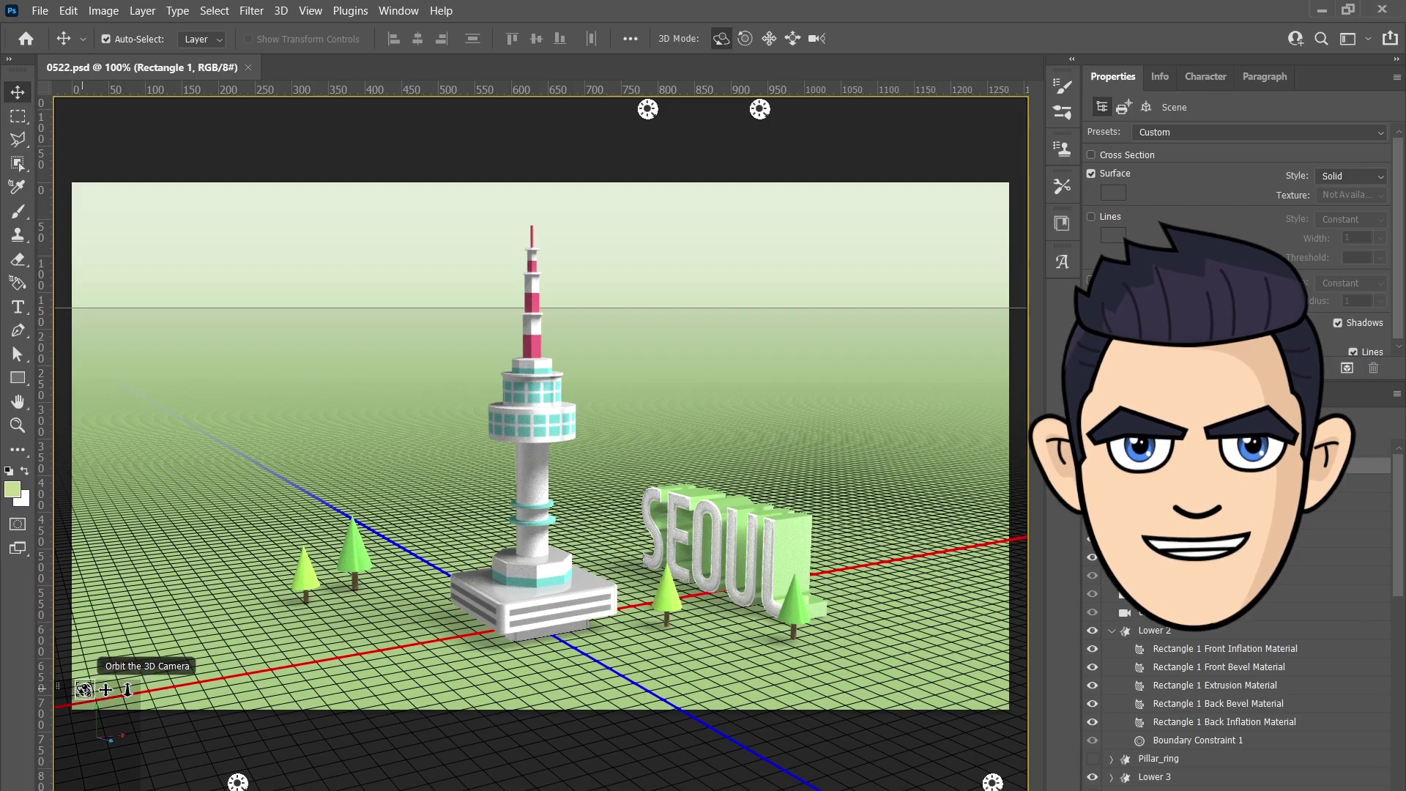
Step: Orbit around the finished Seoul Tower scene and make the base, pillar, disc and antenna layers visible
left_click_drag(82, 689, 85, 689)
mouse_move(173, 687)
left_mouse_down()
mouse_move(336, 687)
mouse_move(248, 690)
left_mouse_up()
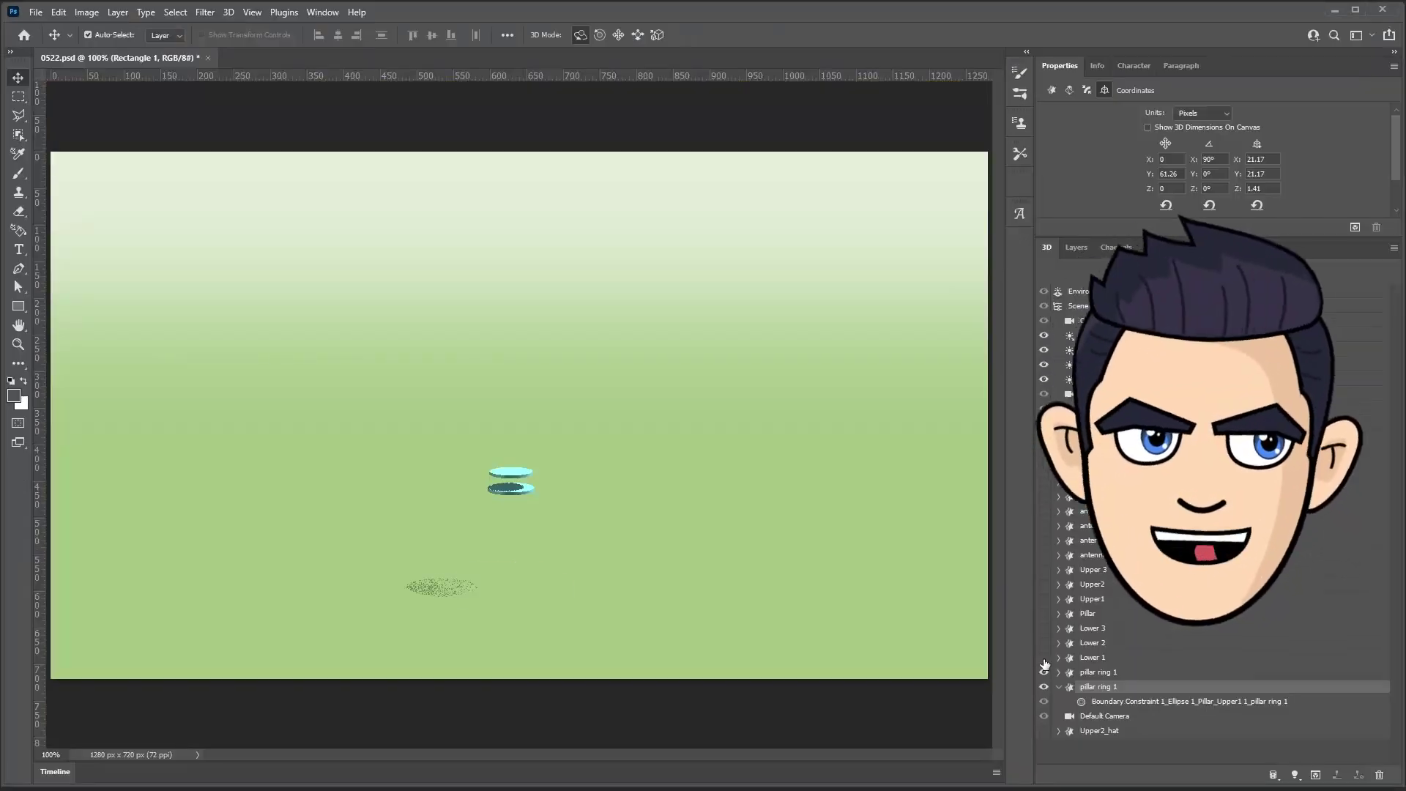
left_click(1044, 657)
left_click(1044, 642)
left_click(1044, 627)
left_click(1044, 598)
left_click(1044, 584)
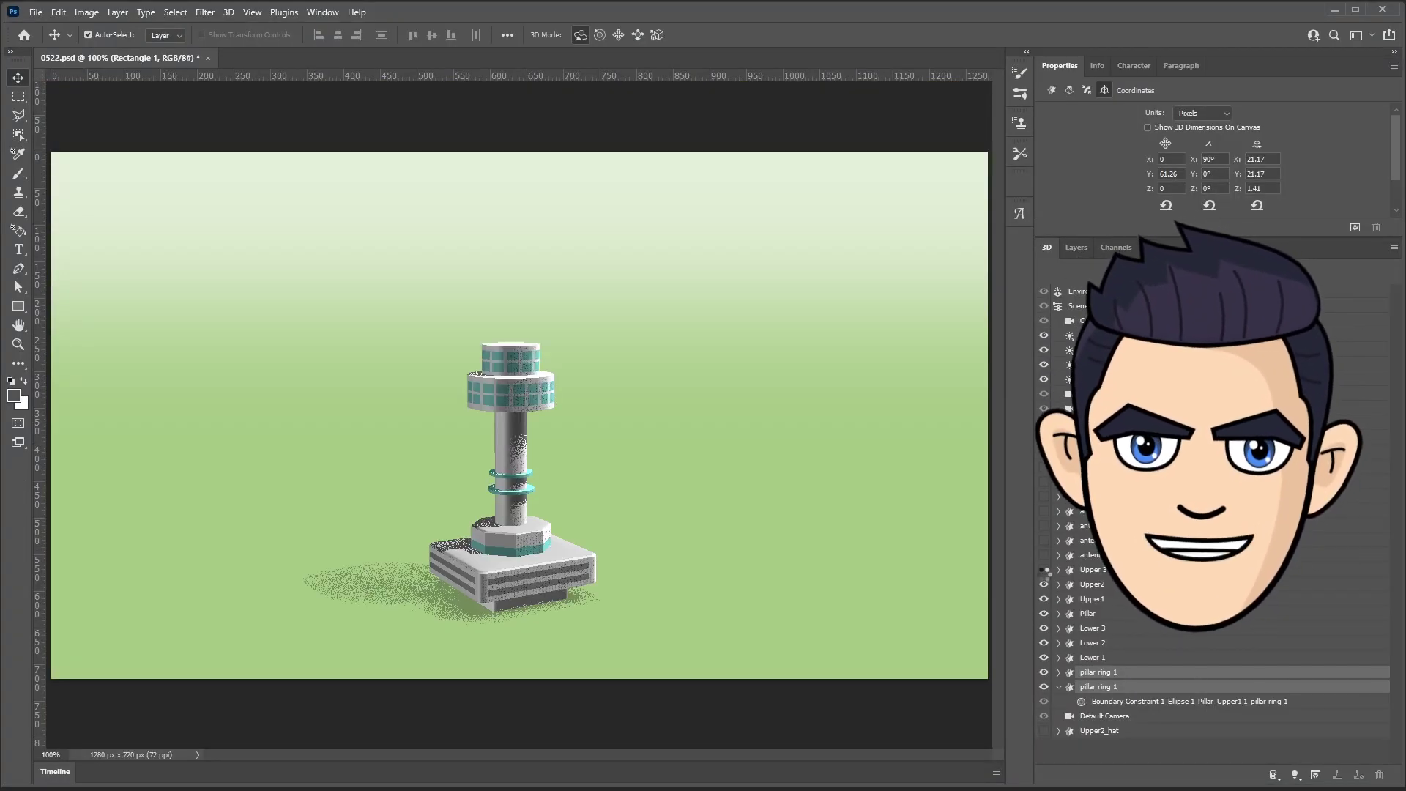
left_click(1044, 554)
left_click(1044, 525)
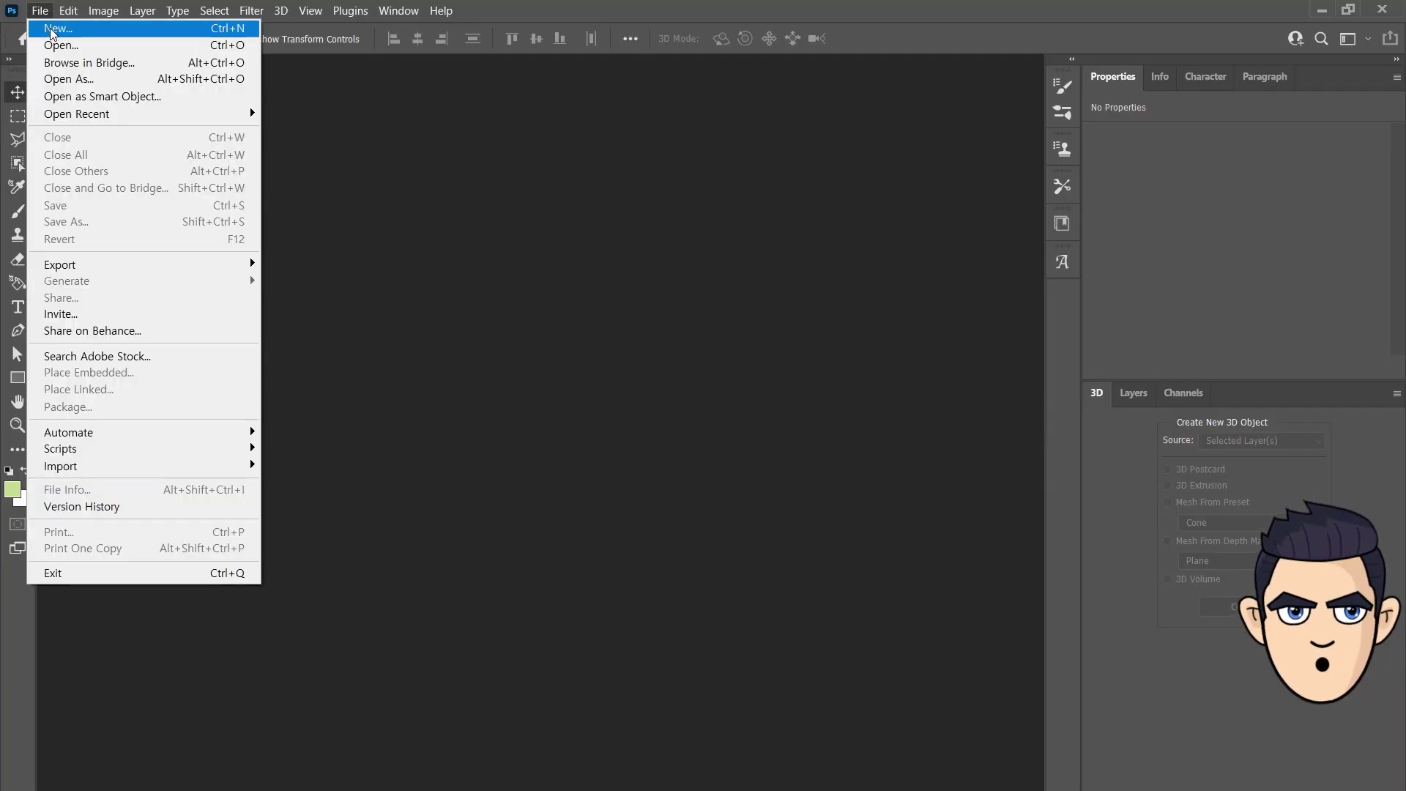
Step: Create a 1280×720 px document filled with light green (#a5c882)
left_click(59, 28)
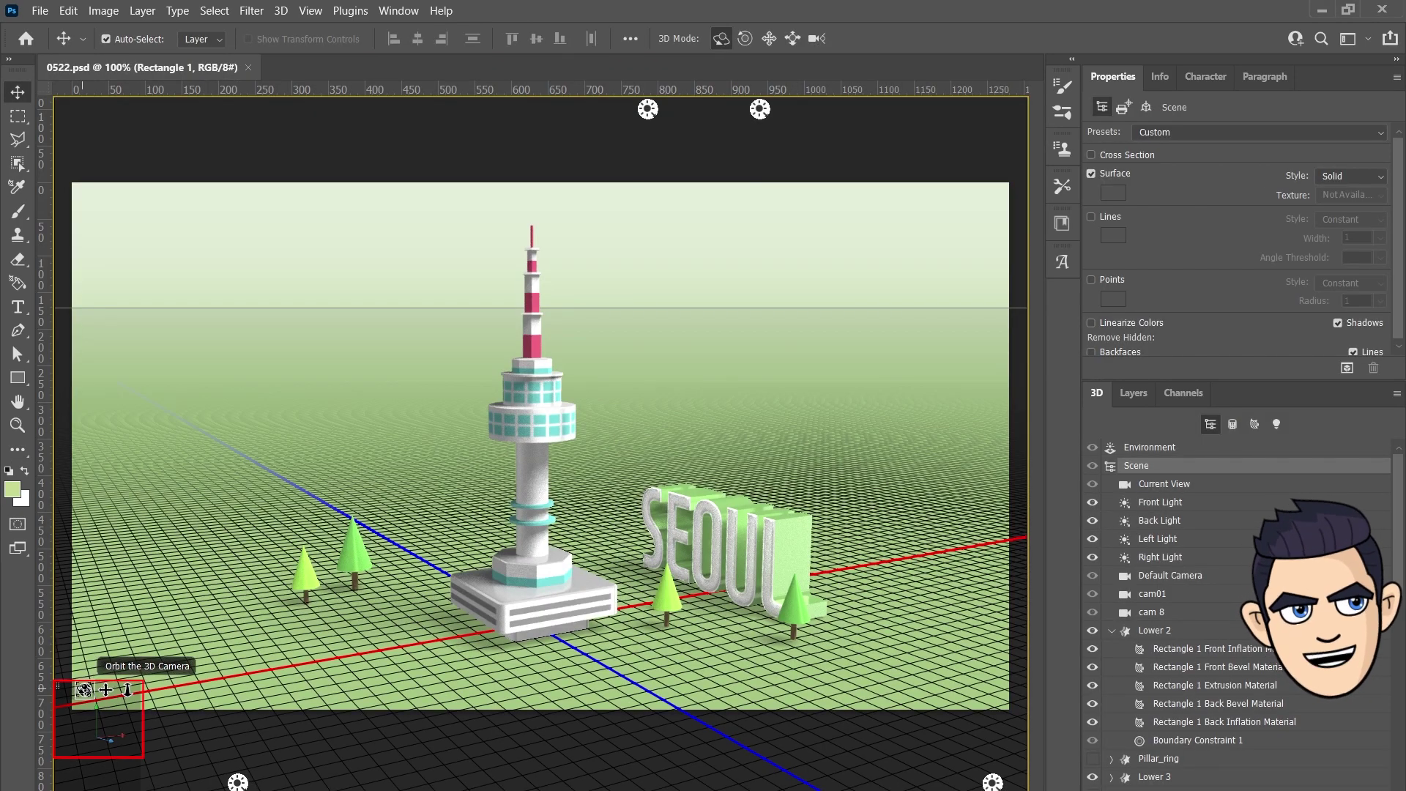
left_click_drag(123, 689, 366, 691)
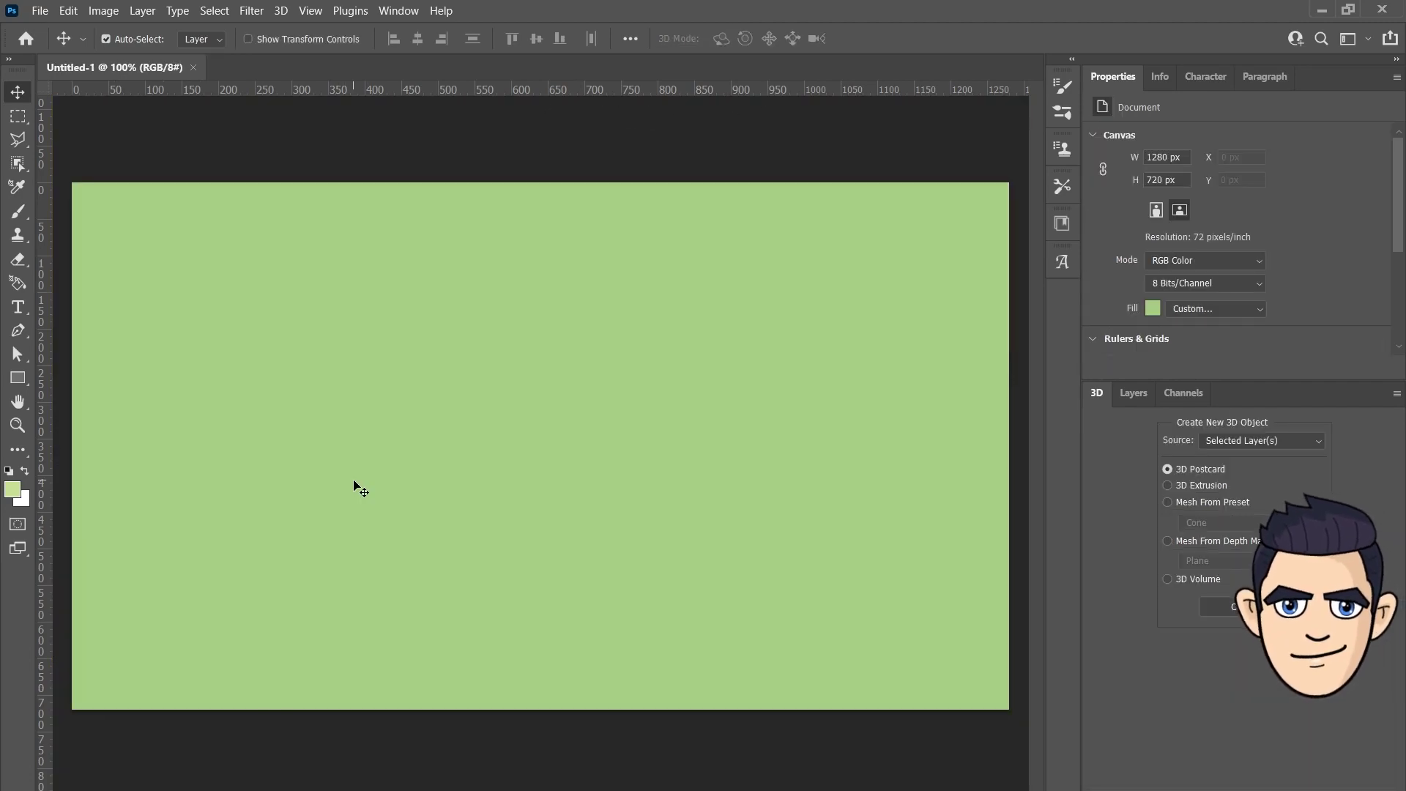
left_click(22, 380)
Step: Draw a 100 px rounded square and a 100 px circle
left_click(67, 377)
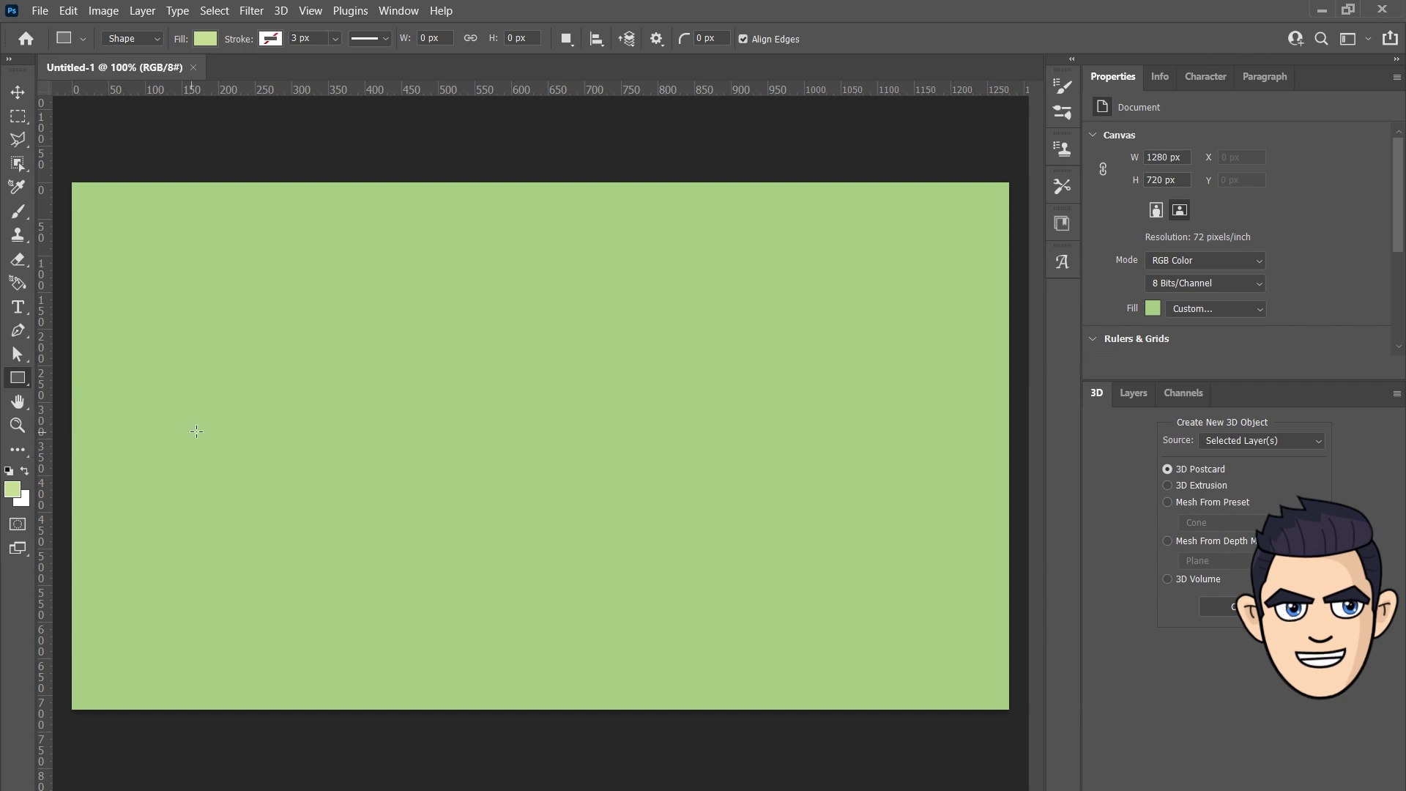
left_click(192, 404)
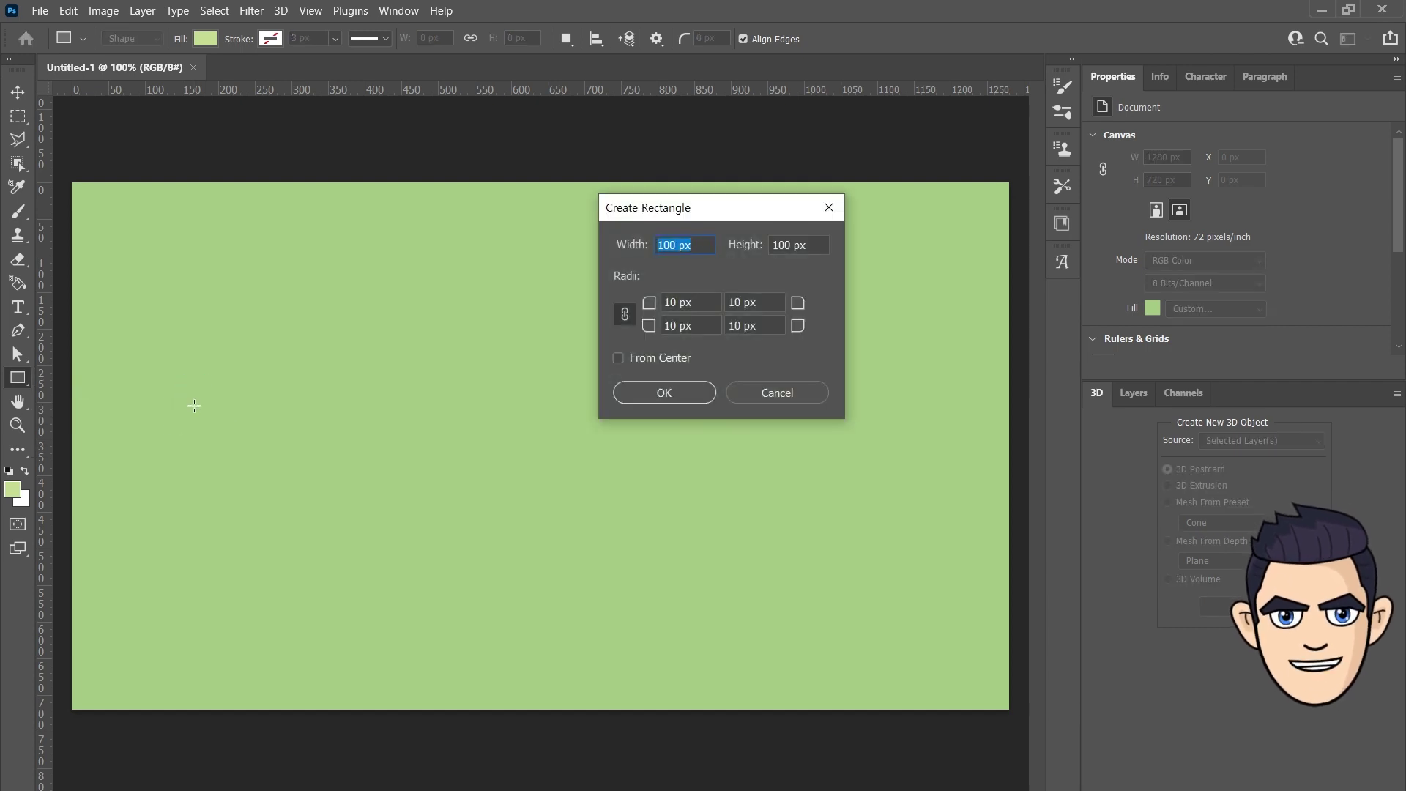
type("5")
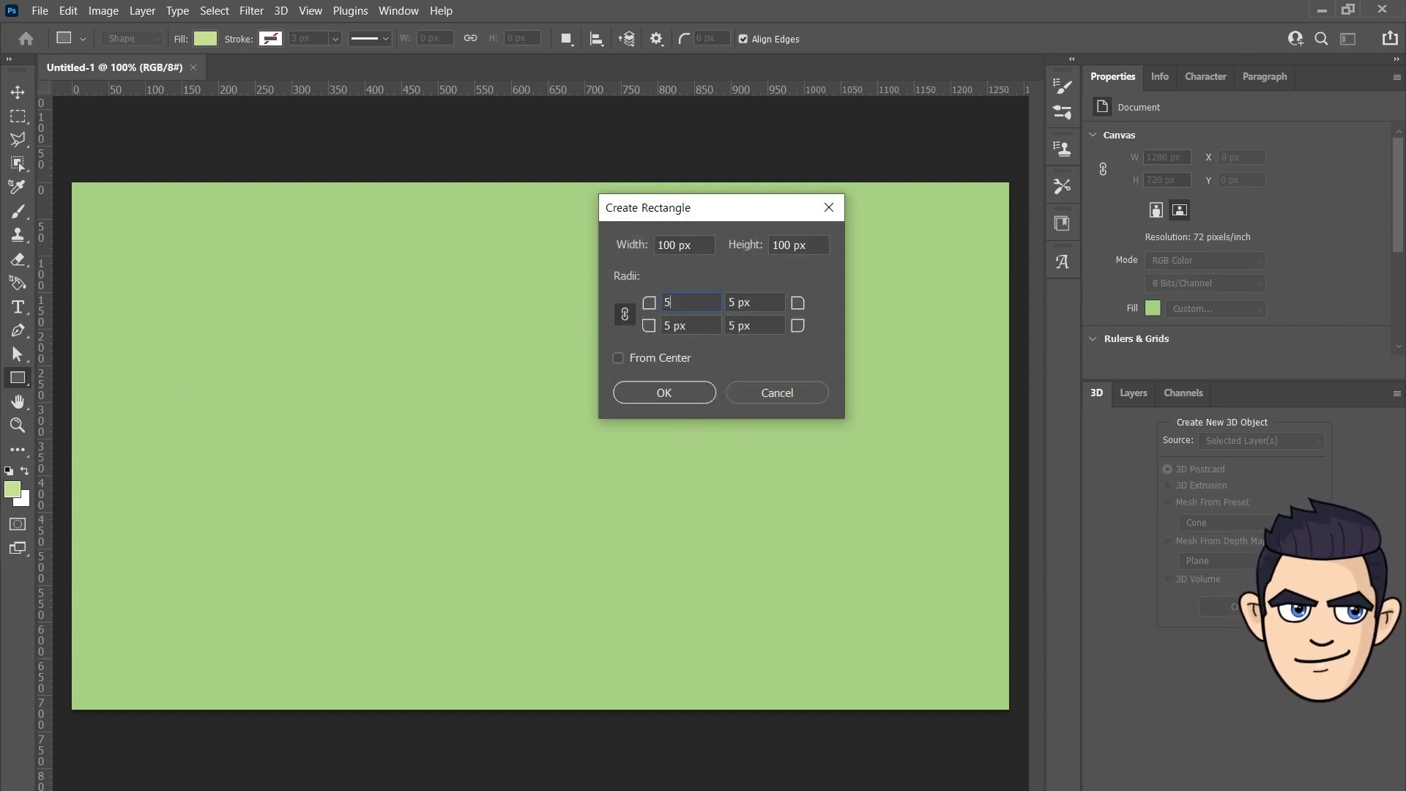
left_click(644, 393)
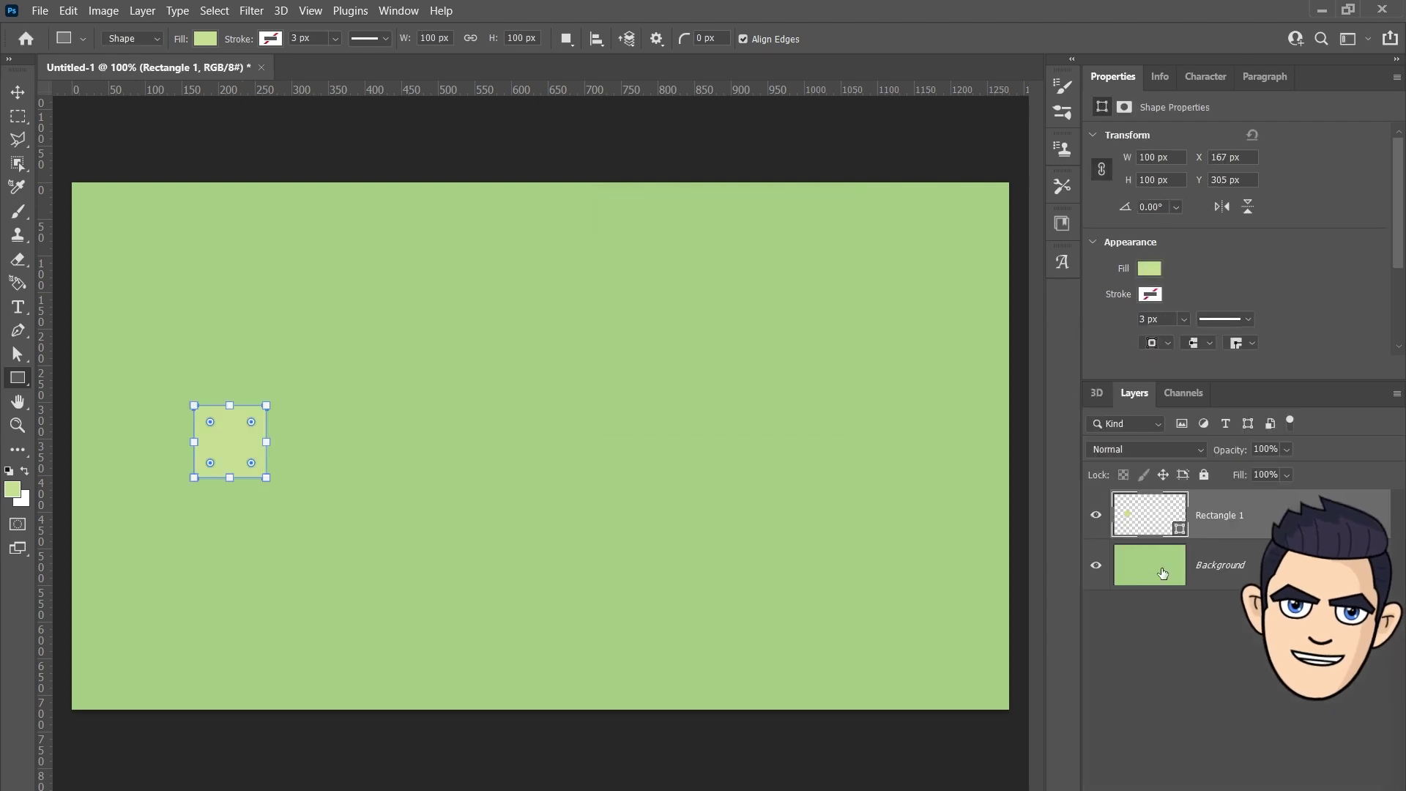
right_click(23, 376)
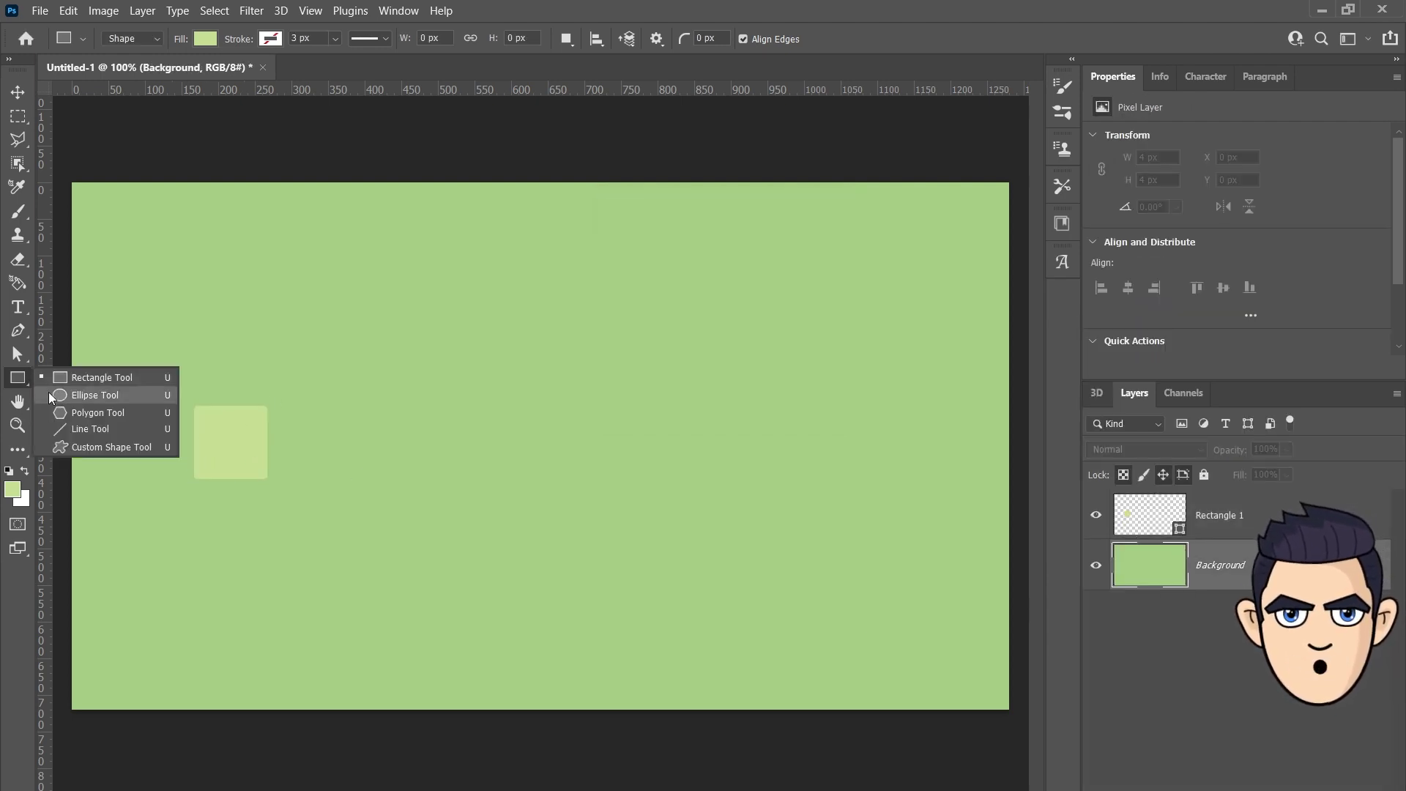
left_click(387, 421)
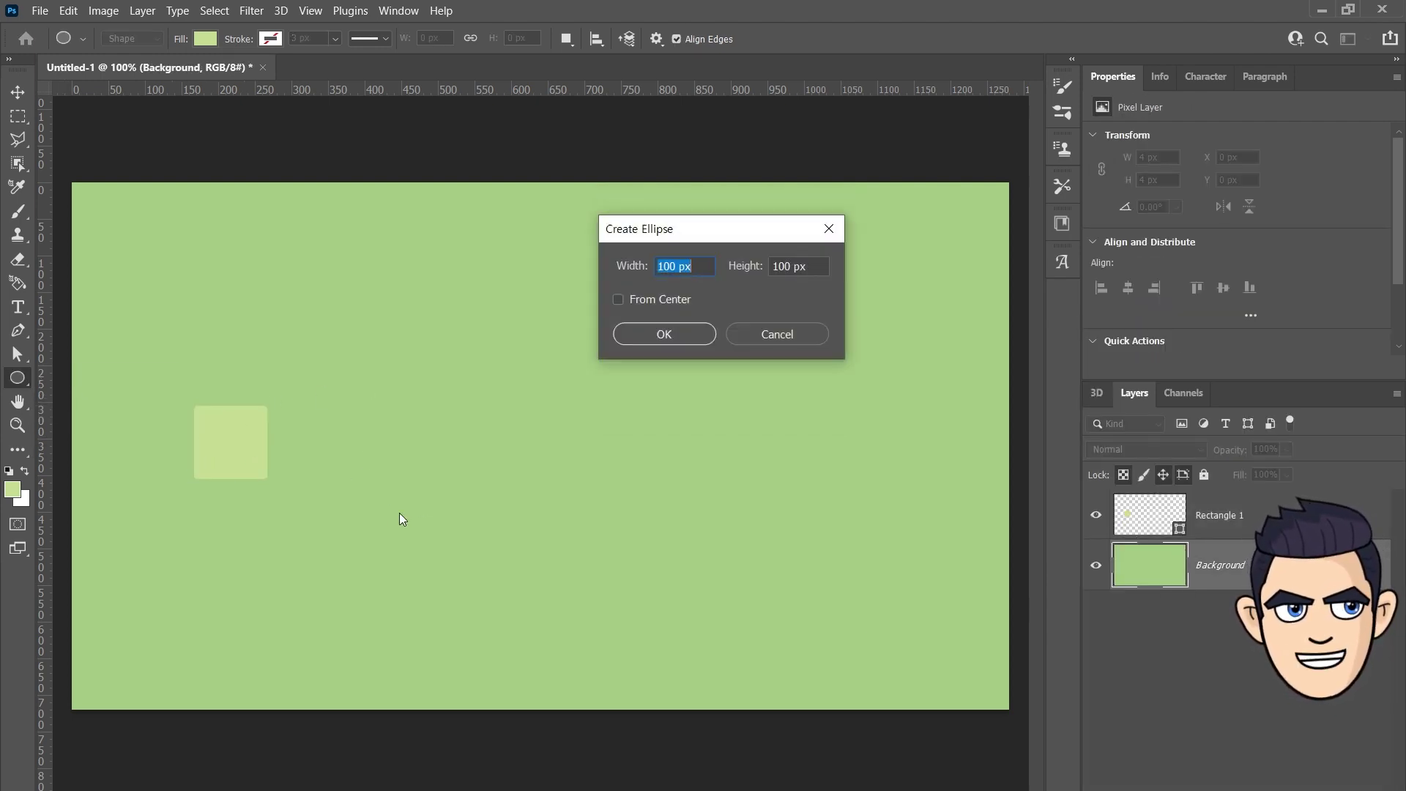
left_click(678, 327)
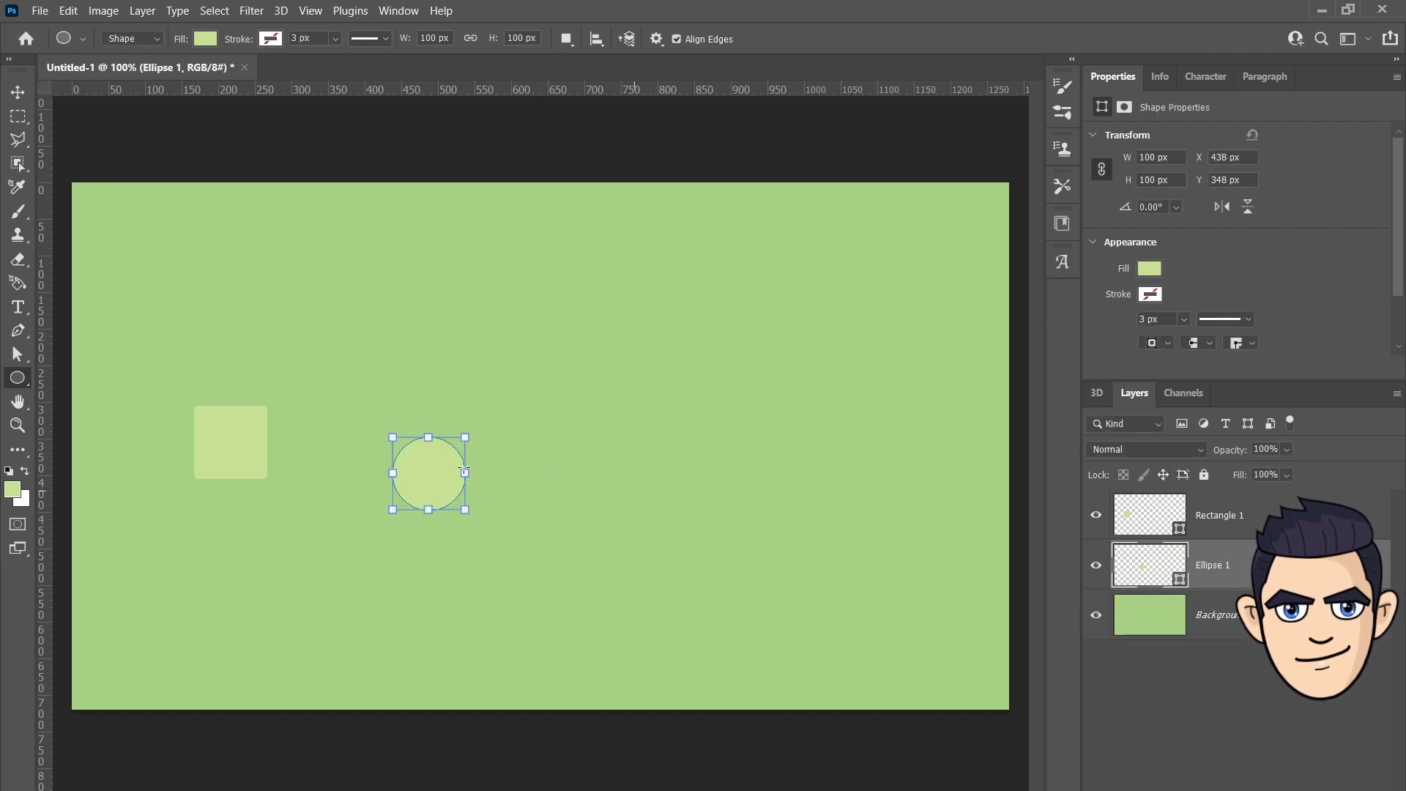
Step: Draw a symmetric 100 px eight-sided polygon
right_click(21, 379)
left_click(69, 416)
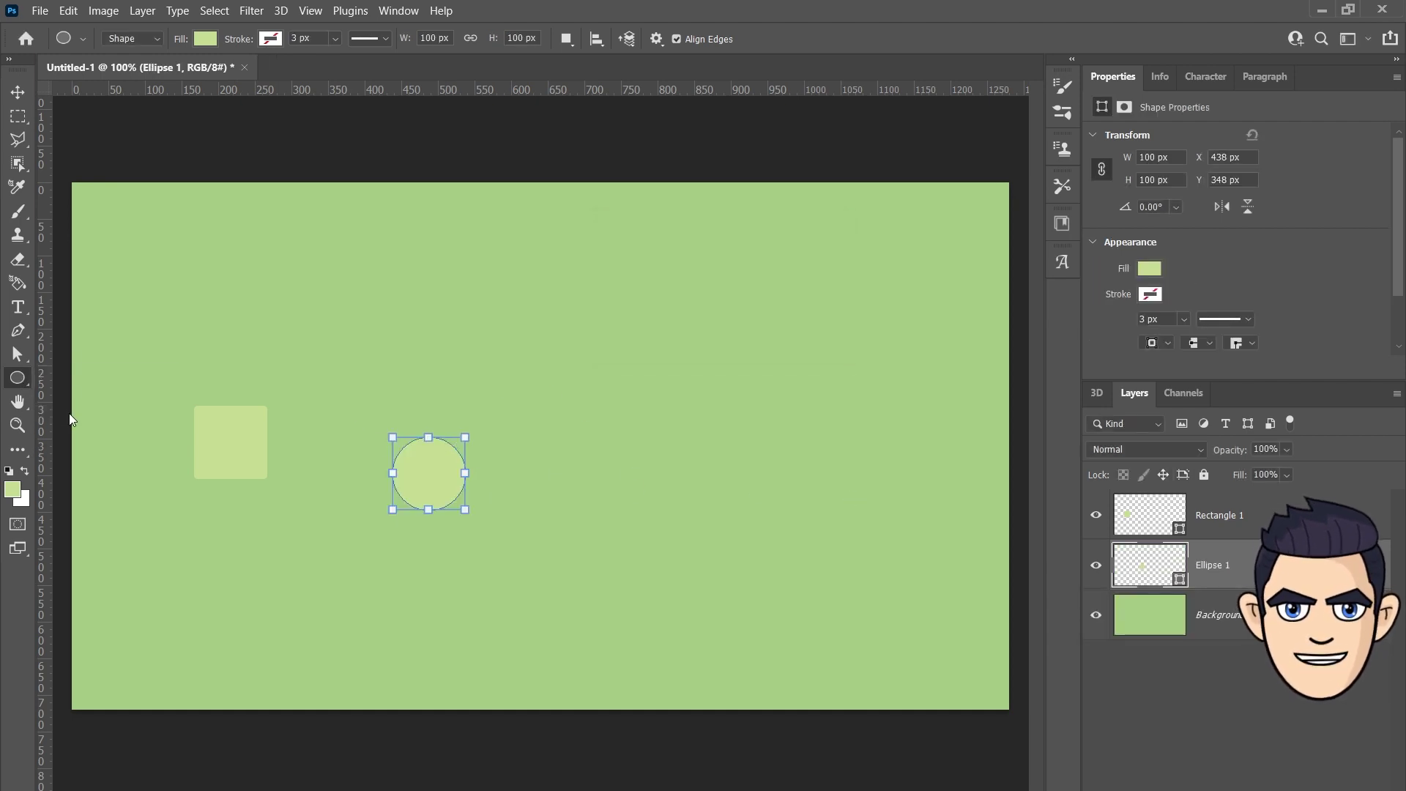
left_click(609, 440)
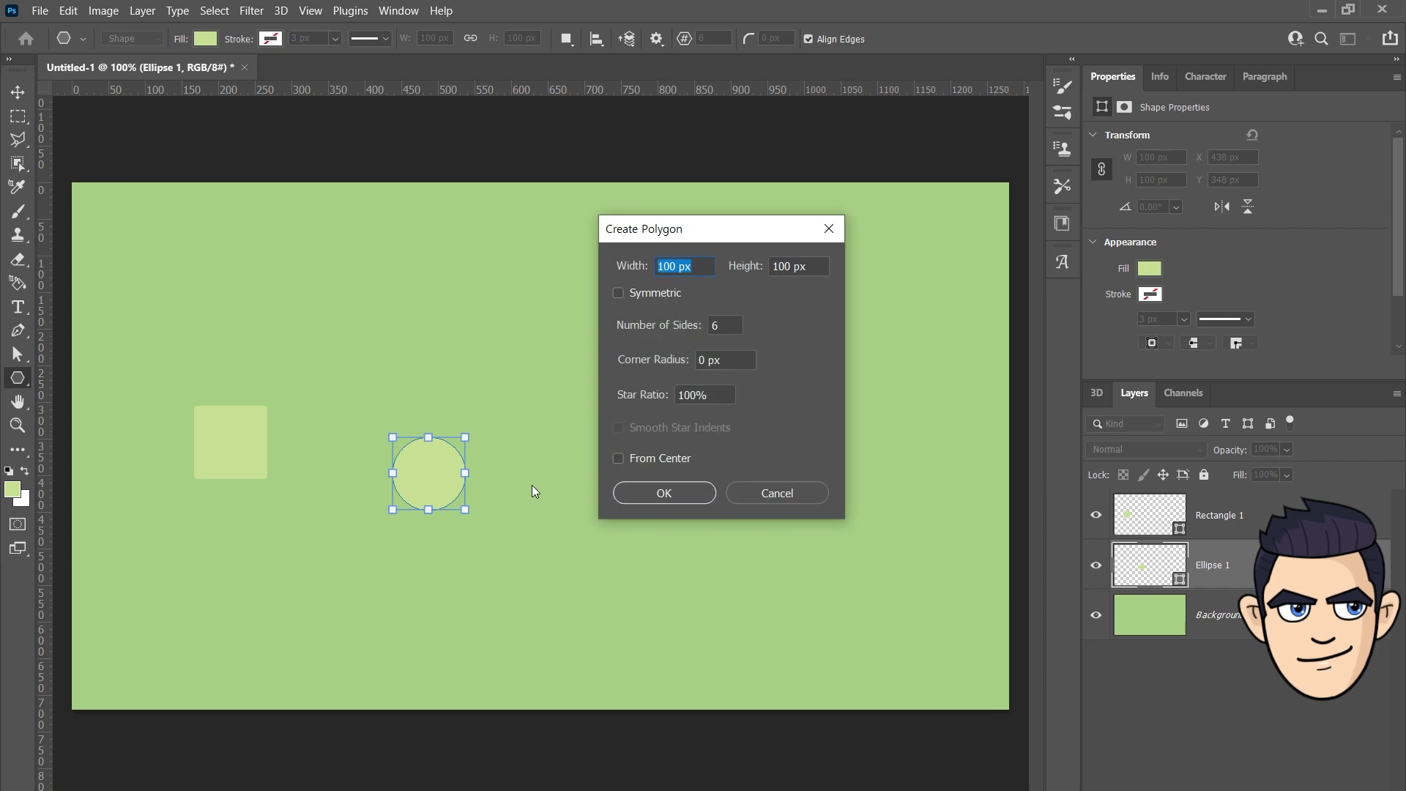
left_click(618, 292)
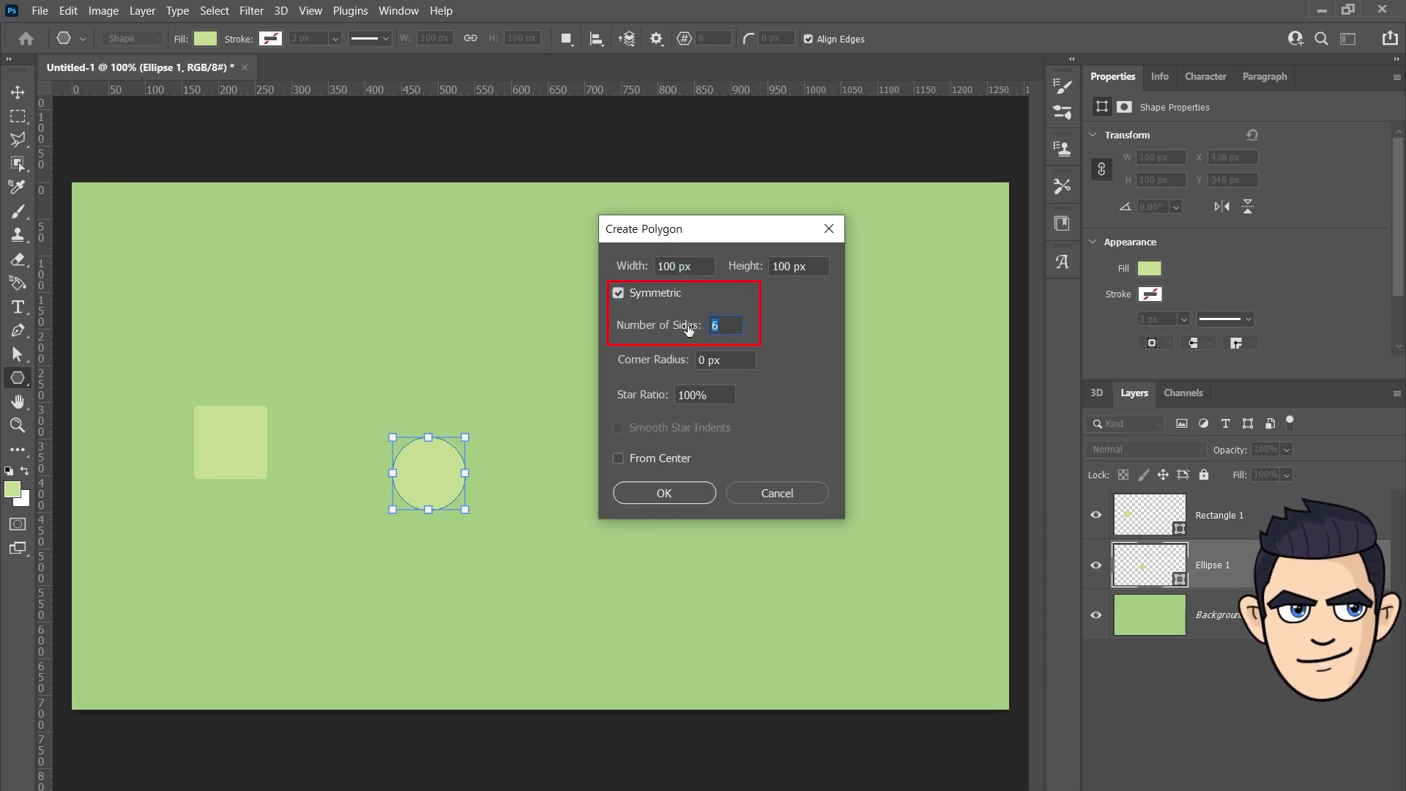
left_click(725, 325)
type("8")
left_click(668, 494)
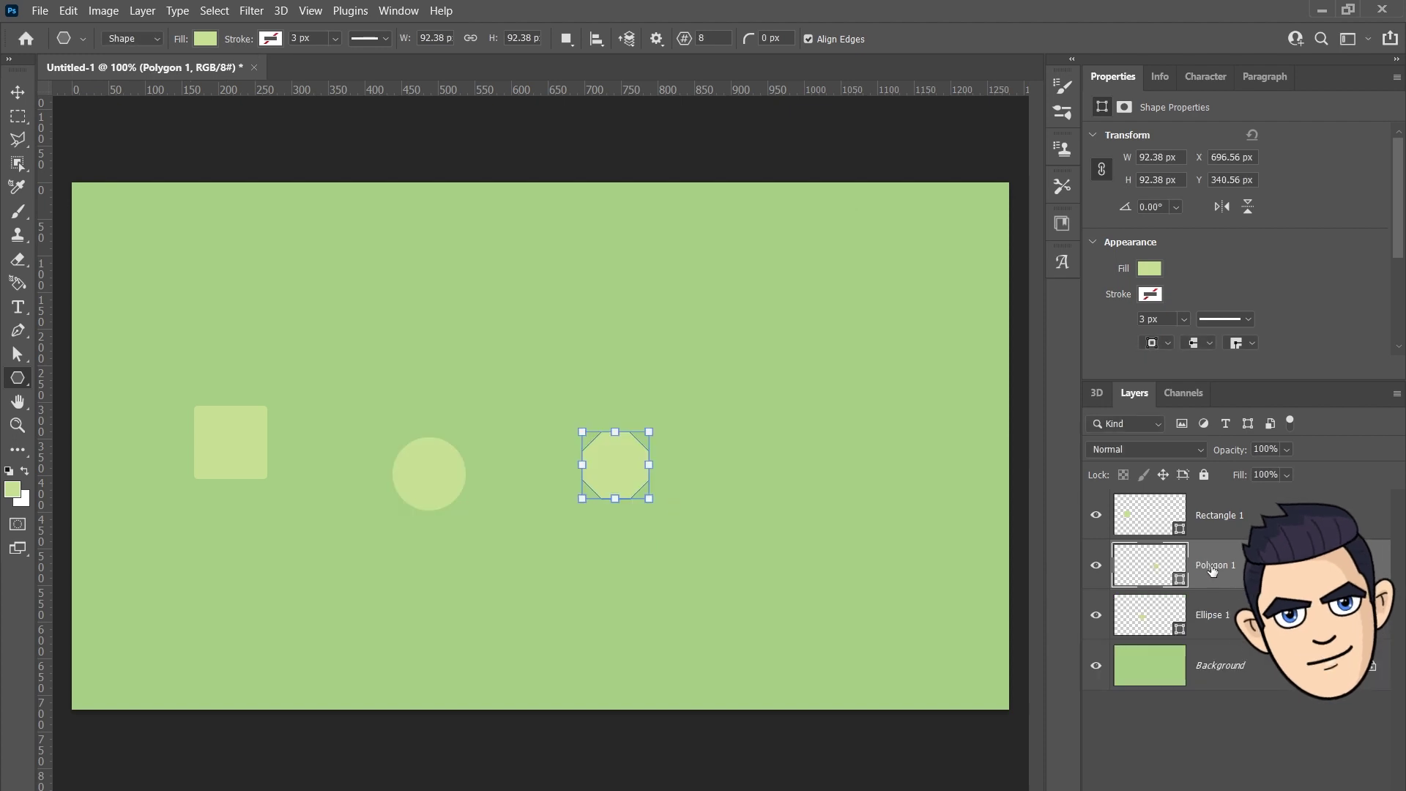
type("8")
Step: Name the octagon's layer 8 and the circle's layer 0
key("Return")
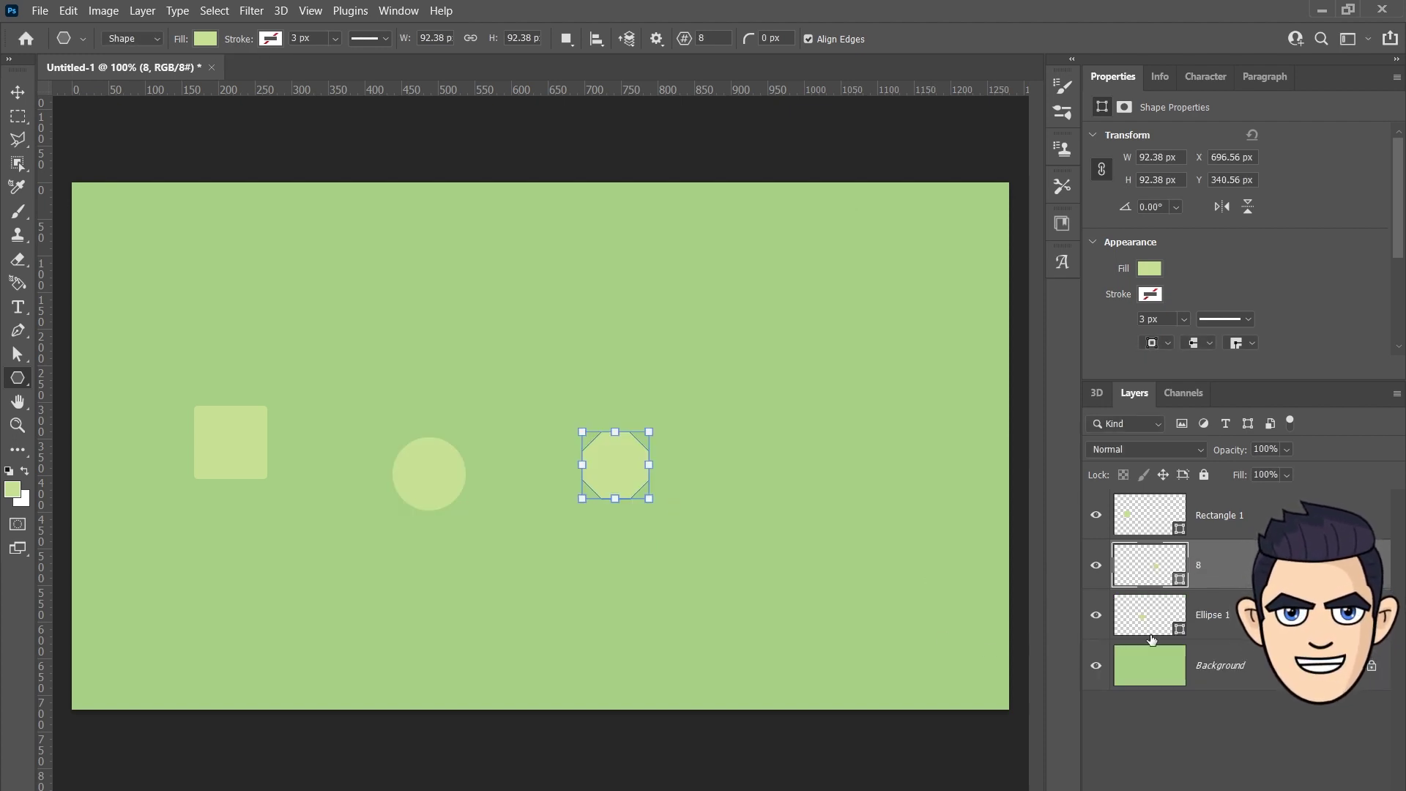
double_click(1210, 616)
type("0")
key("Return")
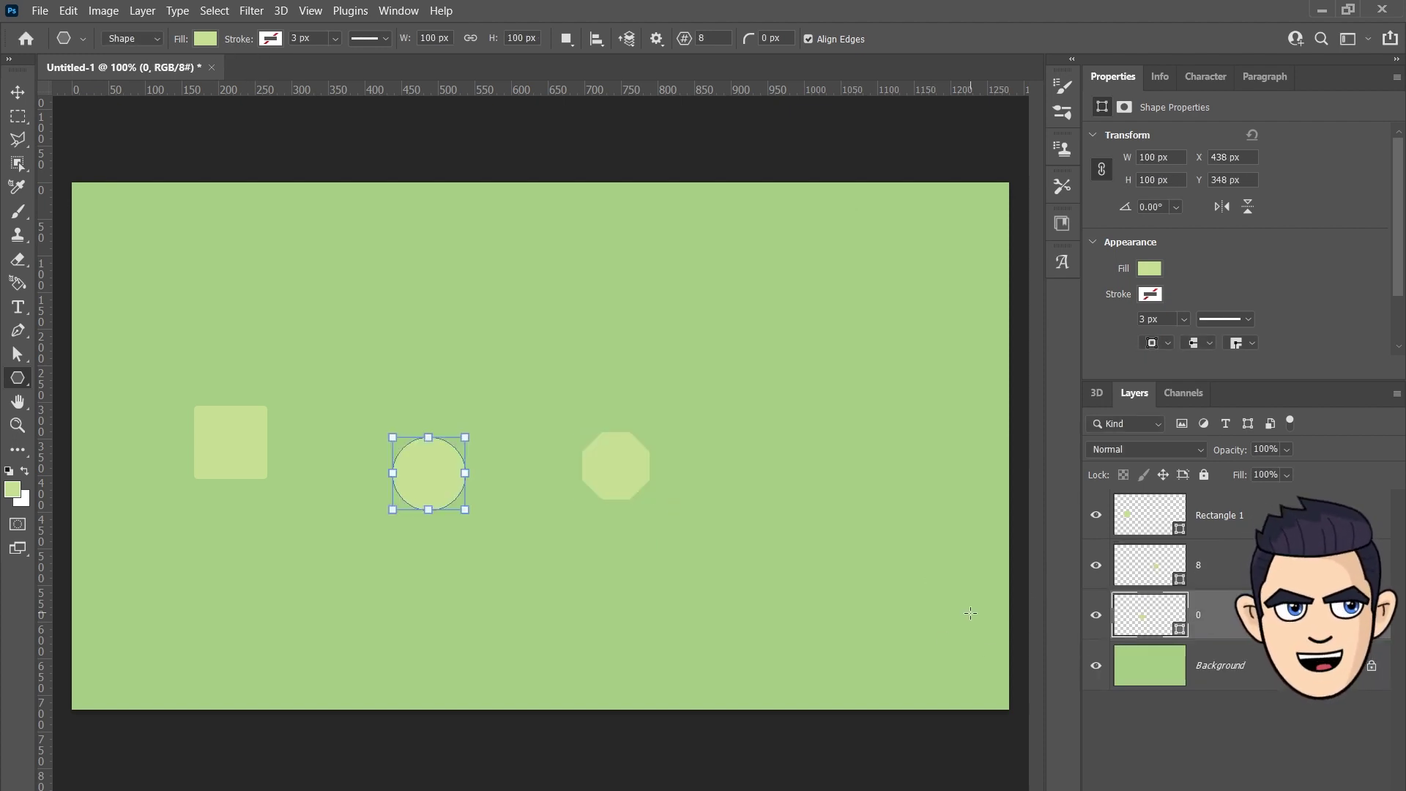
left_click(1210, 516)
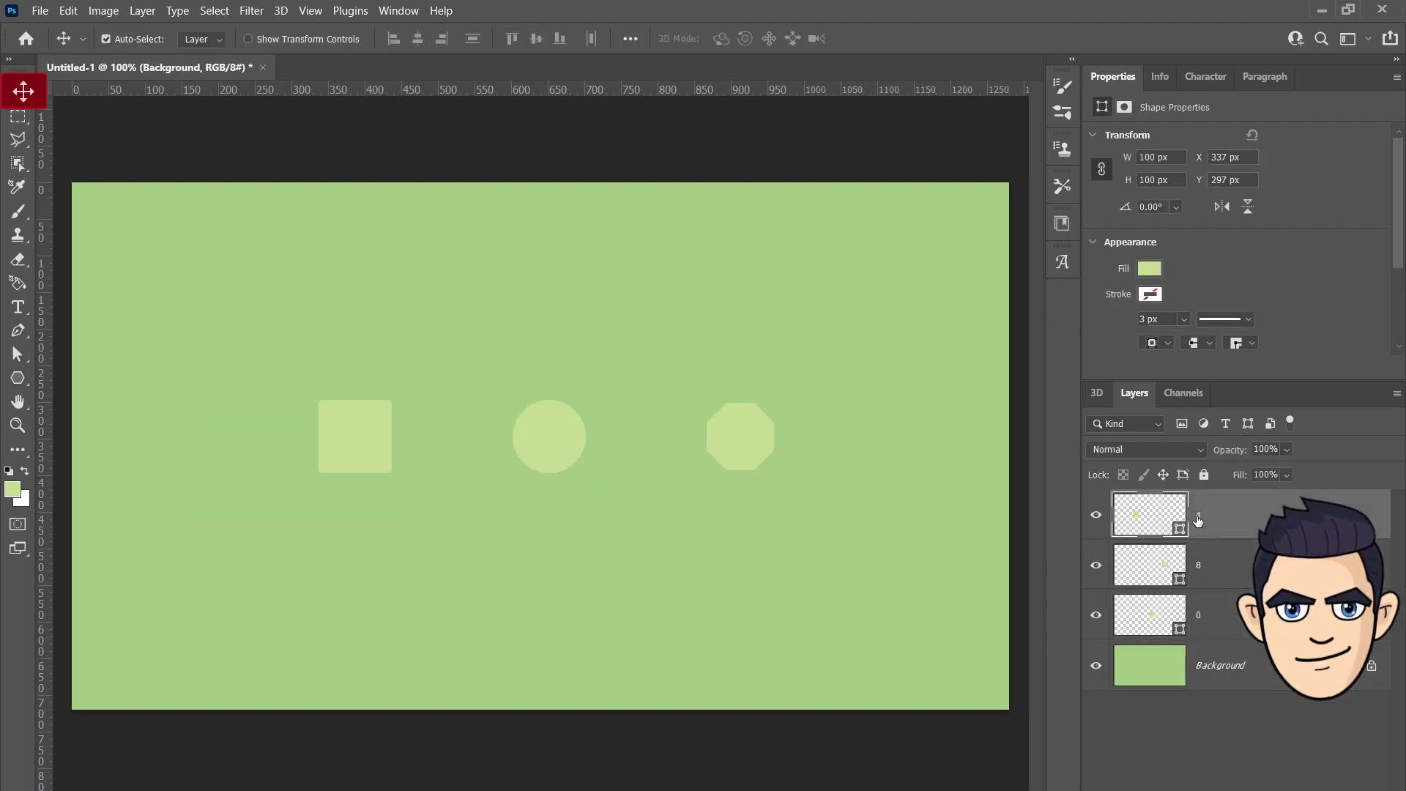
Step: Extrude the square, circle and octagon each into its own 3D object
left_click(281, 11)
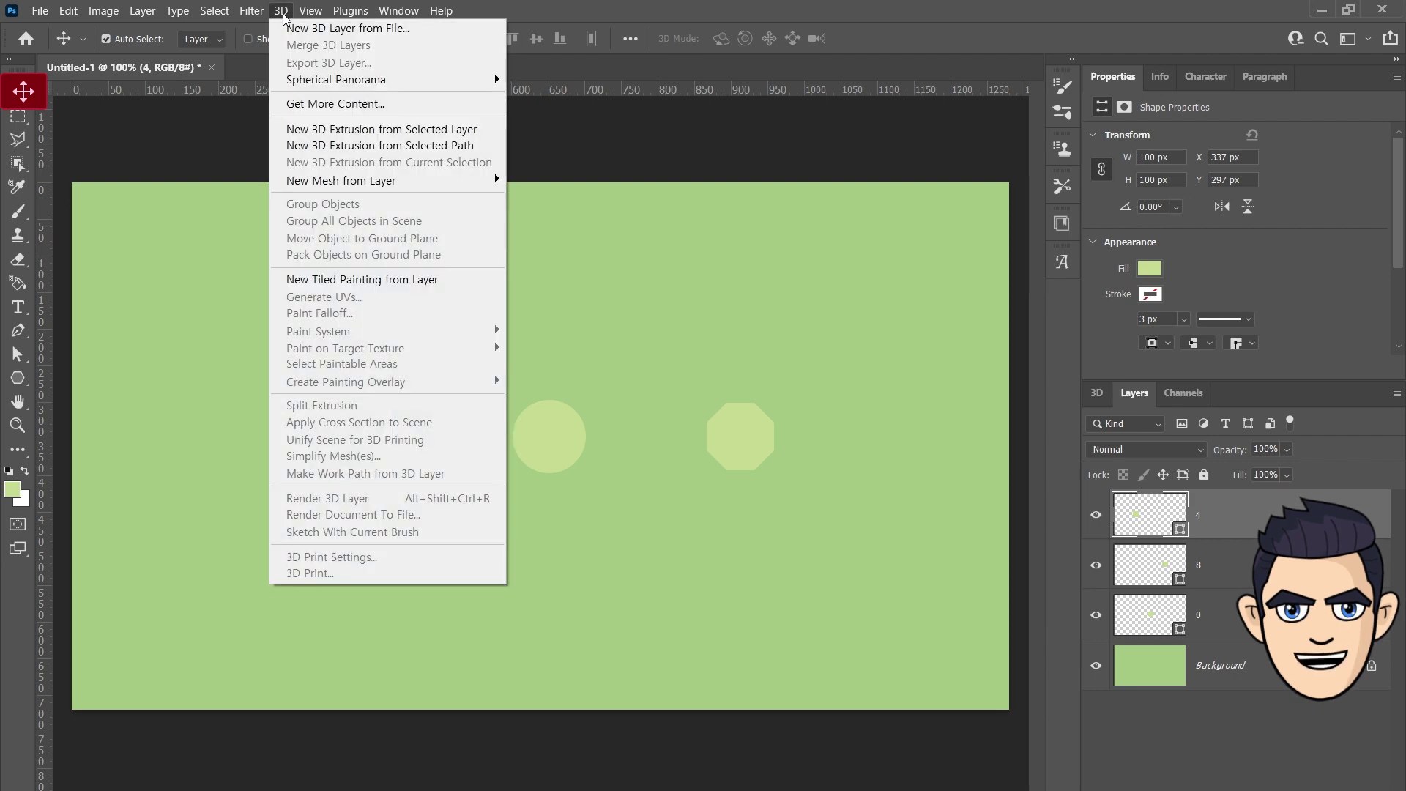
left_click(383, 147)
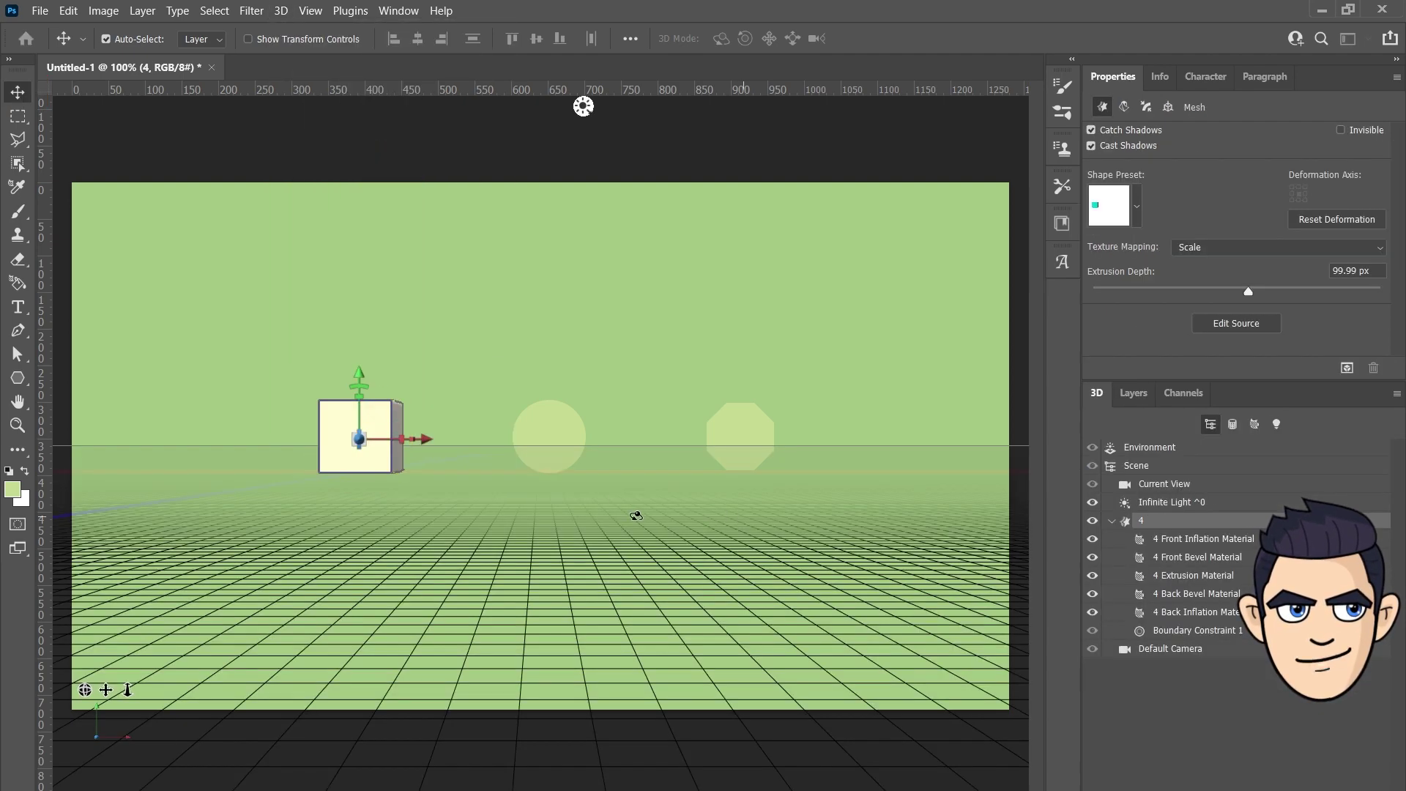
left_click(1134, 392)
left_click(1242, 729)
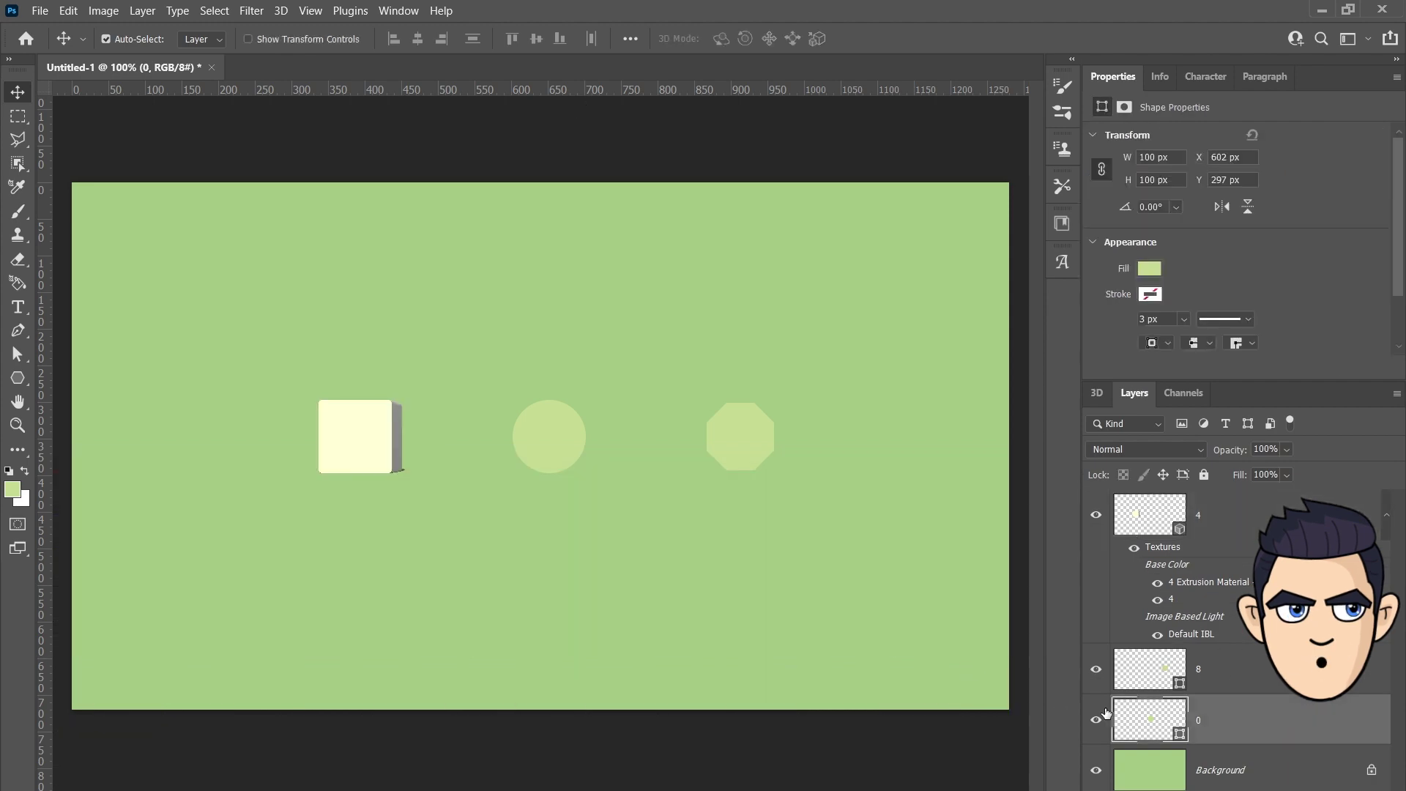
left_click(281, 10)
left_click(344, 130)
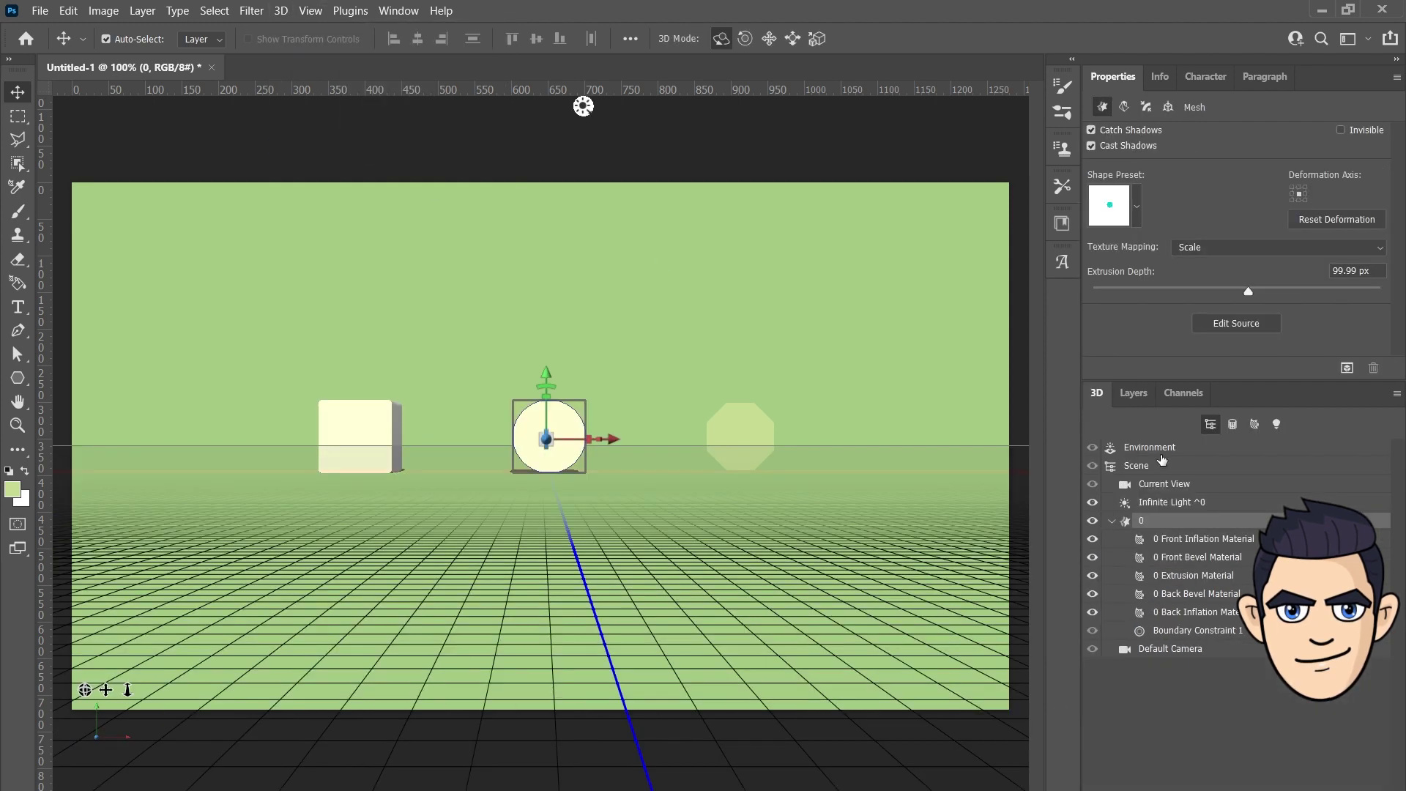
left_click(1134, 393)
left_click(1198, 638)
left_click(280, 10)
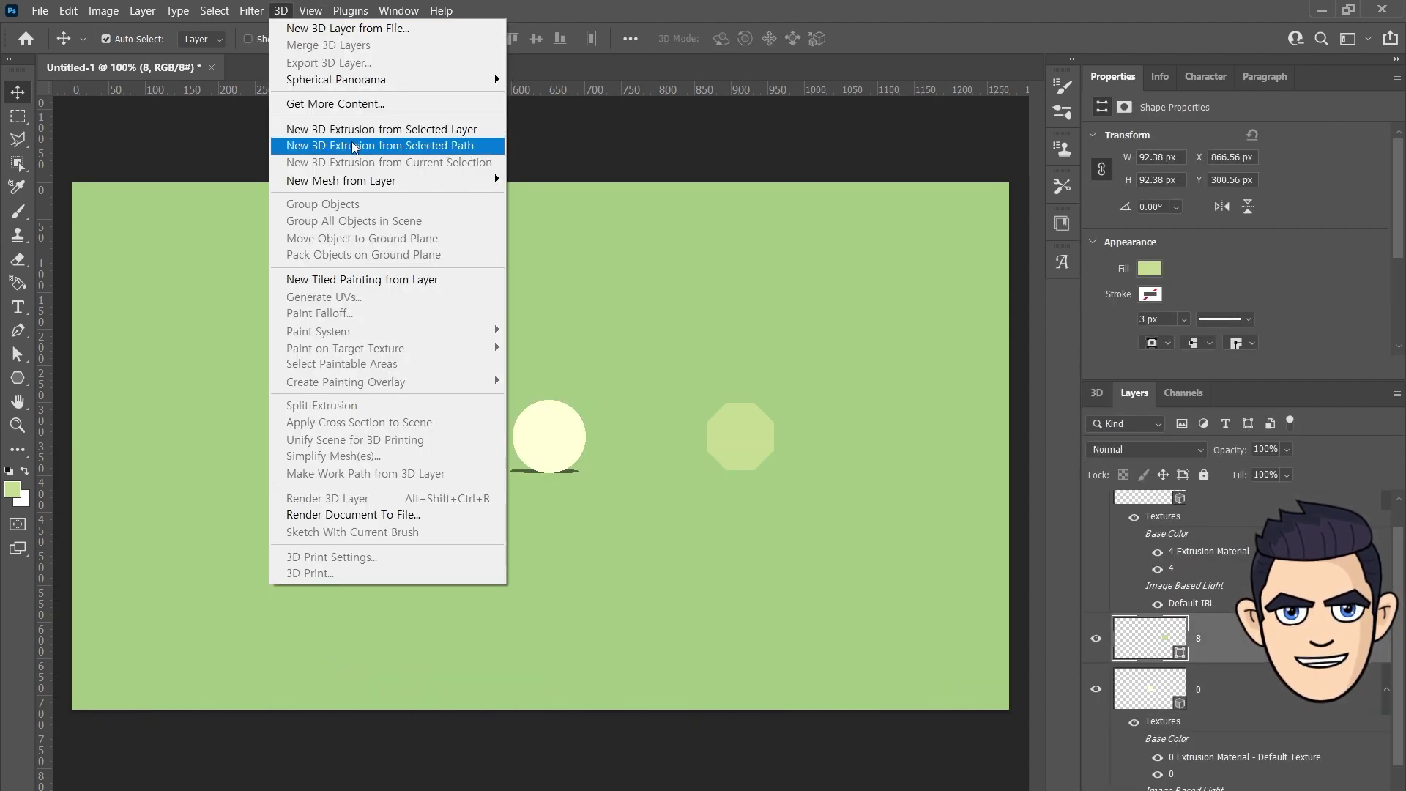
left_click(353, 145)
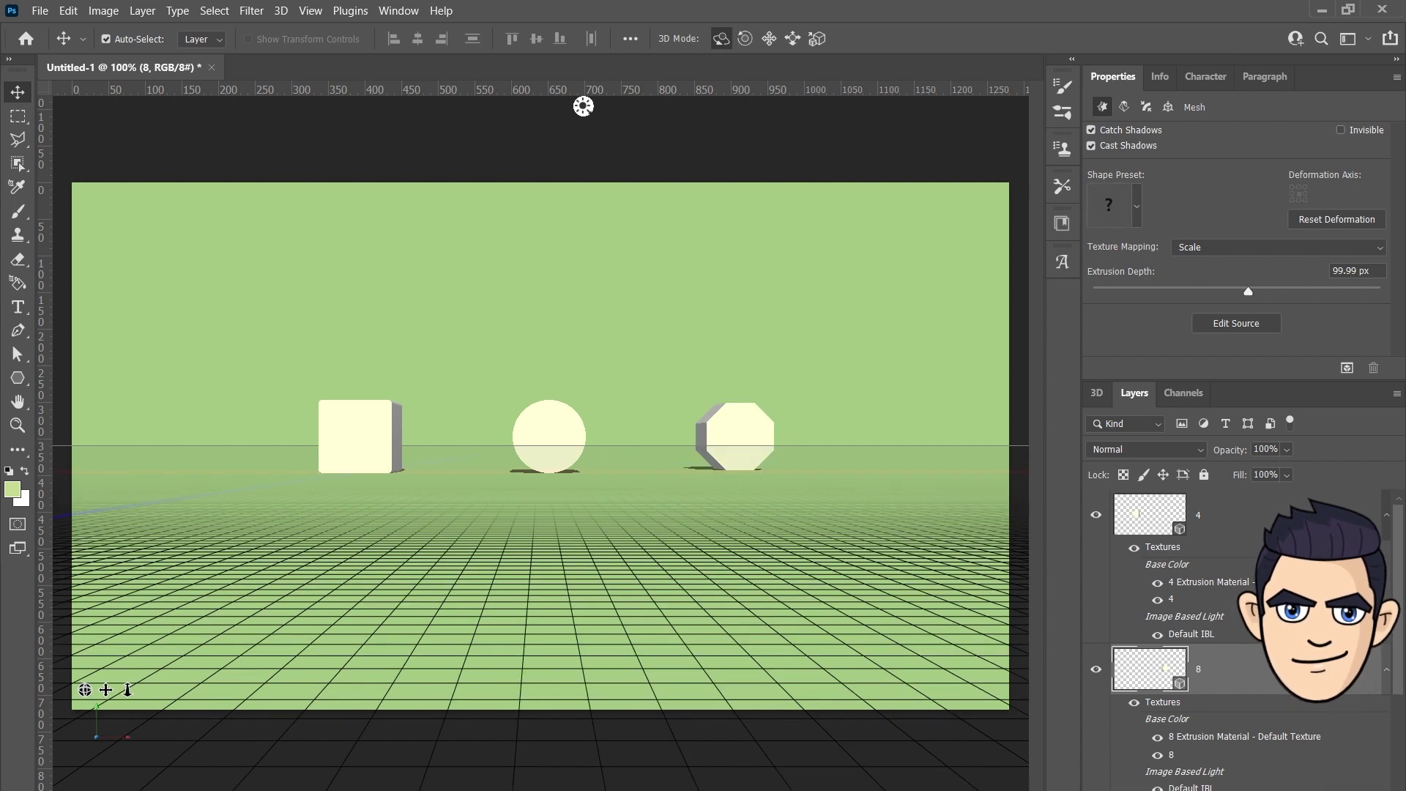
Step: Try merging the cube into layer 8, then undo it and select all three 3D layers
left_click(1281, 516)
key("ctrl+e")
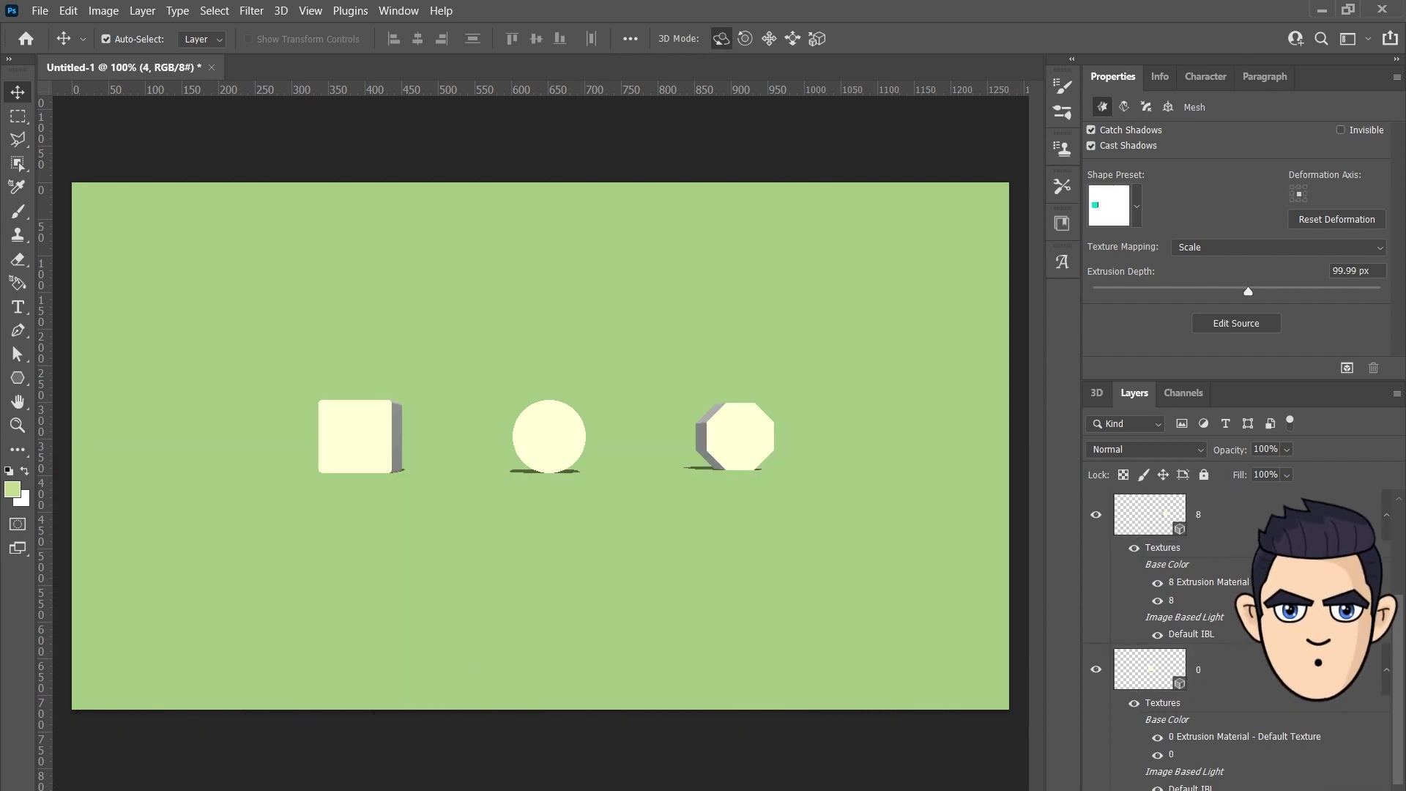
key("ctrl+z")
key("ctrl+shift+z")
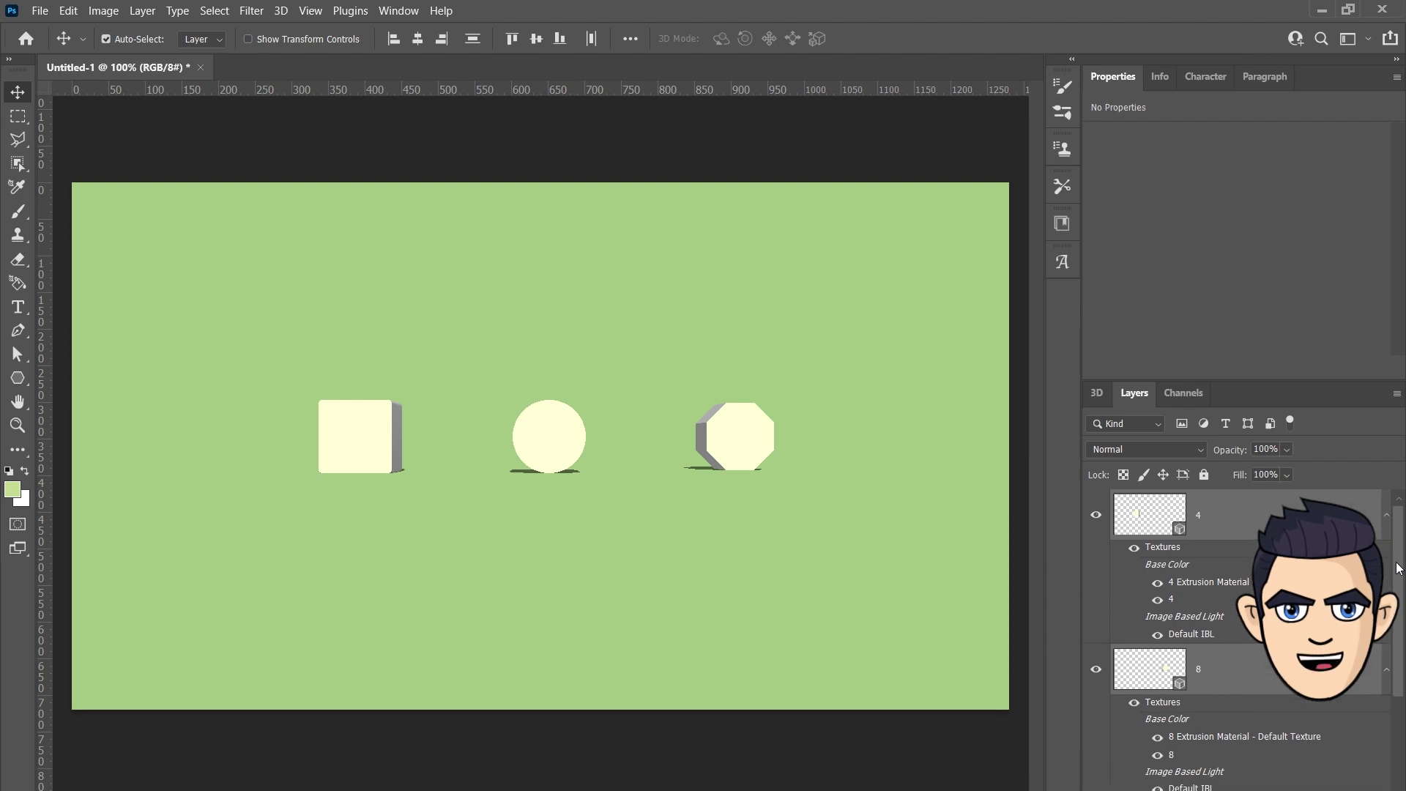
key("ctrl+z")
left_click(282, 11)
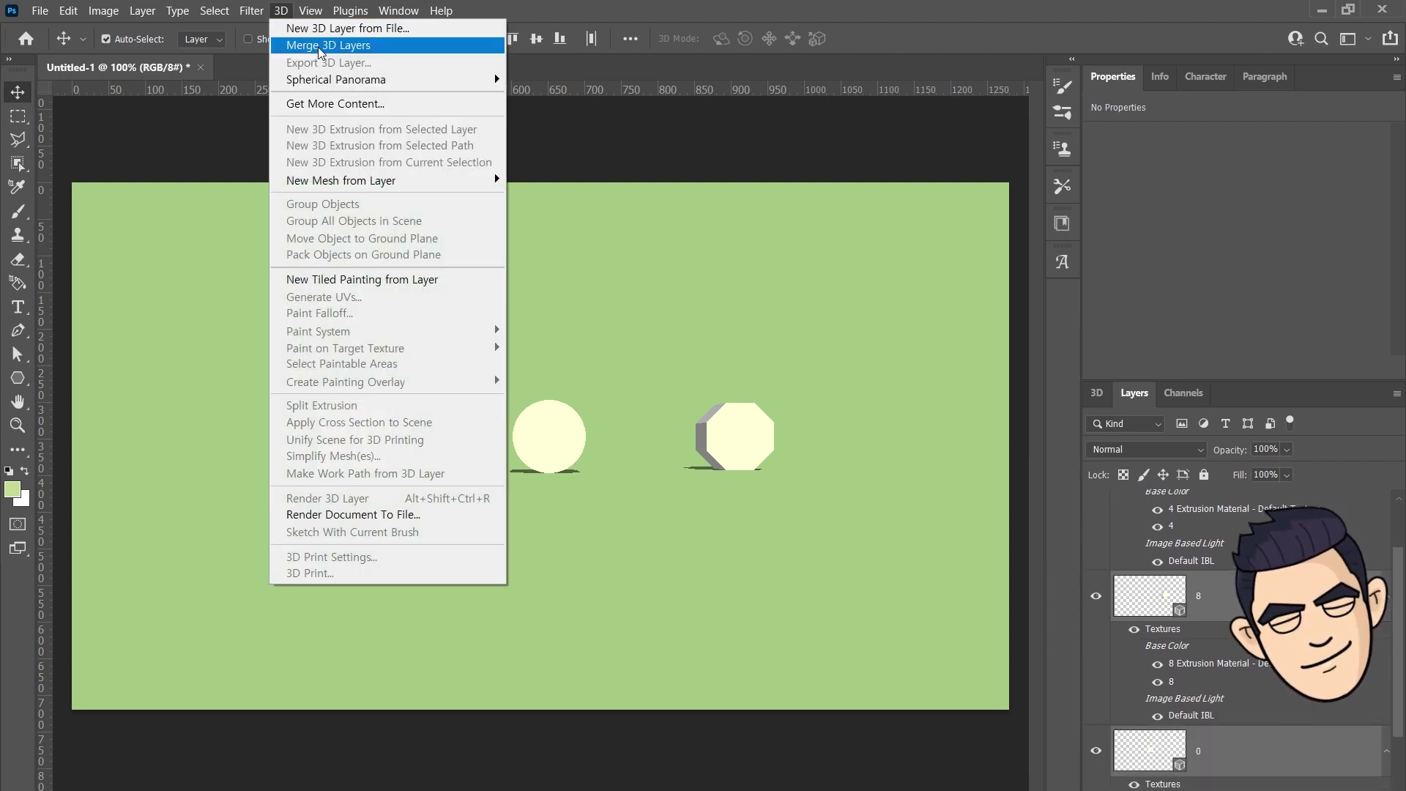
Step: Merge the three shapes into one 3D scene and spread prism, cylinder and cube along the red axis
left_click(317, 46)
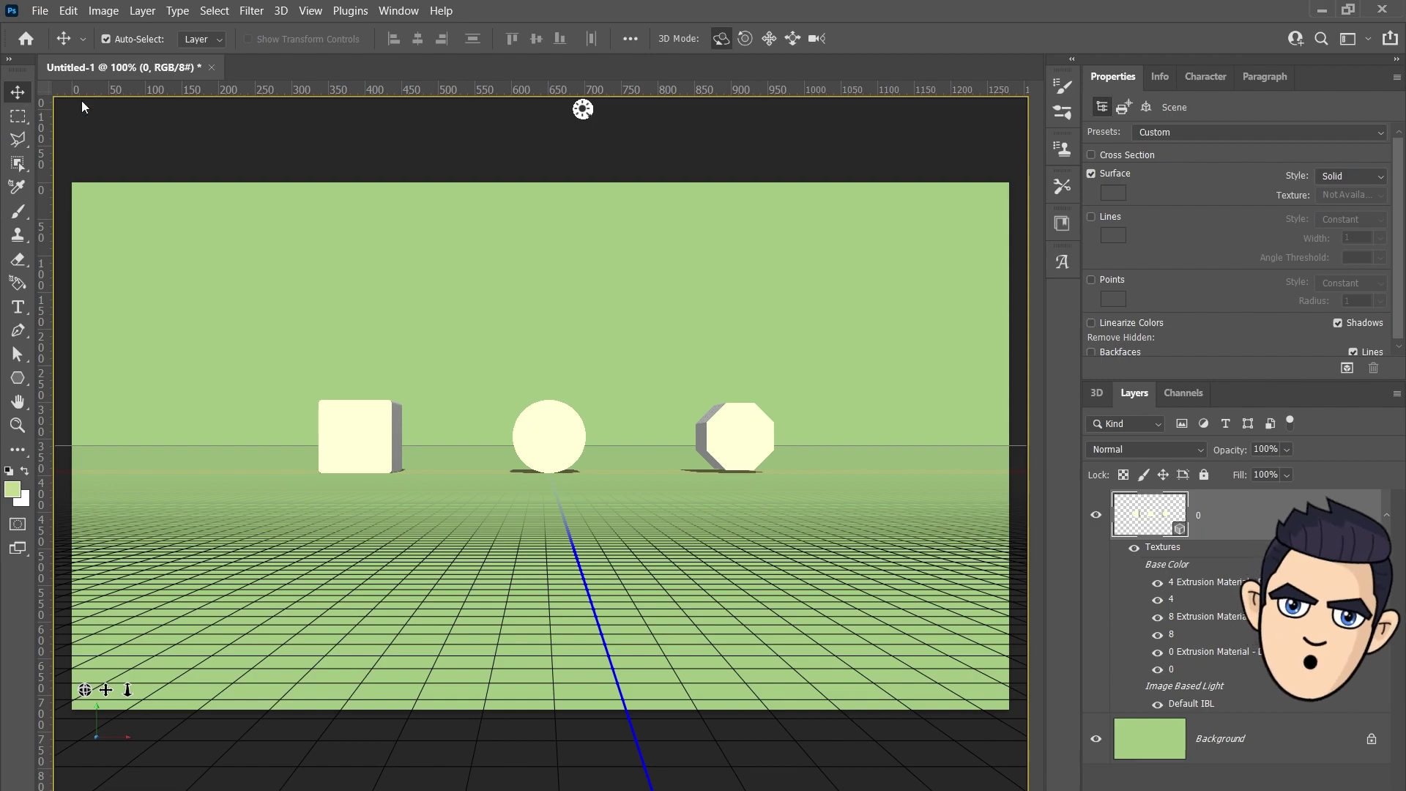
left_click_drag(583, 109, 912, 109)
left_click_drag(105, 694, 110, 716)
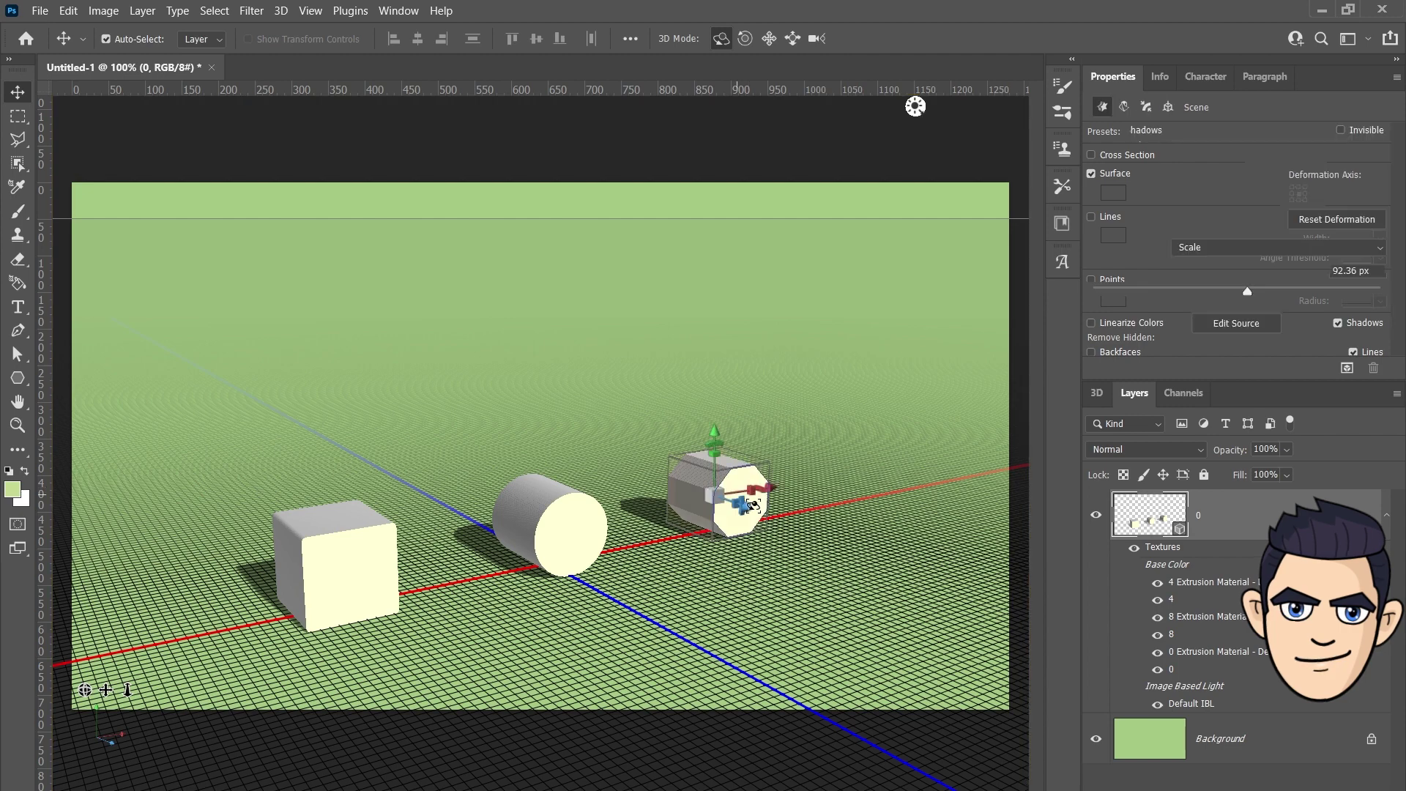
left_click_drag(747, 487, 841, 475)
left_click(607, 518)
left_click_drag(607, 519, 761, 489)
left_click(344, 571)
left_click_drag(374, 564, 577, 530)
Step: Collapse object groups 0, 8 and 4 in the 3D scene tree
left_click(1096, 393)
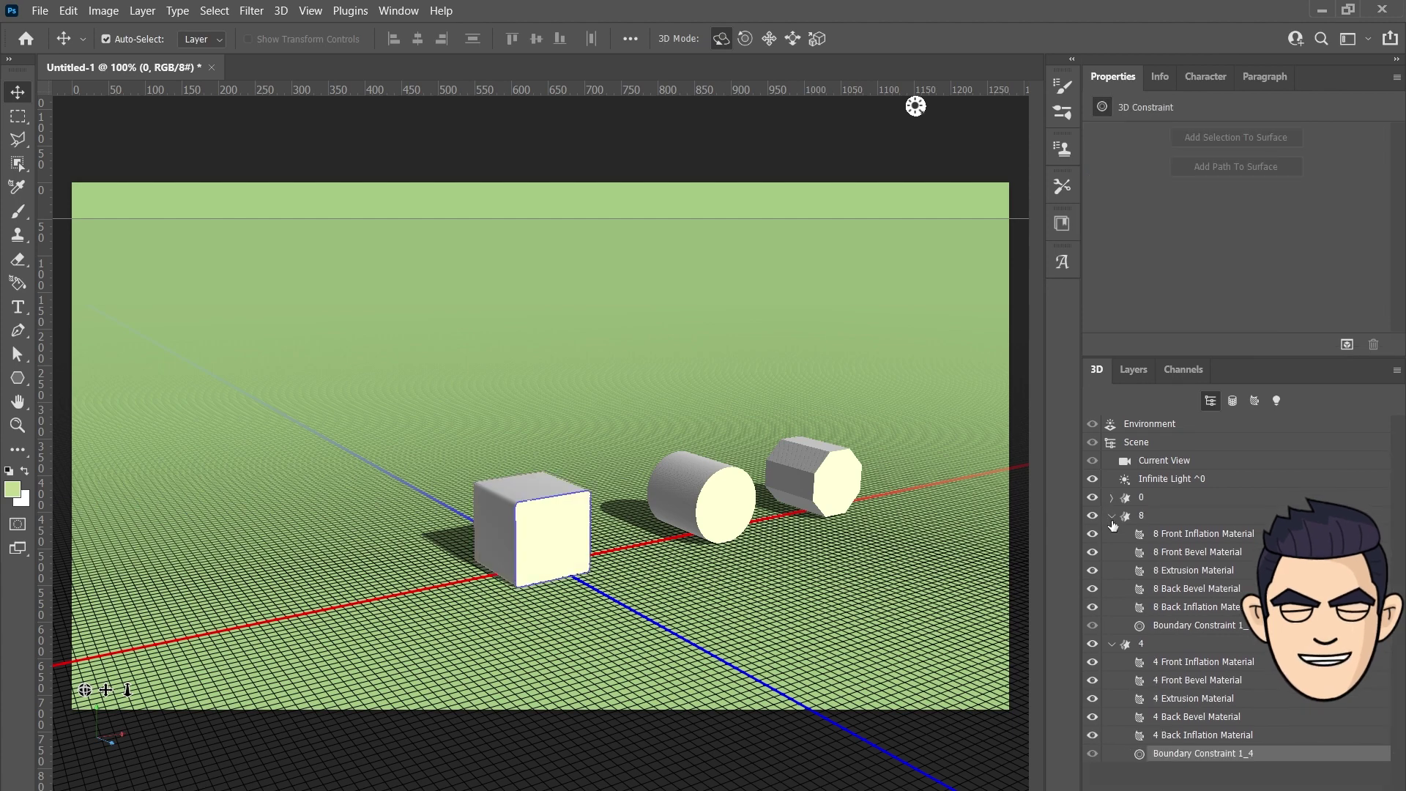
left_click(1110, 499)
left_click(1110, 535)
left_click(311, 10)
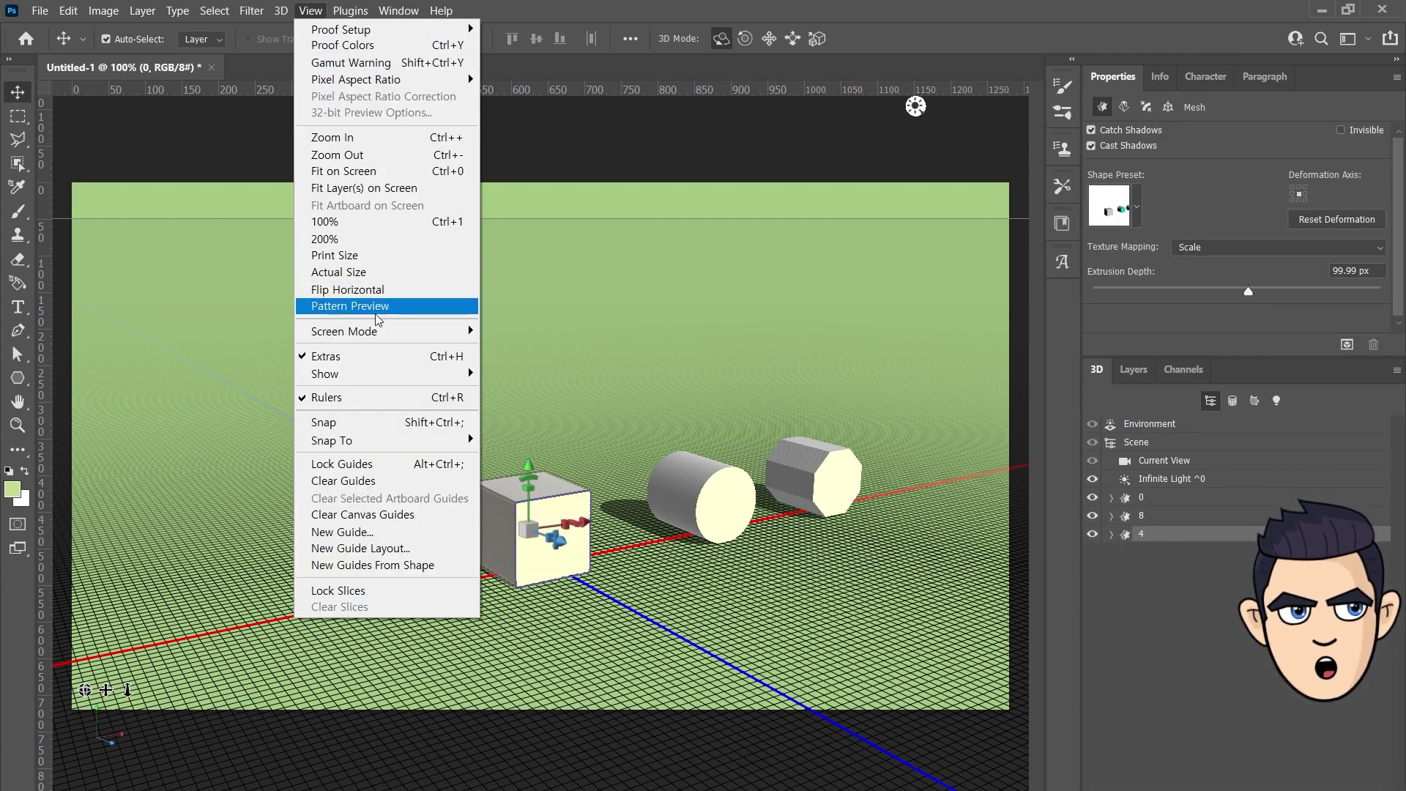
mouse_move(325, 373)
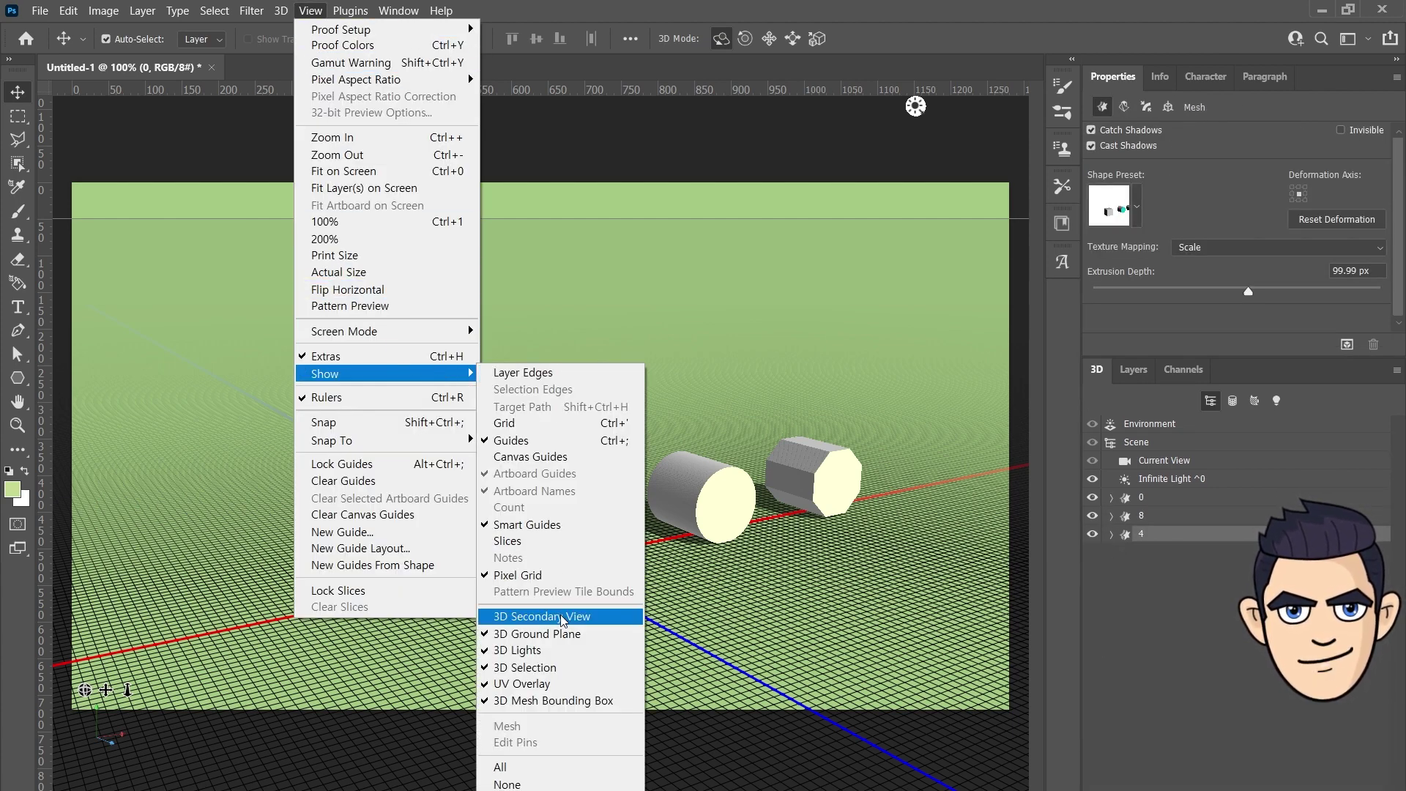
Step: Show the 3D Secondary View and orbit the main camera slightly around the objects
left_click(564, 617)
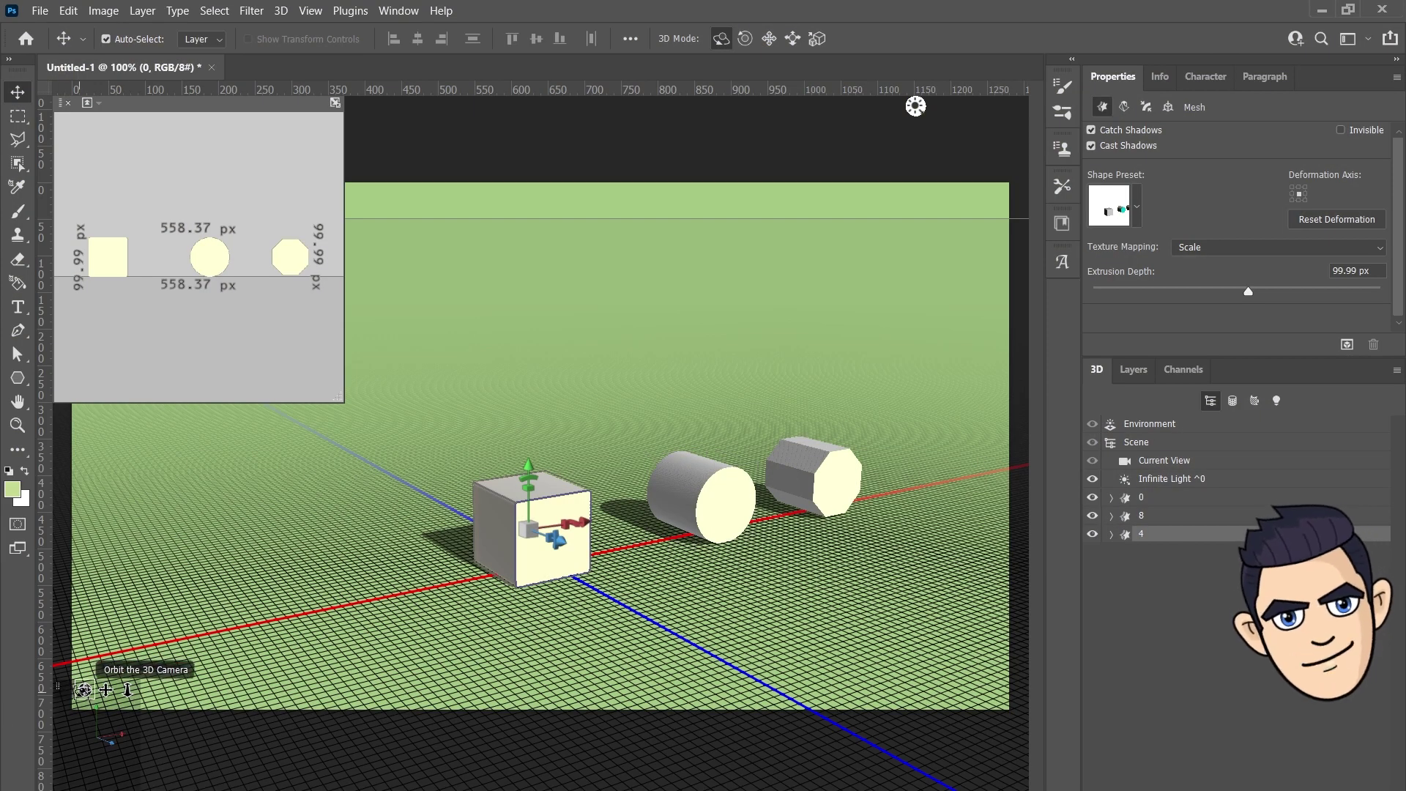
left_click_drag(106, 690, 86, 691)
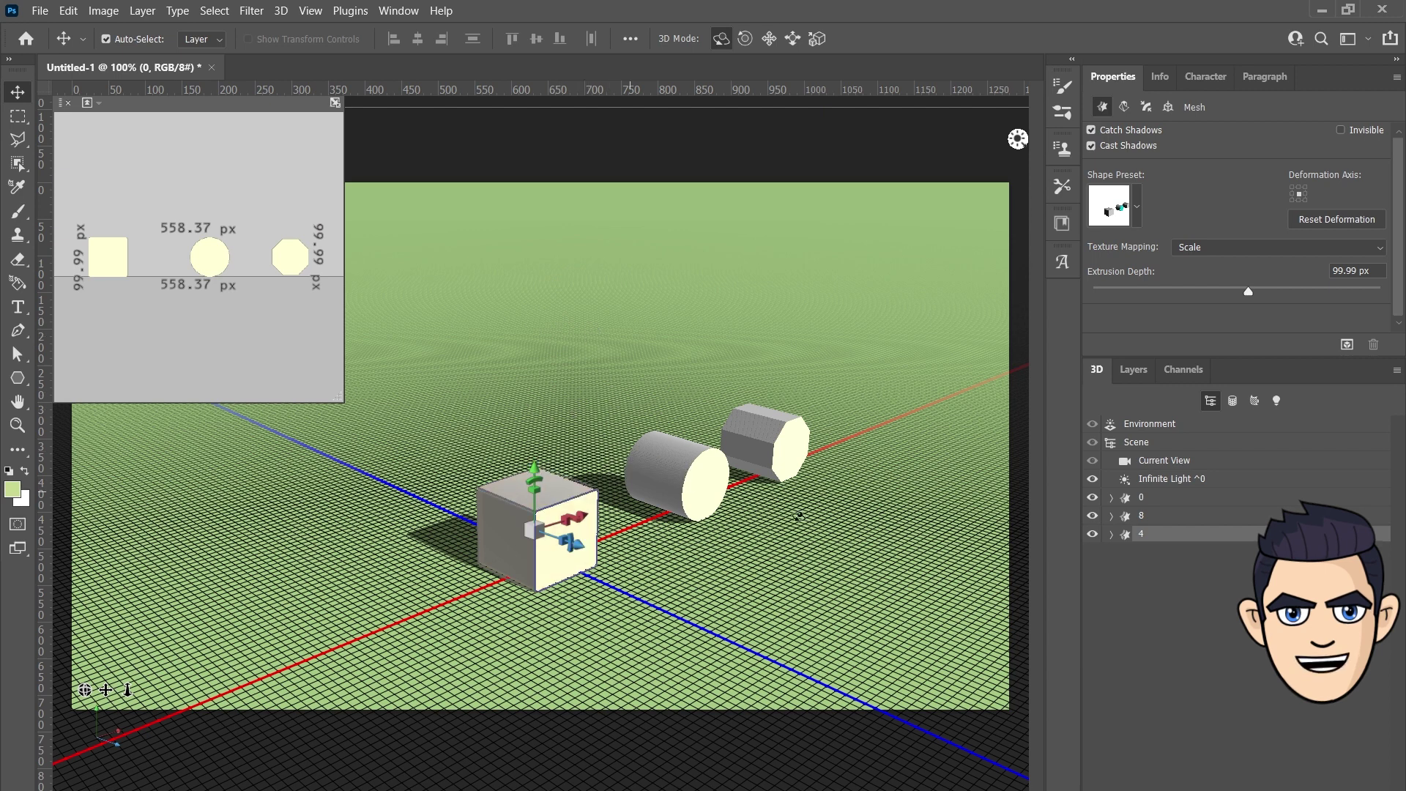
Step: Rotate the cube 90° on X and scale it non-uniformly to 50/50/8
left_click(1168, 108)
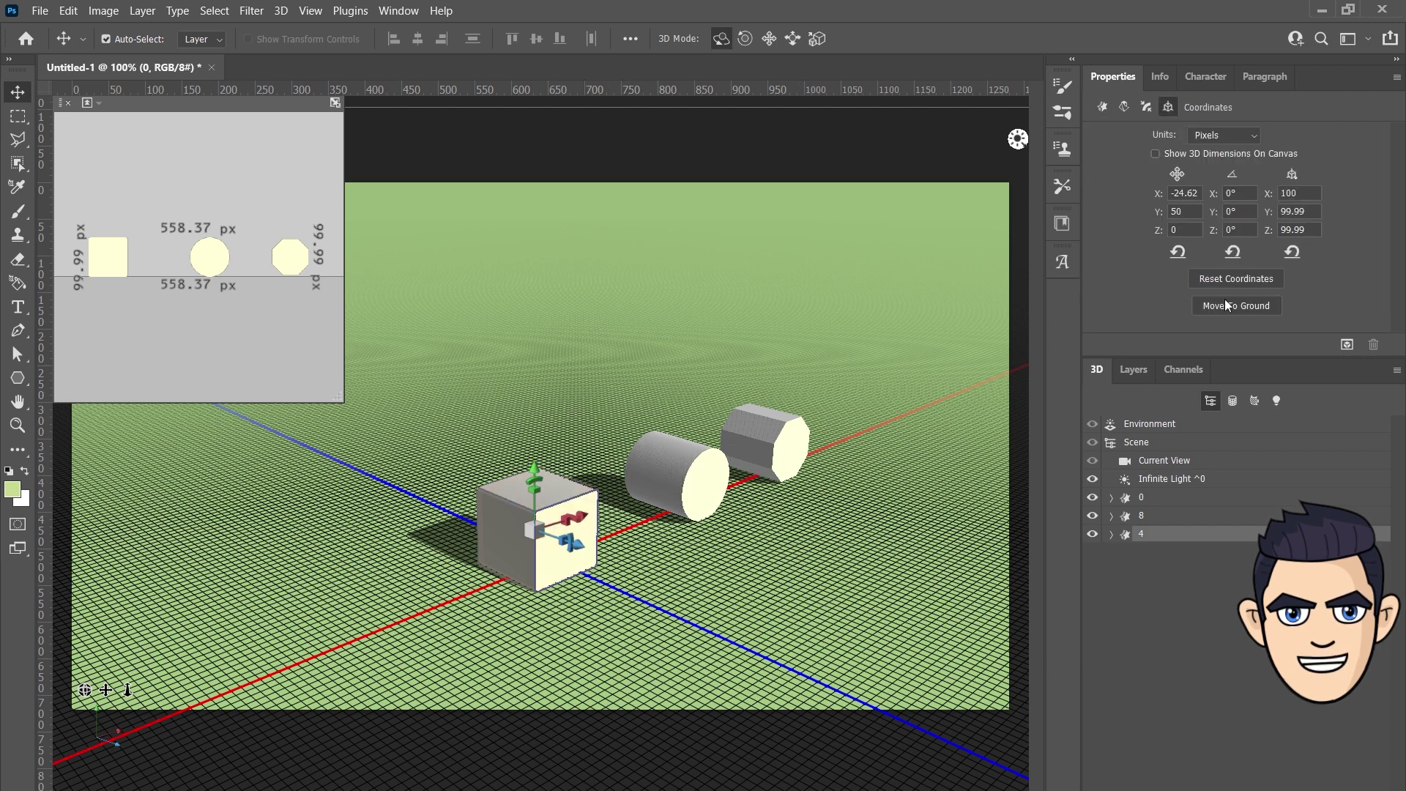
type("90")
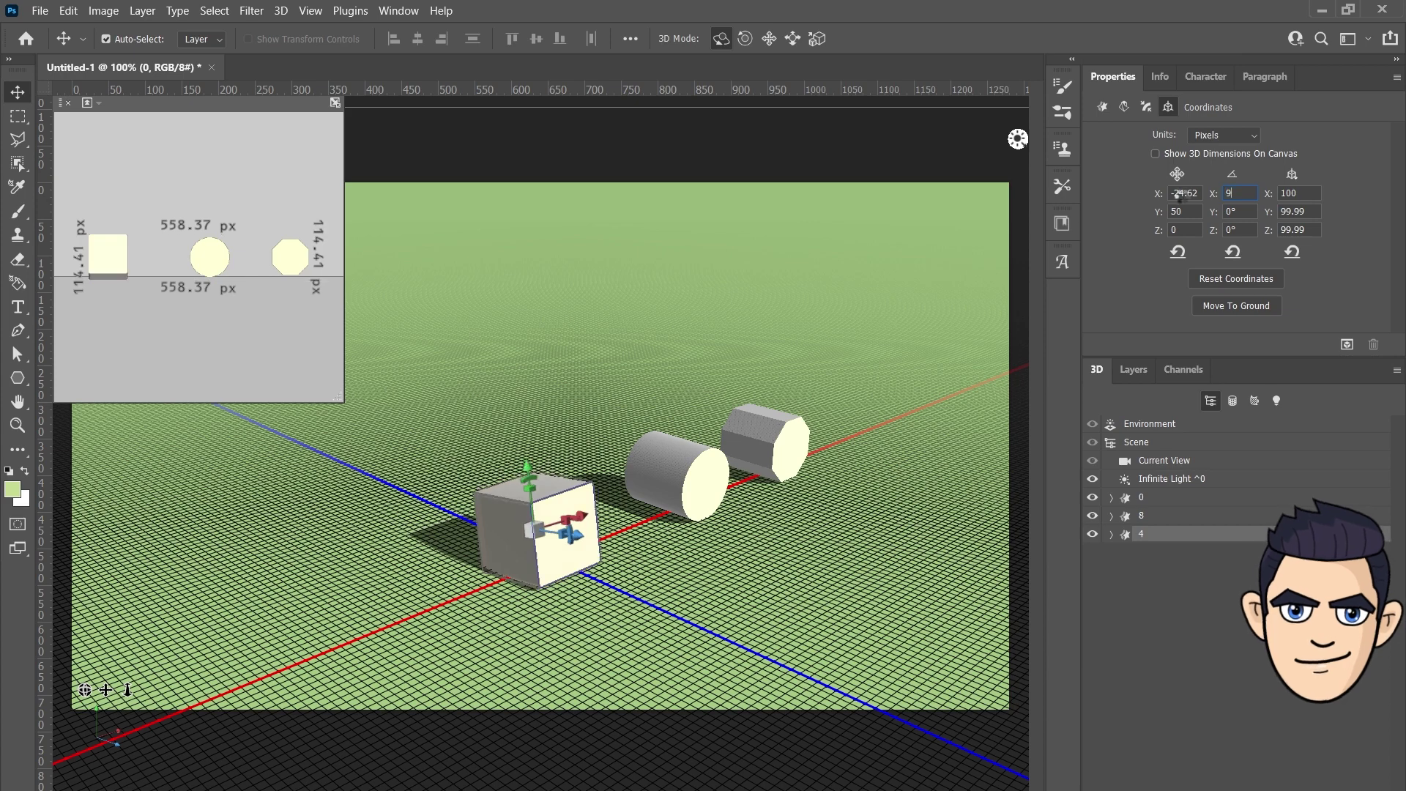
left_click(1290, 176)
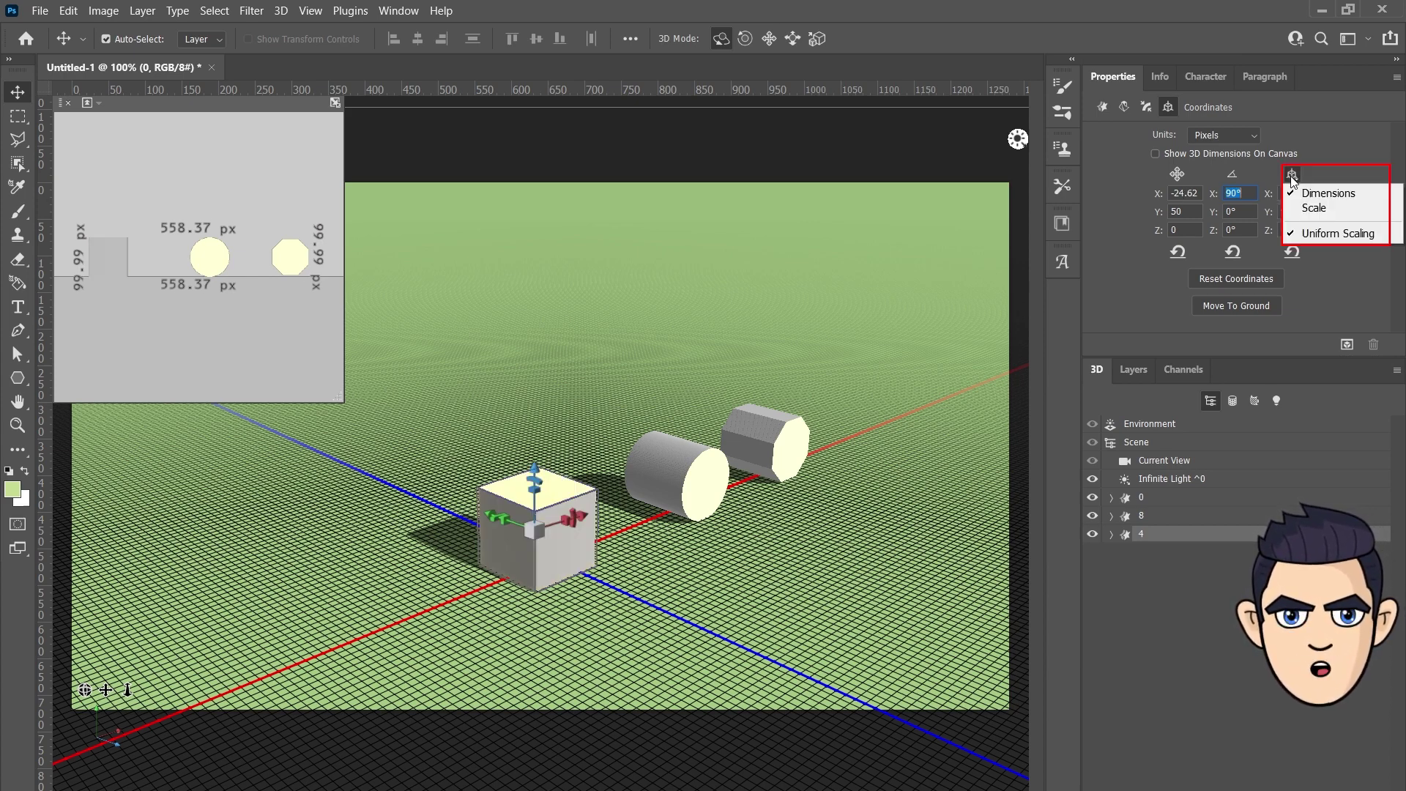
left_click(1295, 233)
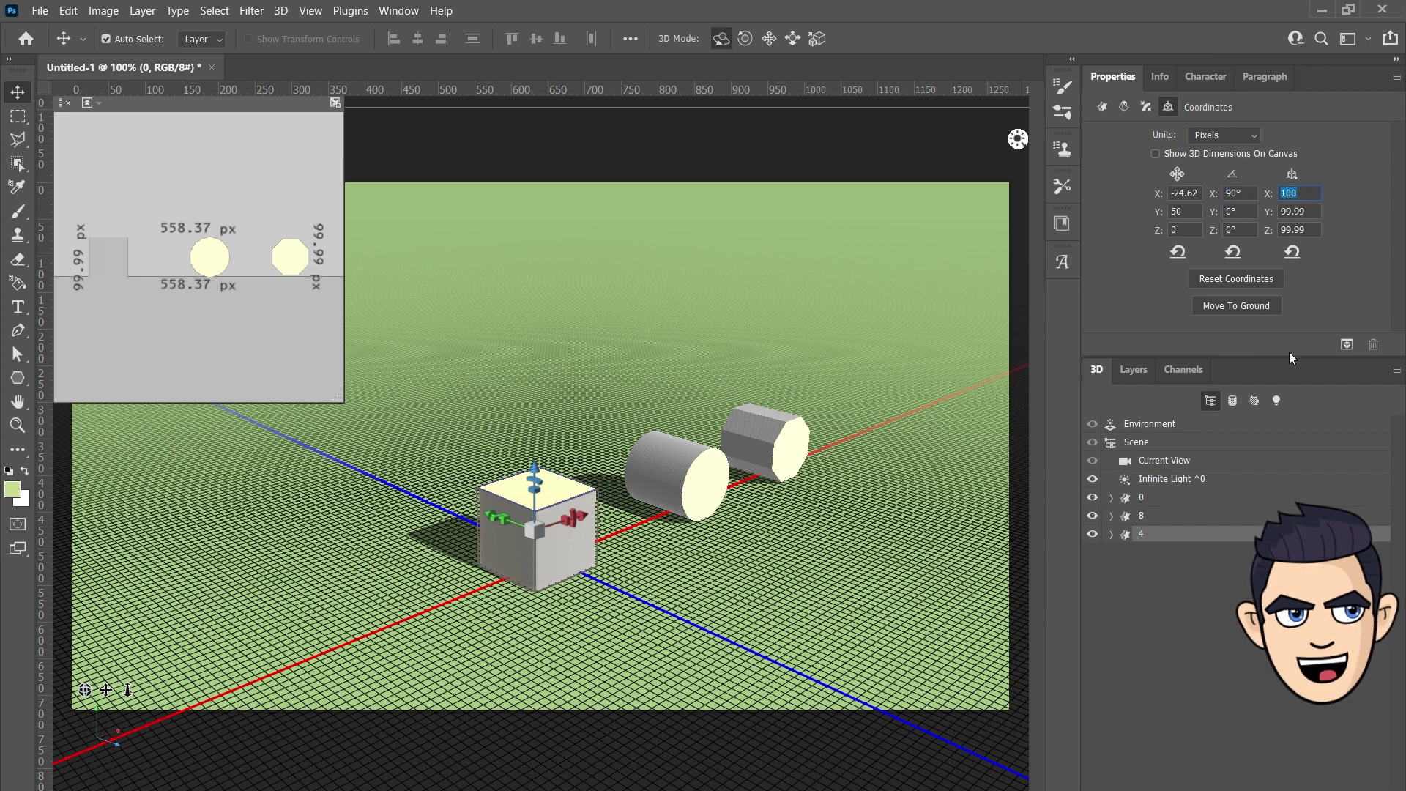
type("50")
key("Tab")
type("50")
key("Tab")
type("8")
Step: Reset the slab's position to the origin and move it to the ground
left_click(1185, 211)
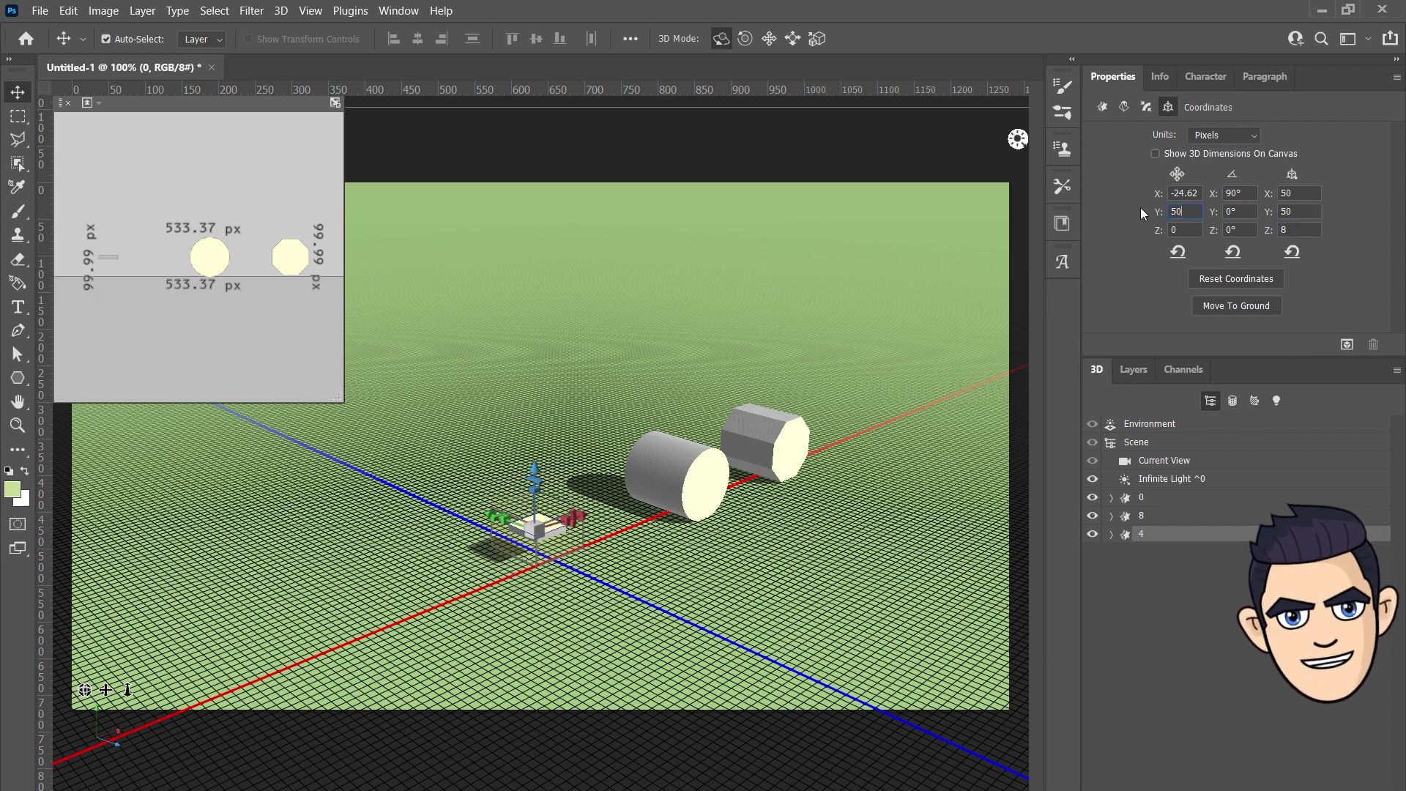
left_click(1179, 249)
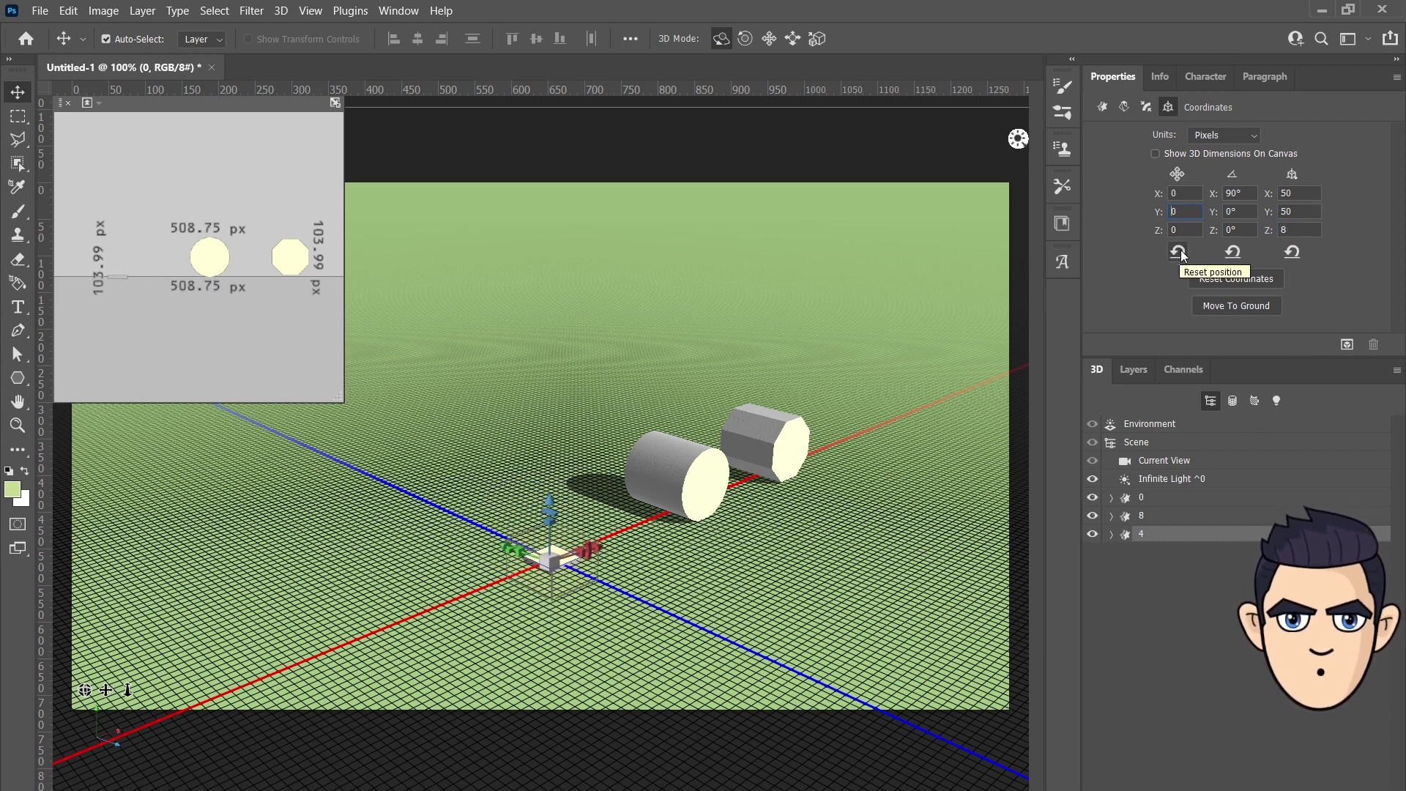
left_click(1238, 306)
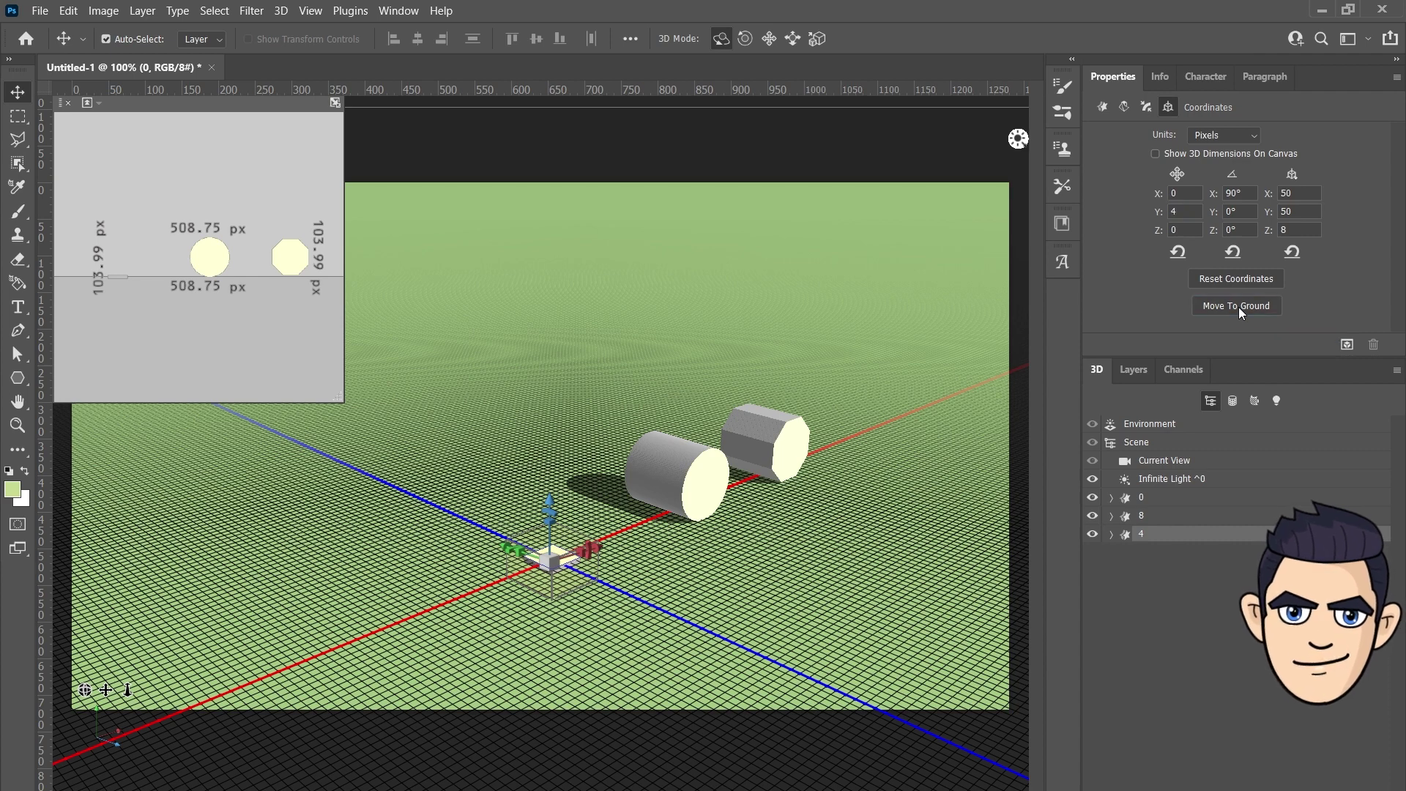
double_click(1152, 534)
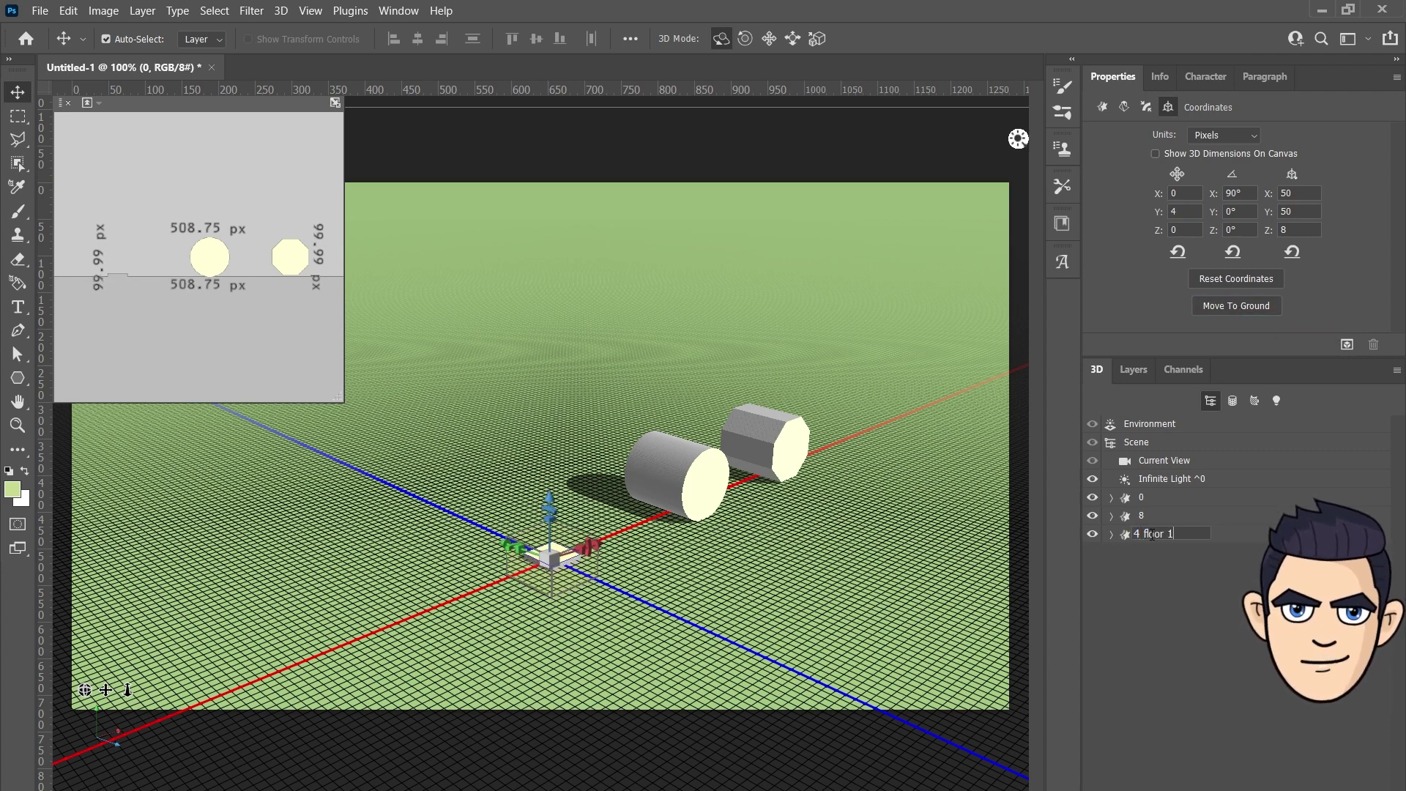
Step: Rename the slab '4 floor 1' and switch the secondary view to a different camera
type("floor 1")
key("Return")
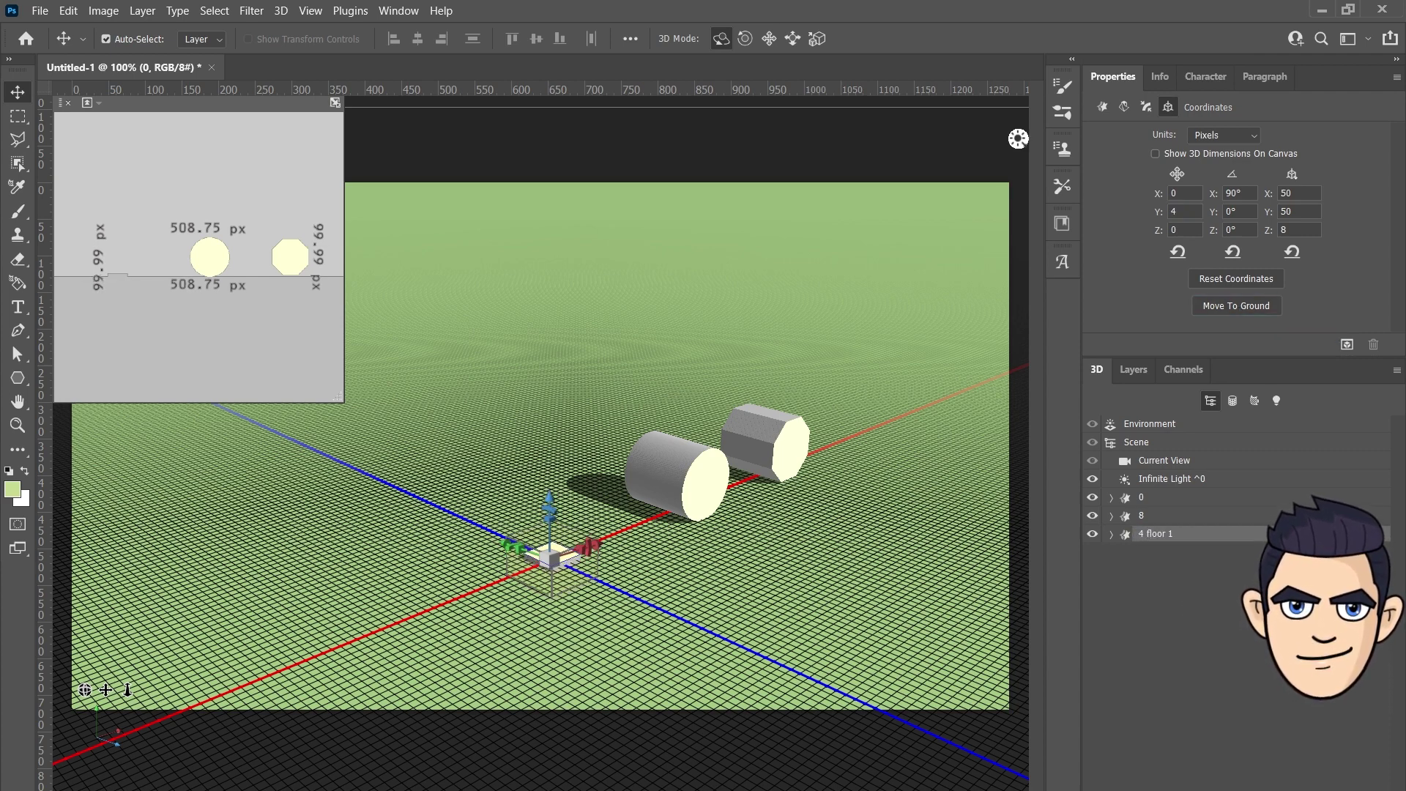
left_click(98, 103)
left_click(155, 225)
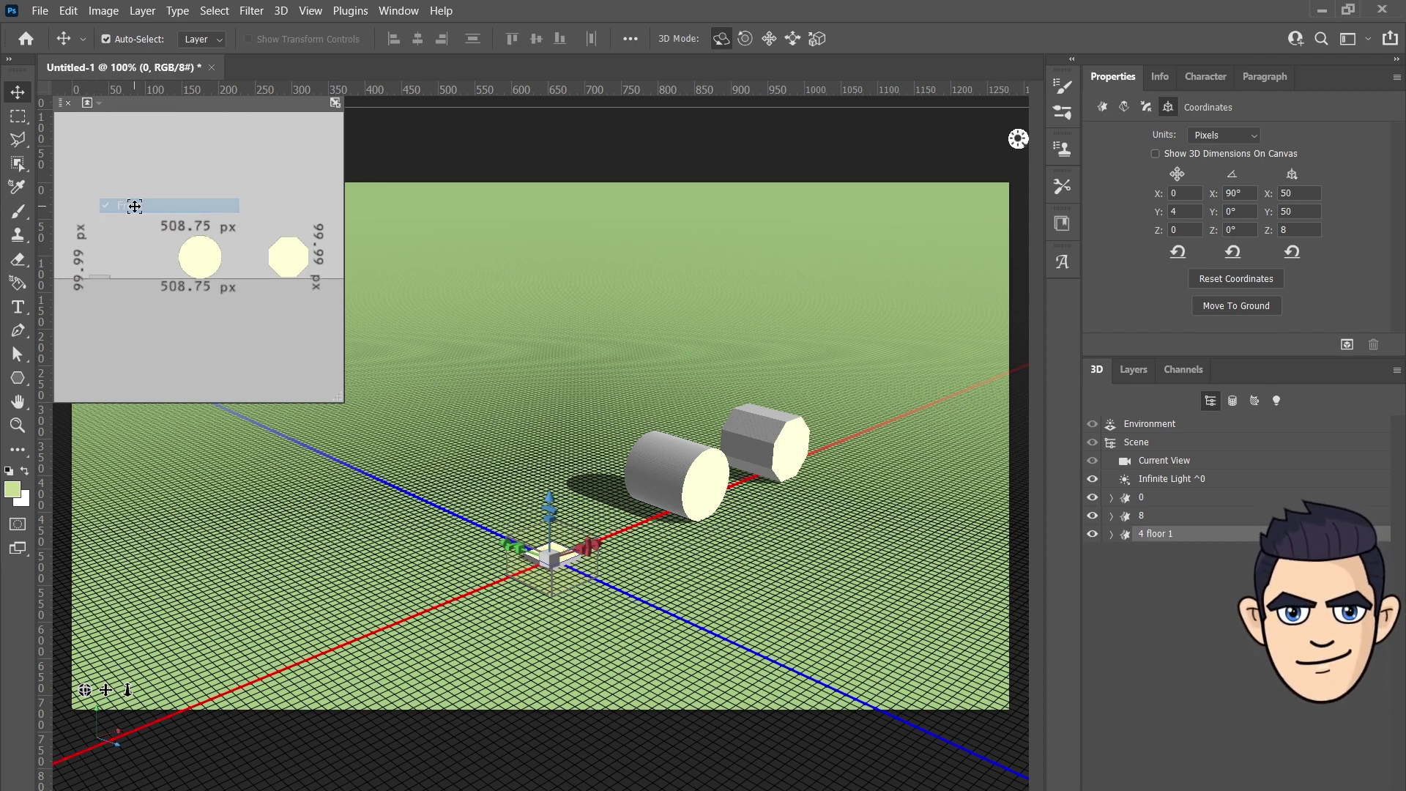
Step: Enlarge and rotate the secondary 3D view, and widen the right-hand panel dock
left_click_drag(166, 287, 155, 356)
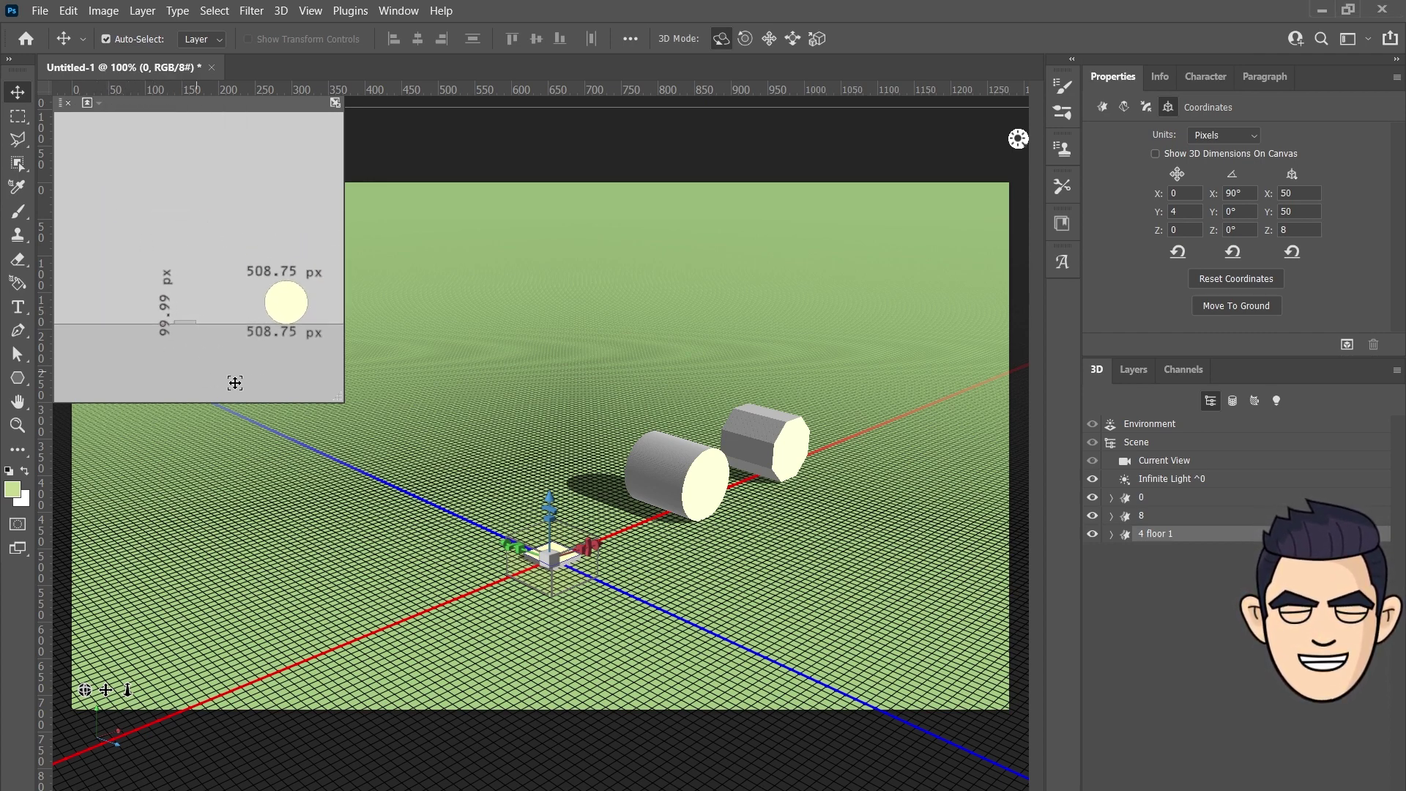
left_click_drag(346, 425, 392, 587)
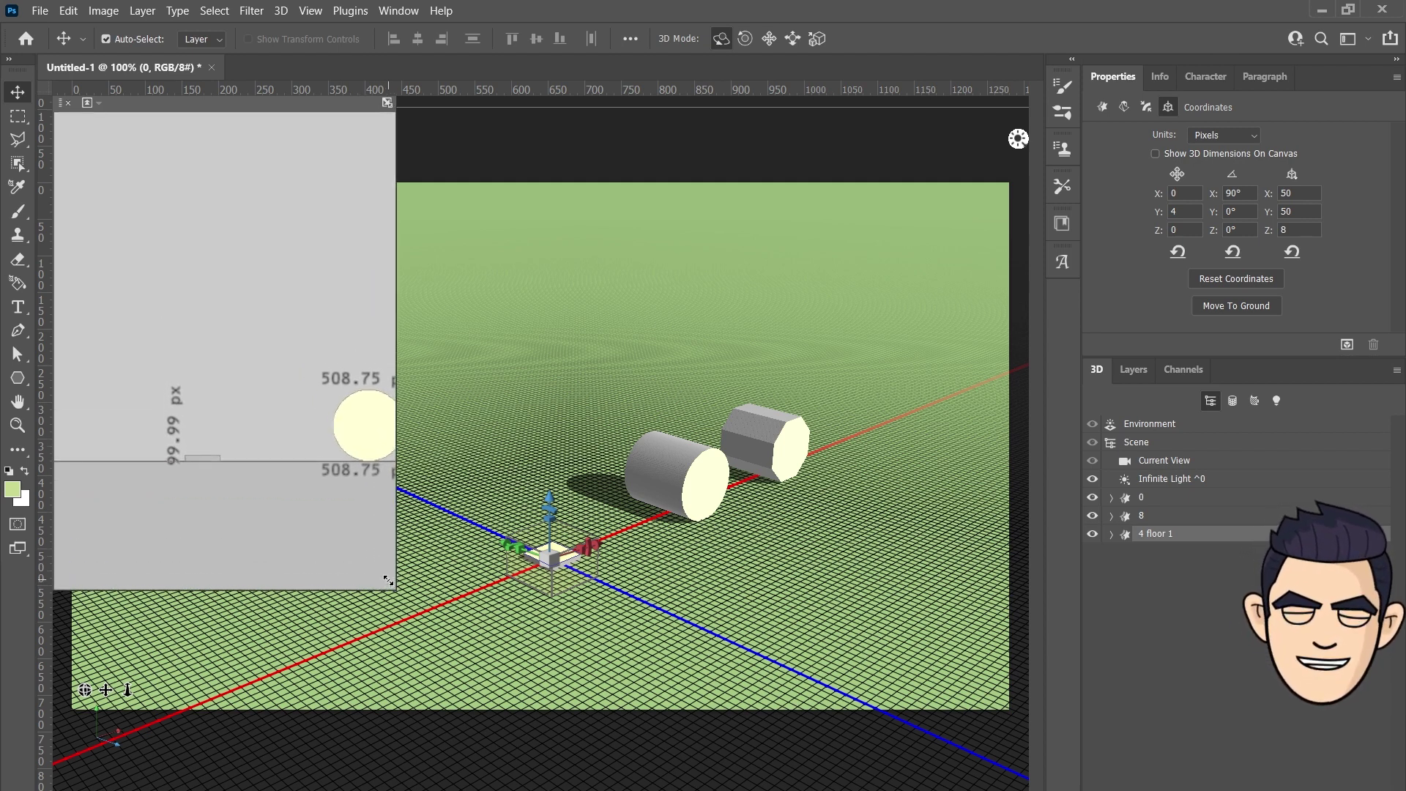
mouse_move(268, 424)
left_mouse_down()
mouse_move(244, 421)
mouse_move(262, 422)
mouse_move(387, 670)
mouse_move(378, 390)
mouse_move(366, 439)
mouse_move(293, 433)
mouse_move(312, 437)
left_mouse_up()
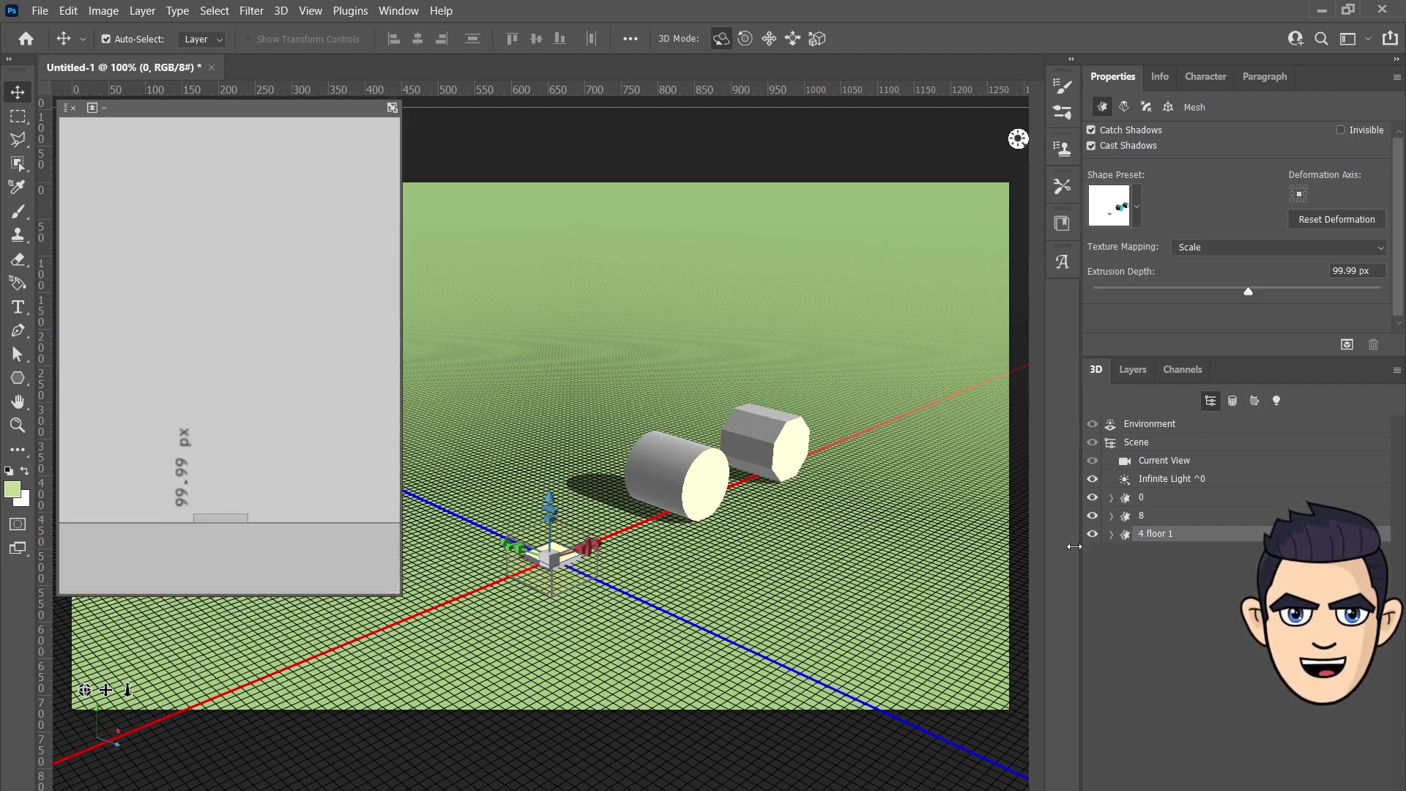
left_click_drag(1082, 544, 997, 544)
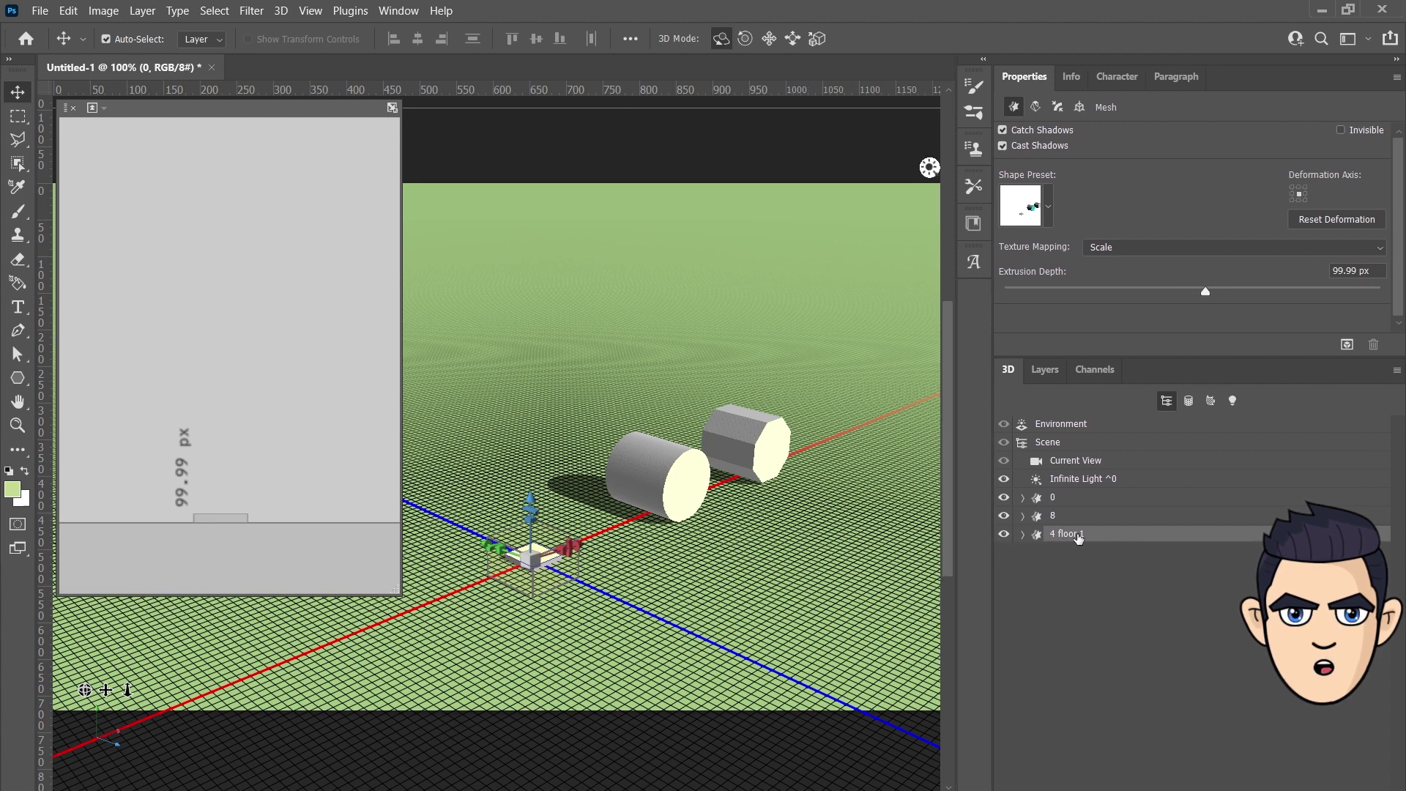
Step: Duplicate the slab as 4 floor 2, scale it 65/65/16, and stack it on the first slab
right_click(1078, 538)
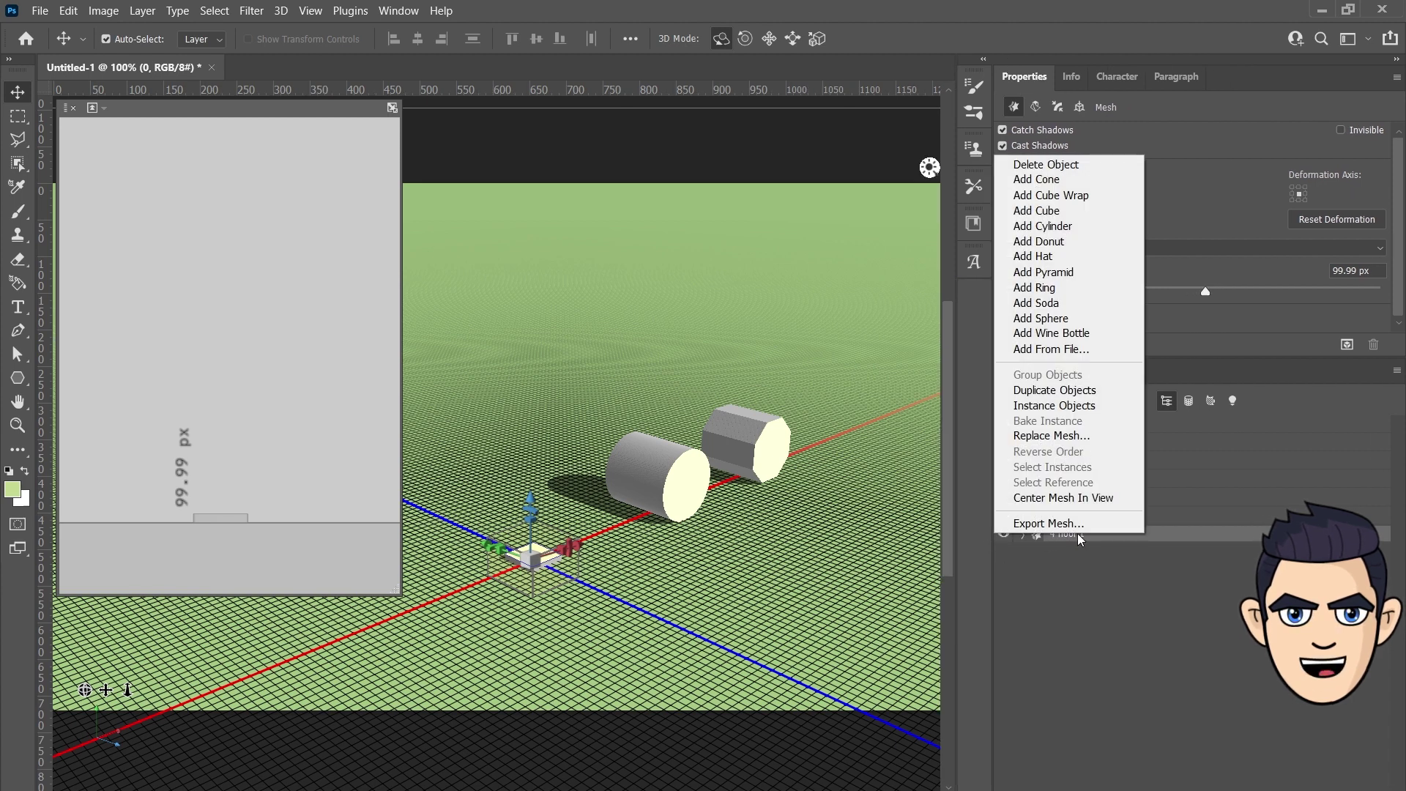
left_click(1079, 393)
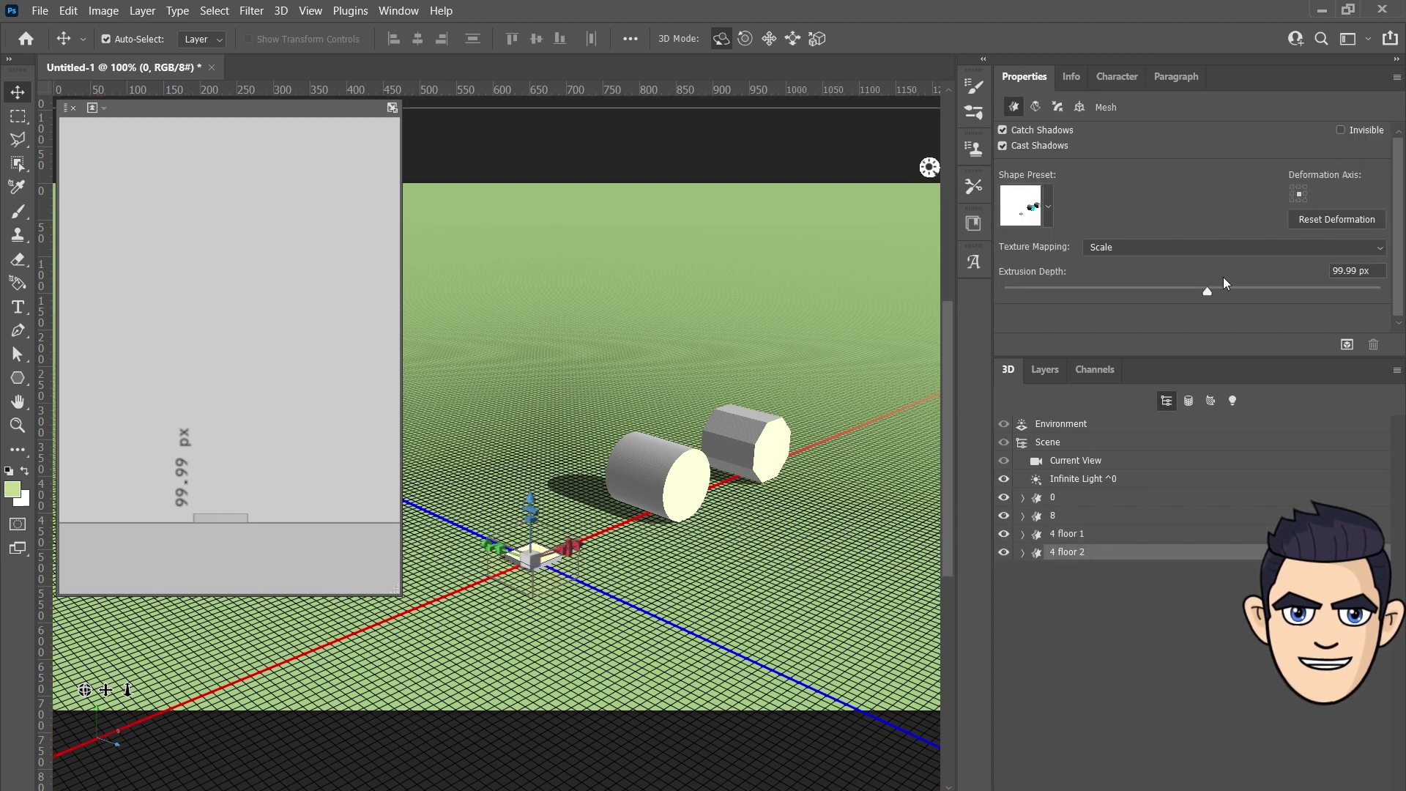
left_click(1079, 106)
type("65")
key("Tab")
type("65")
key("Tab")
type("16")
key("Tab")
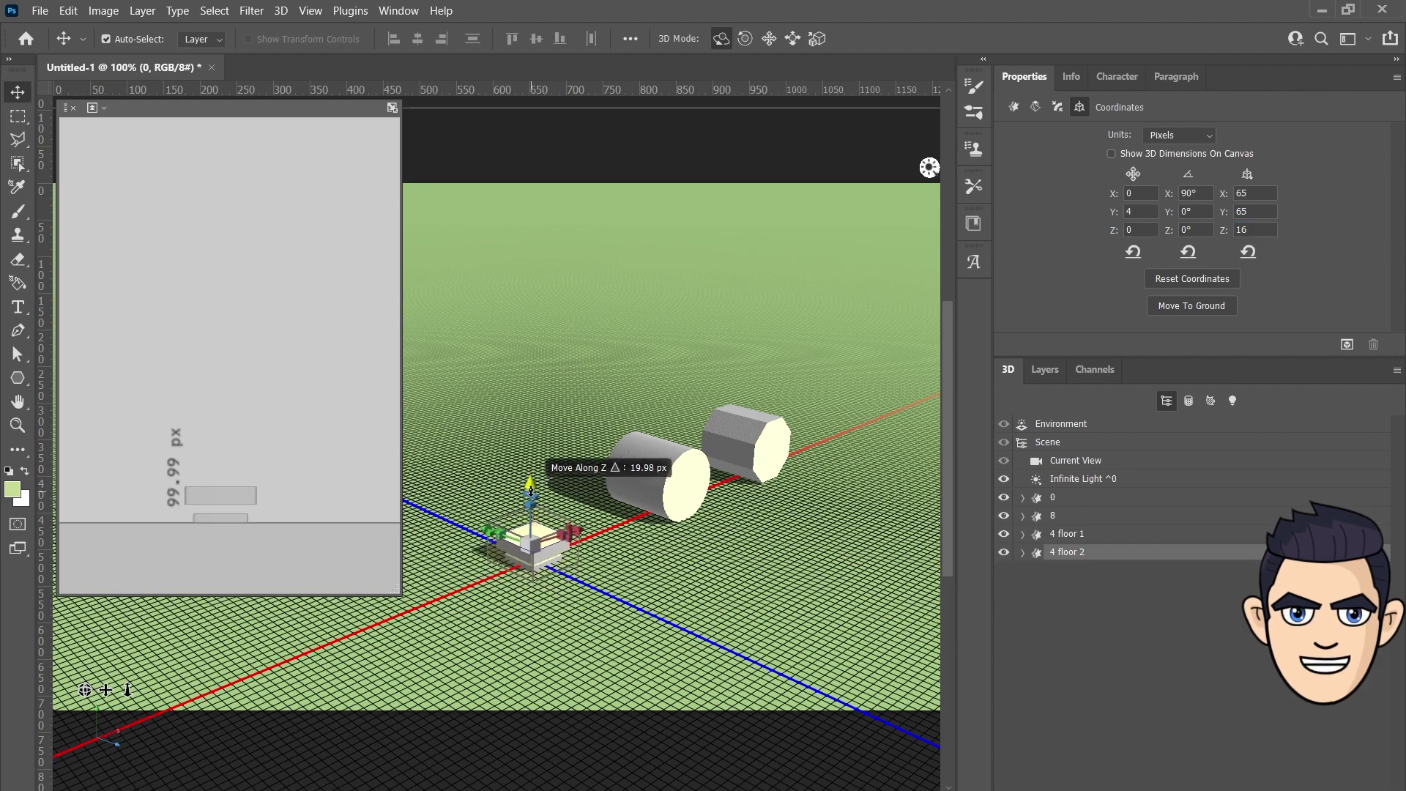
left_click_drag(529, 499, 529, 480)
left_click_drag(305, 500, 305, 476)
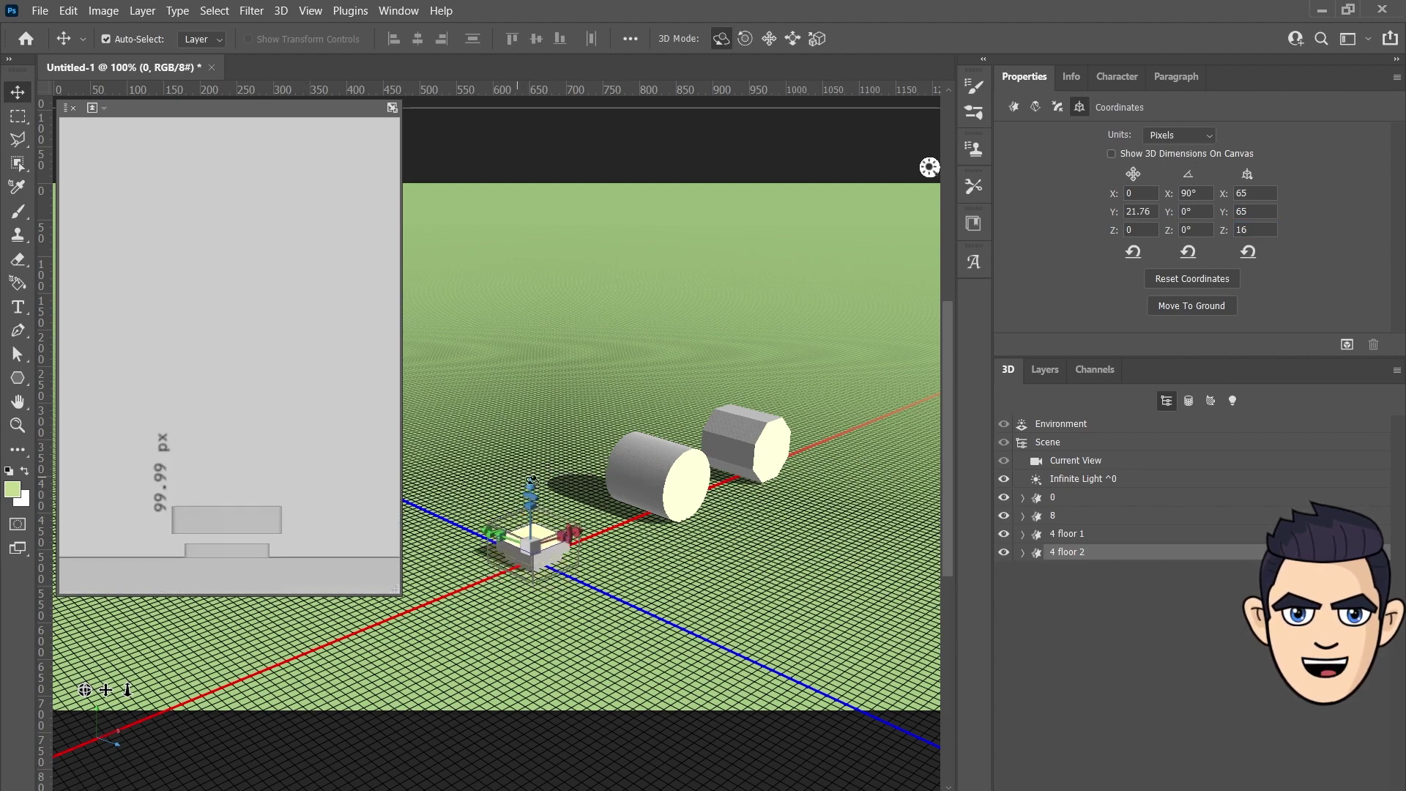
mouse_move(84, 689)
left_mouse_down()
mouse_move(81, 667)
mouse_move(84, 692)
left_mouse_up()
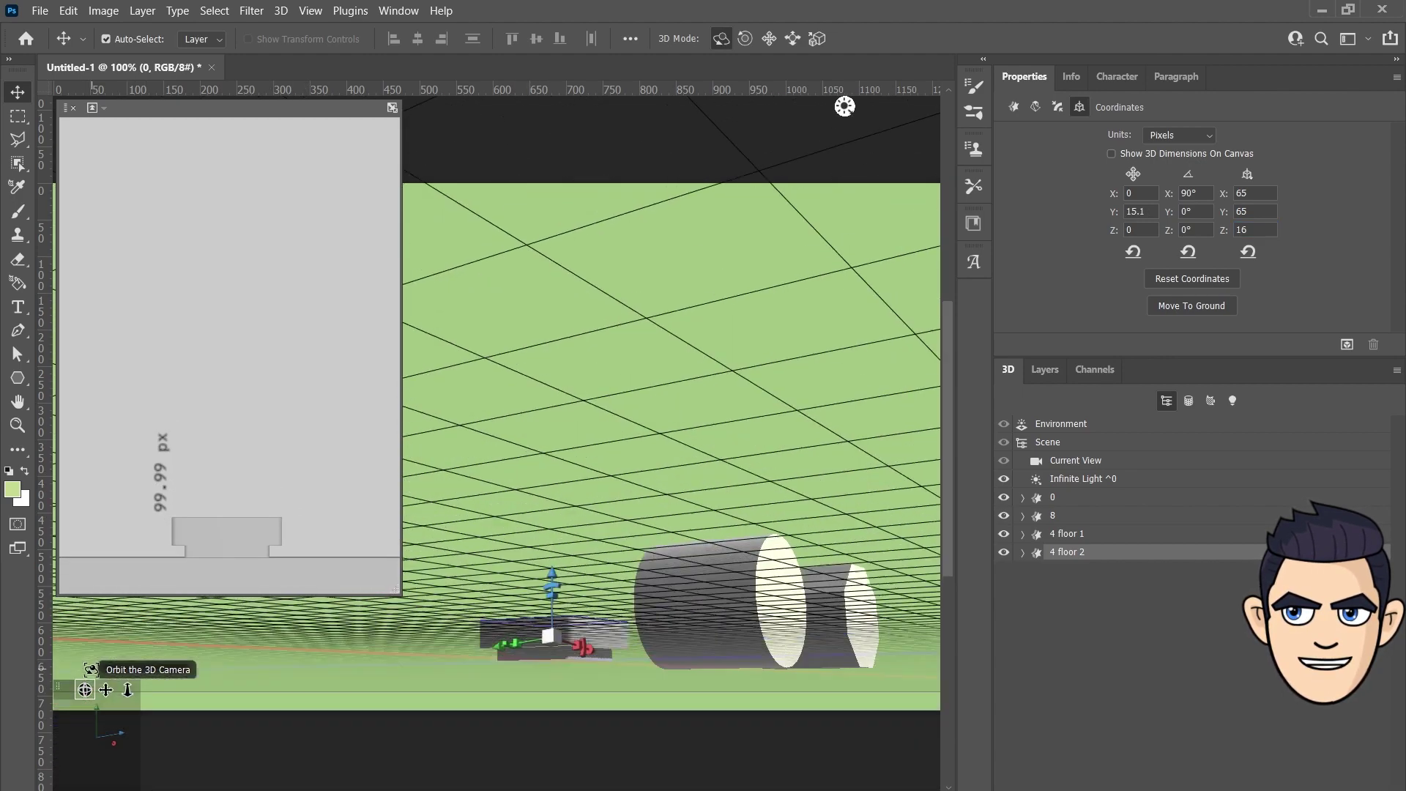
Step: Rename the octagonal prism '8 floor 3', rotate it 90° on X and scale it 36/36/14
left_click(1064, 519)
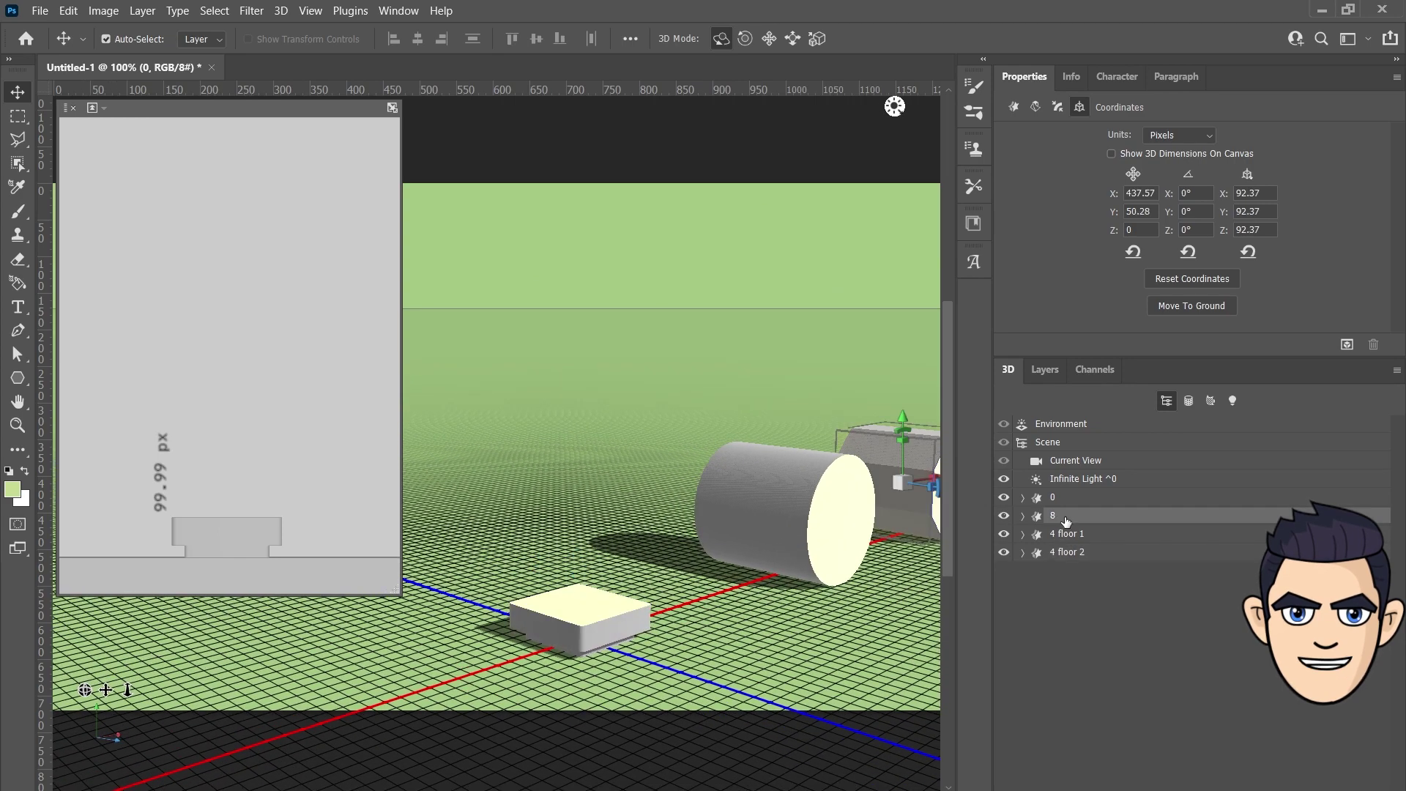
double_click(1089, 517)
type("floor 3")
key("Return")
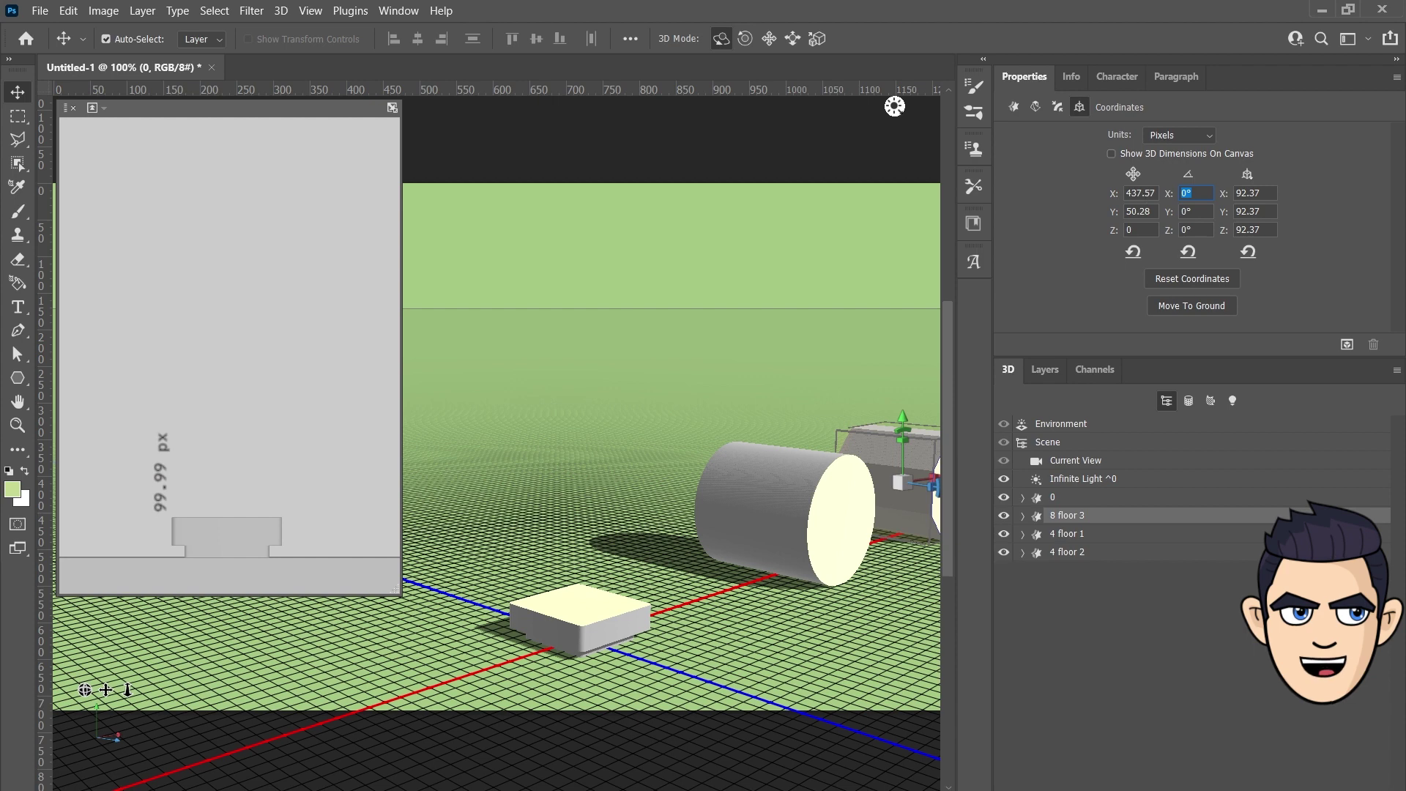
type("90")
key("Tab")
type("36")
key("Tab")
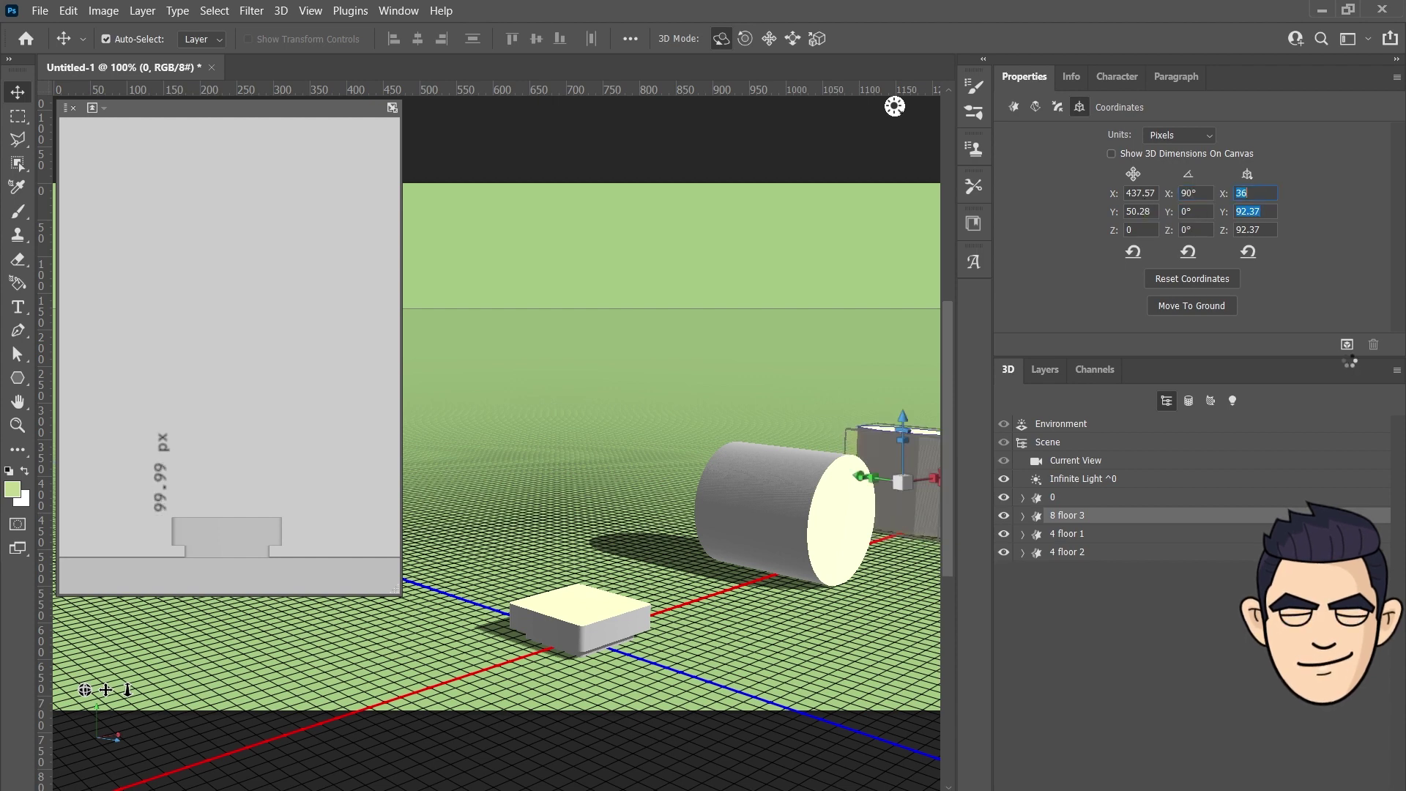
type("36")
key("Tab")
type("14")
Step: Reset the prism's position to the origin and lift it to sit atop the slabs
left_click(1153, 212)
left_click(1132, 252)
left_click_drag(577, 574, 577, 543)
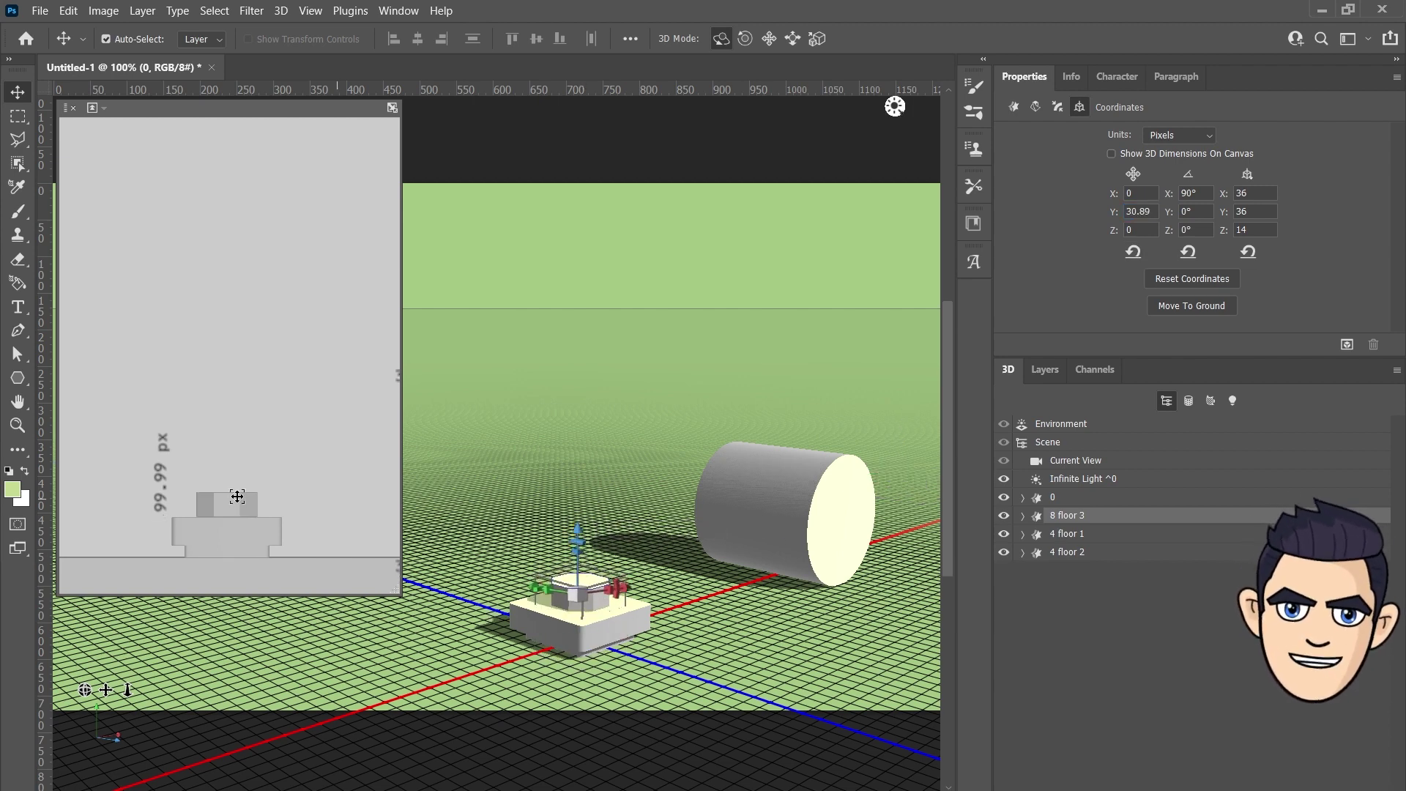
left_click(1086, 496)
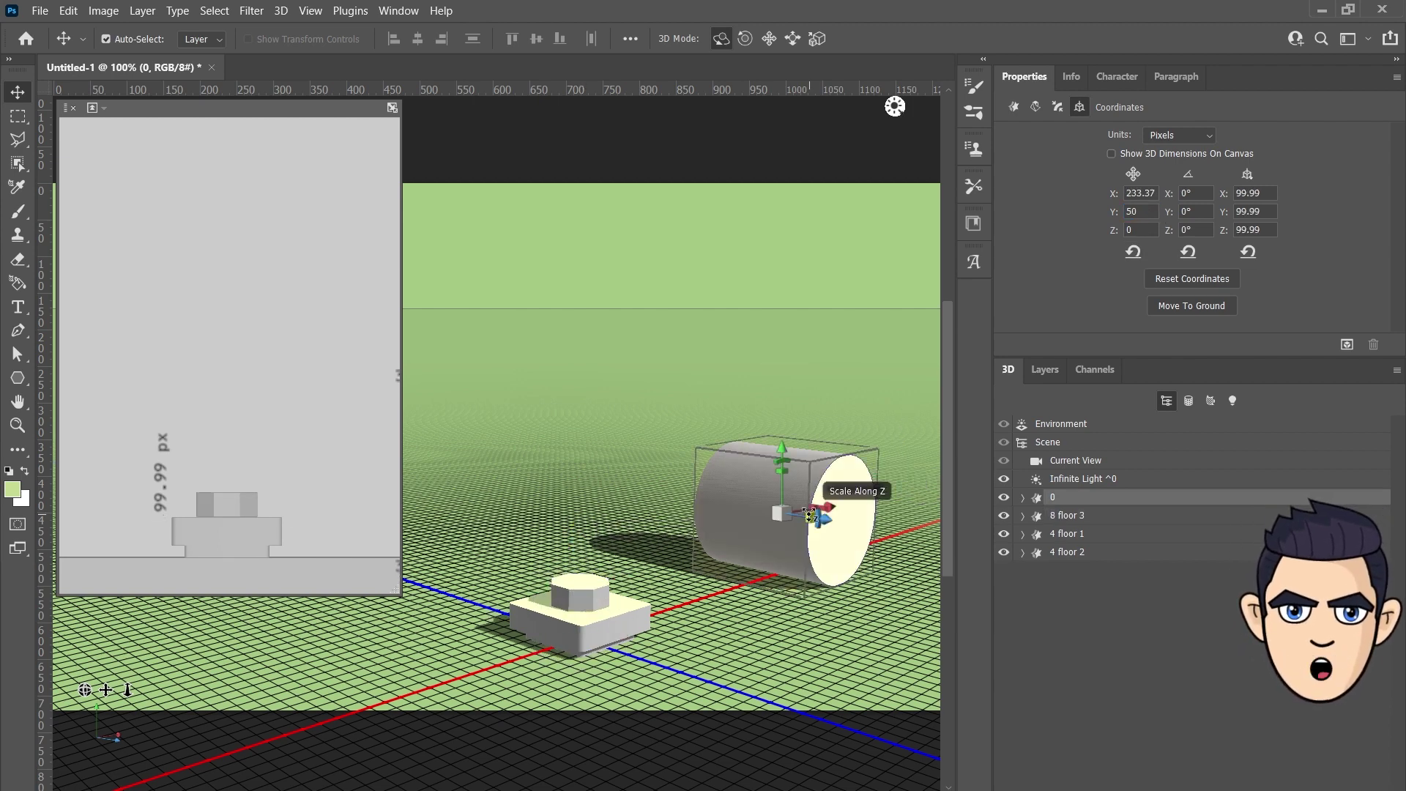
Step: Rename the cylinder '0 Pillar' and rotate it 90° on X
double_click(1086, 497)
type("Pillar")
key("Return")
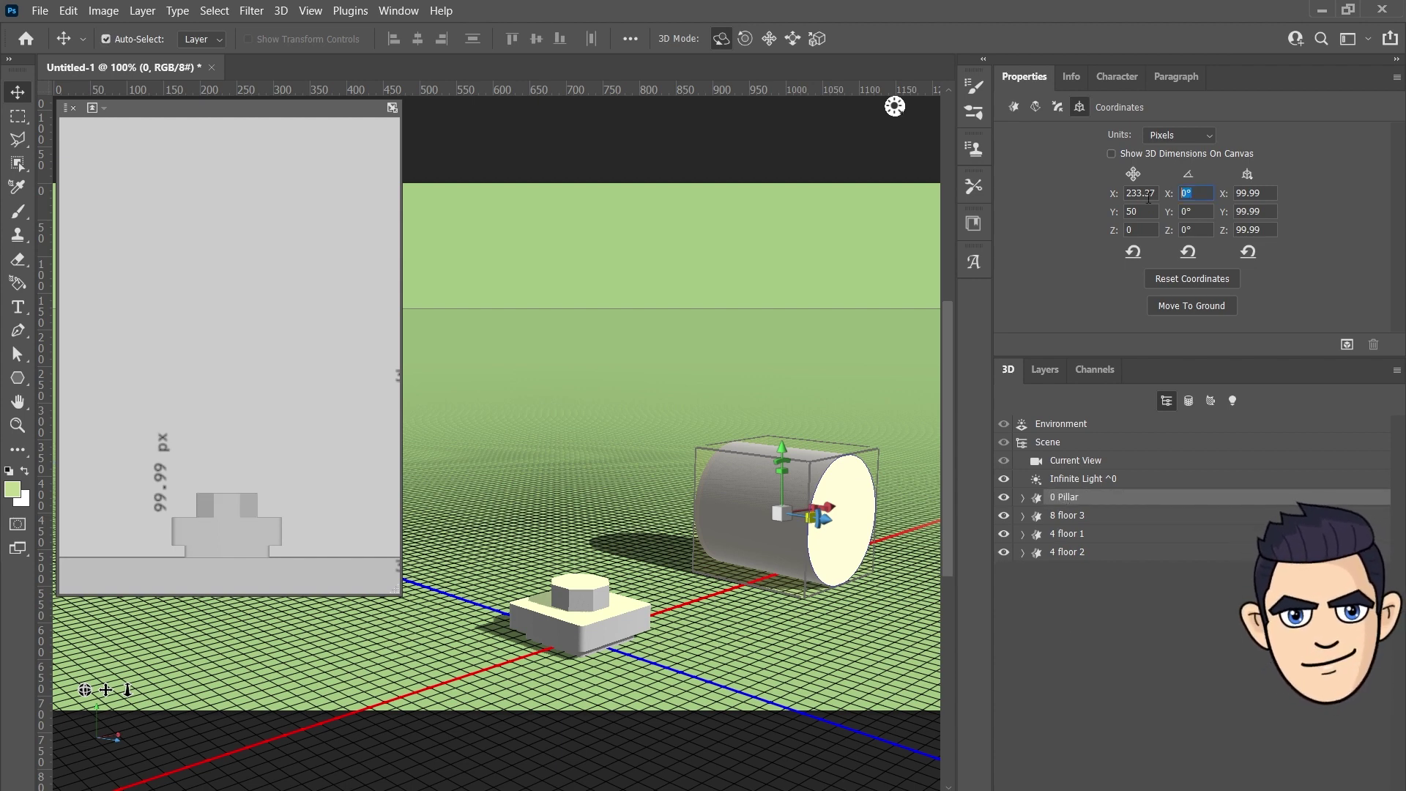
type("90")
Step: Scale the pillar to 16/16/65, reset its position, and raise it onto the base
left_click(1248, 193)
type("16")
key("Tab")
type("16")
key("Tab")
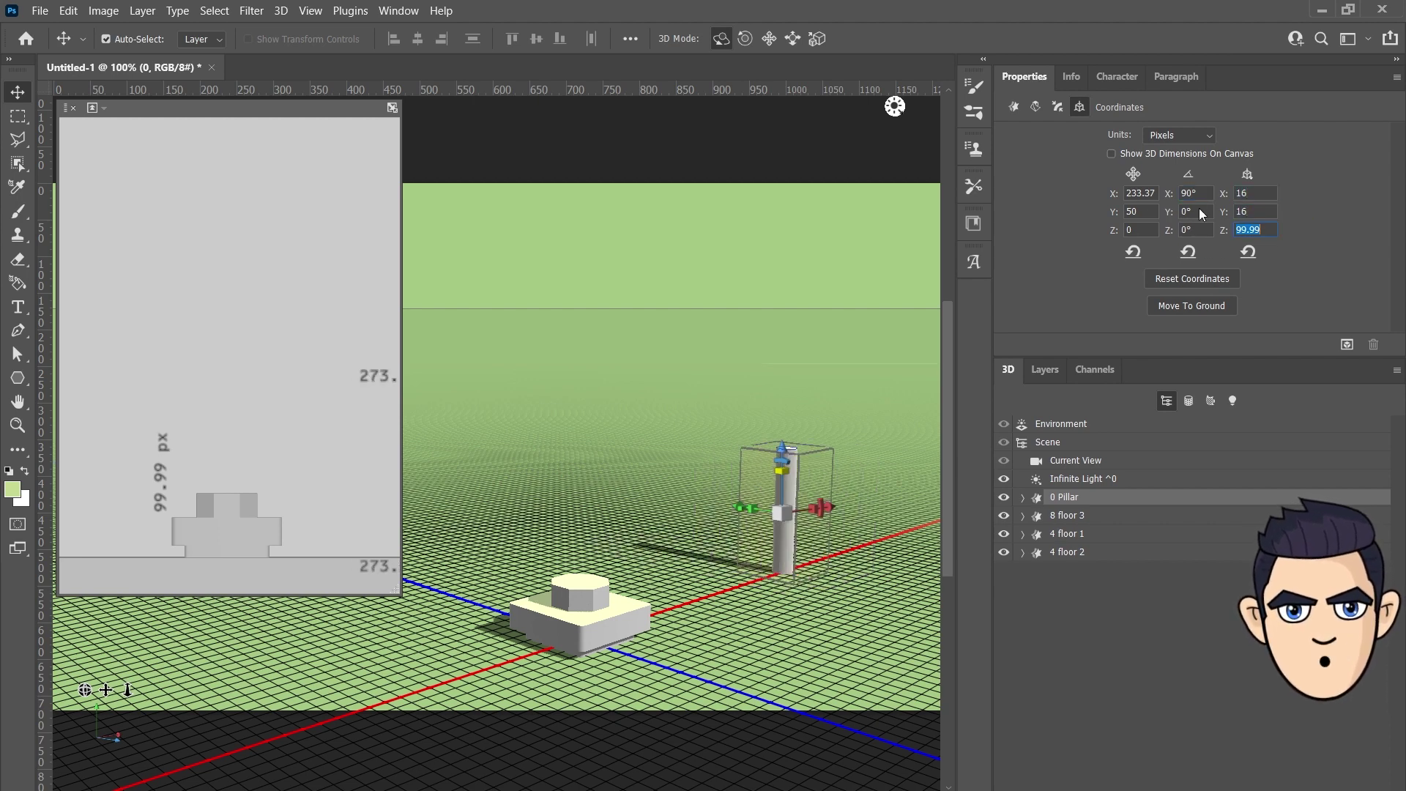
type("65")
key("Tab")
left_click(1133, 251)
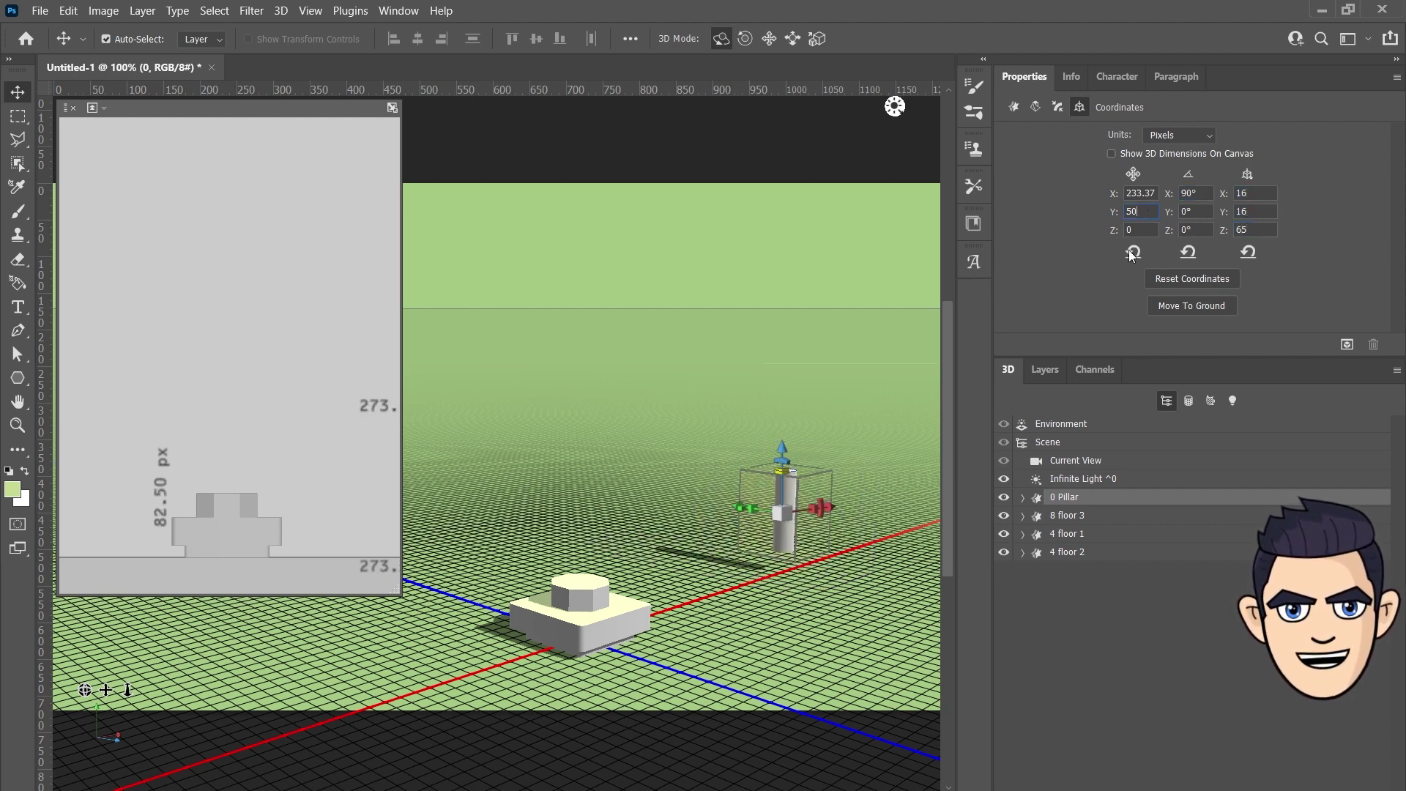
mouse_move(586, 557)
left_mouse_down()
mouse_move(597, 517)
mouse_move(596, 534)
left_mouse_up()
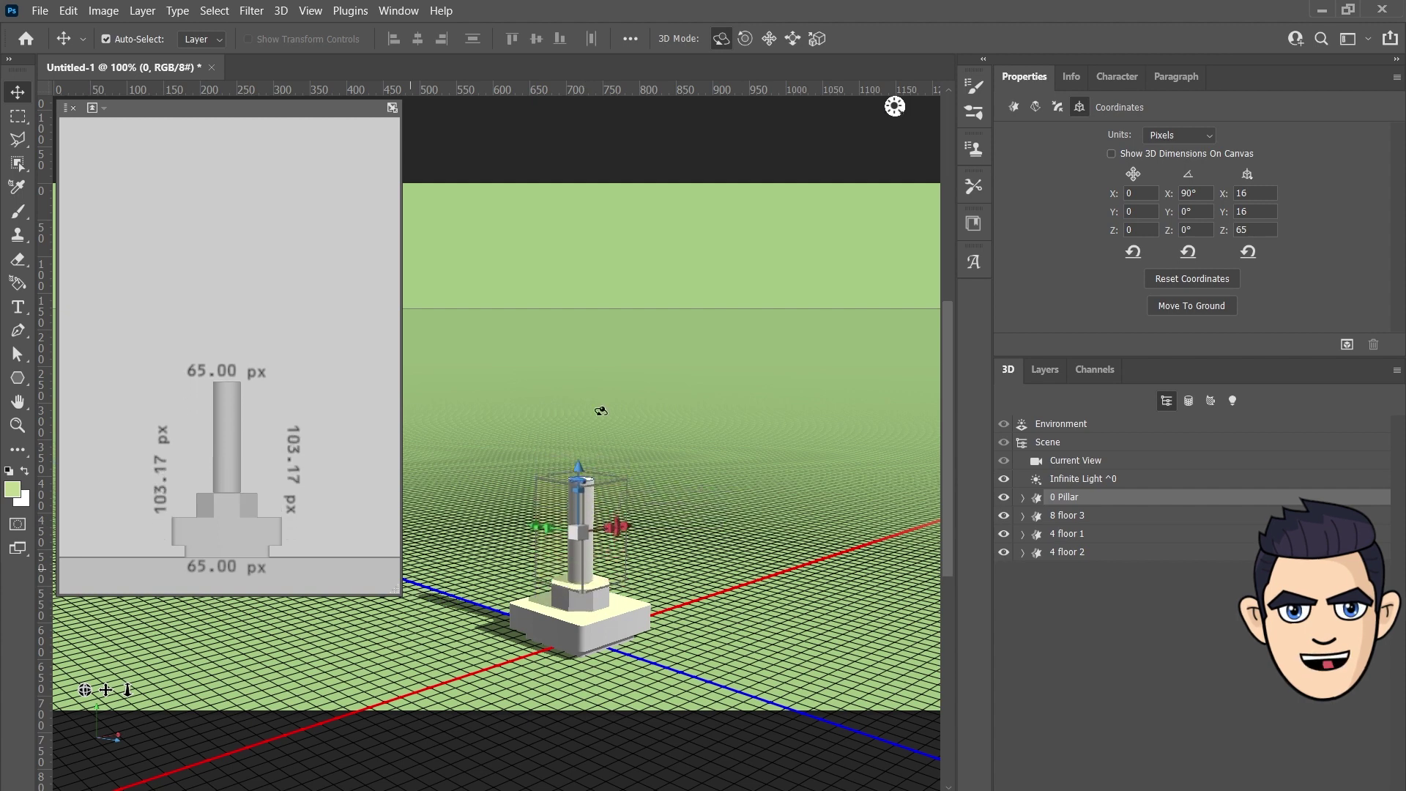
right_click(1091, 499)
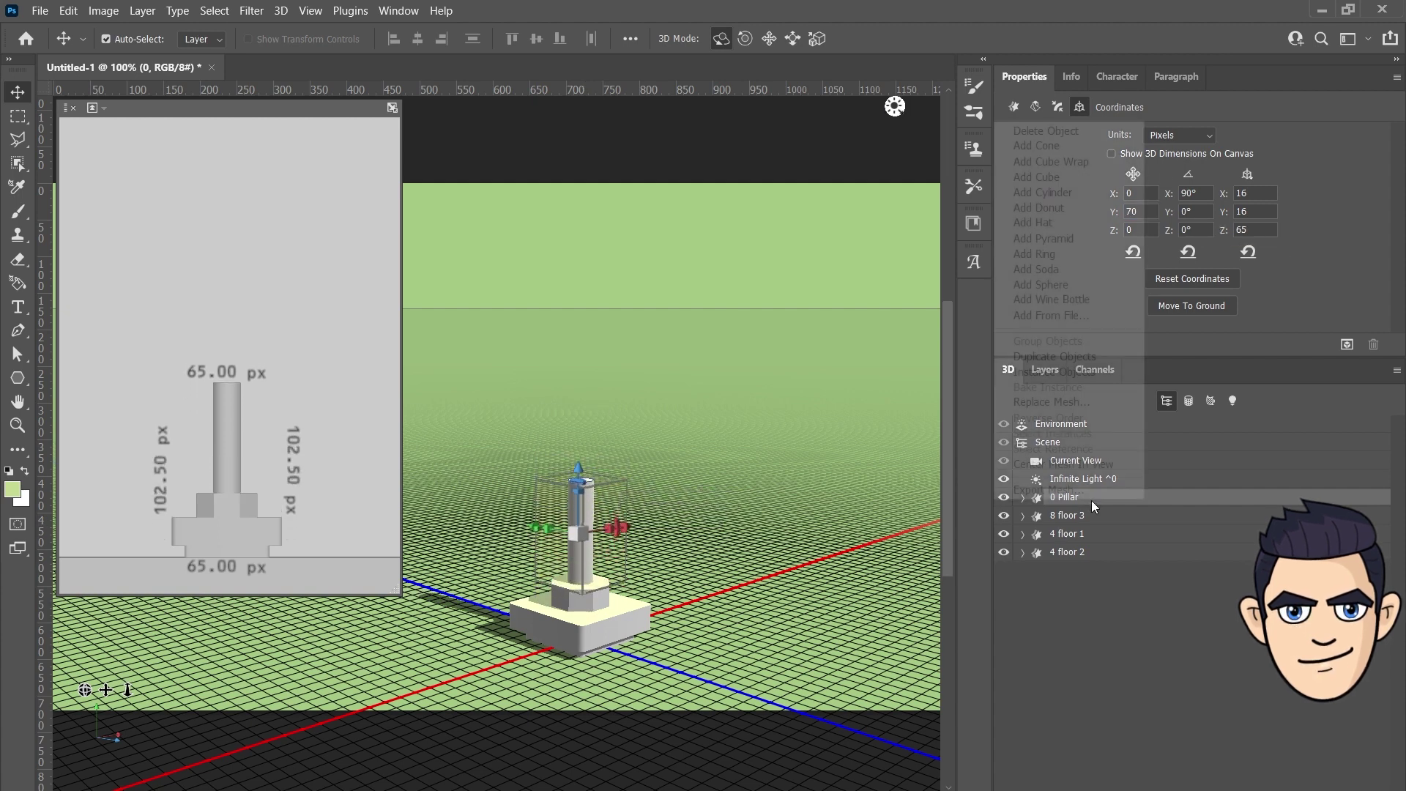
Step: Duplicate the pillar as '0 Pillar ring 1', scale it to 22×22×1.5 and lower it down the pillar
left_click(1074, 357)
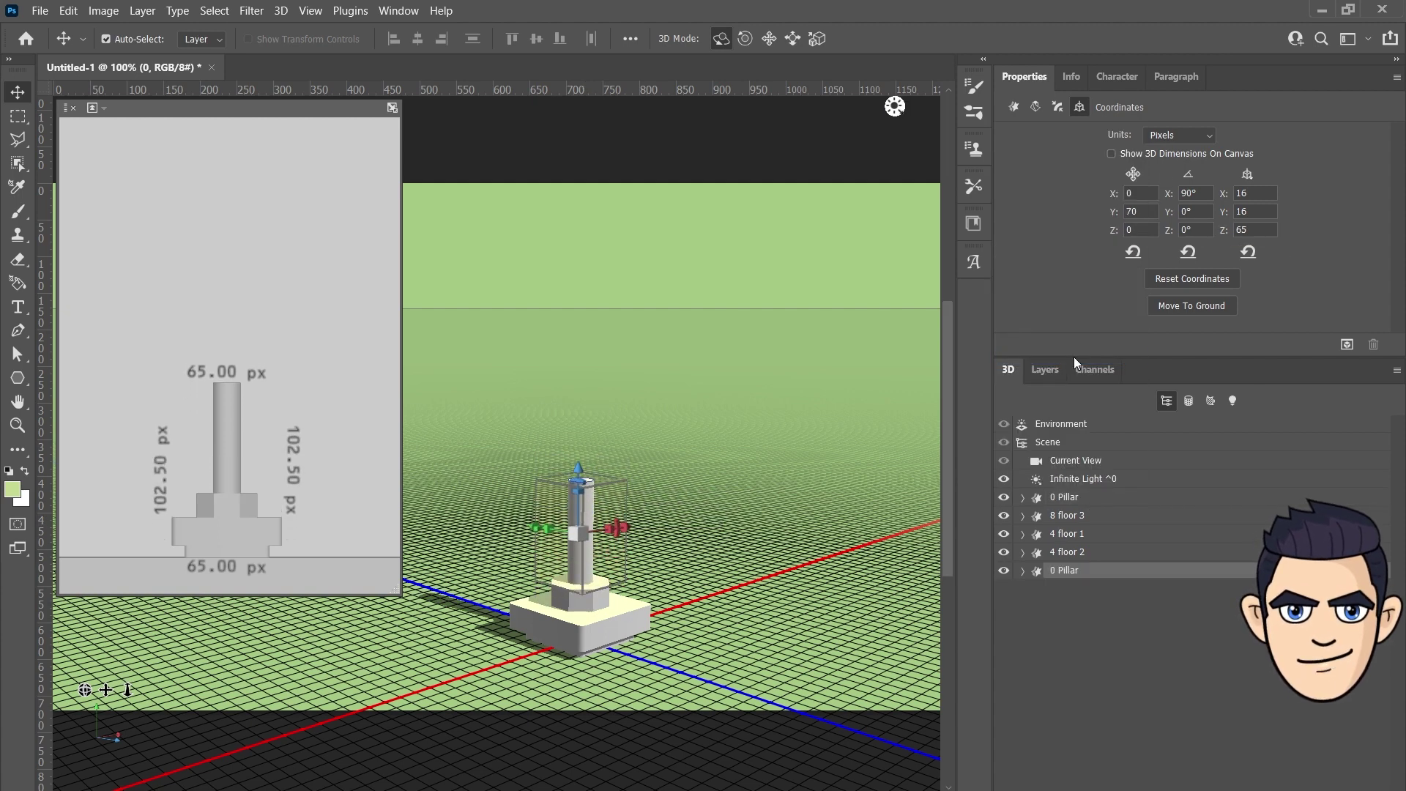
double_click(1087, 569)
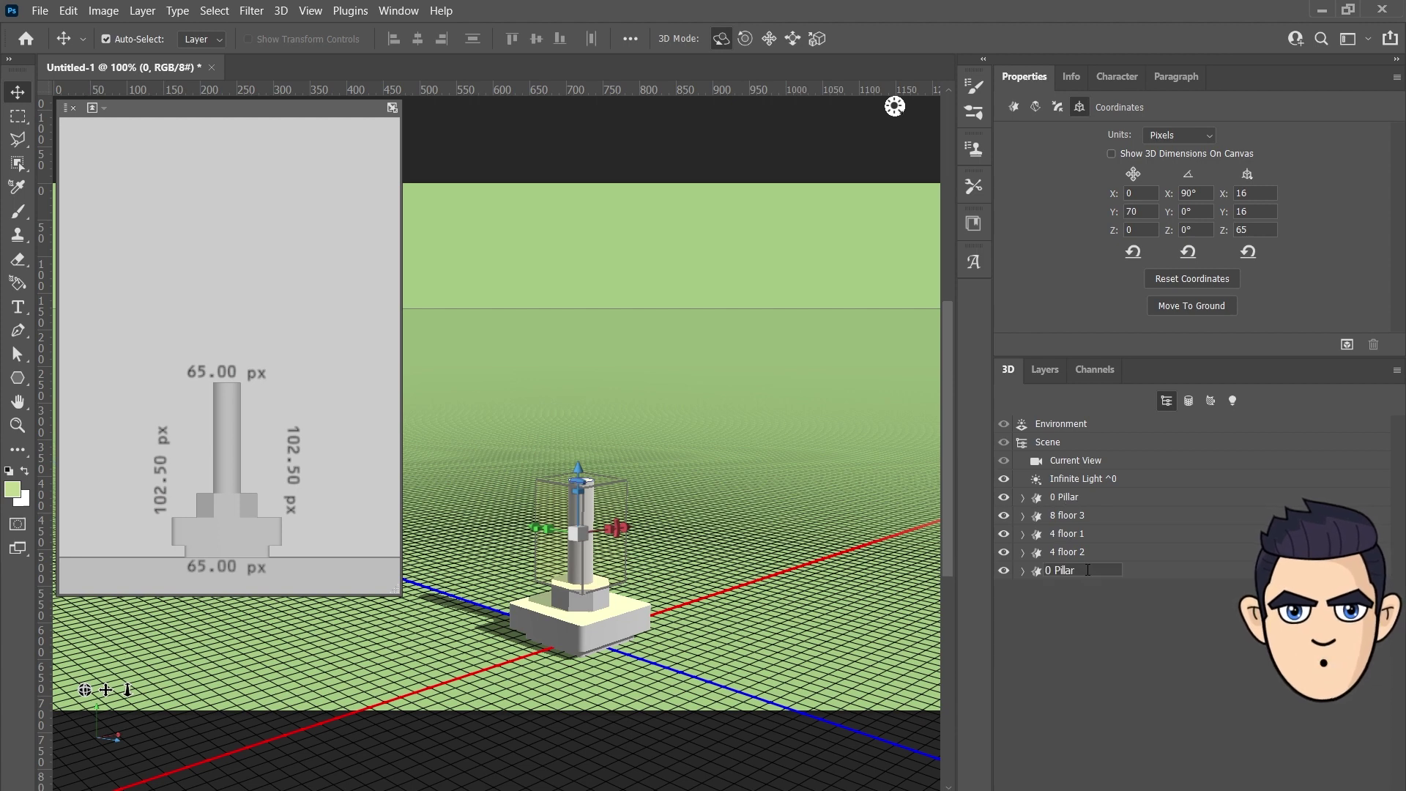
type("ring1")
key("Return")
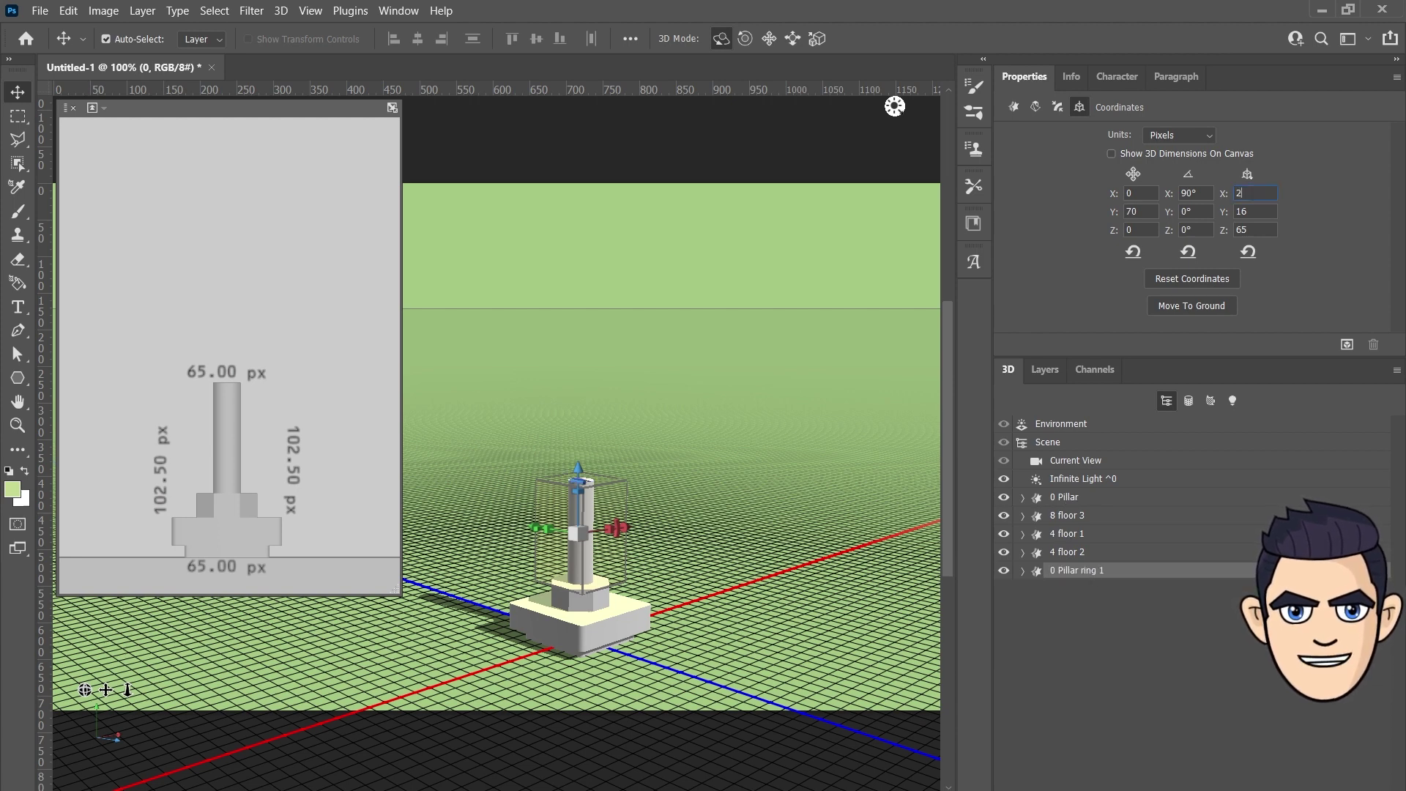
type("2")
key("Tab")
key("Tab")
type("1")
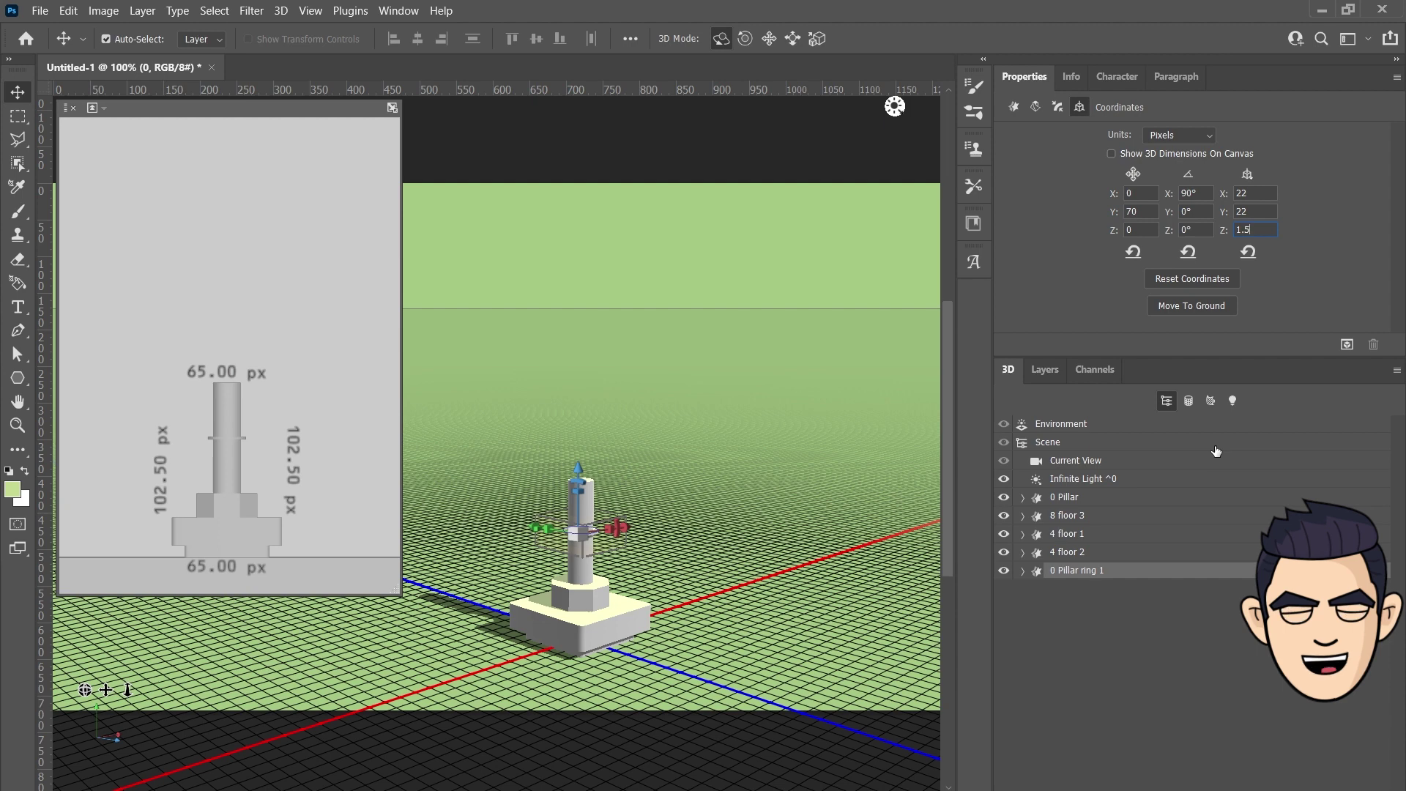
left_click_drag(578, 468, 578, 492)
Step: Duplicate ring 1 as '0 Pillar ring 2' and raise it just above the first ring
right_click(1155, 578)
left_click(1054, 437)
double_click(1110, 588)
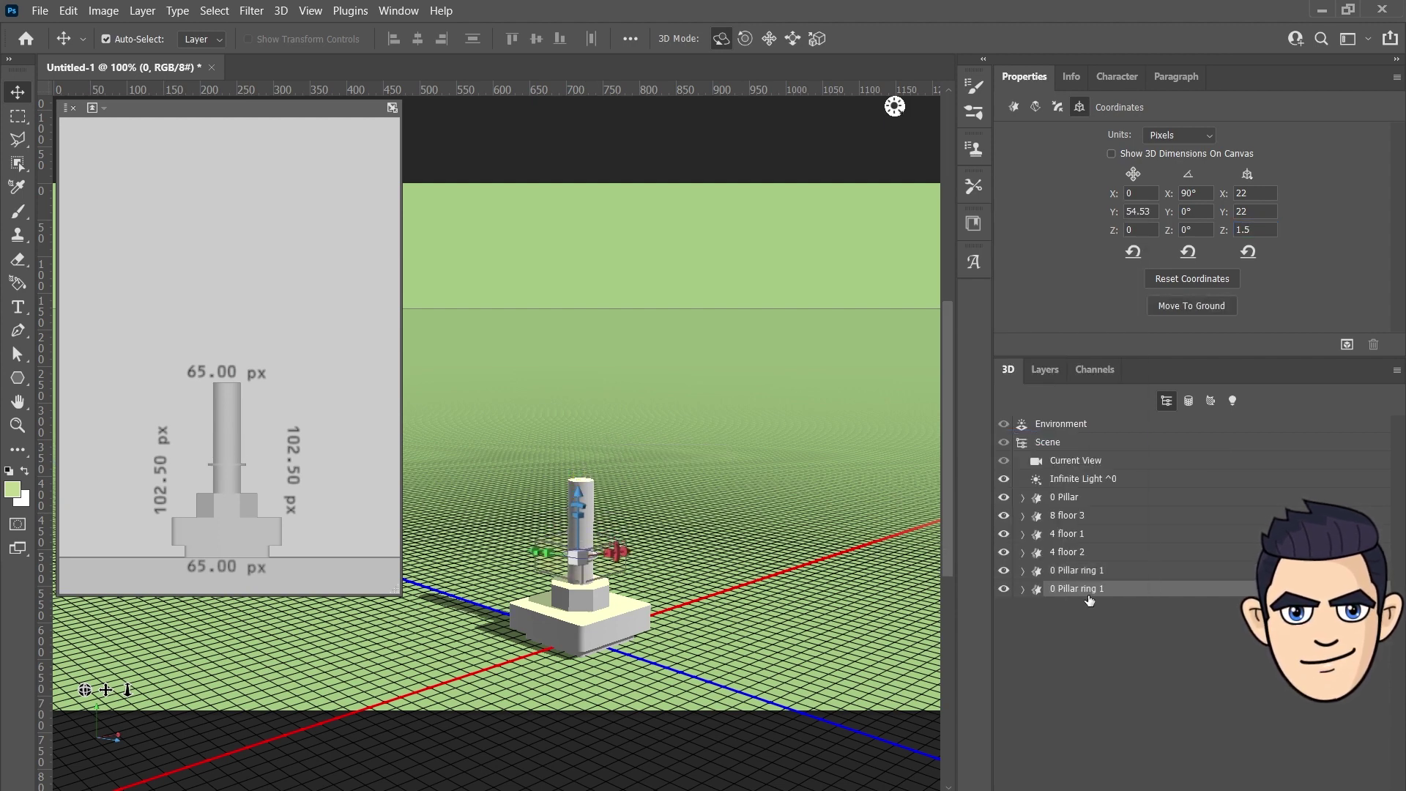
left_click(1110, 588)
key("BackSpace")
type("2")
key("Return")
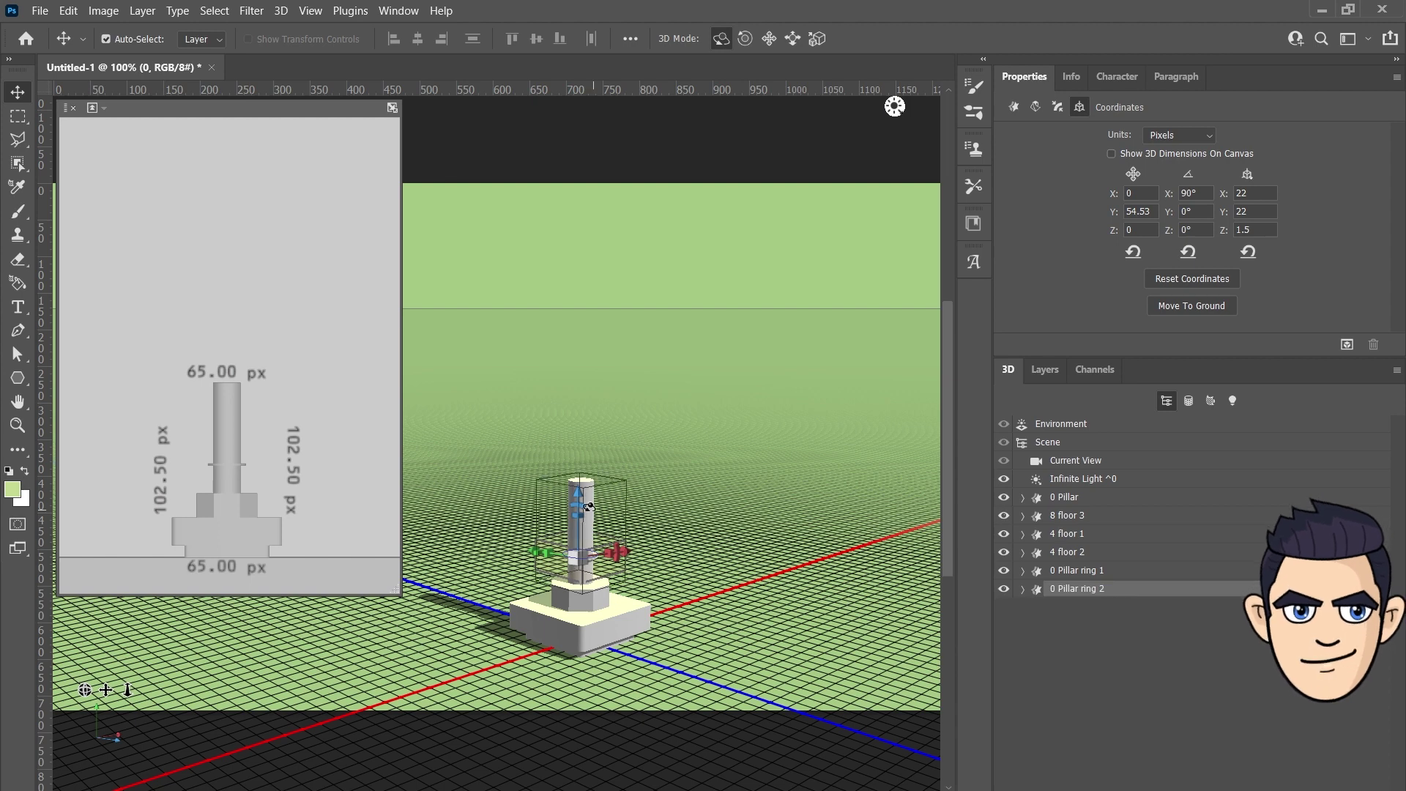
left_click_drag(591, 508, 590, 480)
right_click(1134, 598)
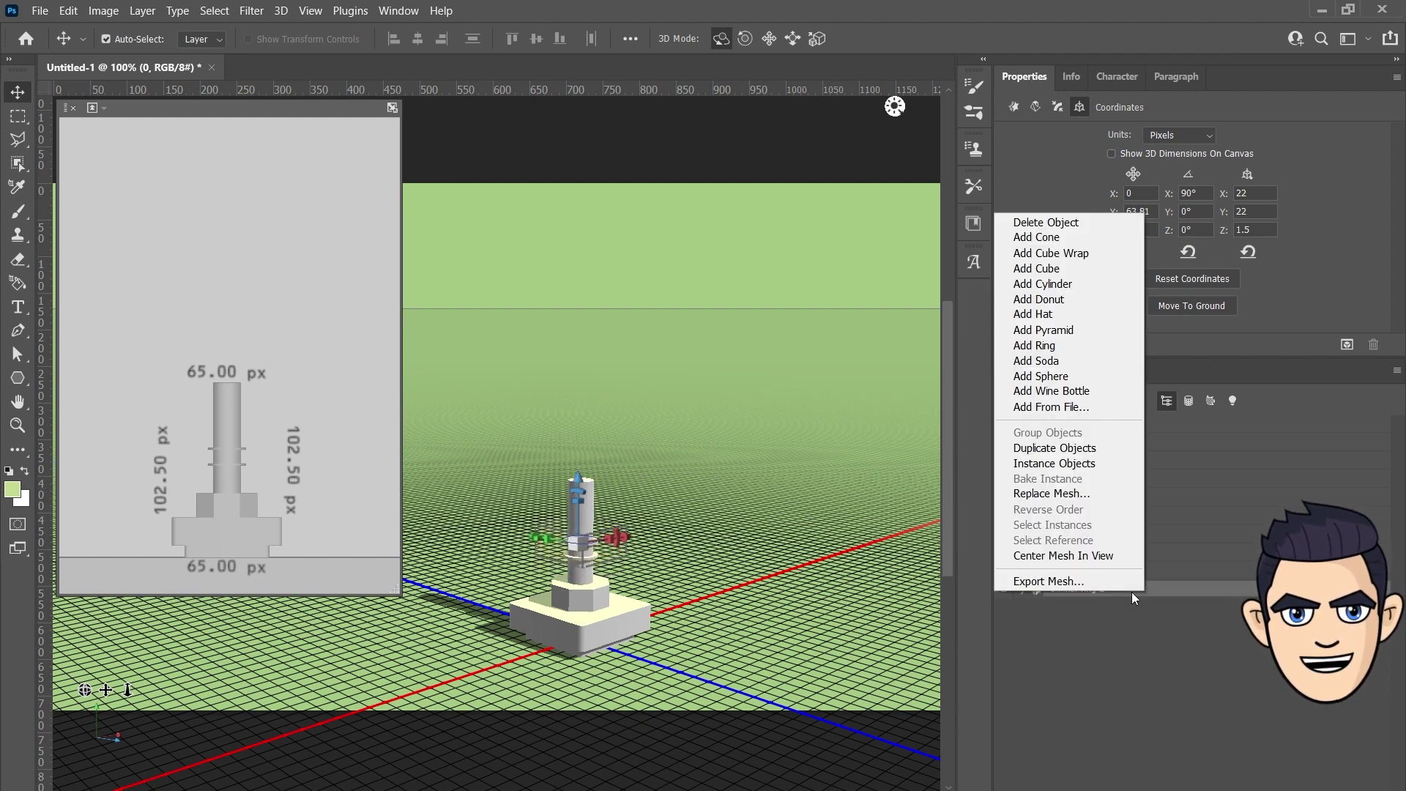
Step: Duplicate the second ring as '0 Upper 1', widen it and lift it to height position 111
left_click(1100, 454)
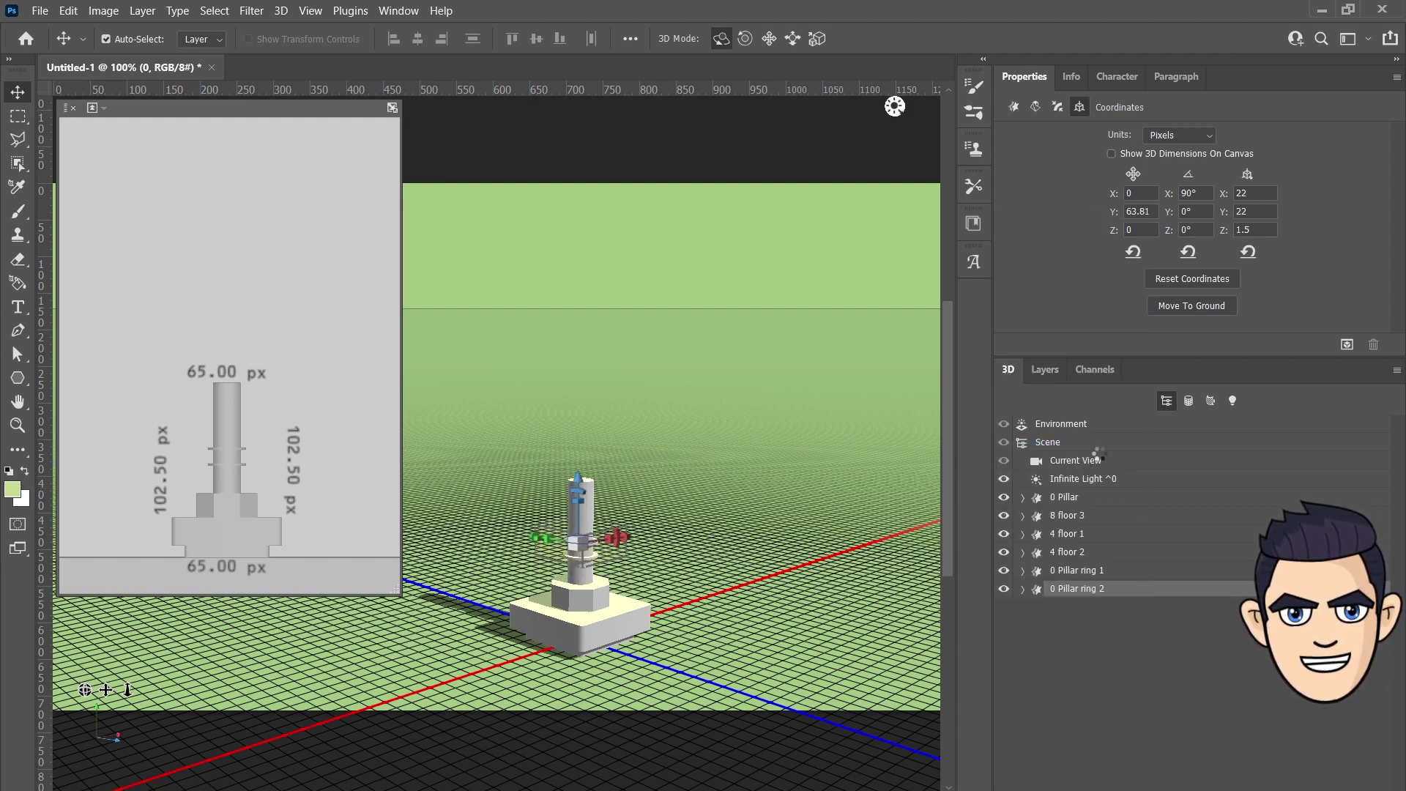
double_click(1058, 607)
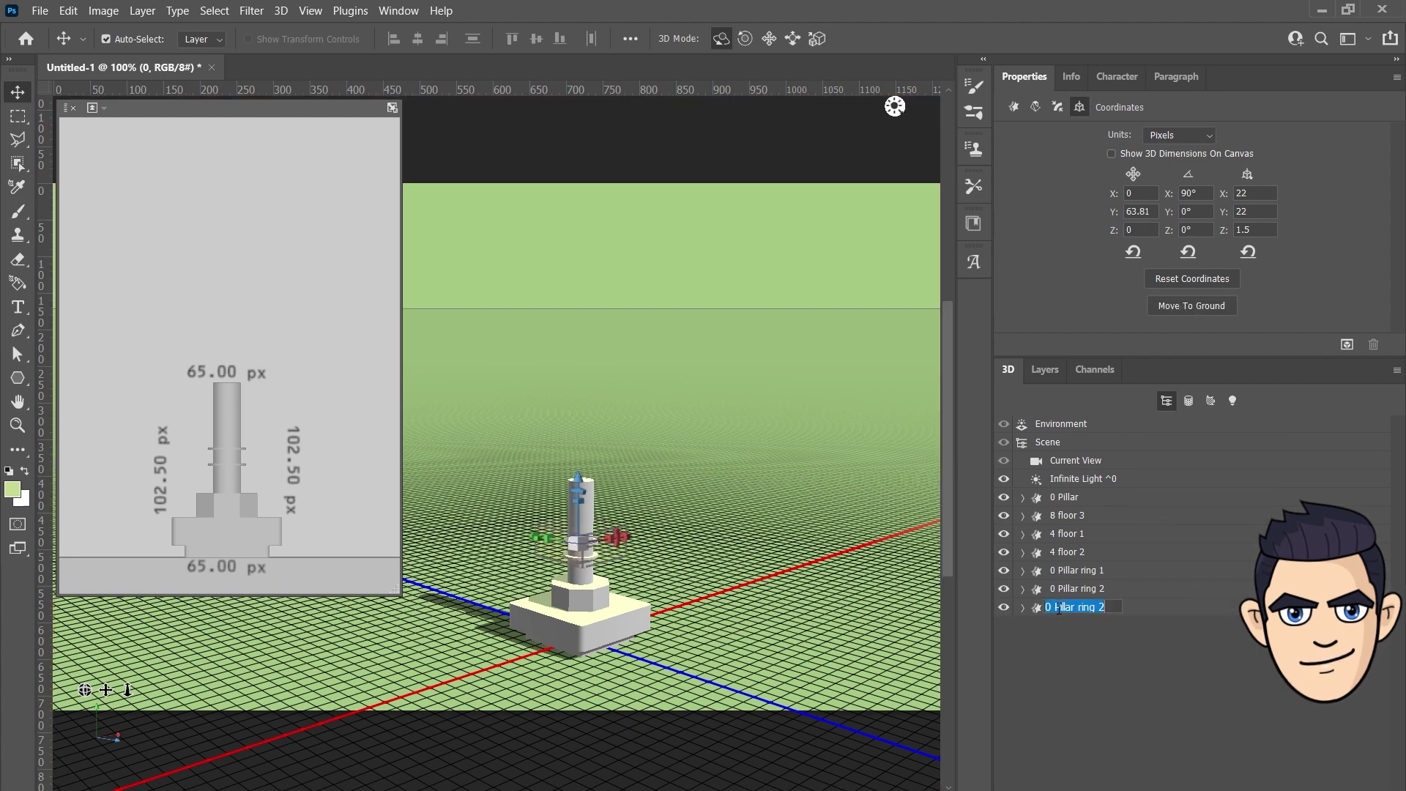
left_click(1157, 694)
type("4242")
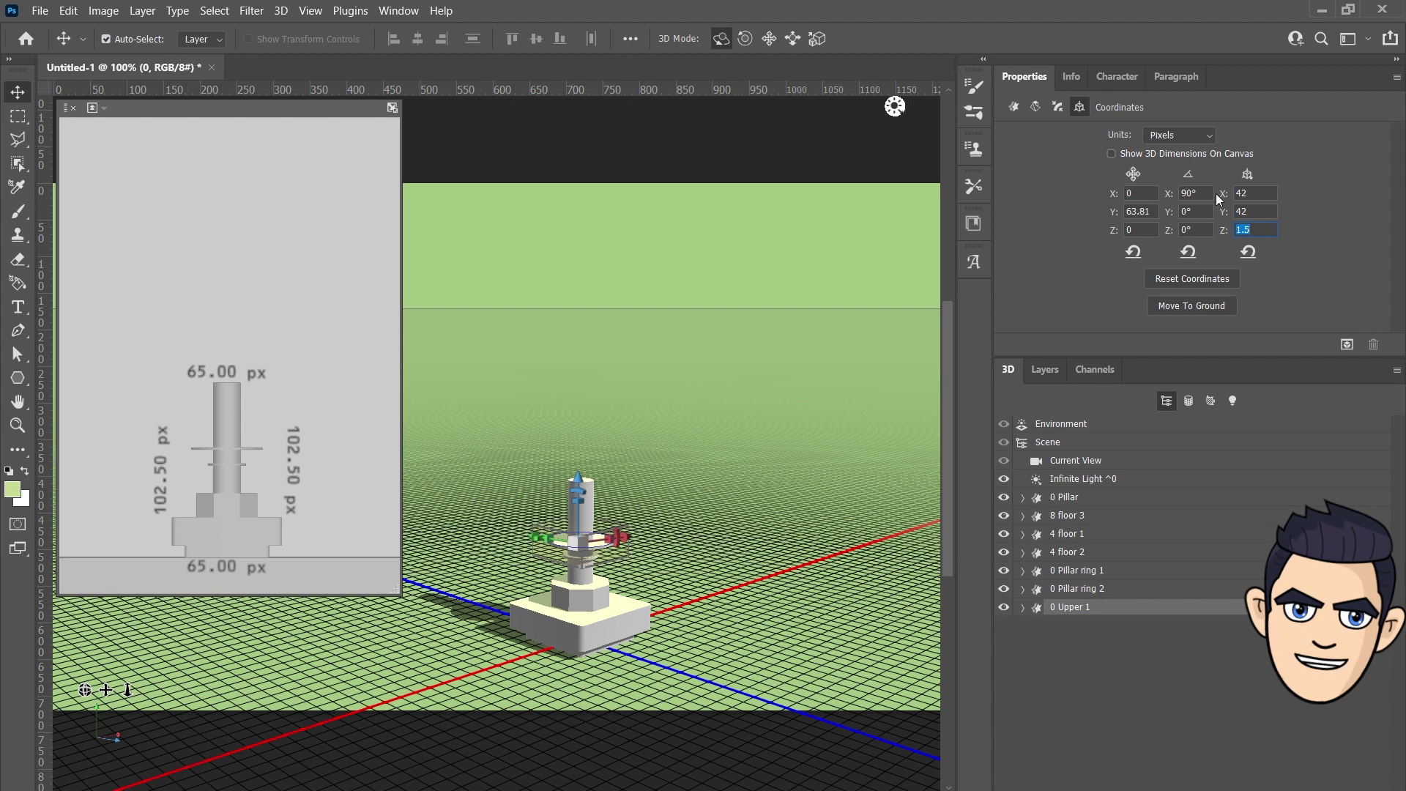
type("17")
left_click_drag(1113, 212, 1166, 220)
type("111")
key("Return")
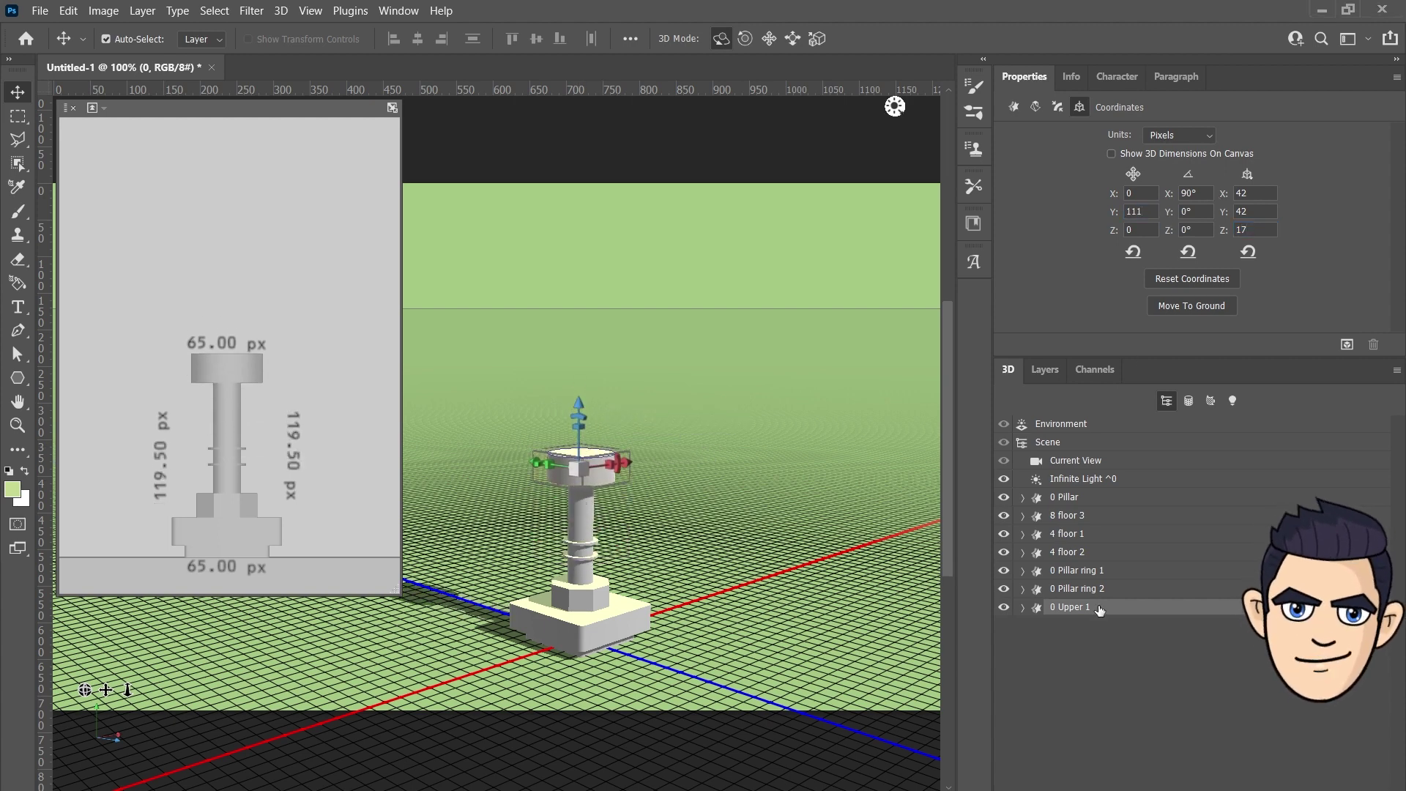
Step: Duplicate Upper 1 as '0 Upper 2' with width 28 and height scale 15, seated on Upper 1
right_click(1099, 610)
left_click(1067, 461)
left_click(1103, 625)
type("2")
key("Return")
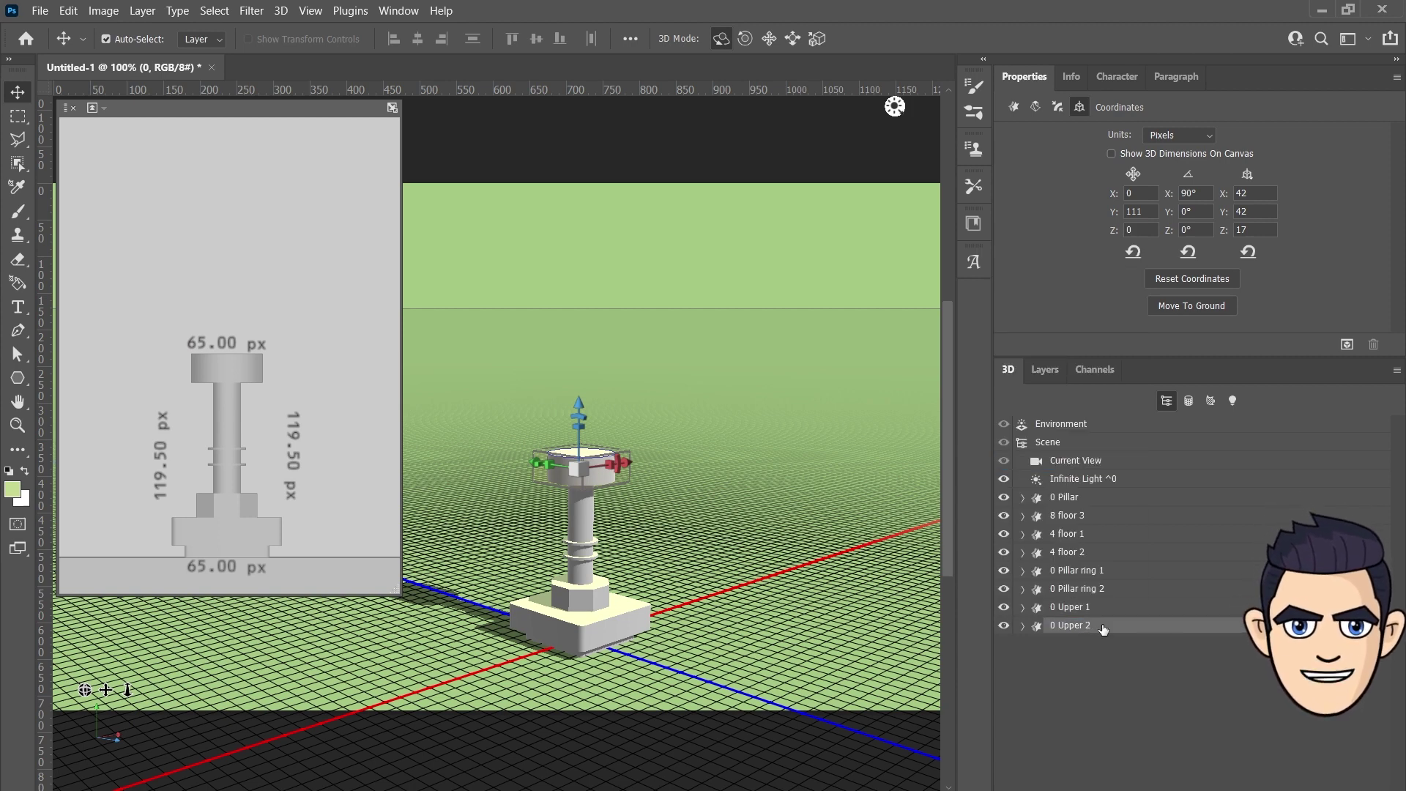
left_click(1244, 193)
type("28")
key("Tab")
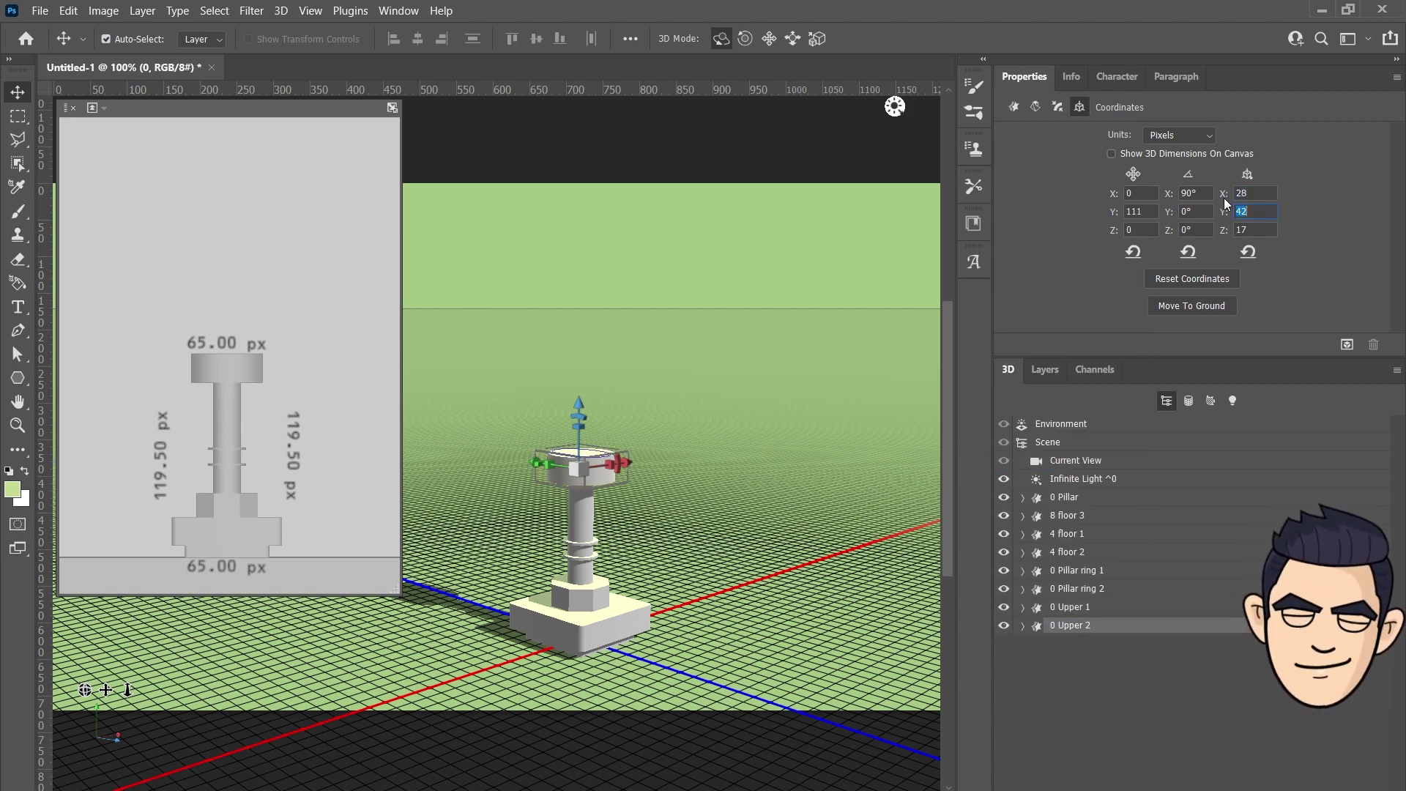
type("15")
key("Return")
mouse_move(580, 399)
left_mouse_down()
mouse_move(580, 384)
mouse_move(579, 399)
left_mouse_up()
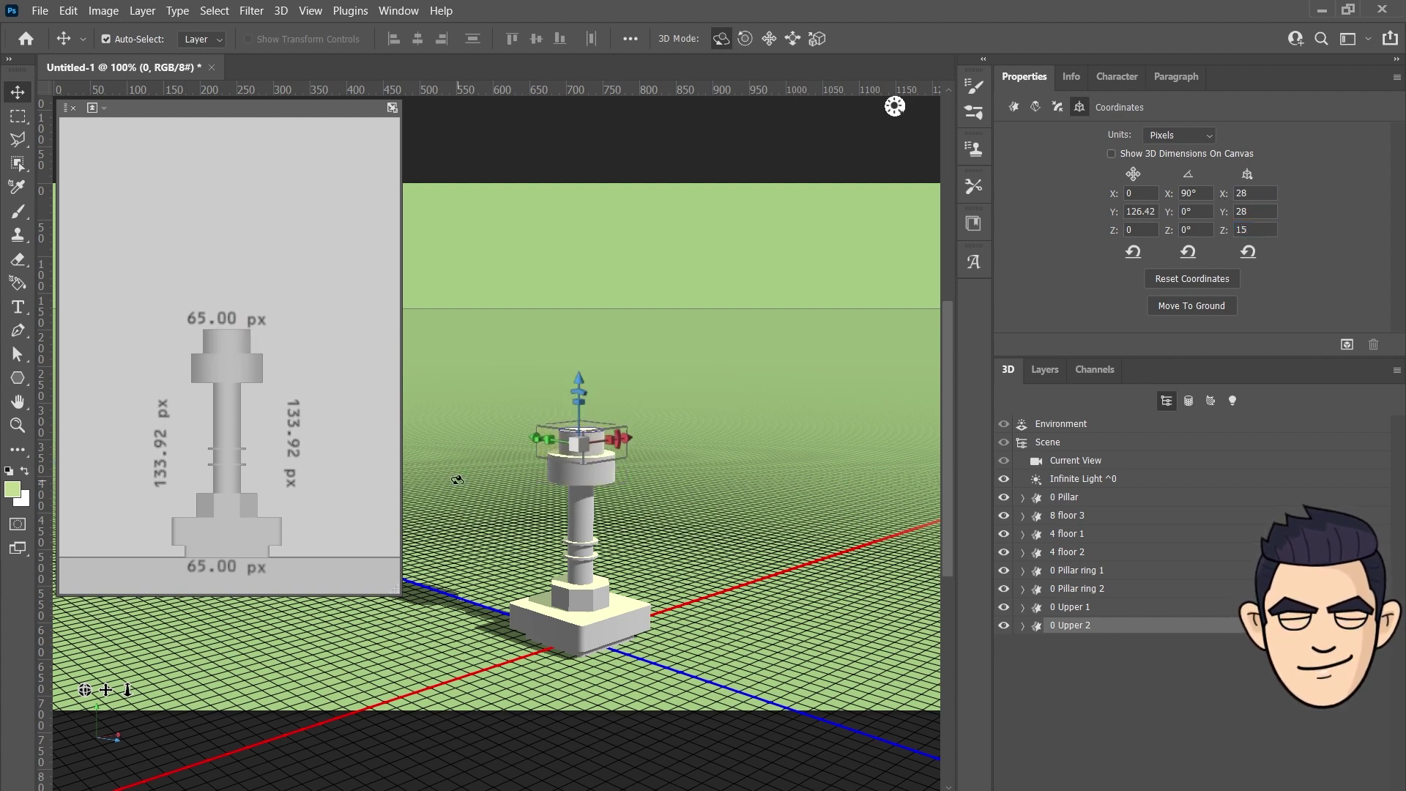
Step: Duplicate Upper 2 as '0 Upper 2 hat', scaled 30×30×1.5 and placed at height 134
right_click(1107, 632)
left_click(1105, 487)
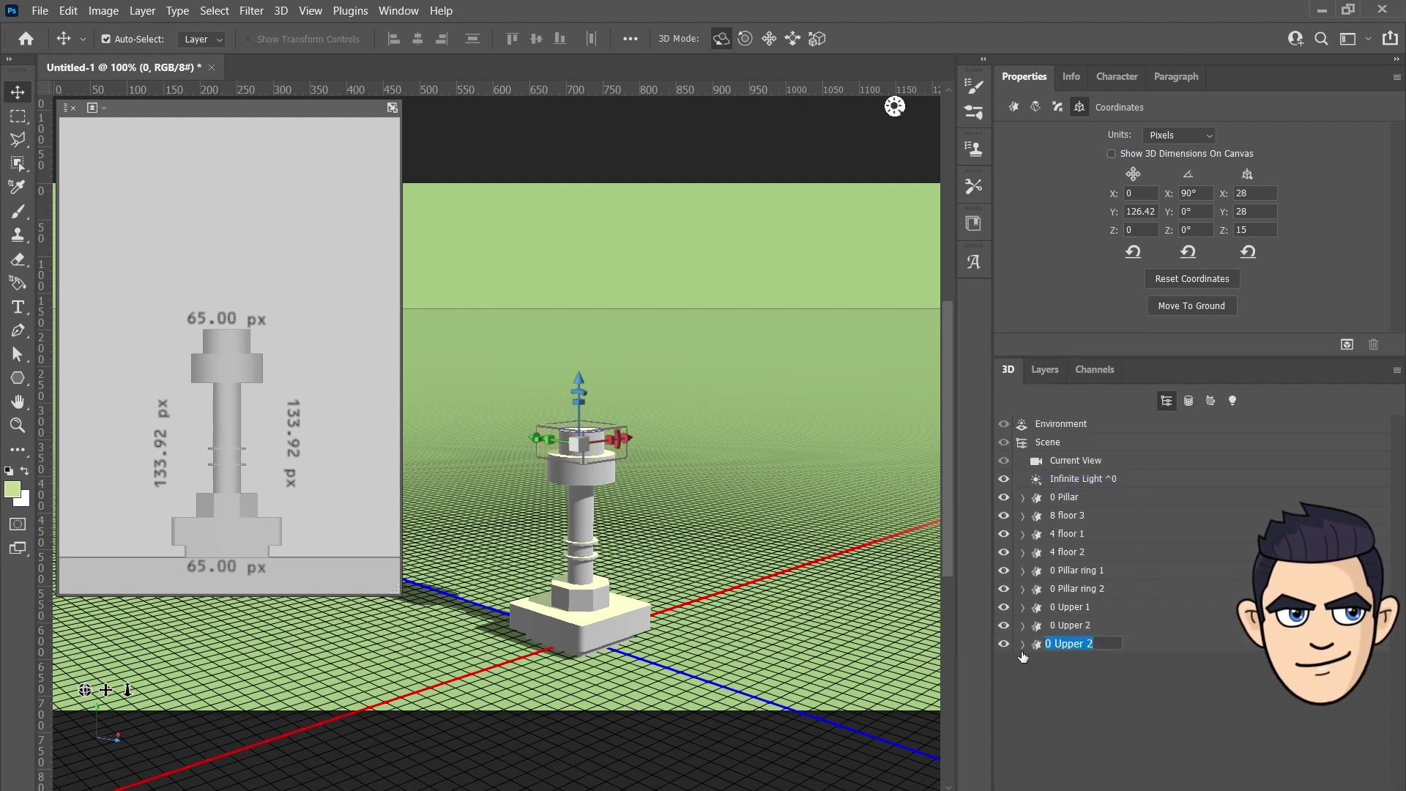
type(" hat")
key("Return")
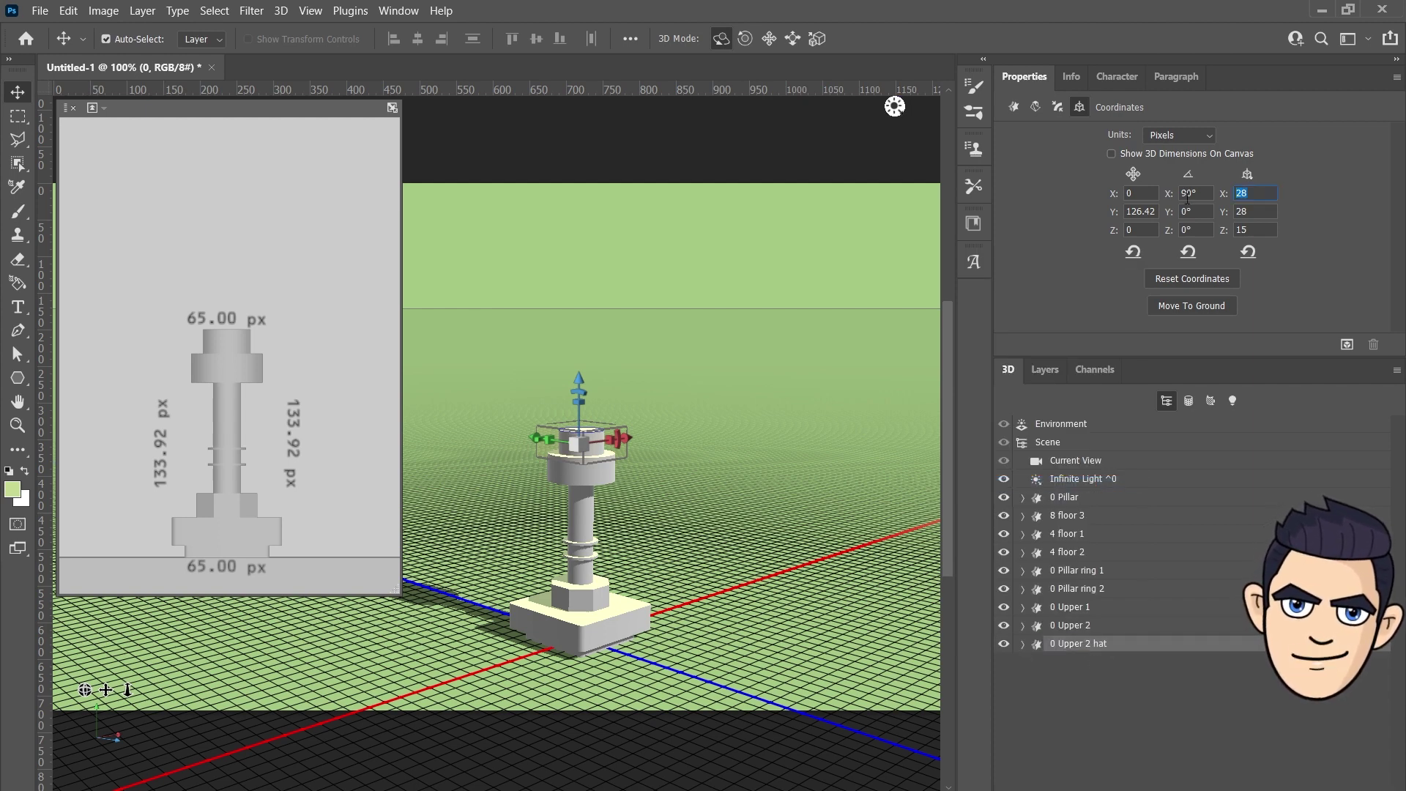
type("30")
key("Tab")
type("1.5")
key("Return")
left_click_drag(578, 379, 578, 370)
left_click(1140, 211)
type("134")
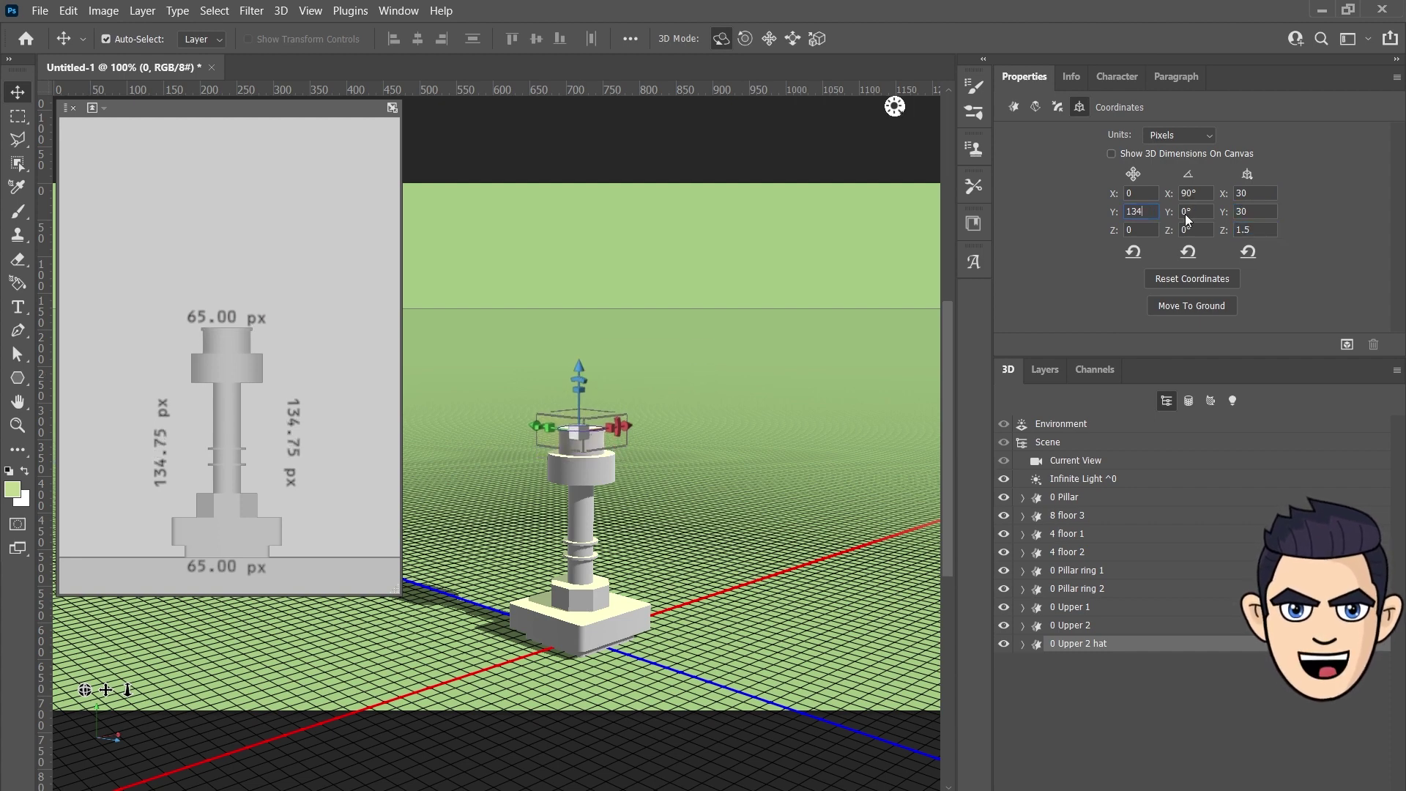
left_click(1076, 516)
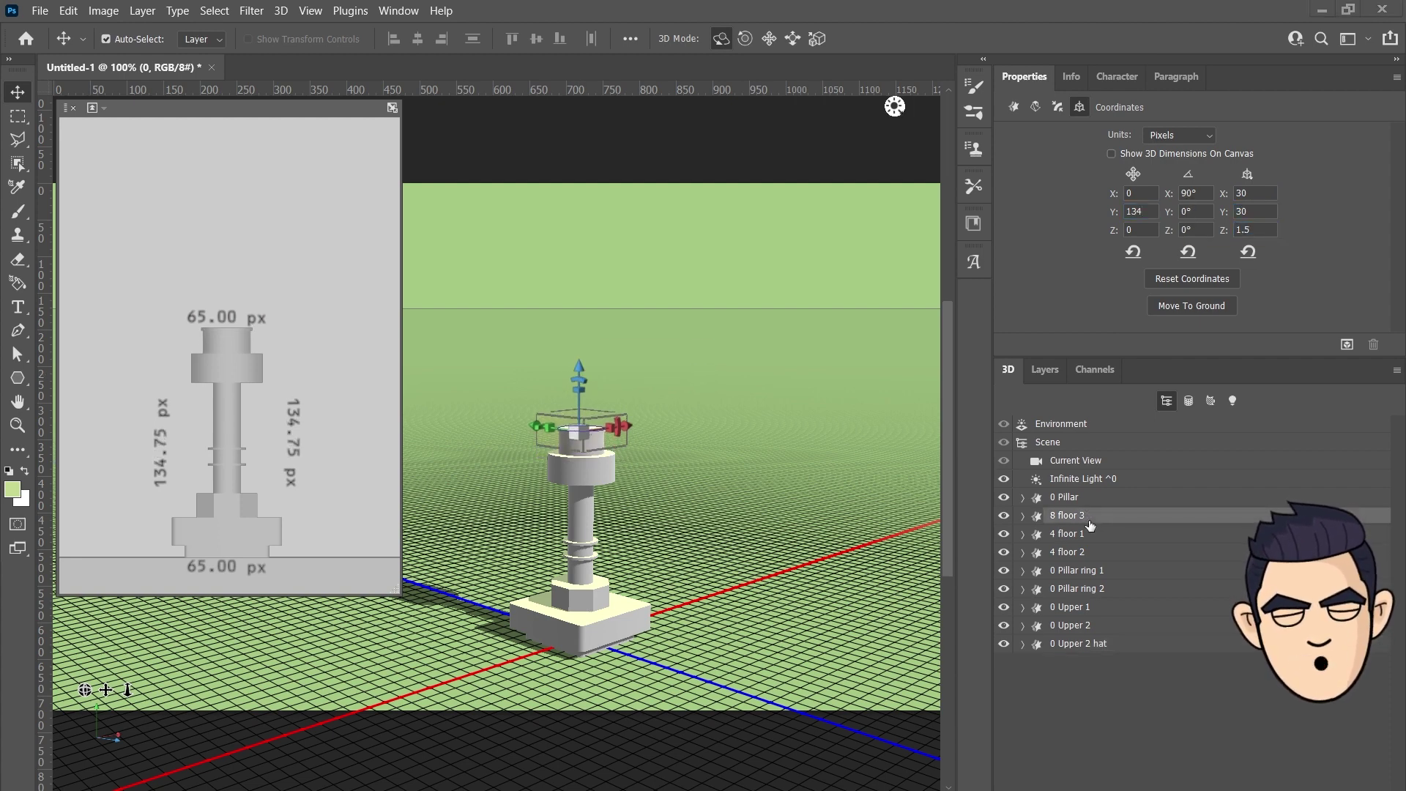
Step: Duplicate 8 floor 3 as '8 Upper 3', scaled 18×18×8 at Y position 139 atop the hat
right_click(1133, 518)
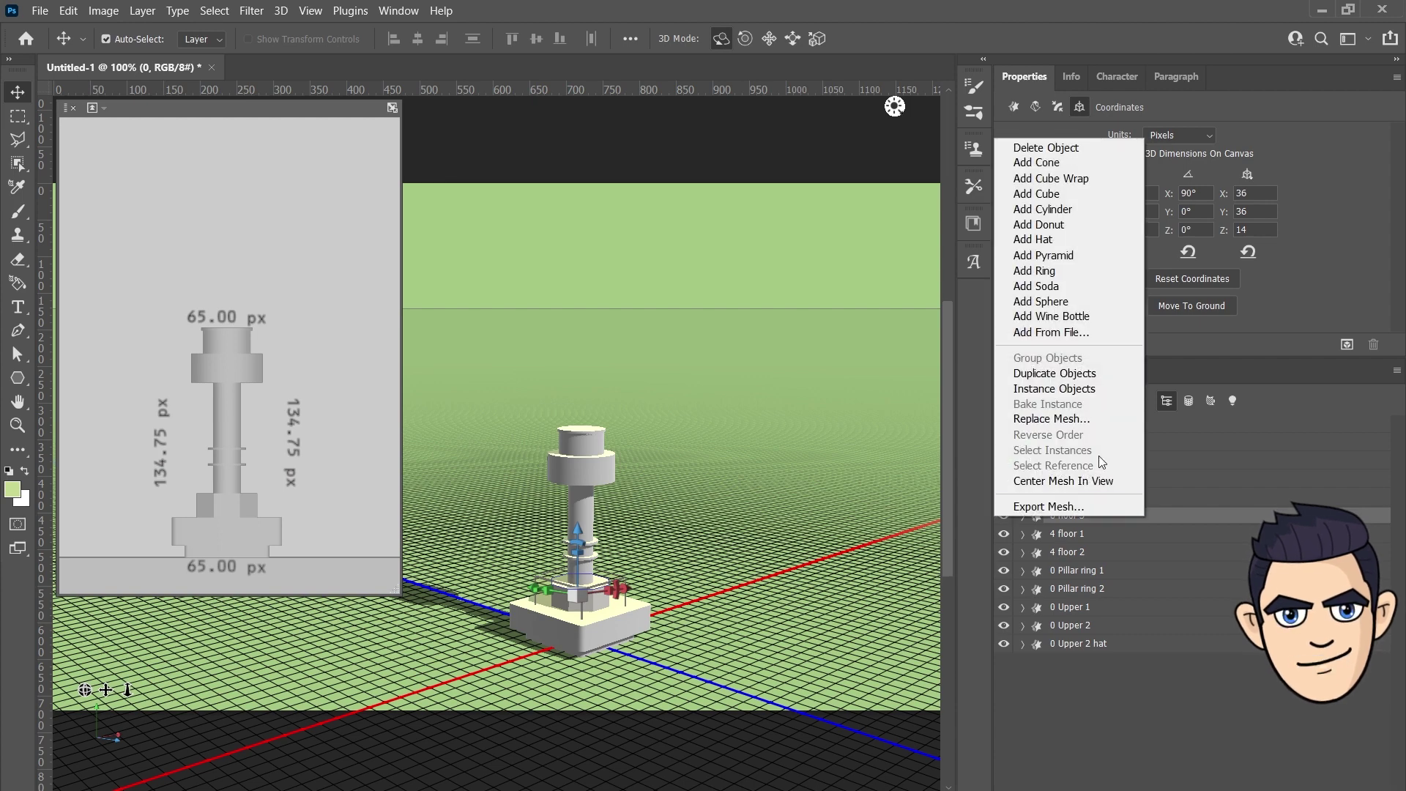
left_click(1069, 382)
double_click(1057, 663)
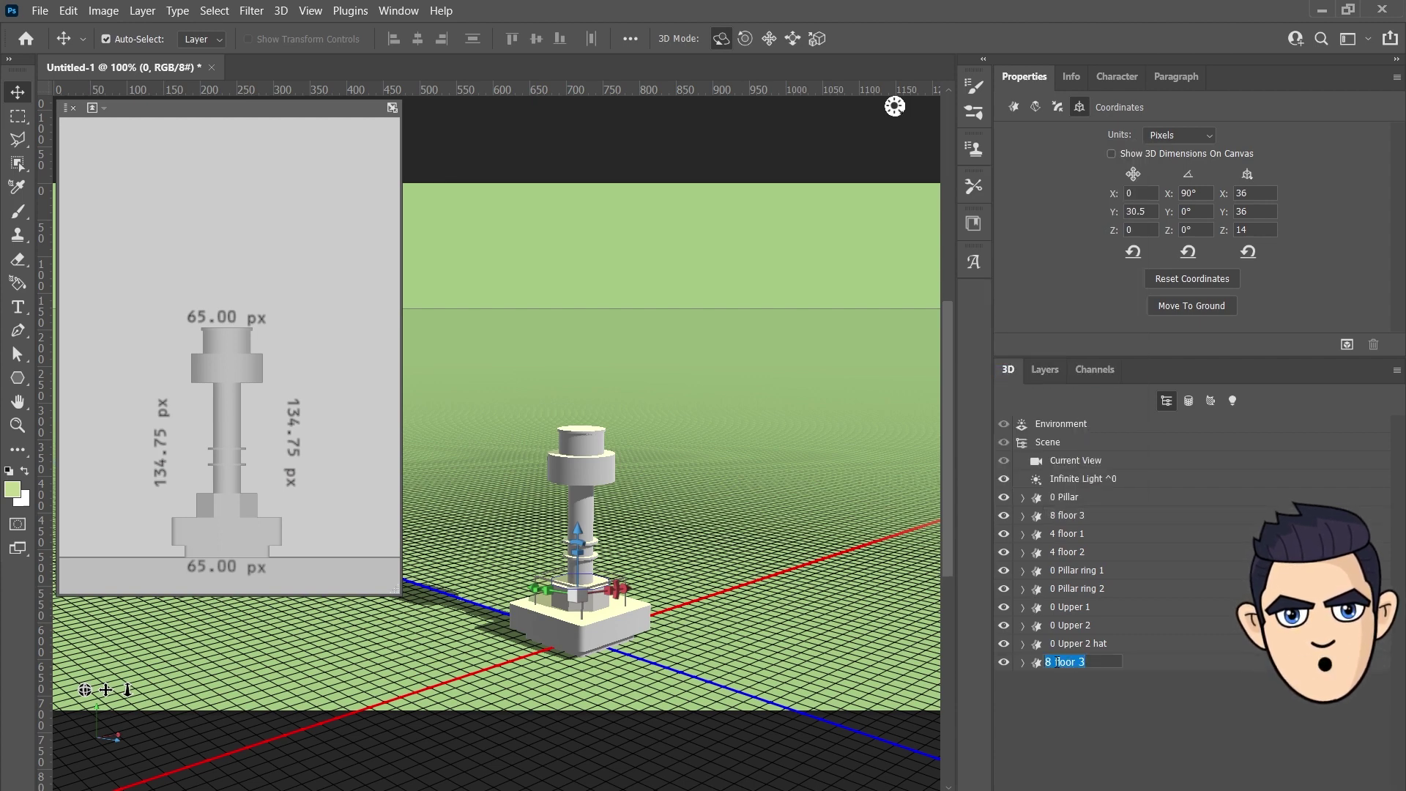
double_click(1253, 193)
type("18")
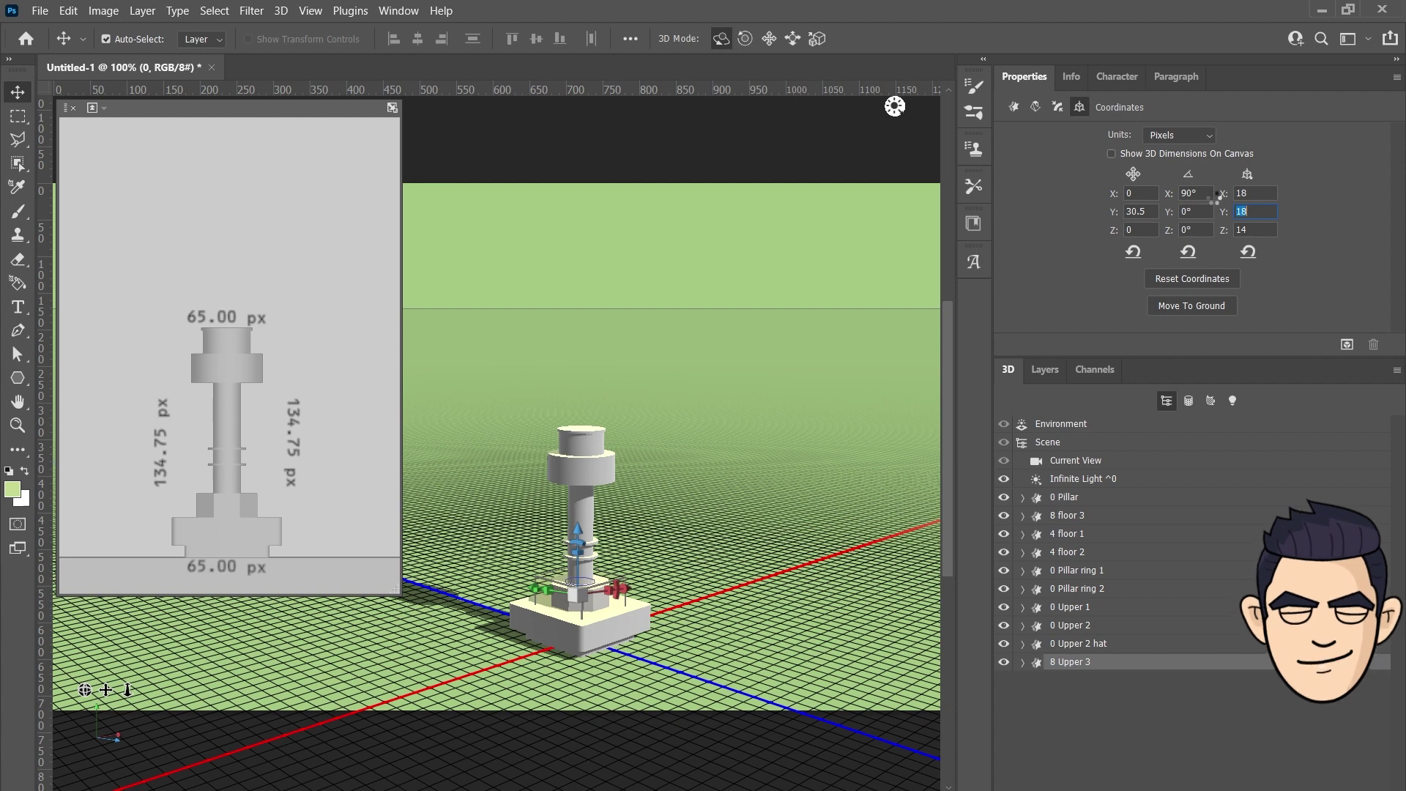
key("Tab")
type("8")
key("Tab")
key("Tab")
type("139")
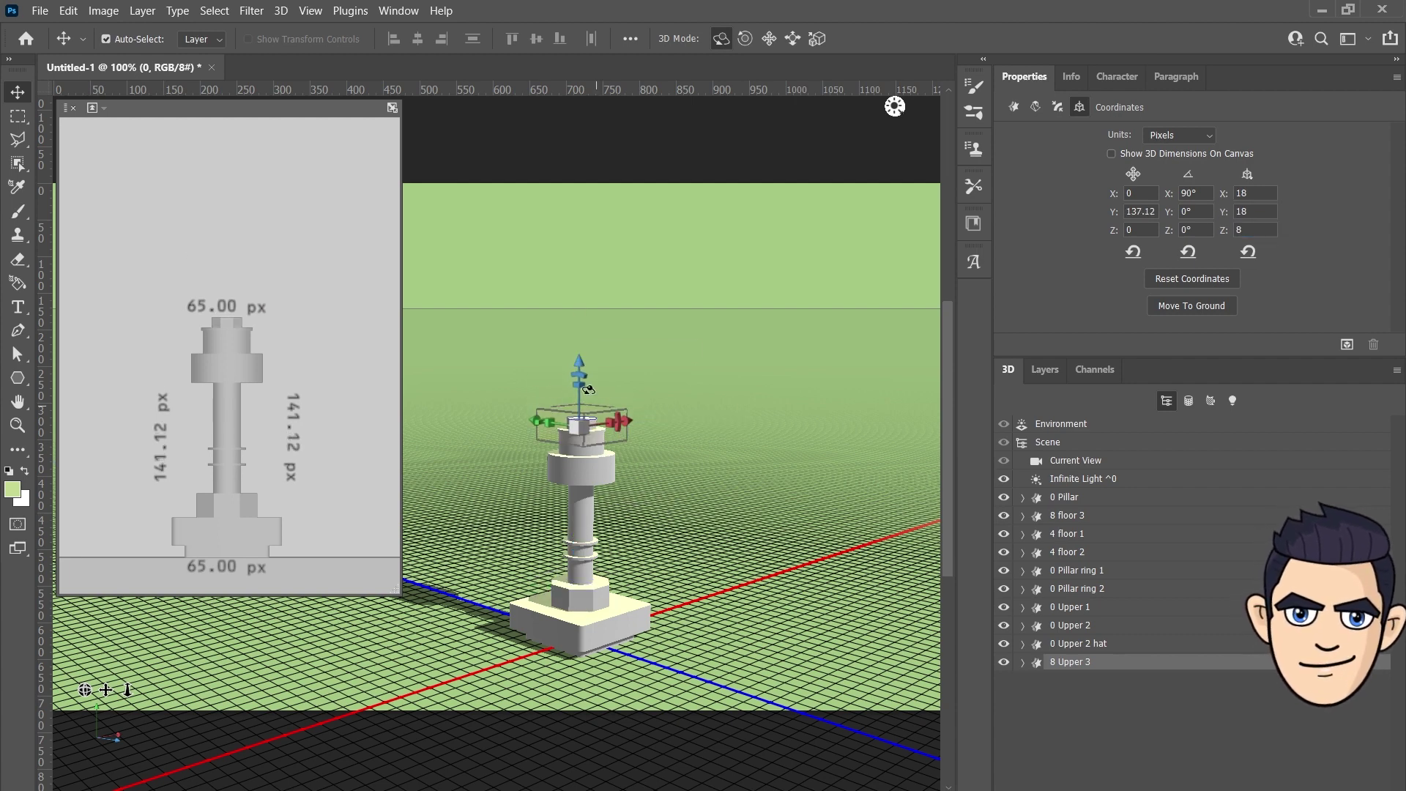
left_click(240, 370, "alt")
mouse_move(250, 364)
left_mouse_down()
mouse_move(280, 405)
mouse_move(269, 441)
mouse_move(266, 379)
mouse_move(289, 473)
left_mouse_up()
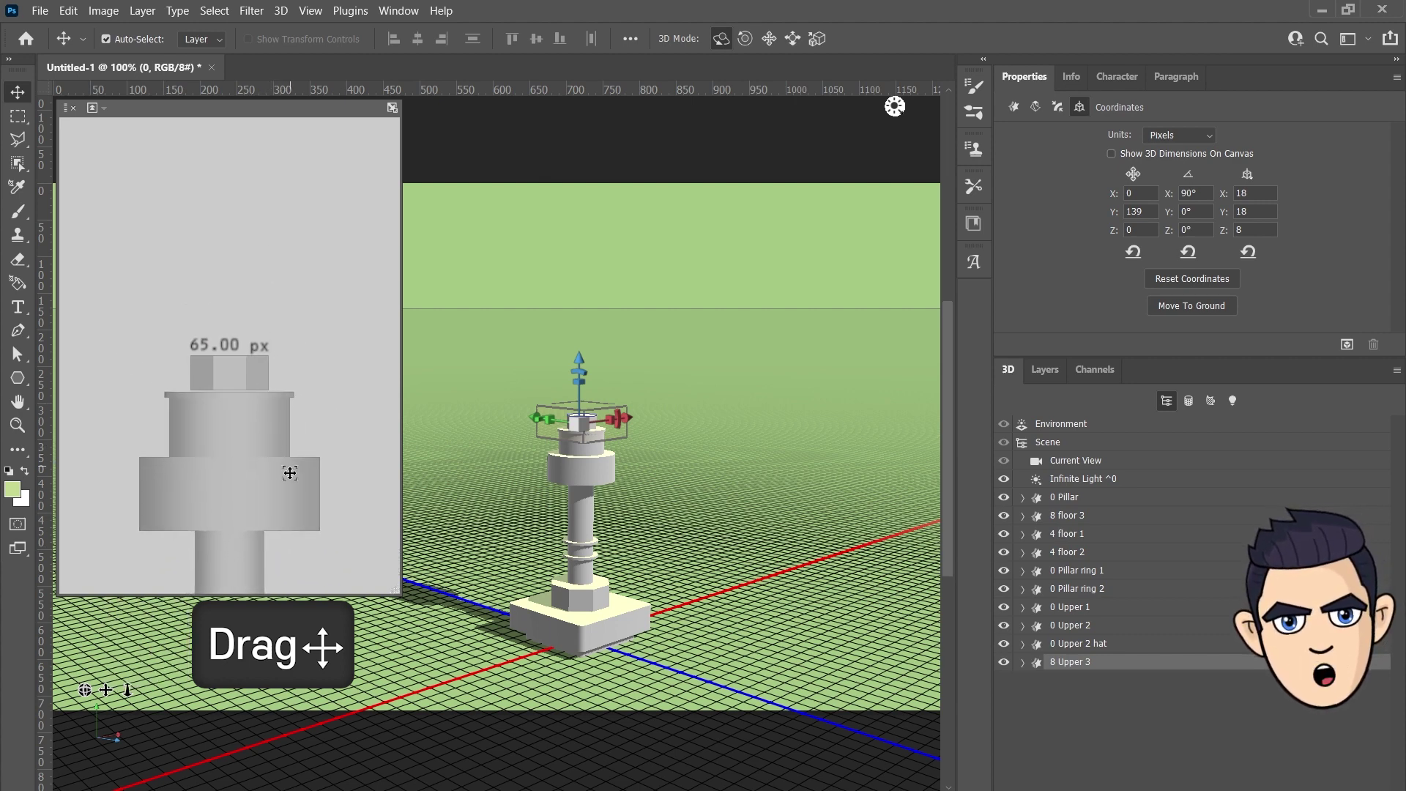
Step: Duplicate Upper 3 as '8 ant 1', resized to 22 and positioned at height 153
right_click(1091, 666)
left_click(1072, 517)
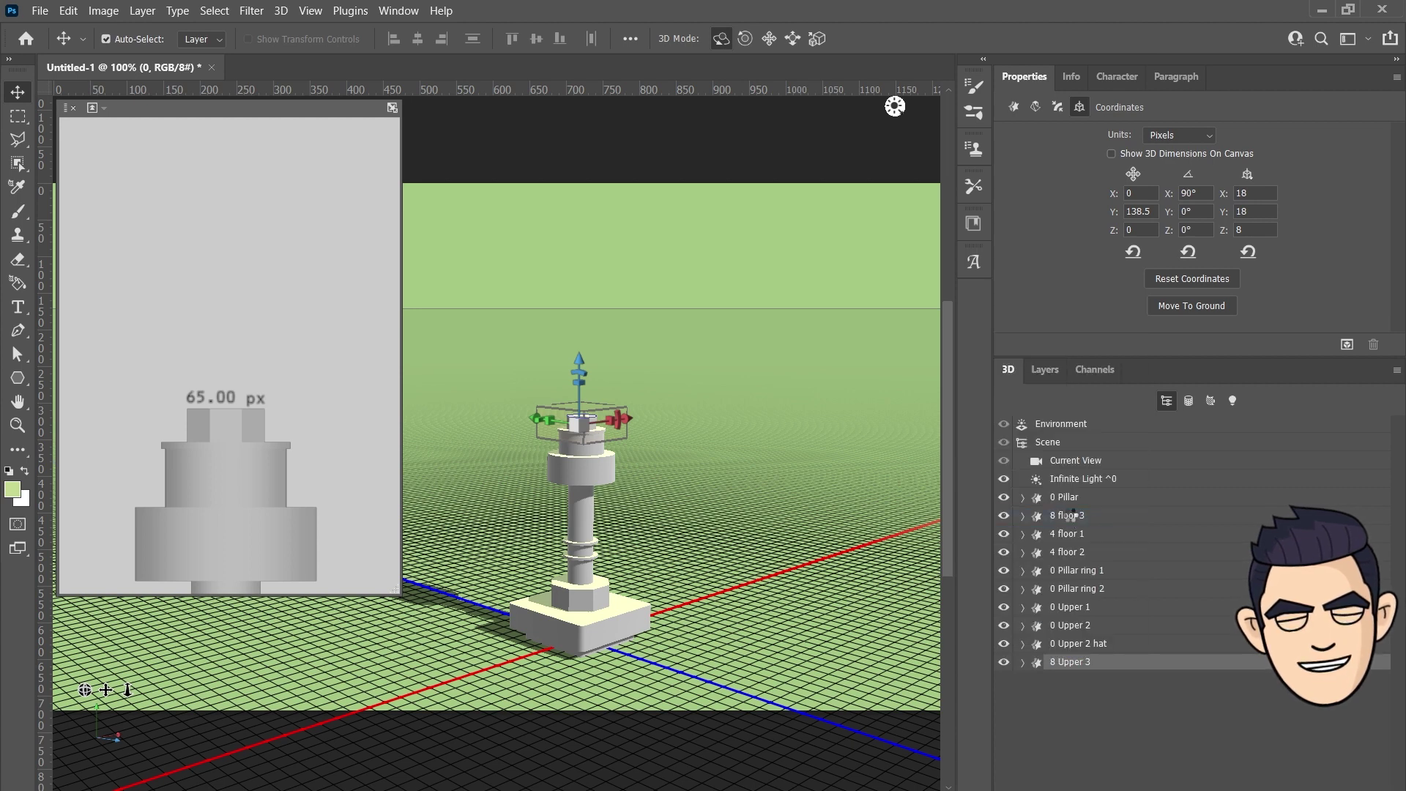
double_click(1062, 680)
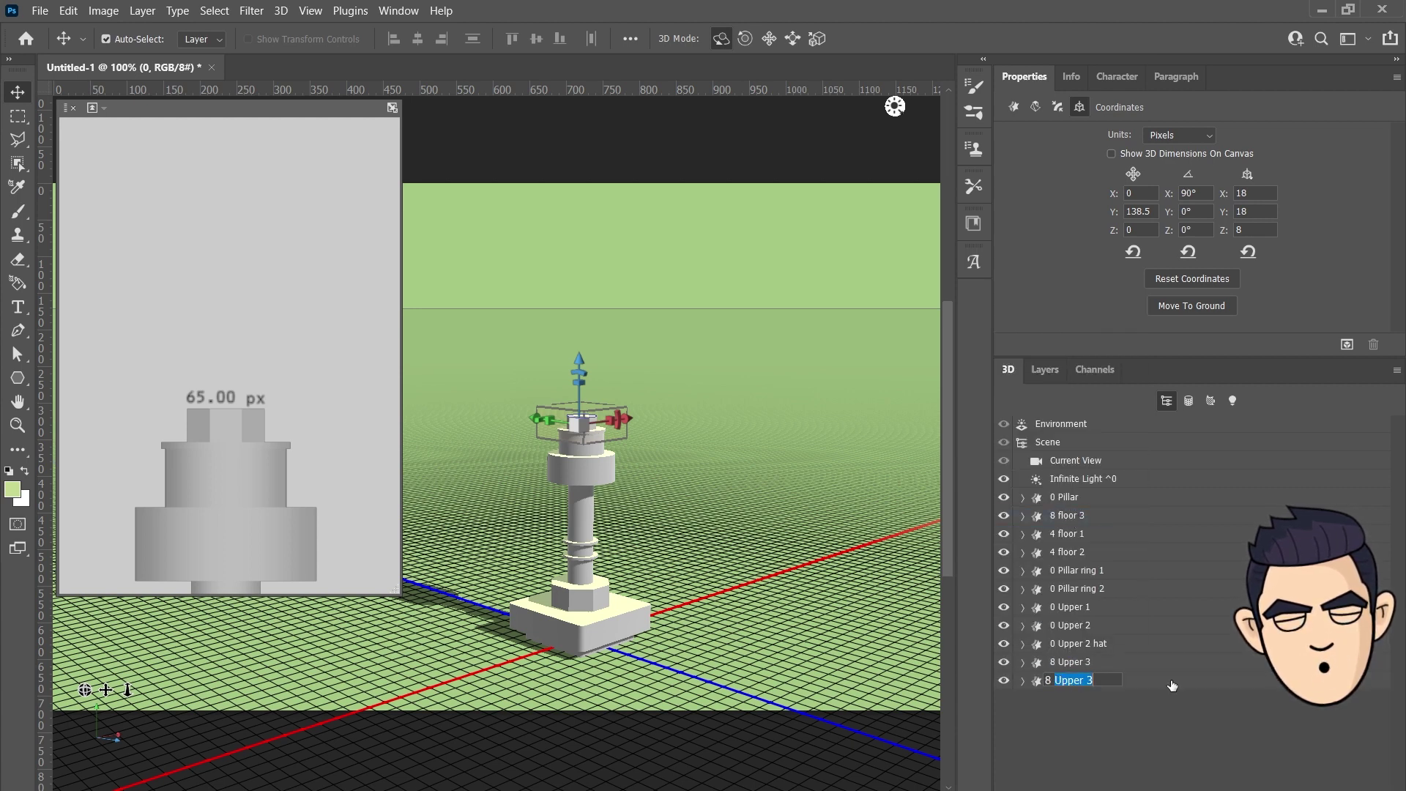
left_click(1241, 192)
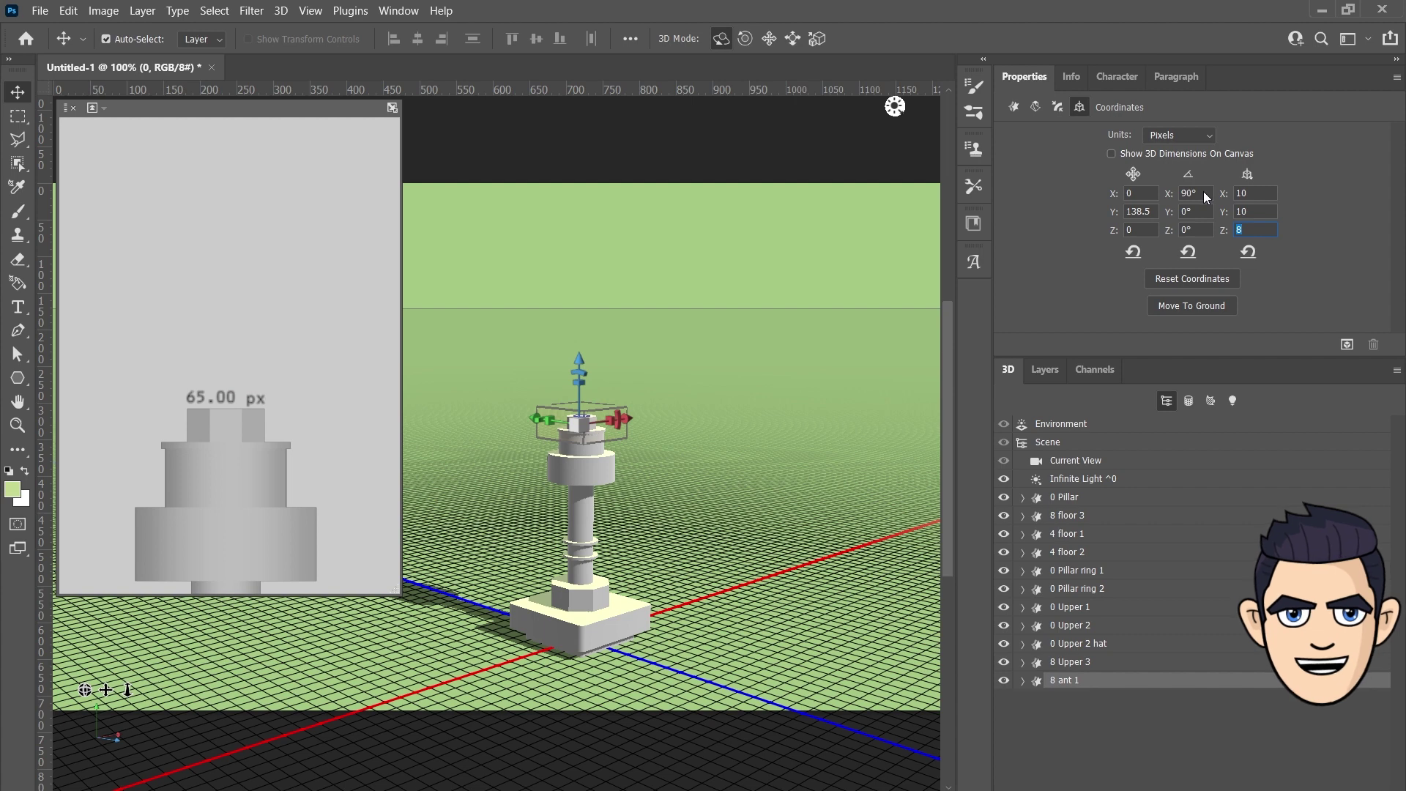
type("22")
key("Tab")
key("Tab")
type("153")
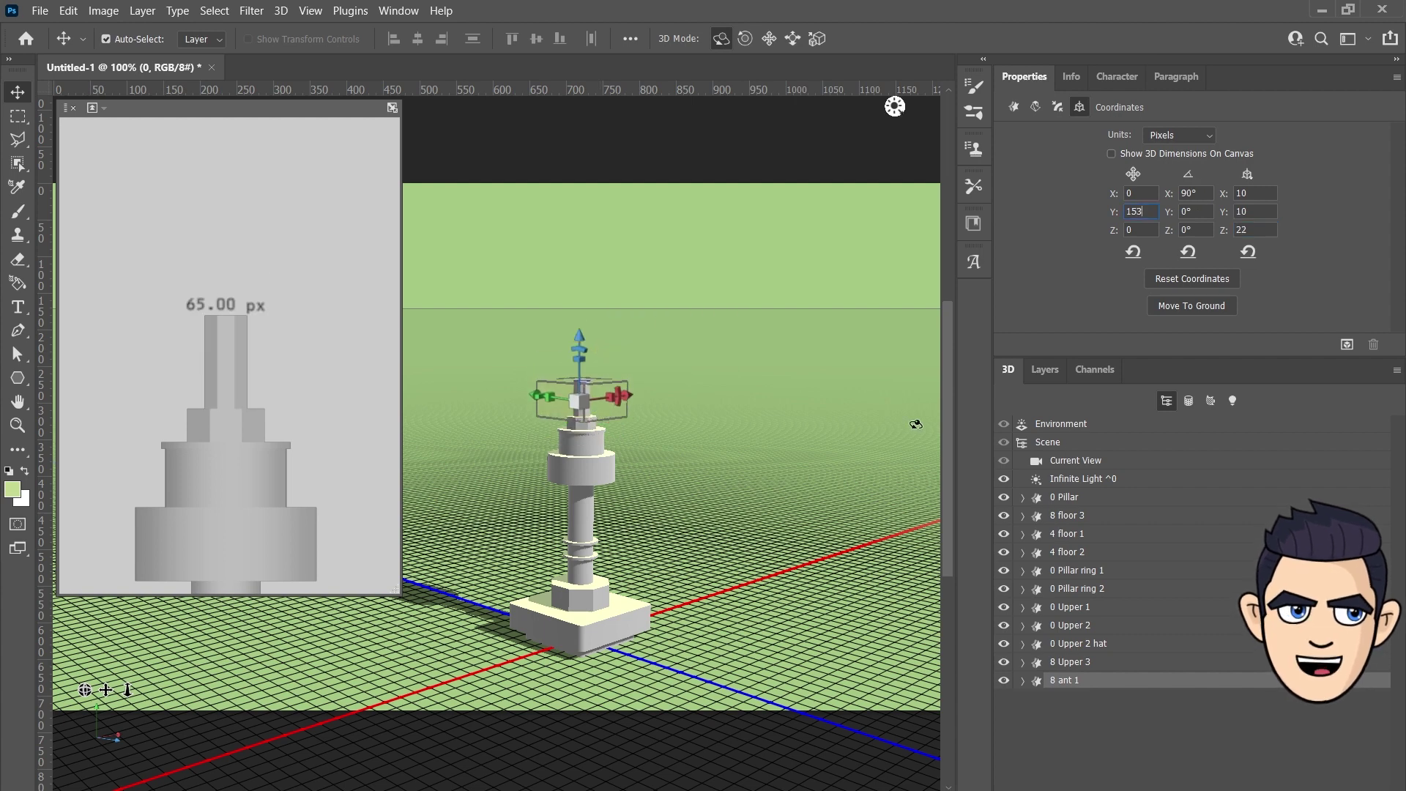
Step: Duplicate the antenna piece as '8 ant 1 hat', scaled 12 and 1, raised above the antenna
right_click(1128, 681)
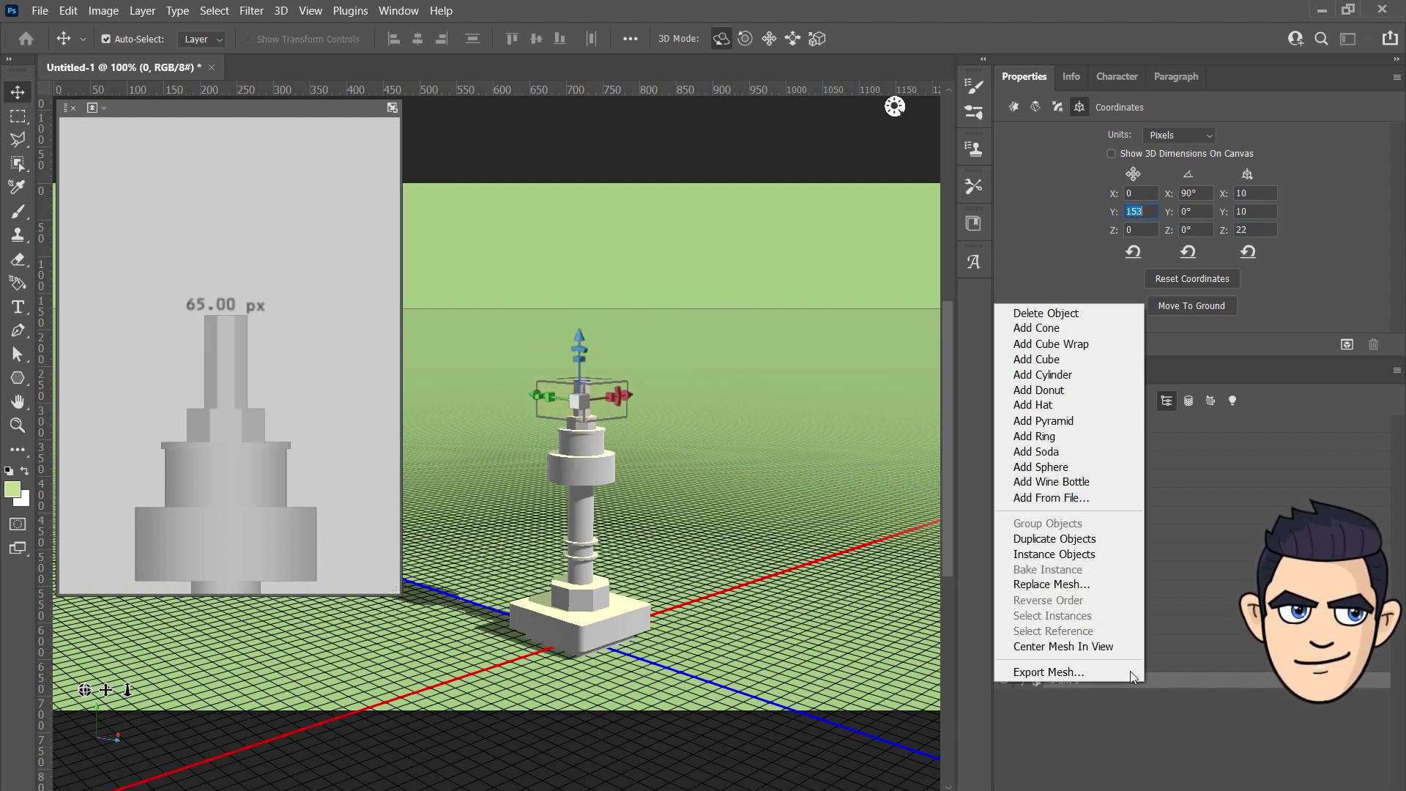
left_click(1084, 538)
double_click(1069, 699)
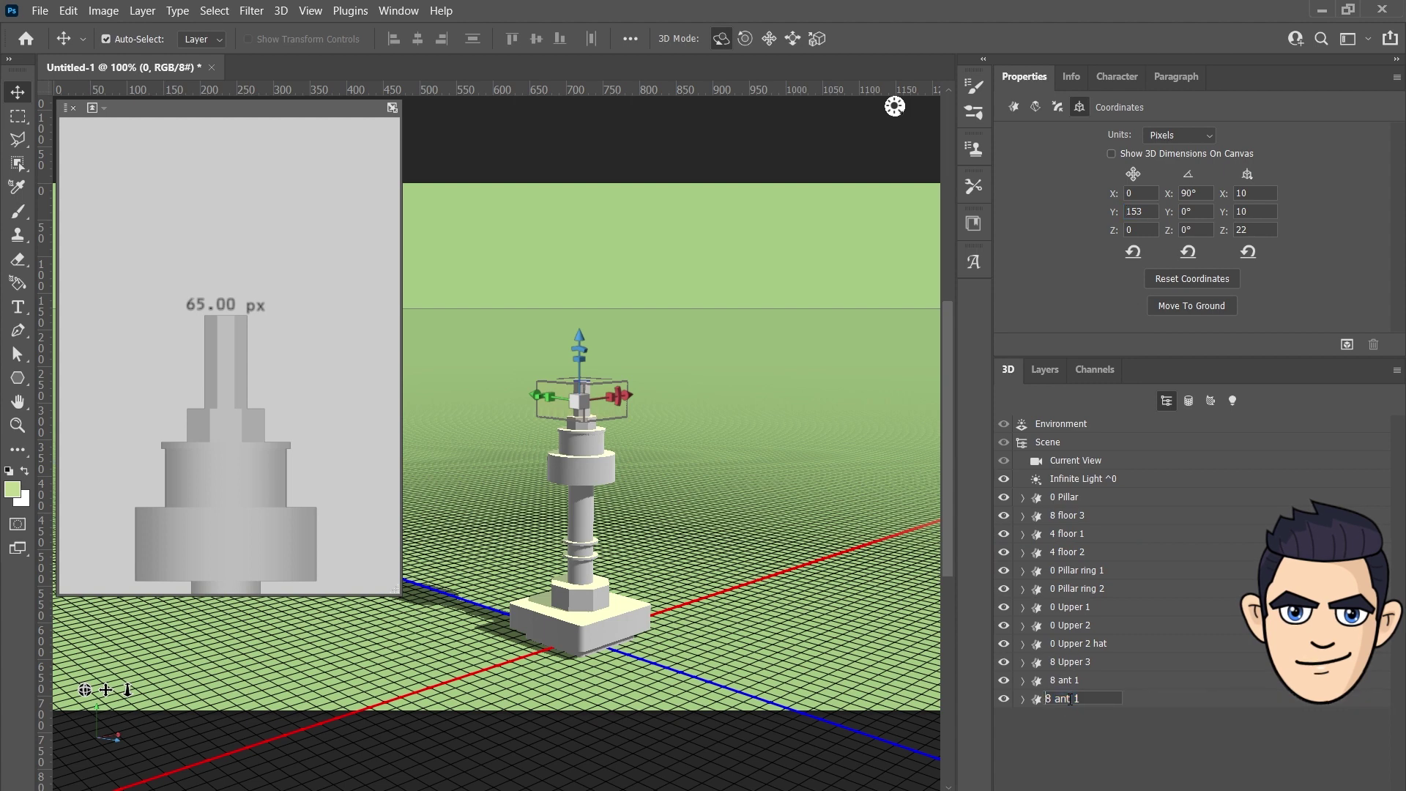
type("at")
key("Return")
type("12")
key("Tab")
type("1")
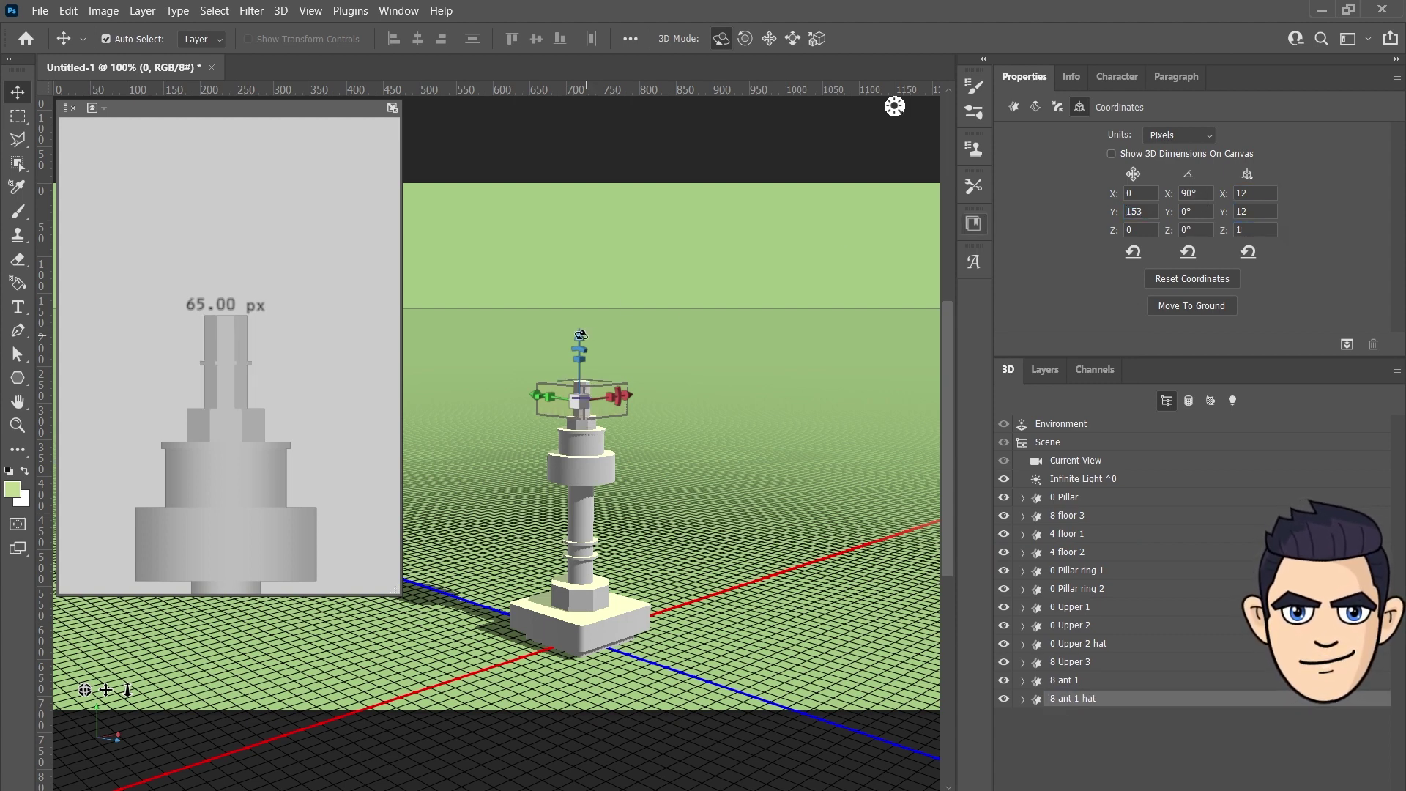
left_click_drag(583, 334, 579, 320)
Step: Add '8 ant 3' and a thinner, taller tip piece, raising each to the top of the spire
right_click(1118, 703)
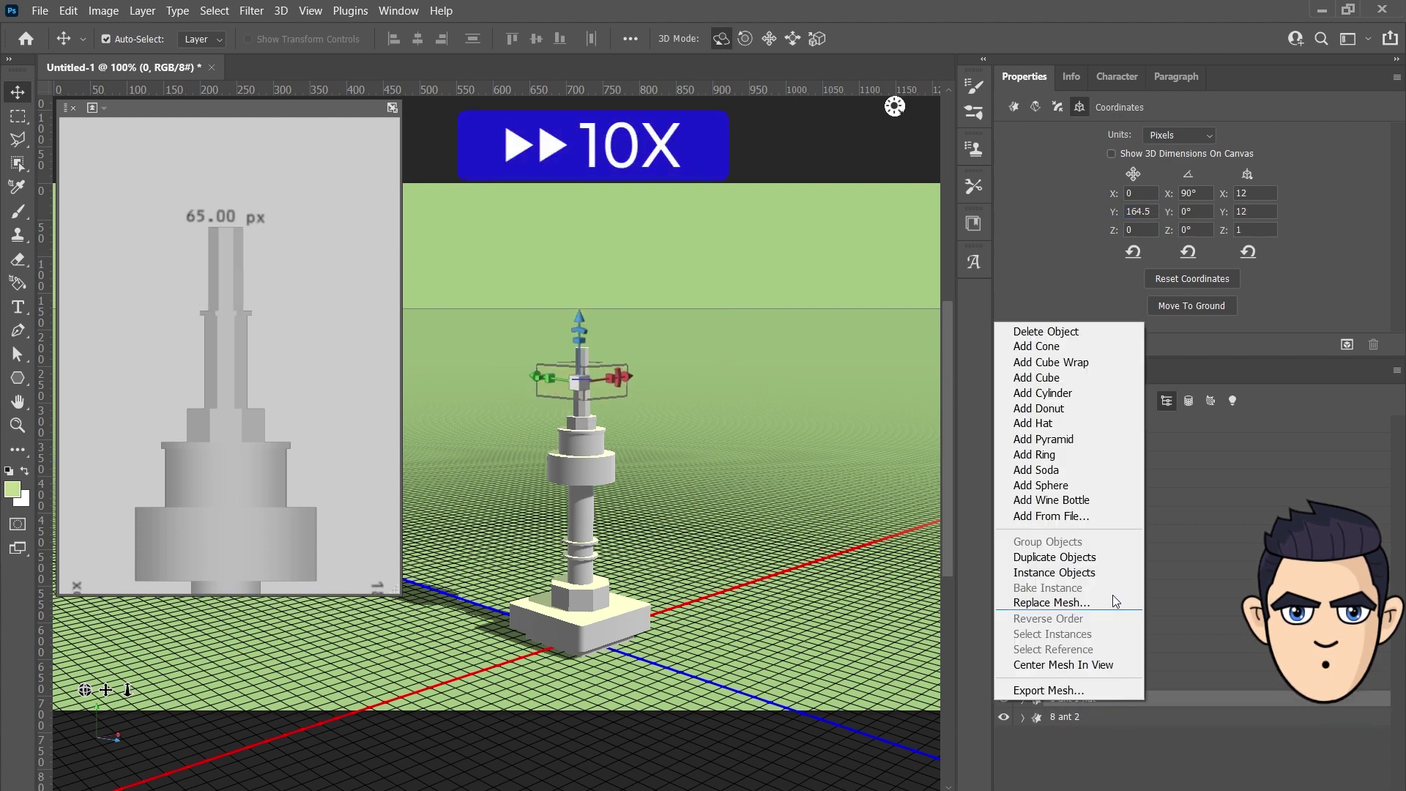
left_click(1055, 556)
double_click(1077, 753)
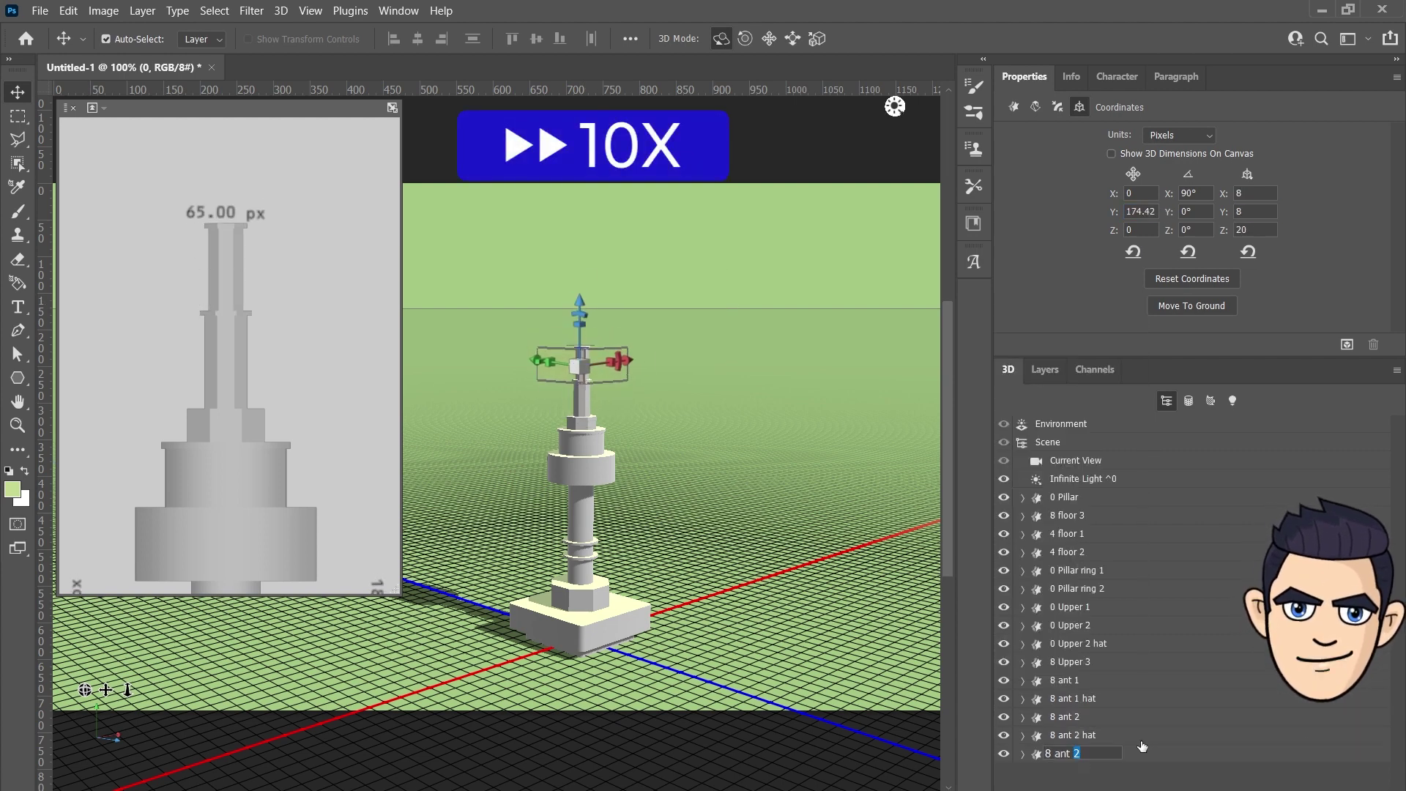
type("3")
key("Return")
left_click_drag(579, 322, 580, 280)
left_click(1108, 669)
key("ctrl+j")
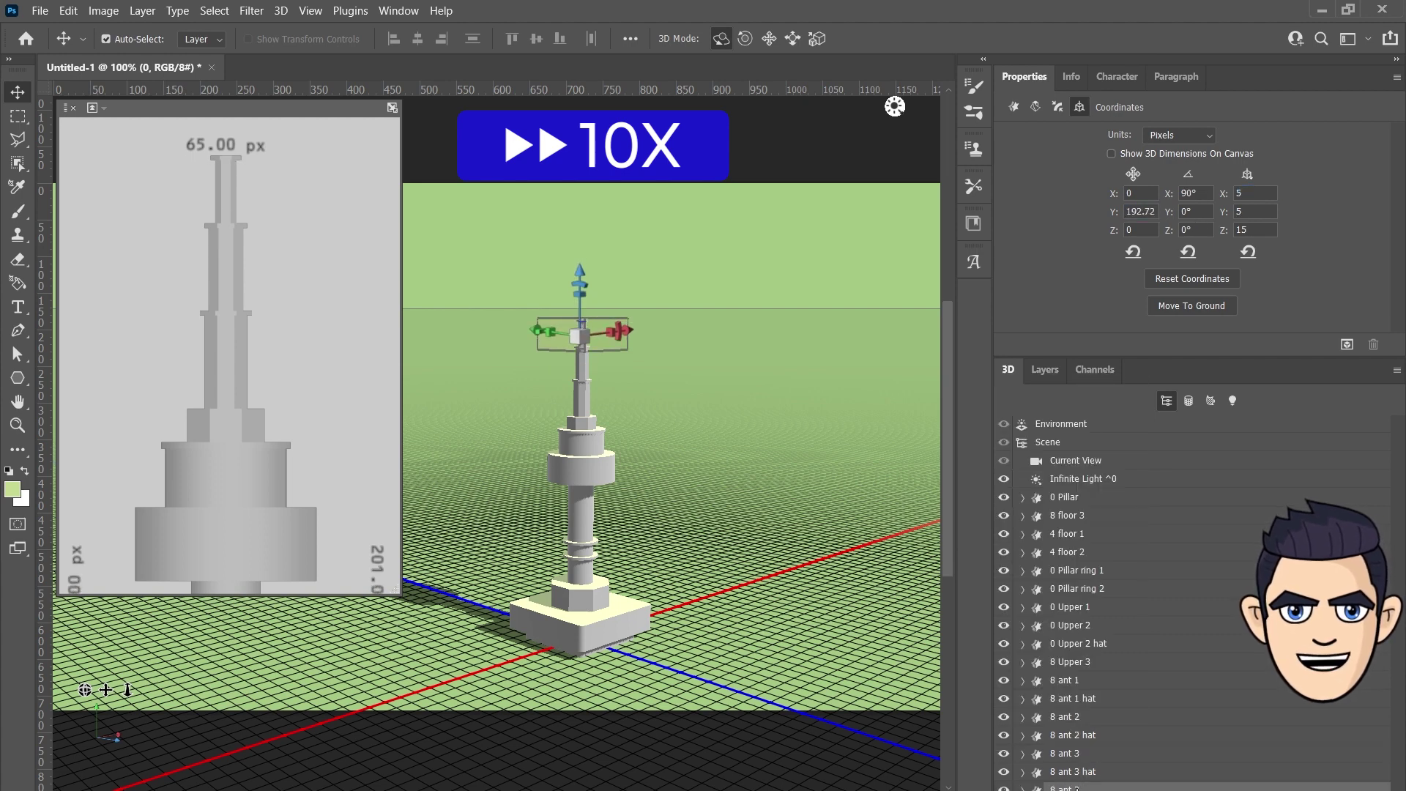
left_click_drag(580, 287, 579, 265)
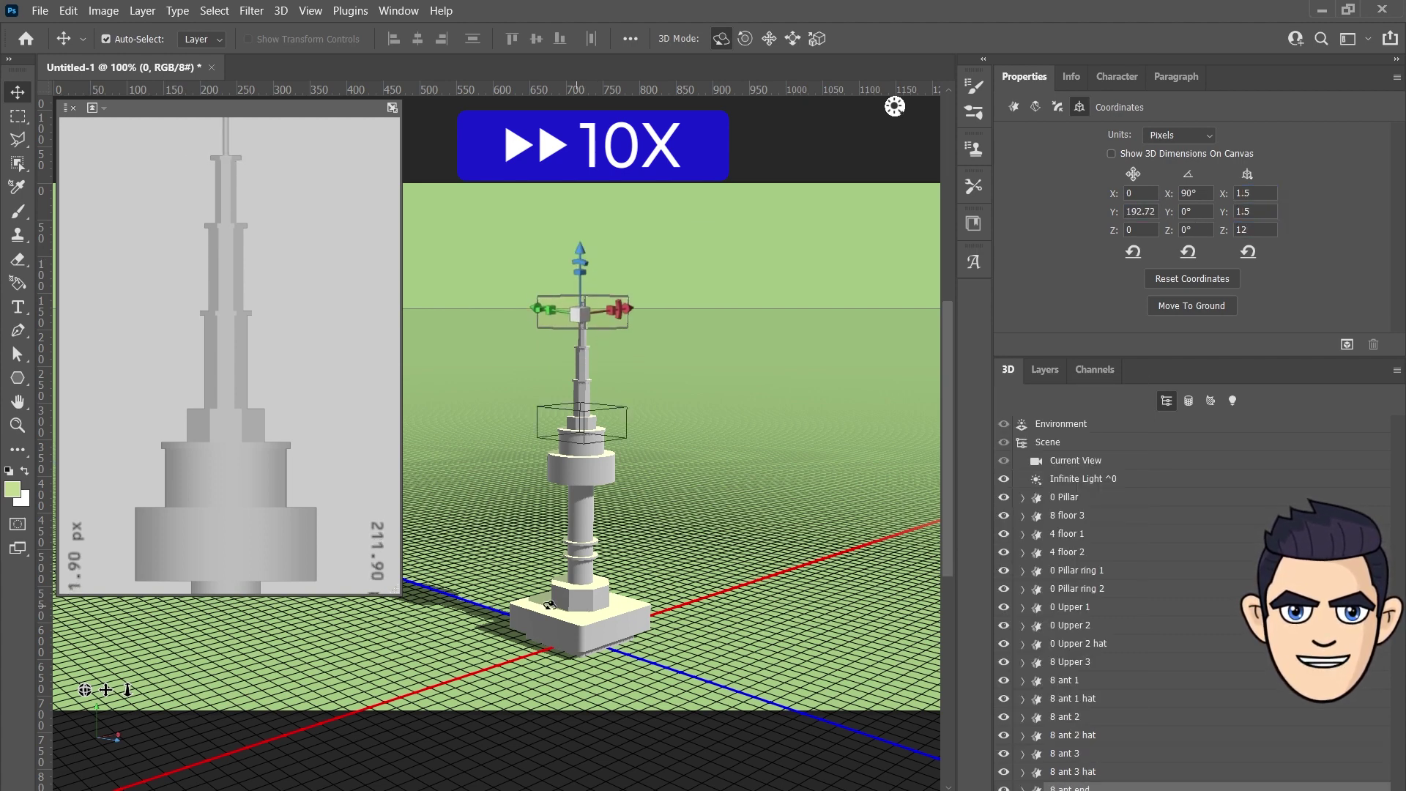
left_click(74, 109)
mouse_move(84, 690)
left_mouse_down()
mouse_move(132, 690)
mouse_move(119, 750)
mouse_move(210, 675)
mouse_move(120, 751)
mouse_move(146, 689)
left_mouse_up()
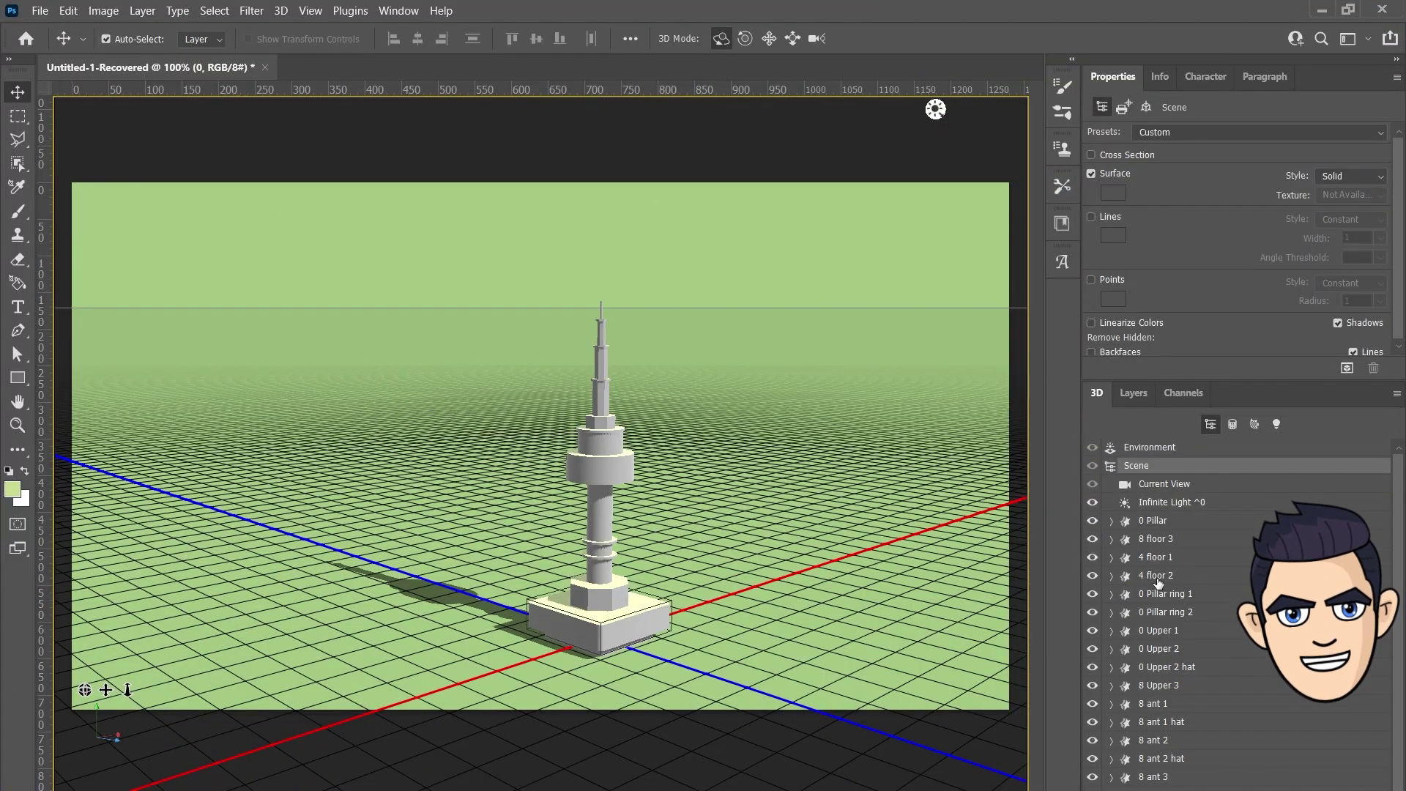
Step: Give the 4 floor 2 cap a 10% bevel width and 2% inflate strength
left_click(1158, 576)
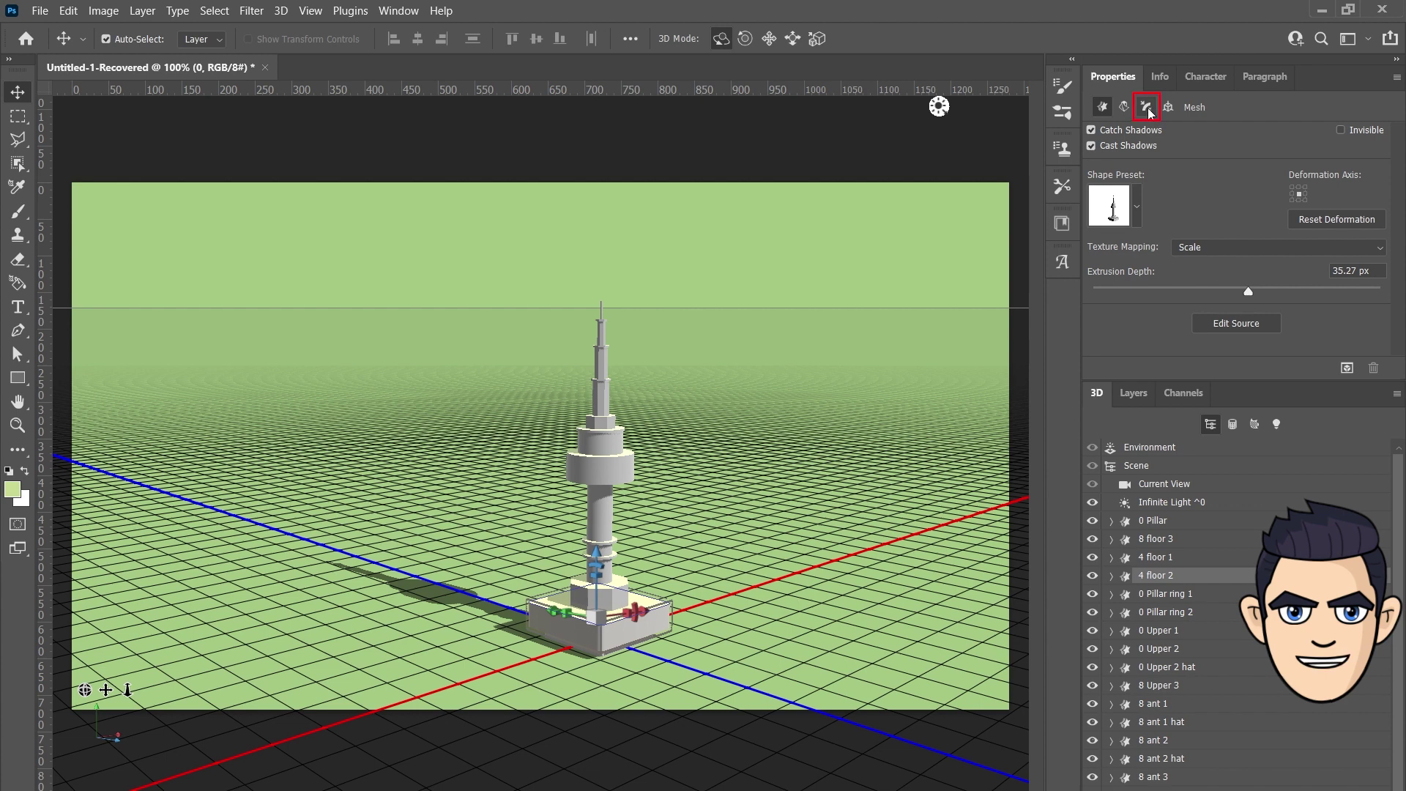
left_click(1146, 108)
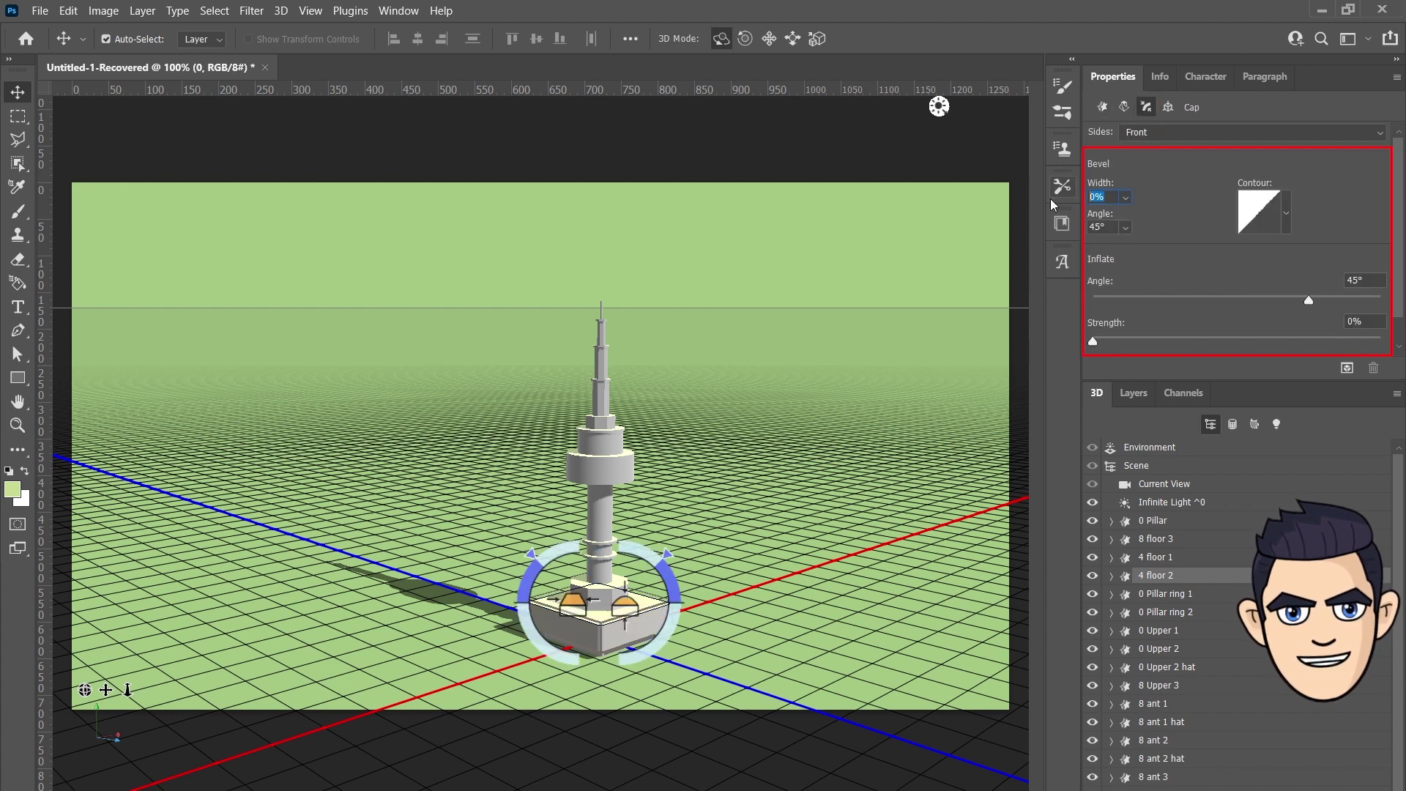
type("10")
key("Return")
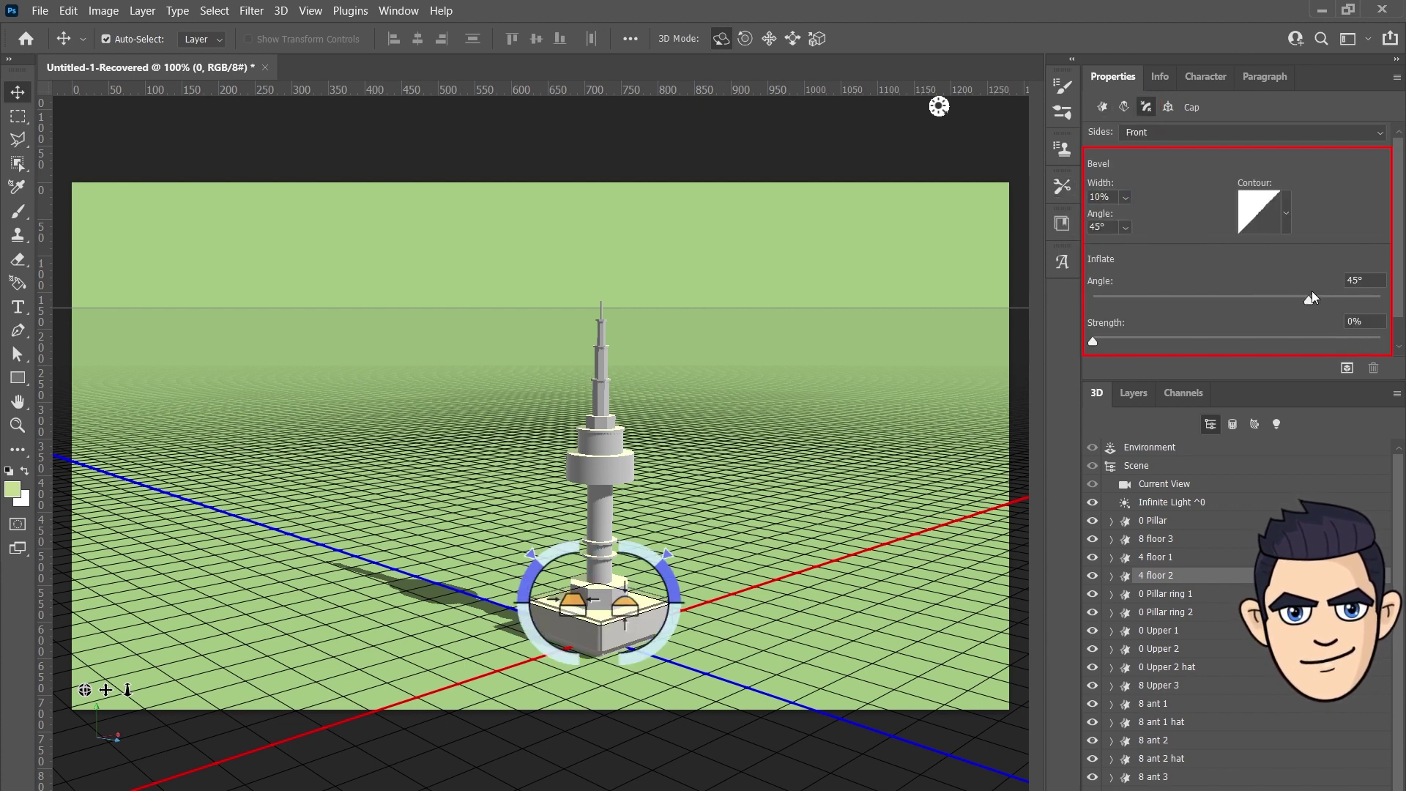
left_click(1371, 320)
type("2")
key("Return")
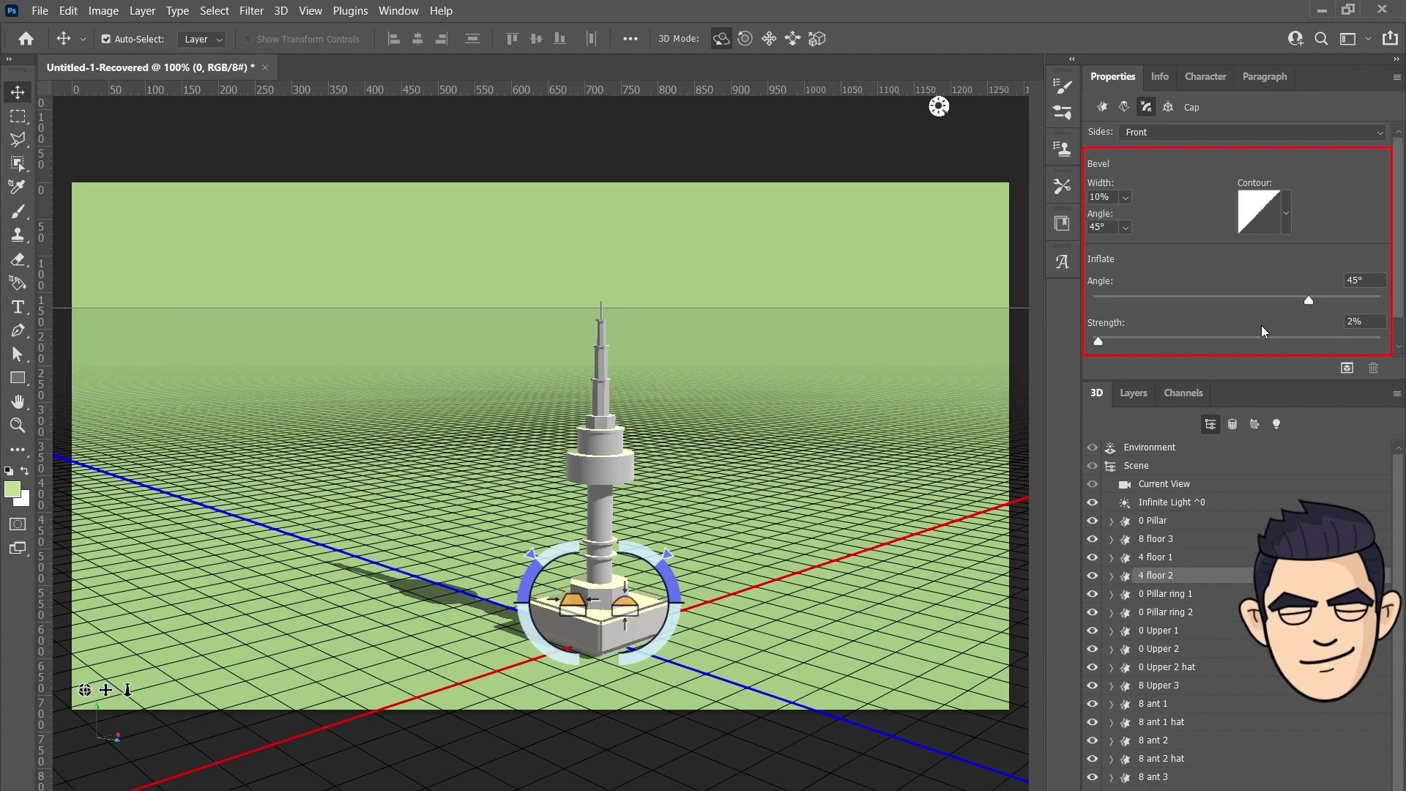
Step: Apply the same 10% bevel and 2% inflate to the 8 floor 3 cap
left_click(570, 655)
left_click_drag(85, 690, 126, 689)
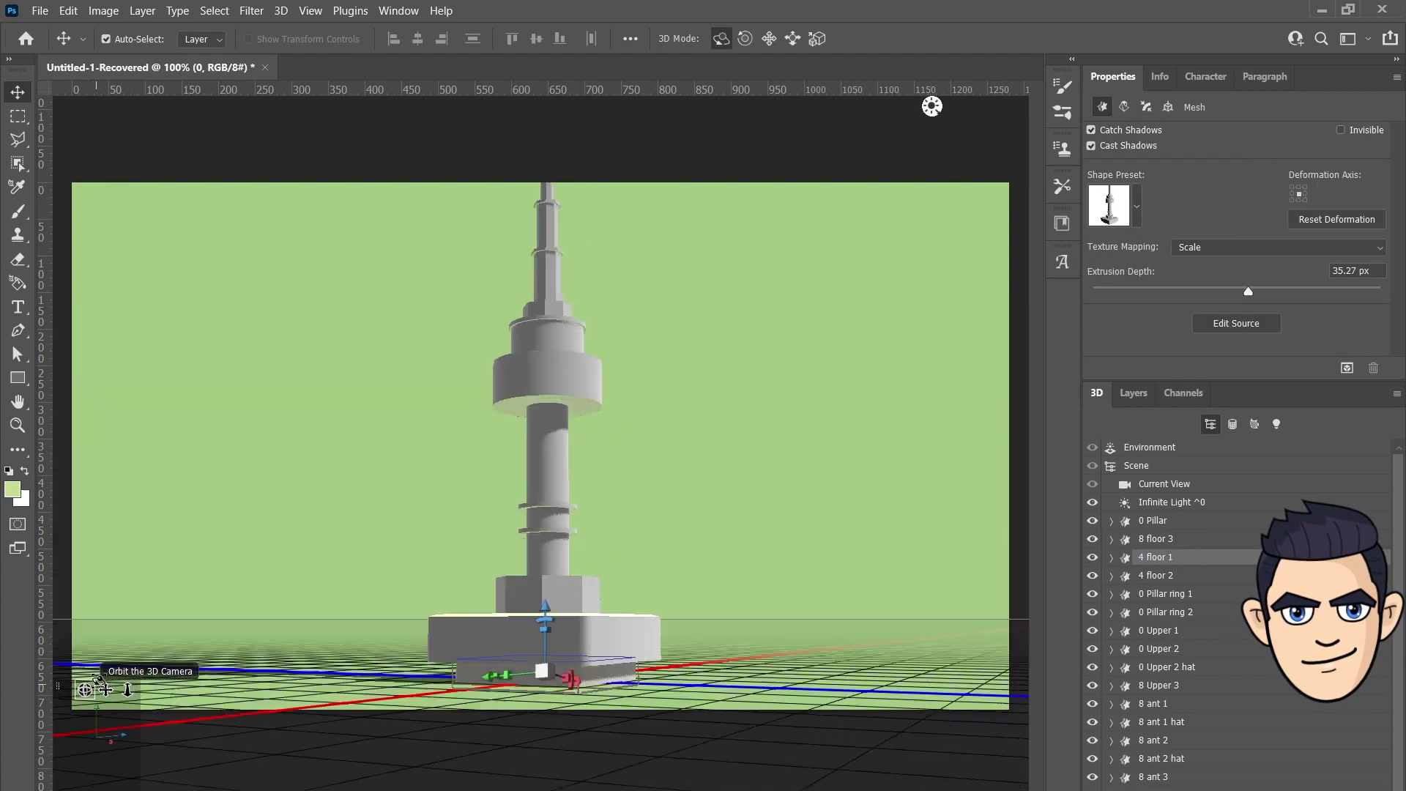
left_click(542, 594)
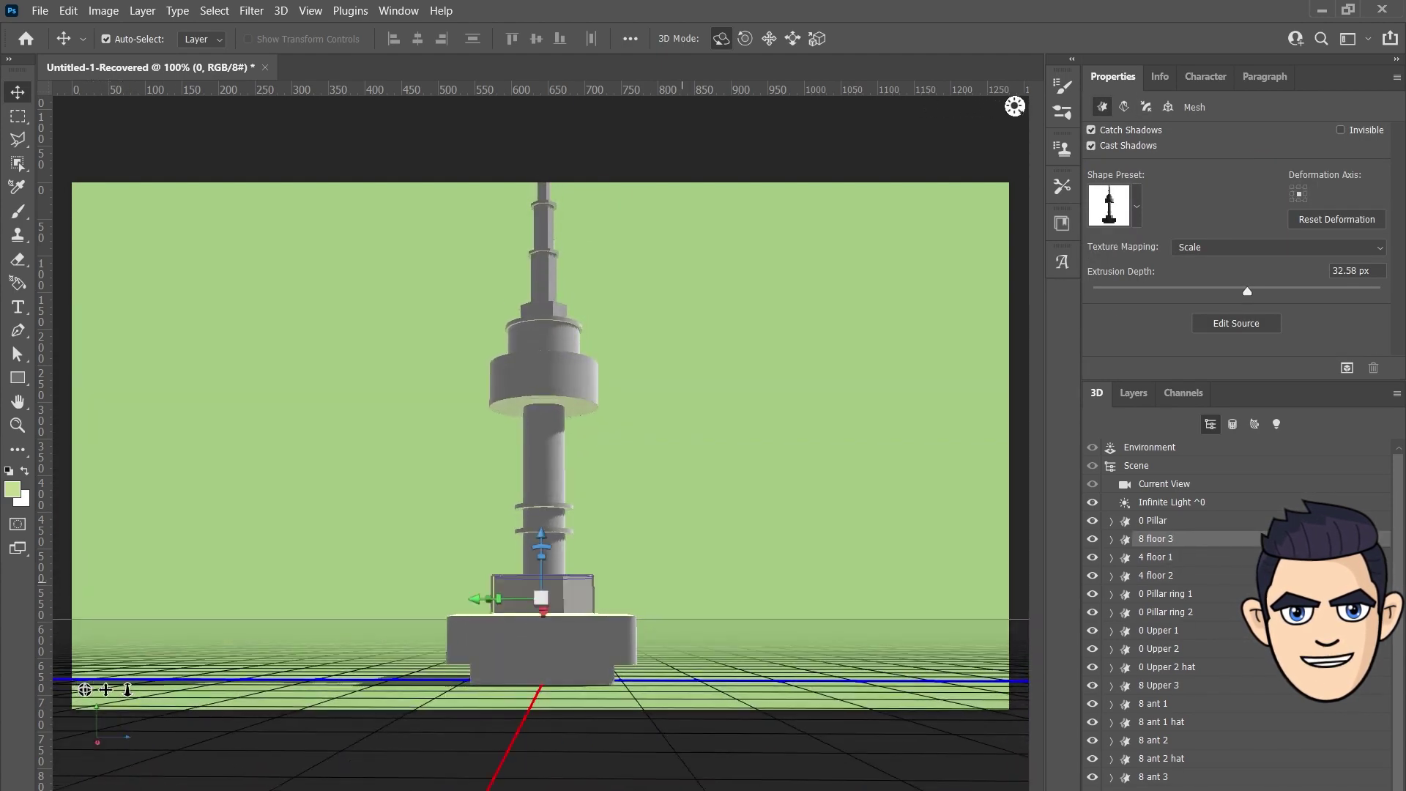
left_click(1147, 108)
type("10")
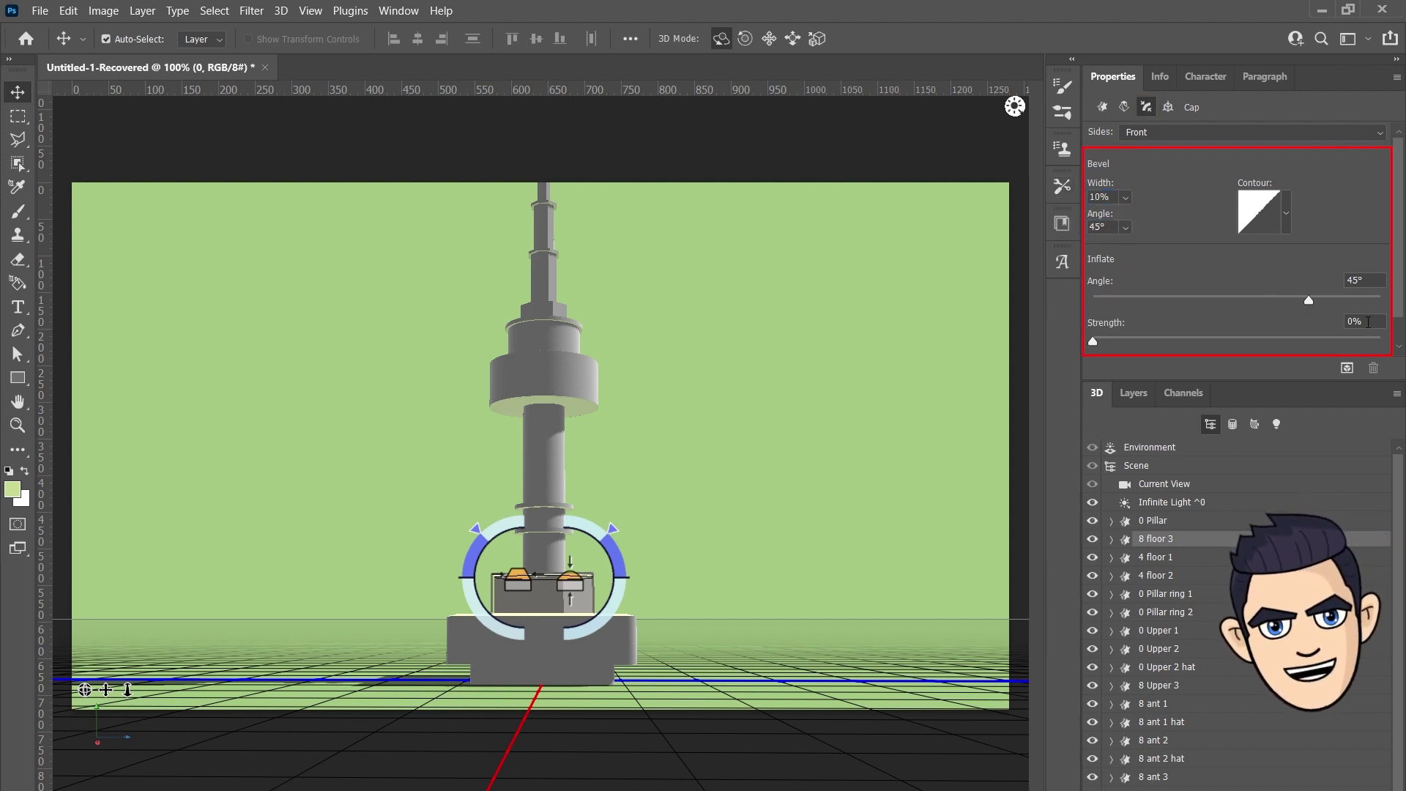
key("Tab")
key("Tab")
key("Tab")
type("2")
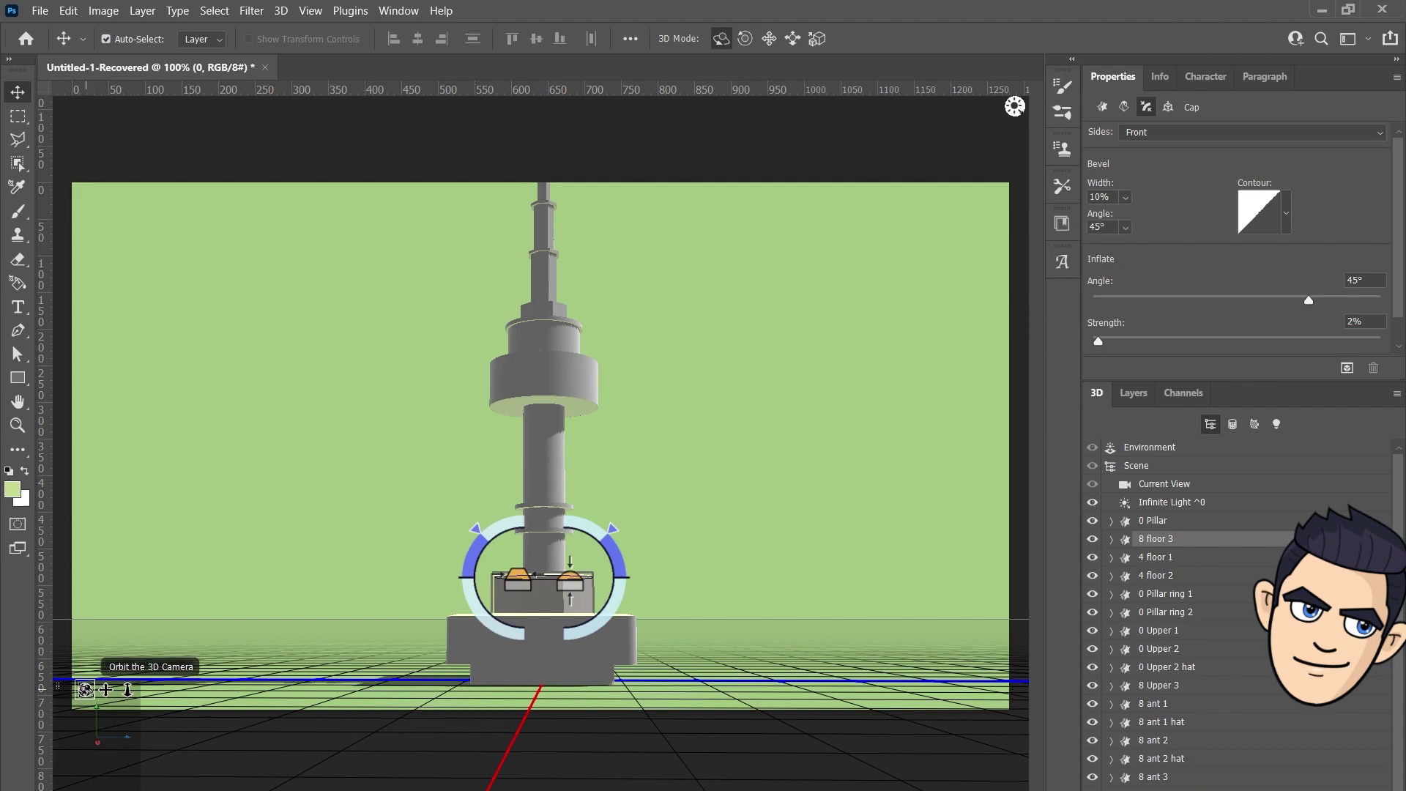
left_click_drag(85, 690, 86, 705)
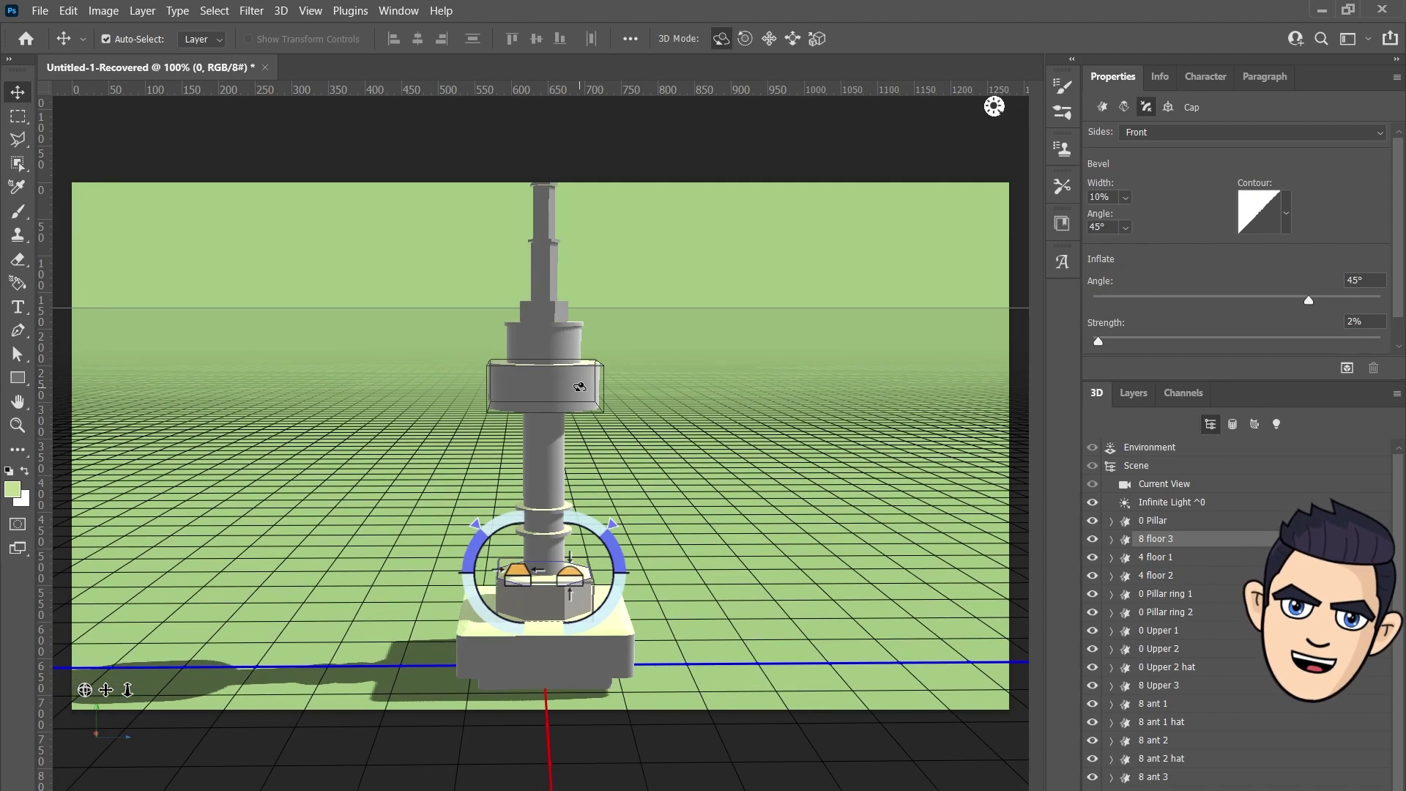
Step: Set a 10% bevel width on the caps of 0 Upper 1 and 8 Upper 3
left_click(1158, 630)
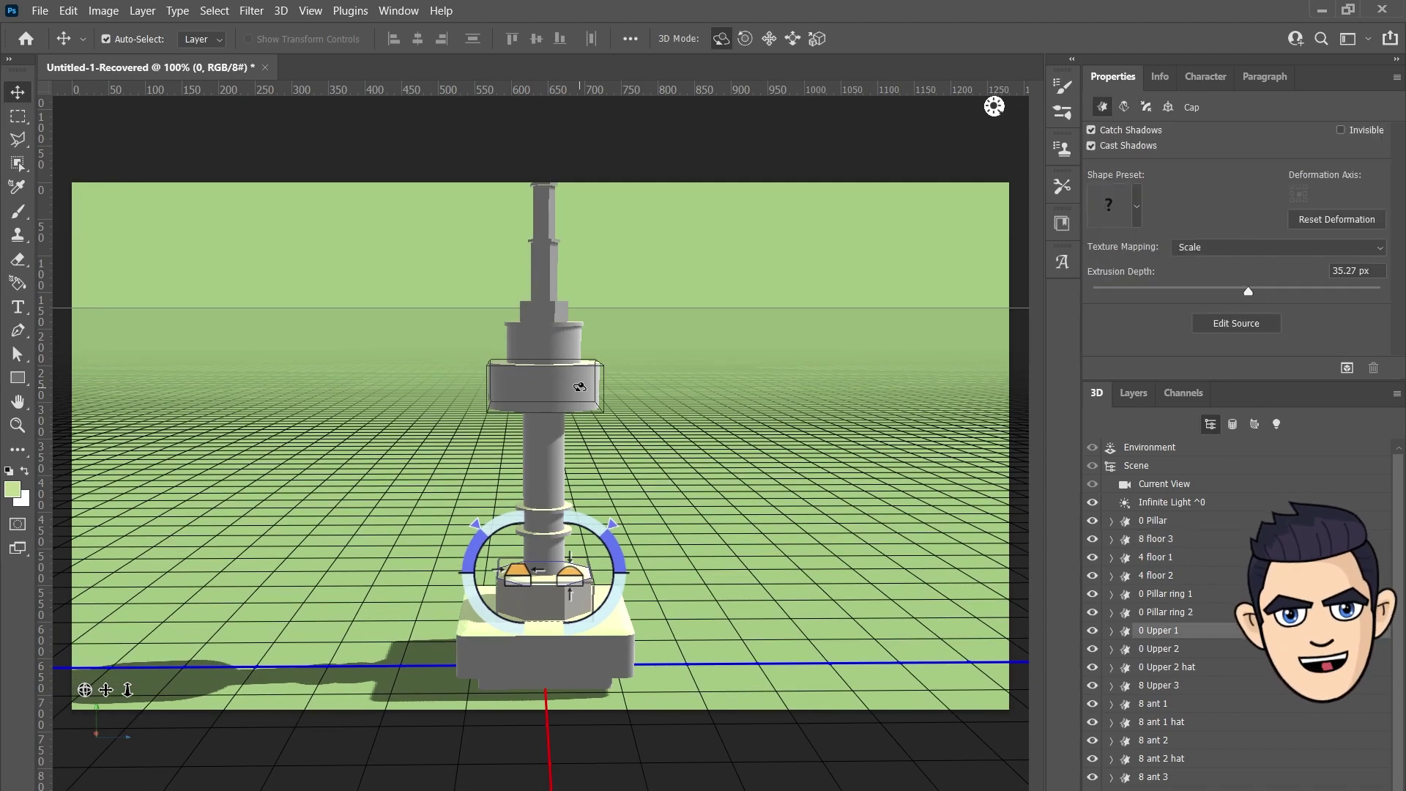
left_click(1145, 106)
type("10")
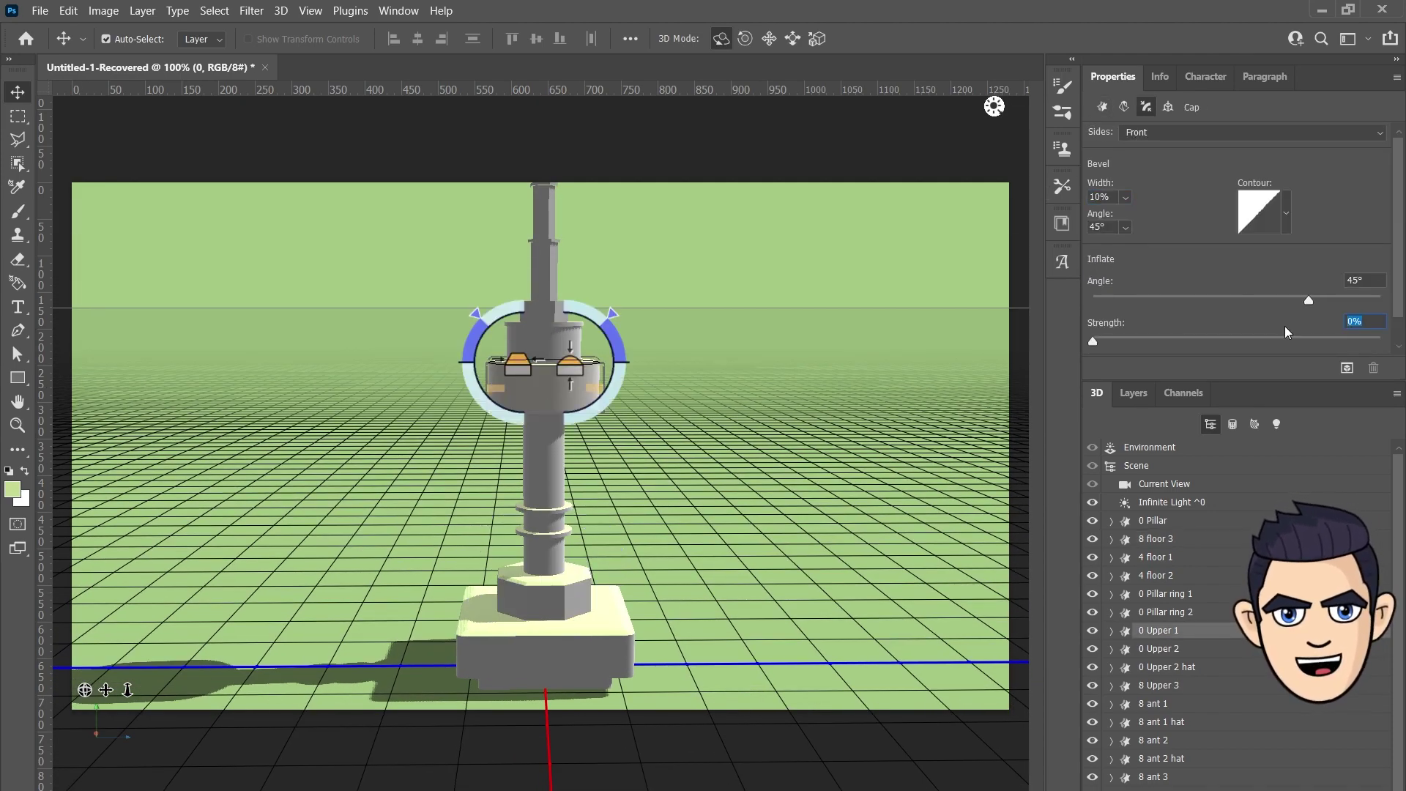
left_click(1158, 685)
left_click(1145, 107)
type("0")
key("Tab")
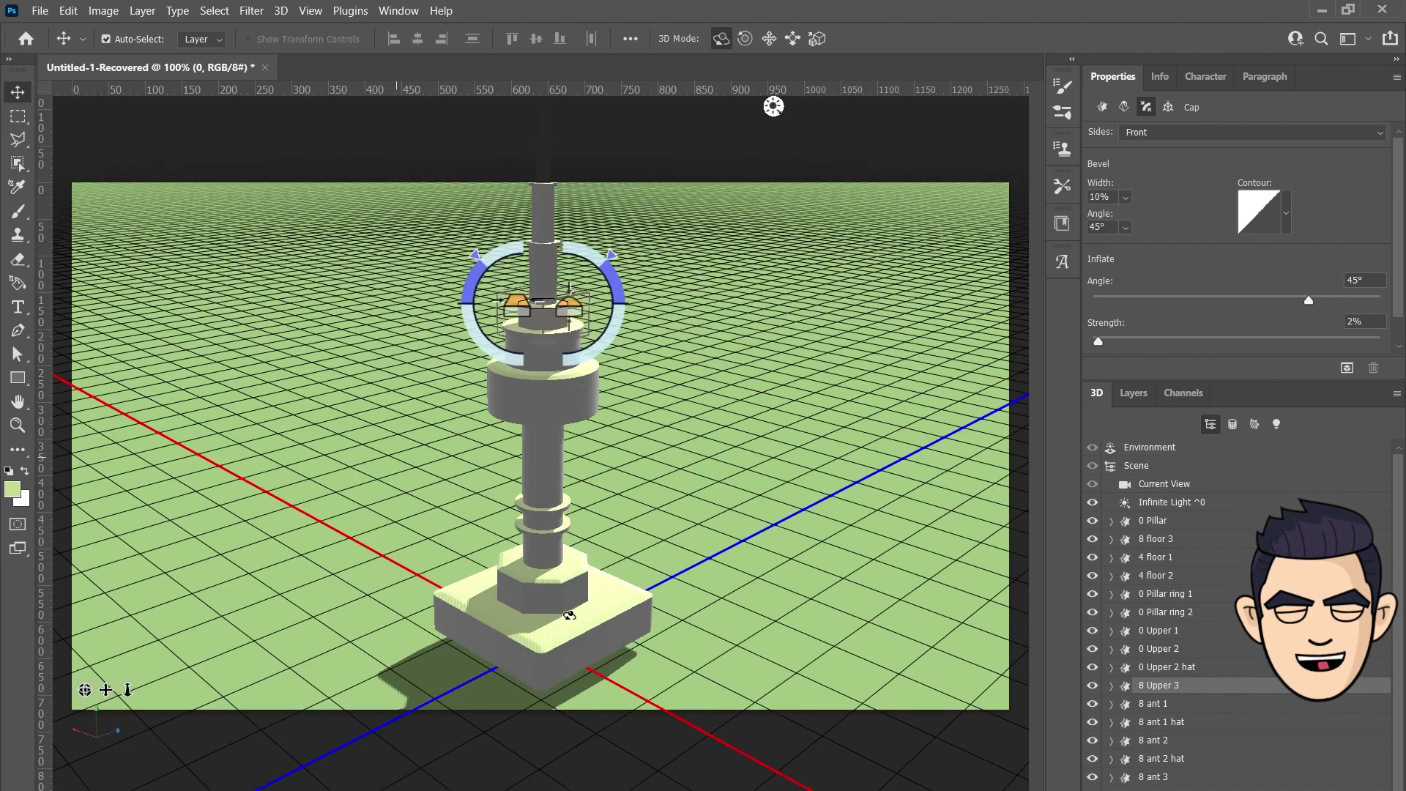
left_click(39, 11)
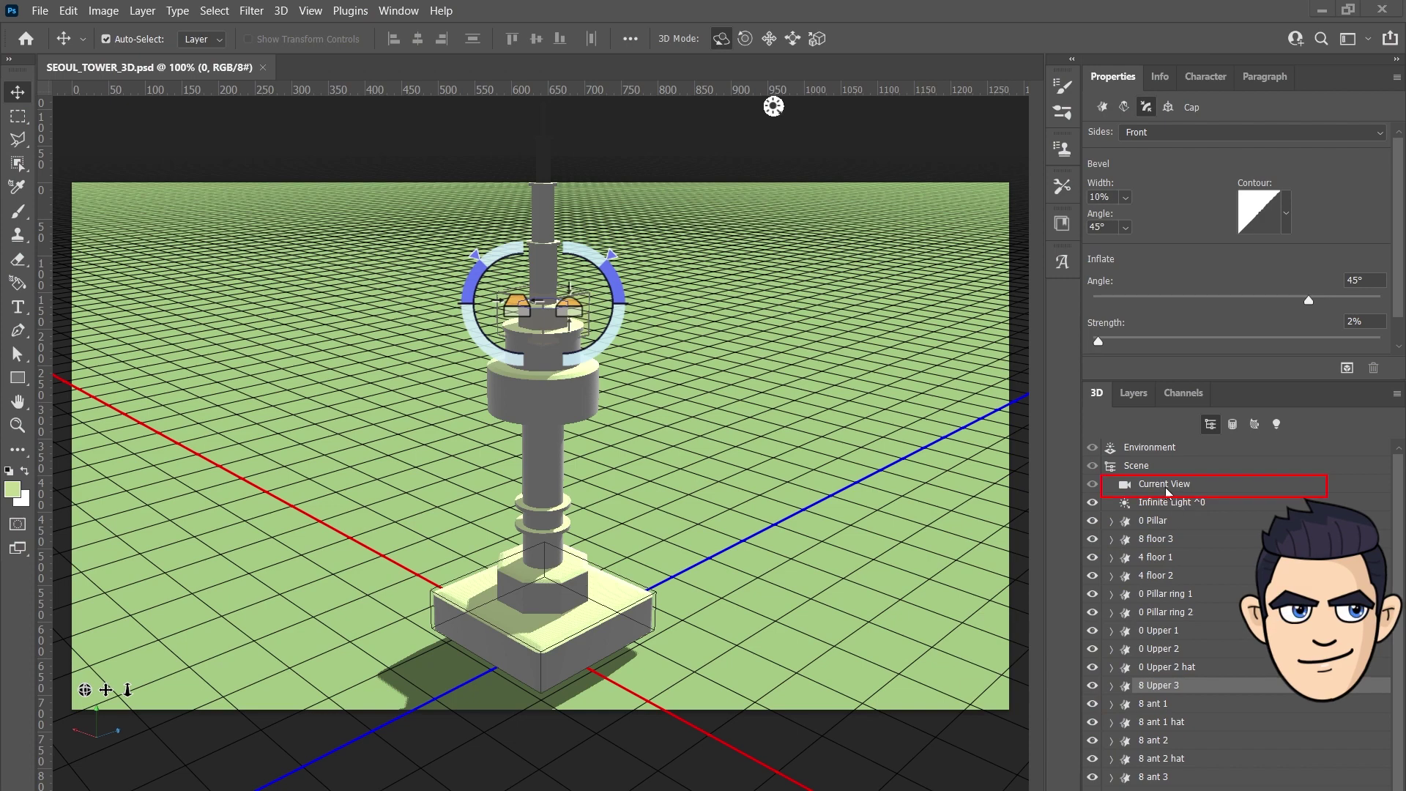
Step: Reset the camera to the Default view and set its position to X -45, Y 63, Z 91
left_click(1167, 487)
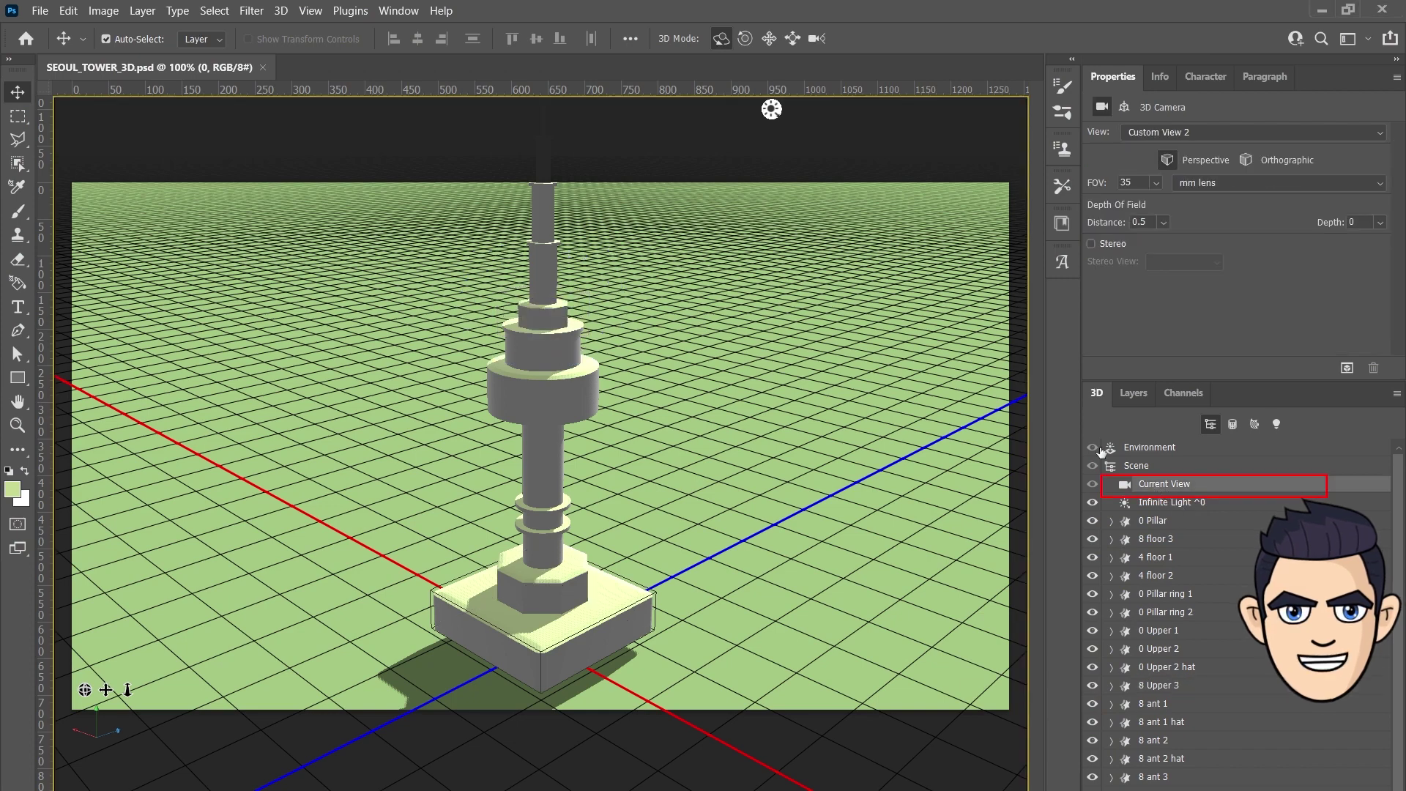
left_click(1186, 138)
left_click(1165, 146)
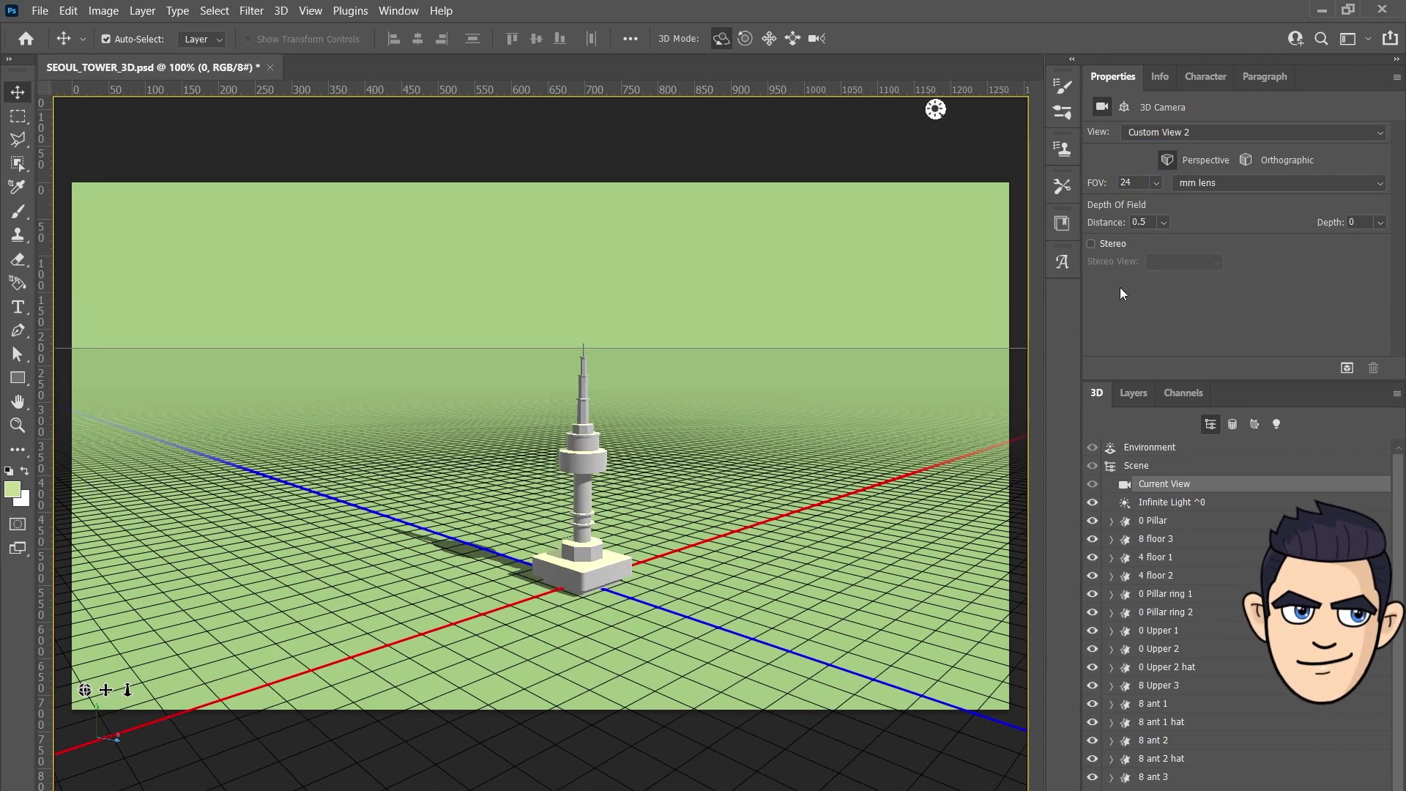
left_click(1124, 107)
left_click(1184, 192)
type("45")
key("Return")
type("-45")
key("Tab")
type("63")
key("Tab")
type("91")
Step: Set the camera rotation to 15° on X and -27° on Y
left_click(1244, 192)
type("15")
key("Tab")
type("-27")
Step: Save the current camera angle as the view 'CAM_default'
left_click(1102, 107)
left_click(1171, 132)
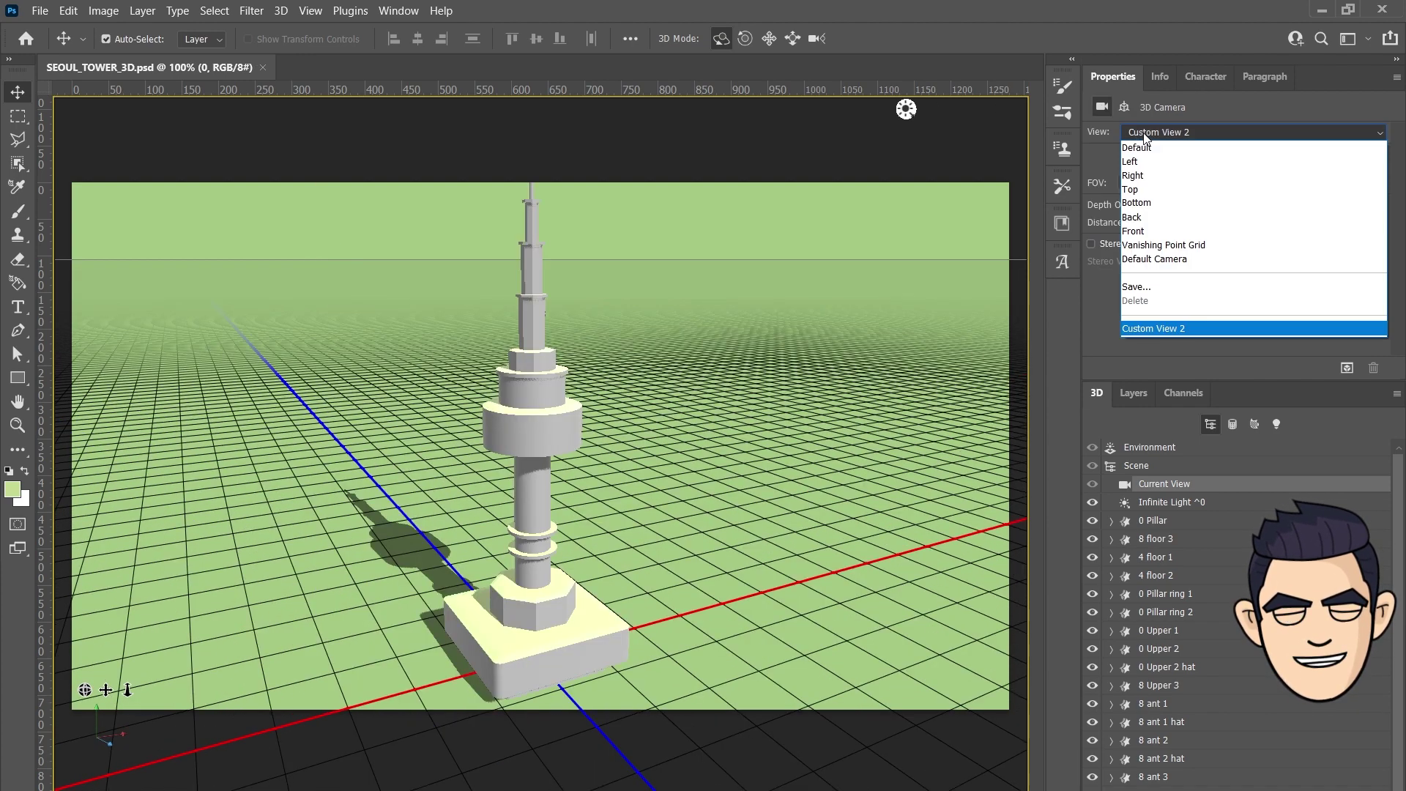
left_click(1152, 287)
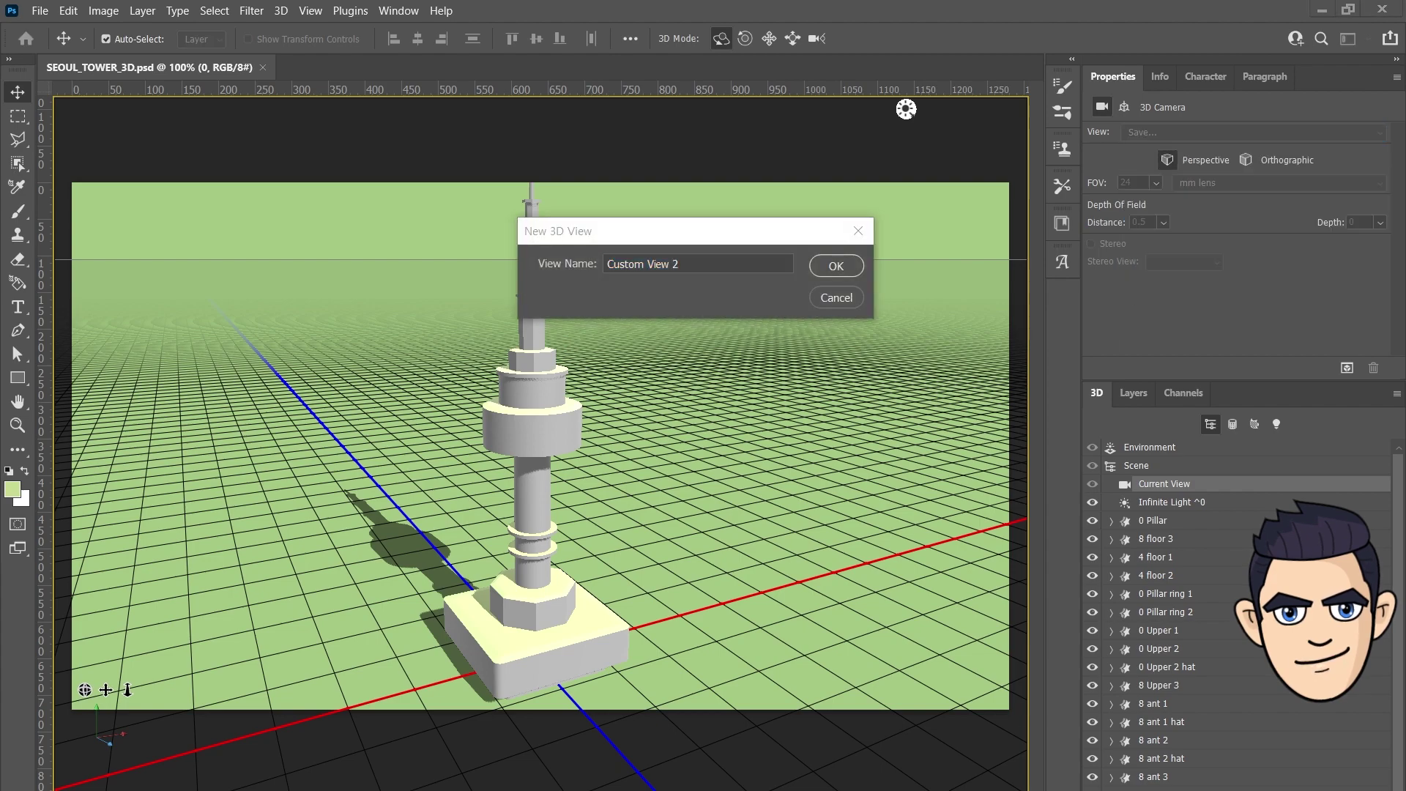
type("CAM_default")
left_click(835, 265)
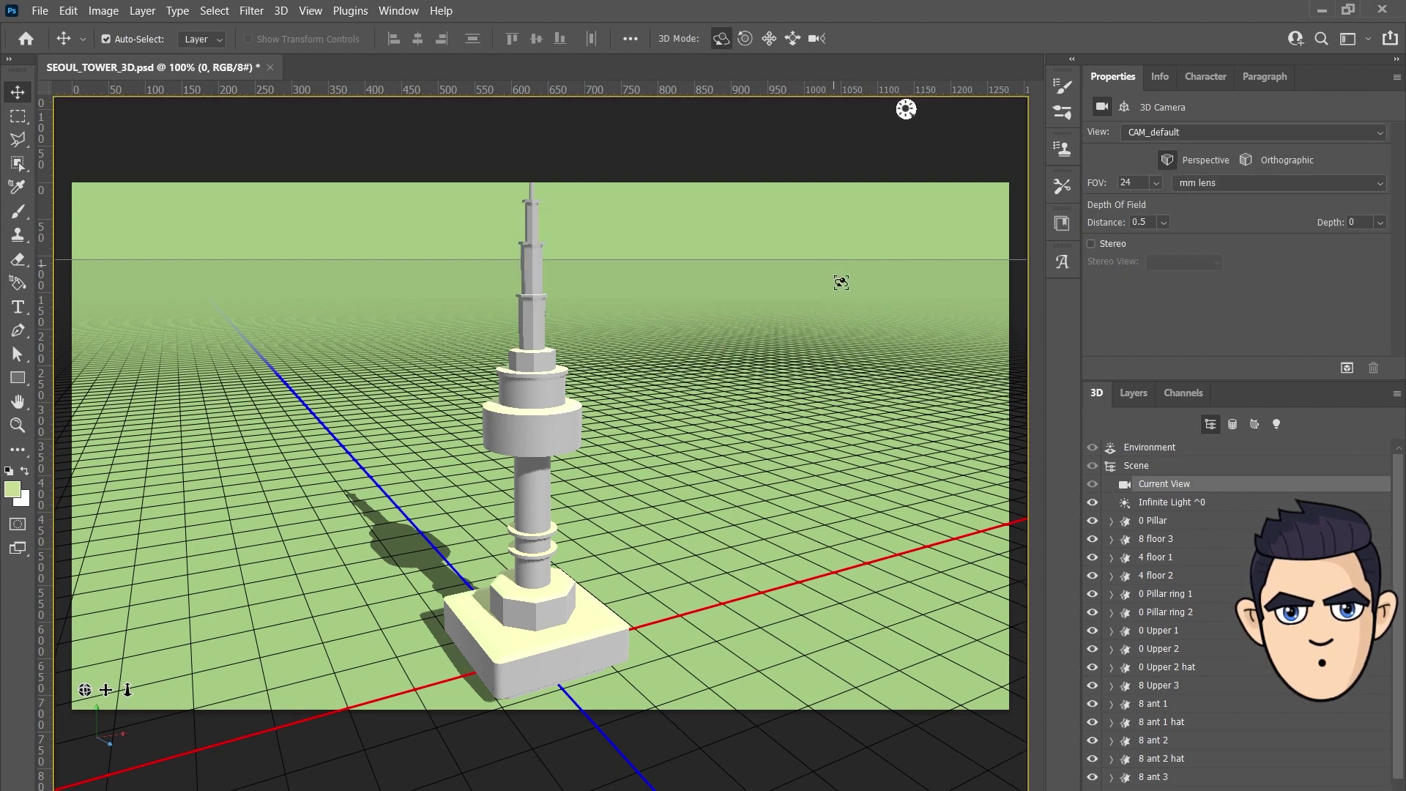
Step: Preview a raytraced render of the scene, then stop it partway
left_click_drag(85, 689, 330, 681)
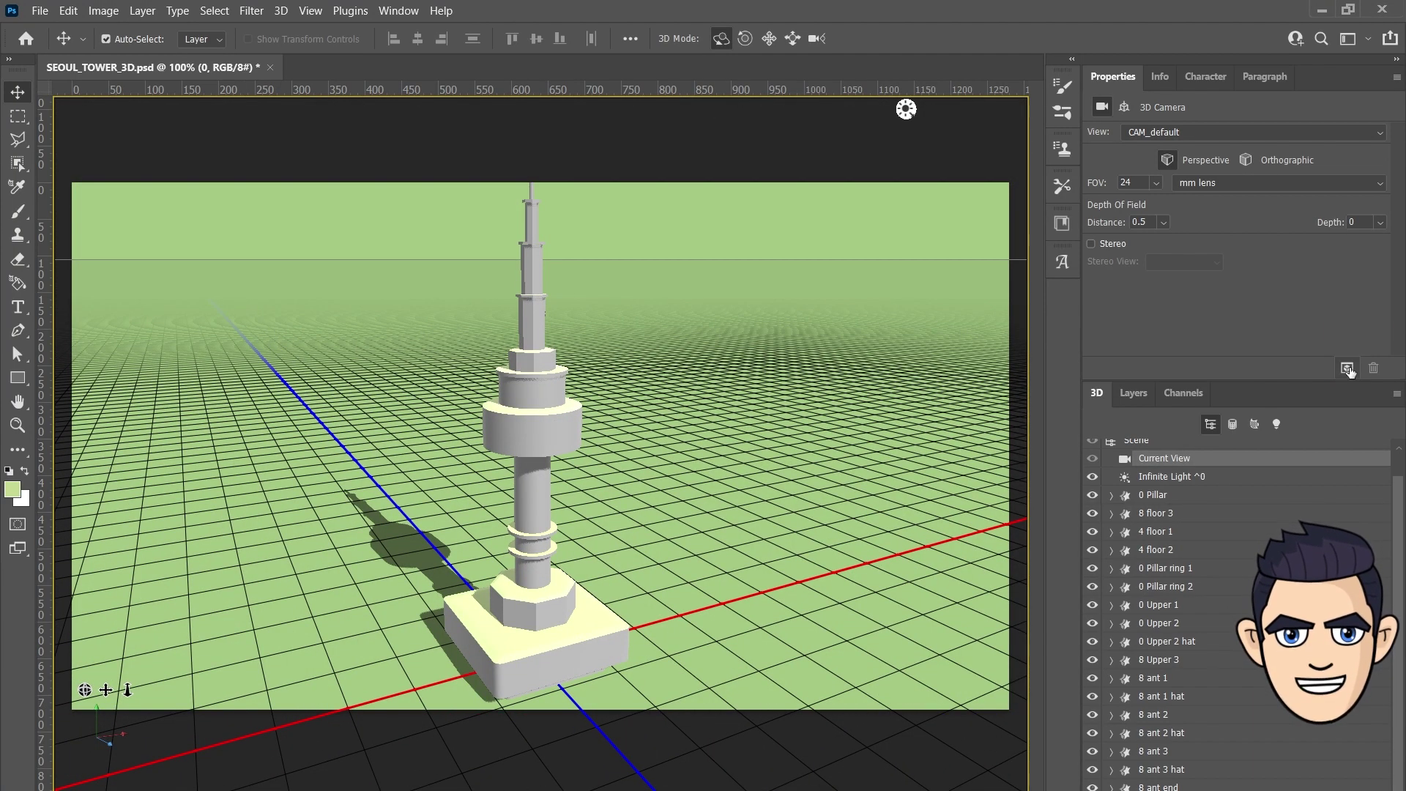
left_click(1345, 360)
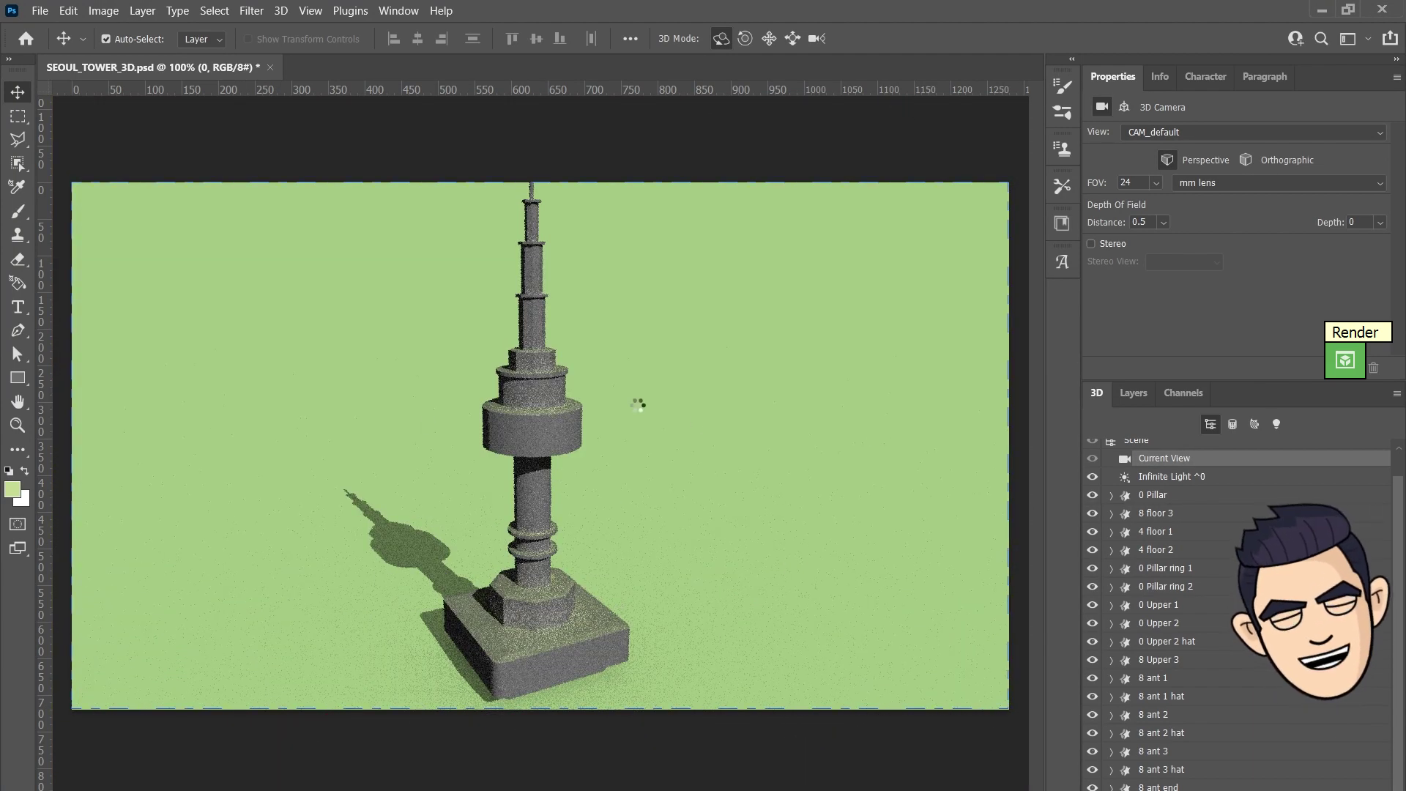
key("Escape")
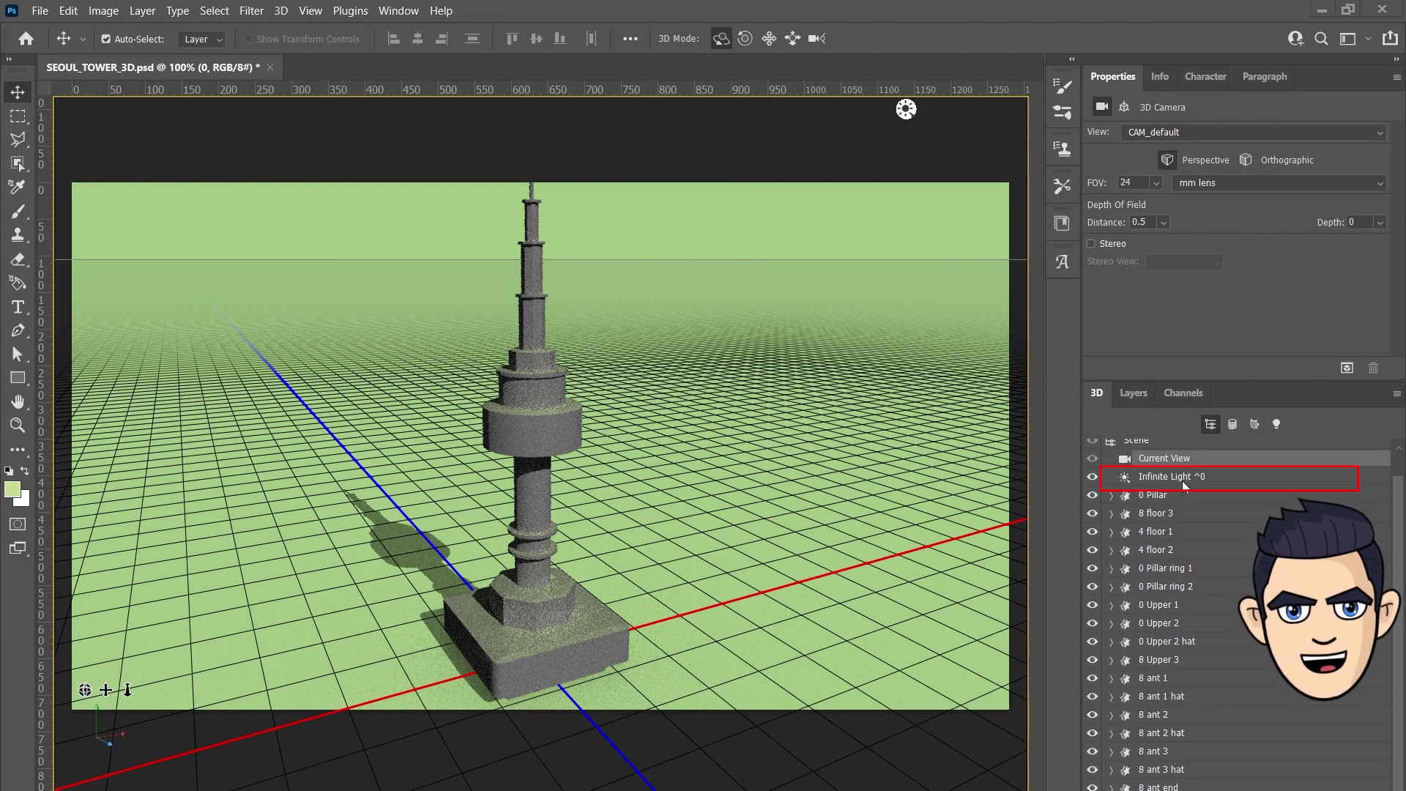
left_click(1151, 484)
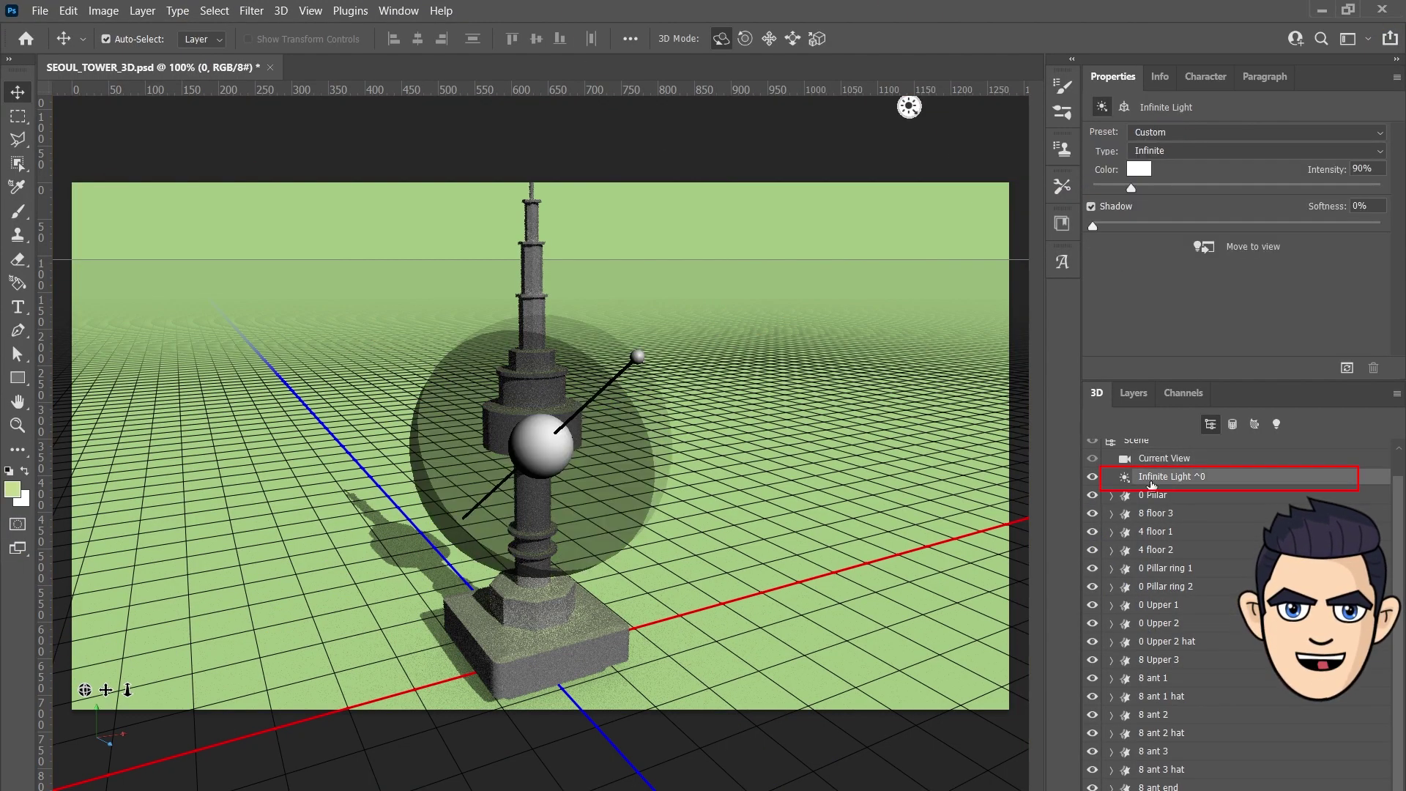
Step: Apply the 3D Print Preview Lighting preset and add the back light to the selection
left_click(1221, 139)
left_click(1221, 144)
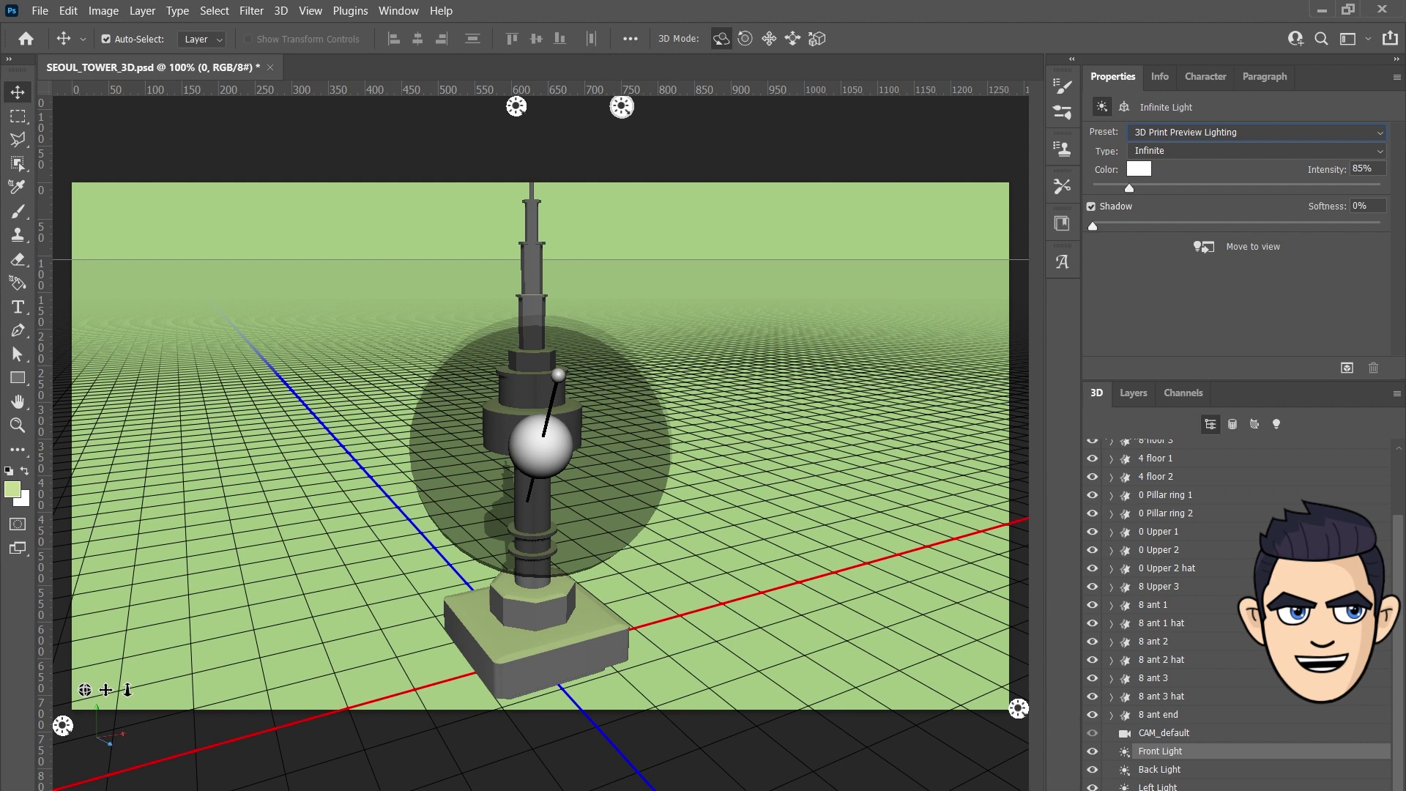
left_click(1159, 769, "shift")
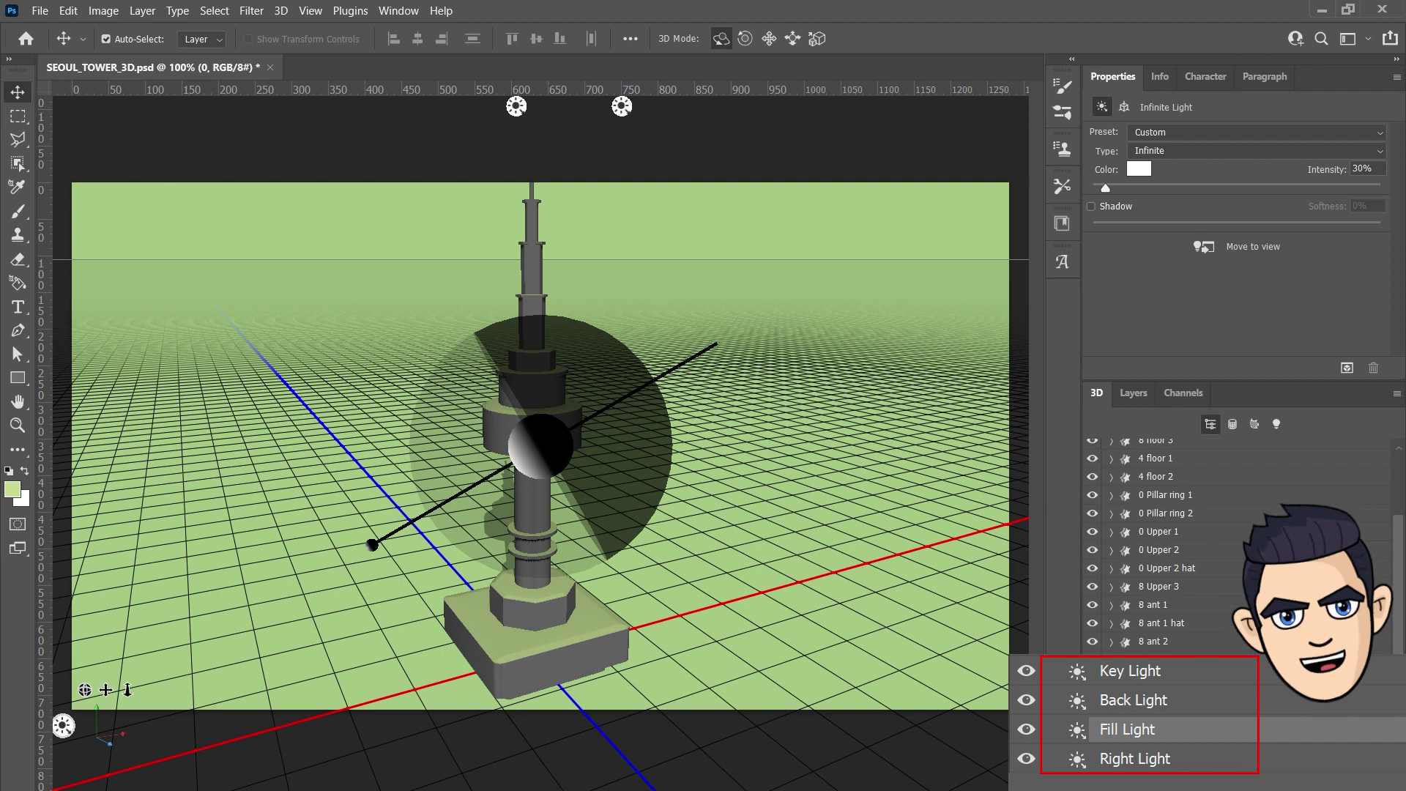
Step: Reset the key light's rotation and raise its intensity to 100%
left_click(1186, 752)
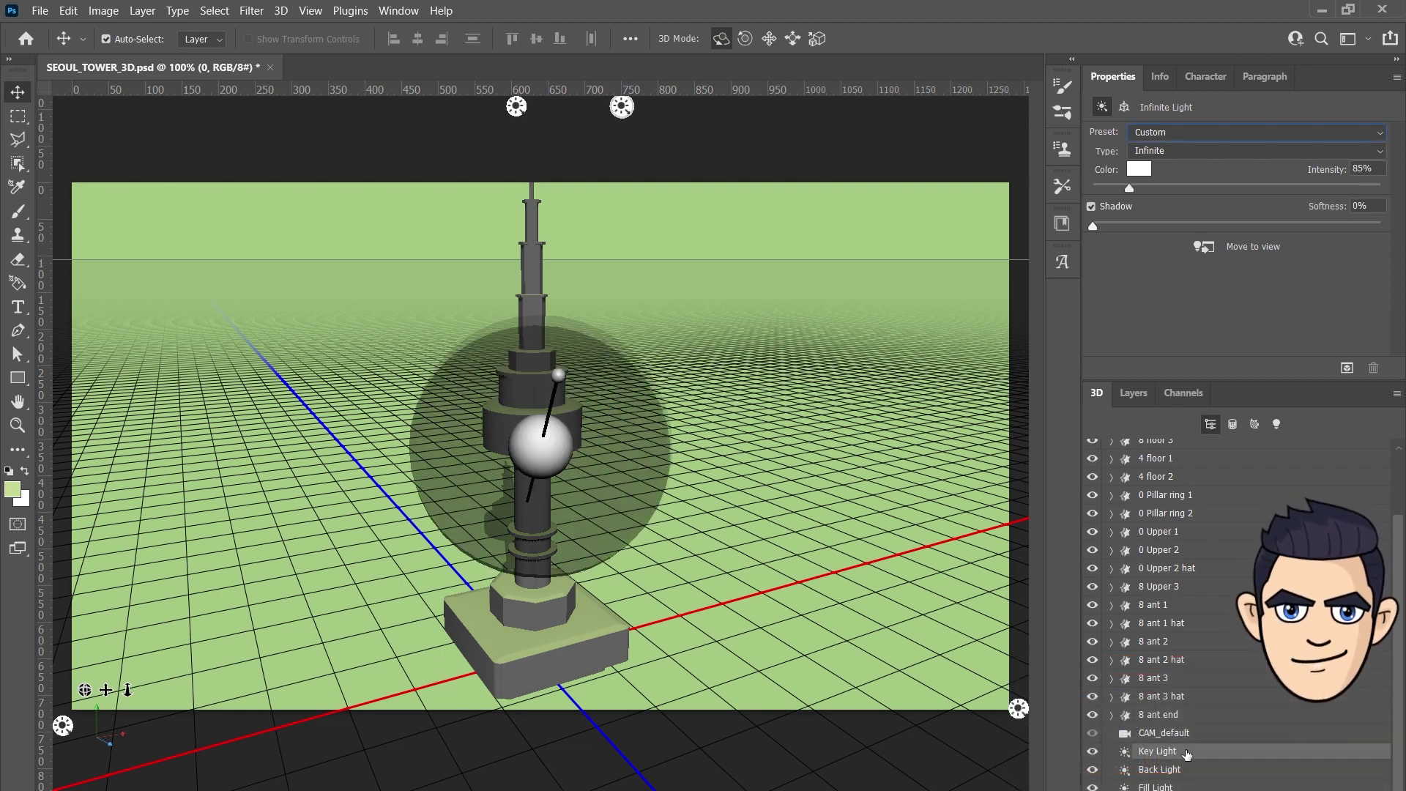
left_click(1124, 107)
type("67")
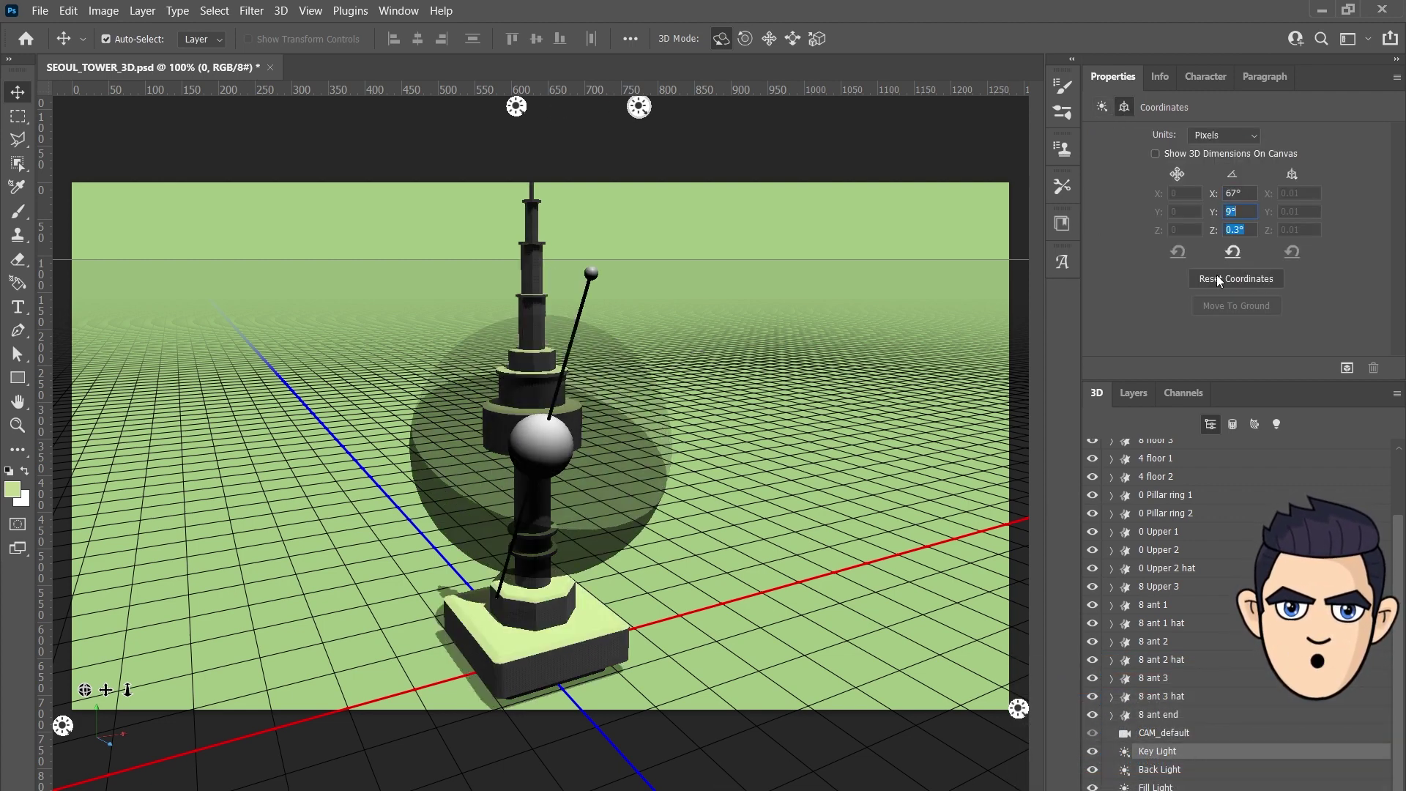
left_click(1215, 277)
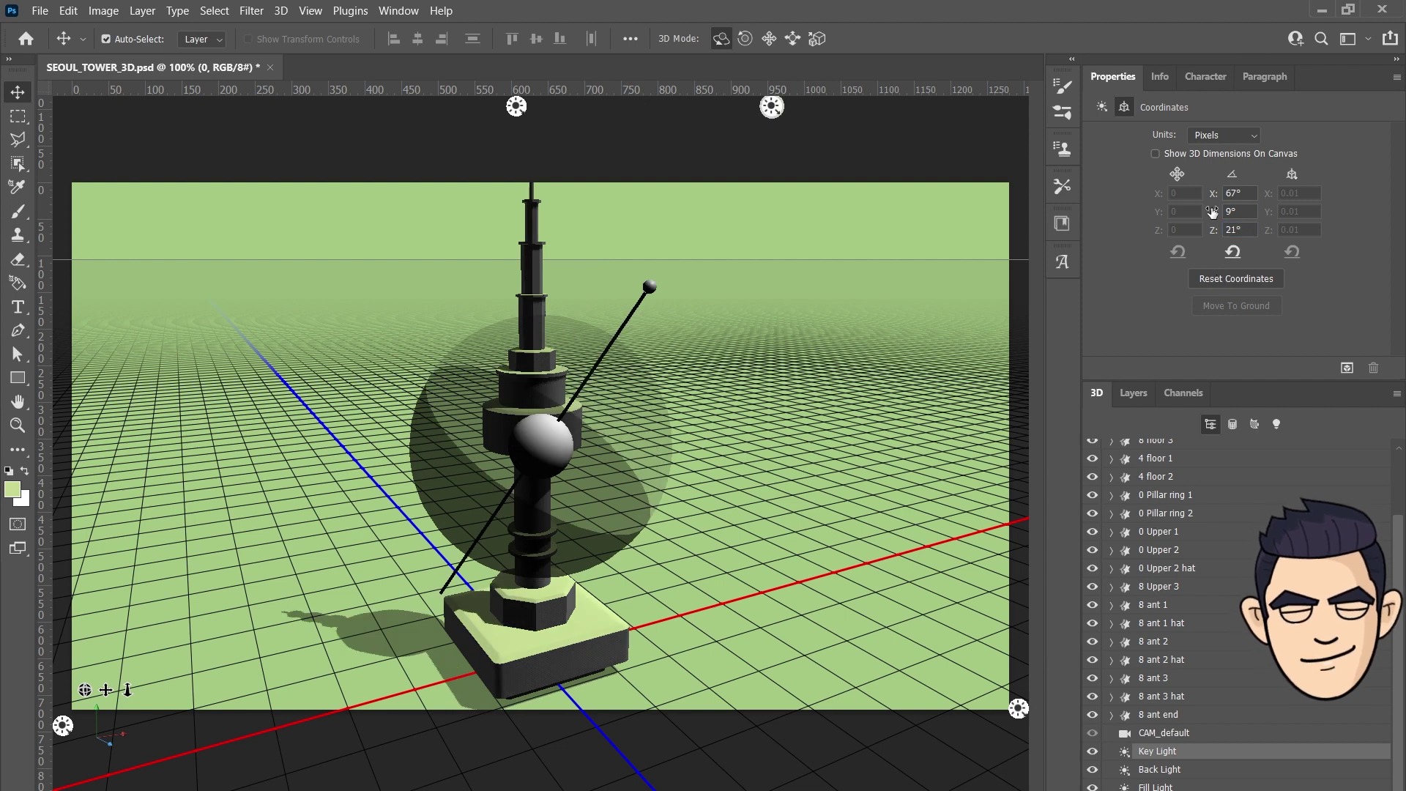
left_click(1102, 107)
type("100")
key("Return")
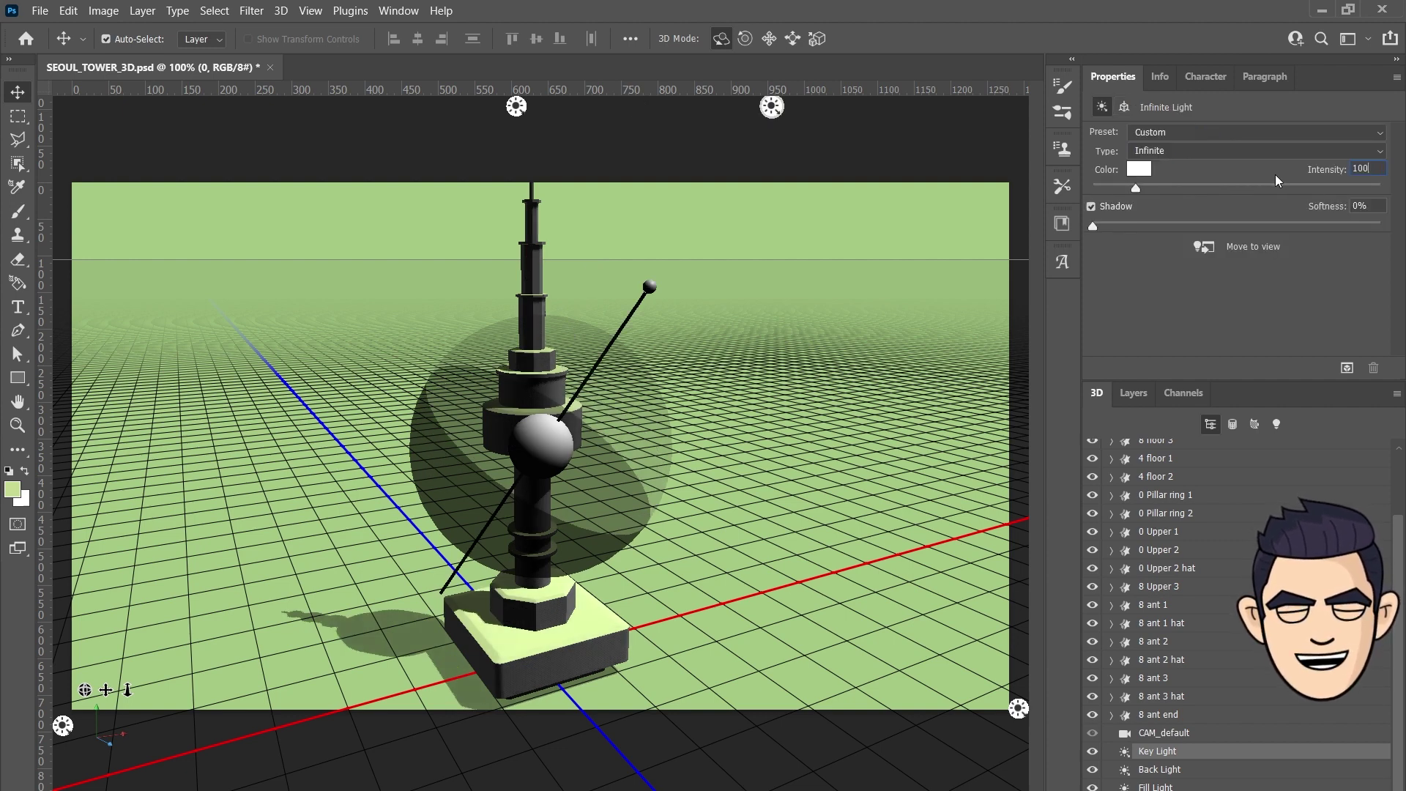
Step: Rotate the fill light to X -37°, Y -80°, Z -1°
left_click(1159, 769)
left_click(1124, 107)
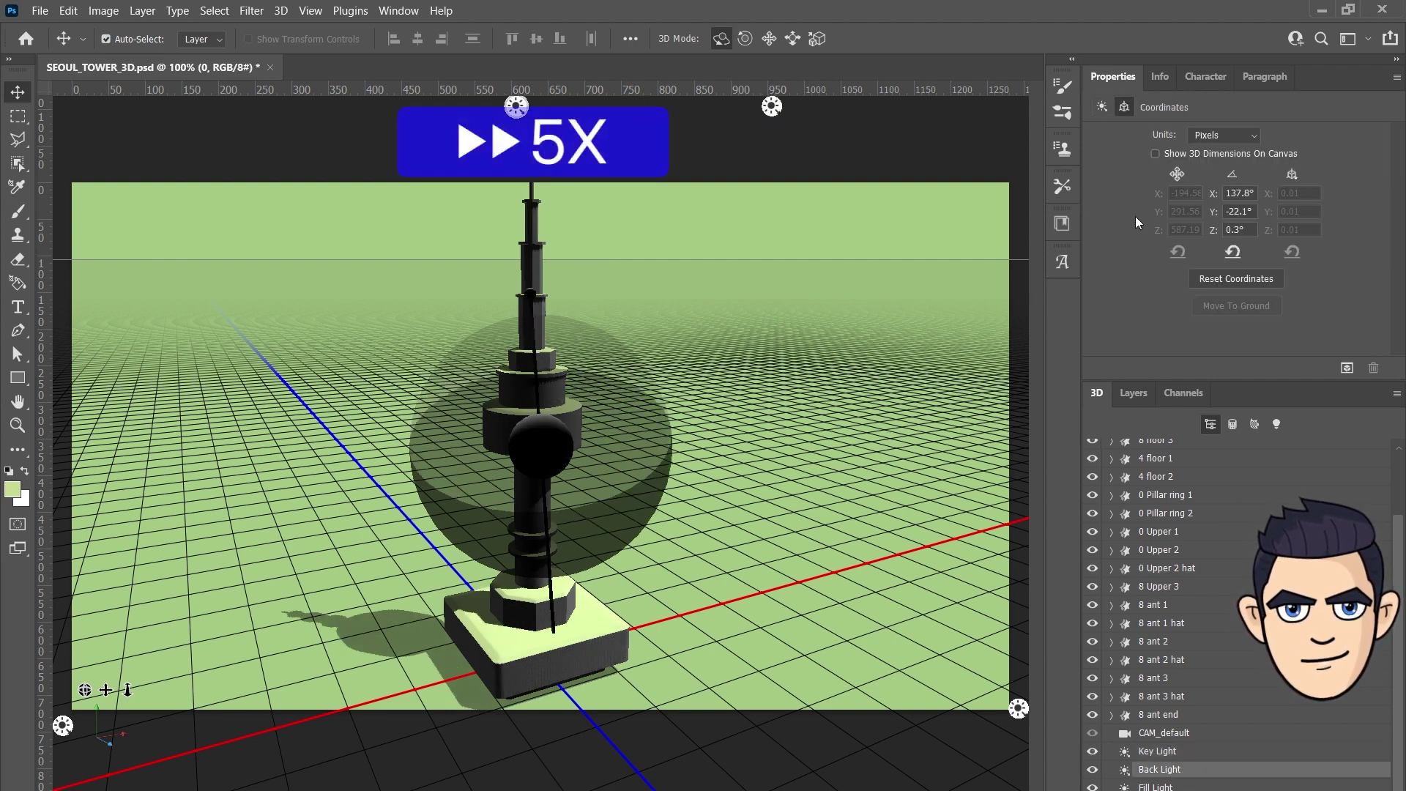
left_click(1102, 107)
left_click(1156, 786)
left_click(1124, 107)
type("-37")
key("Tab")
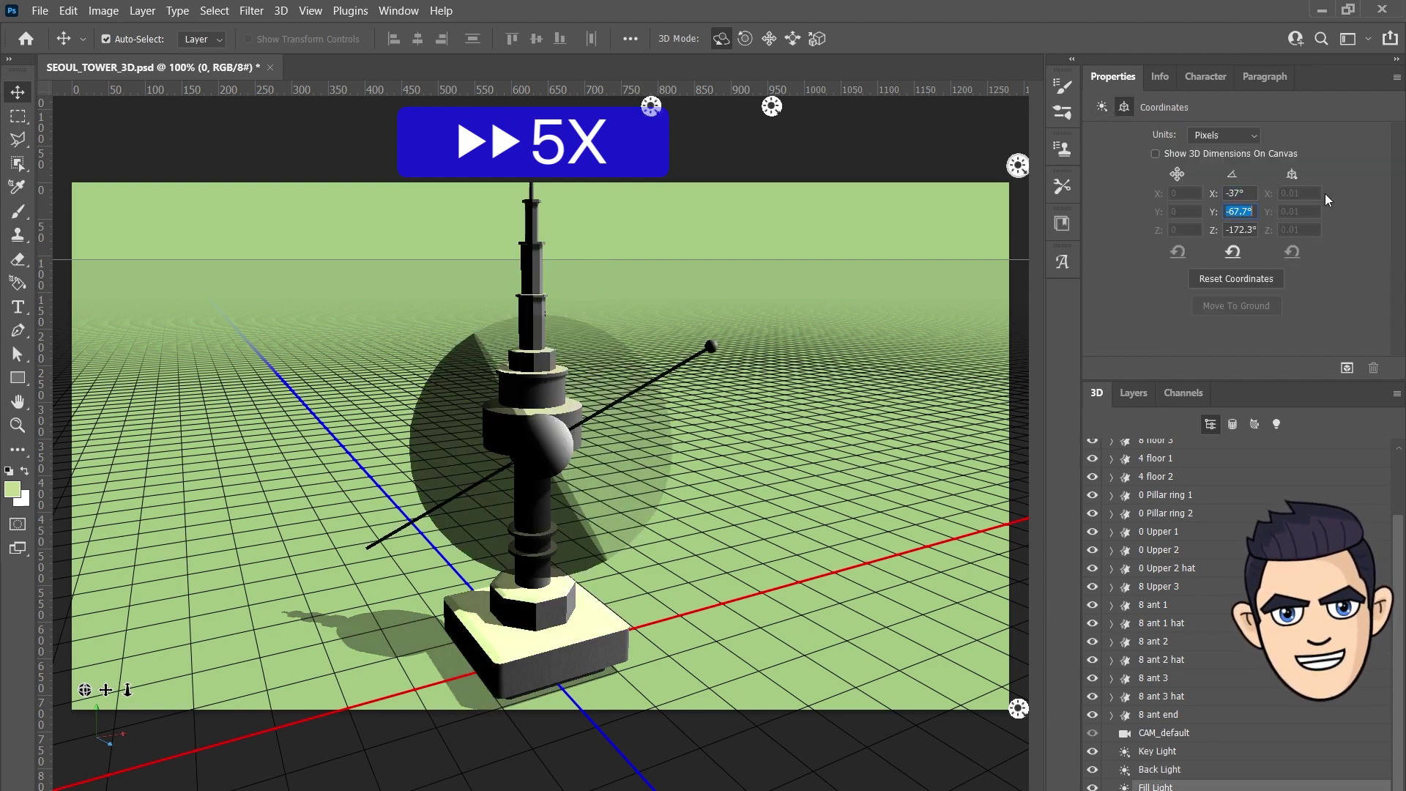
type("-80")
key("Tab")
type("-1")
key("Return")
Step: Set the next light's rotation to X -240° and Y 65°
left_click(1101, 107)
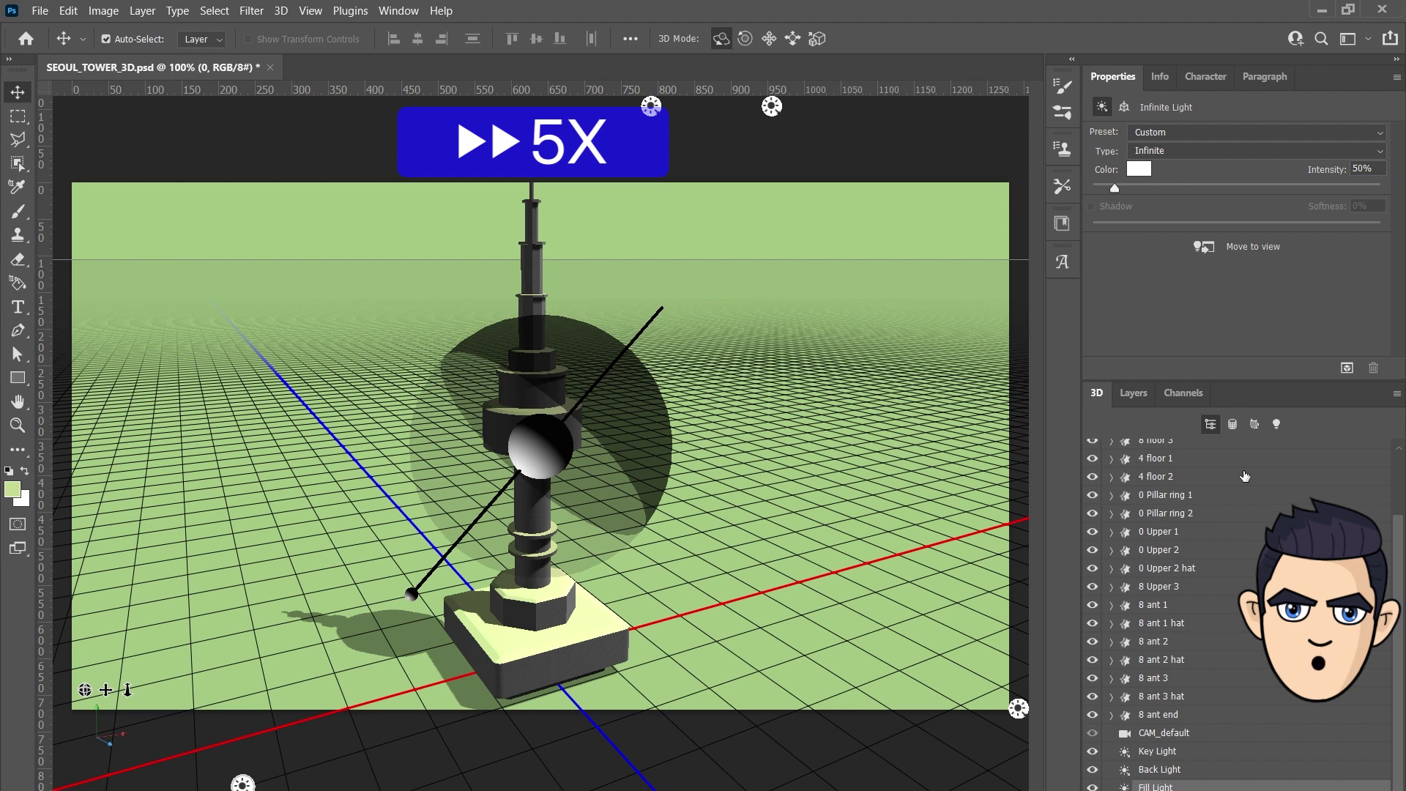
left_click(1124, 107)
type("-240")
key("Tab")
type("65")
key("Tab")
left_click(1101, 107)
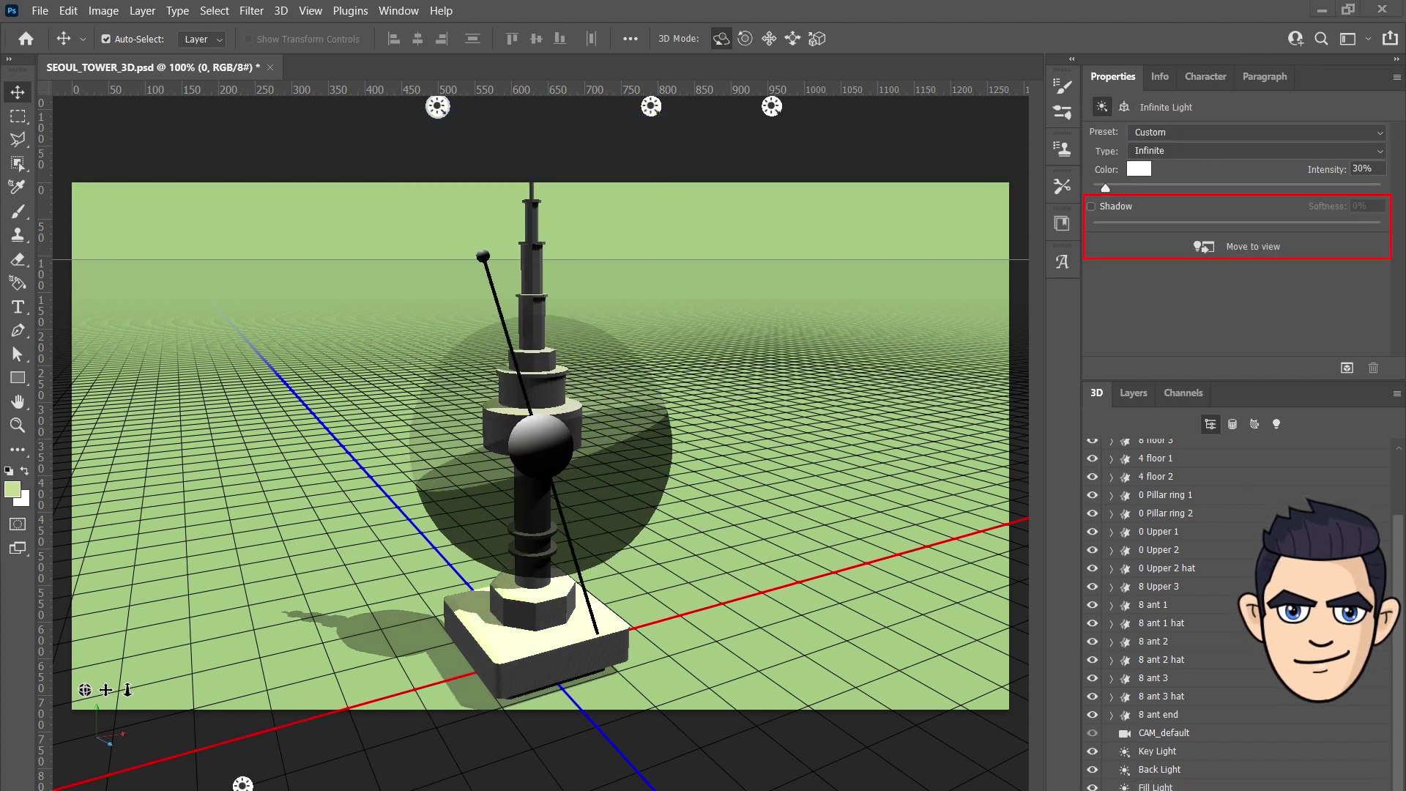
Step: Give the key light 100% shadow softness; set back light softness 100% with shadows left off
left_click(1184, 753)
type("100")
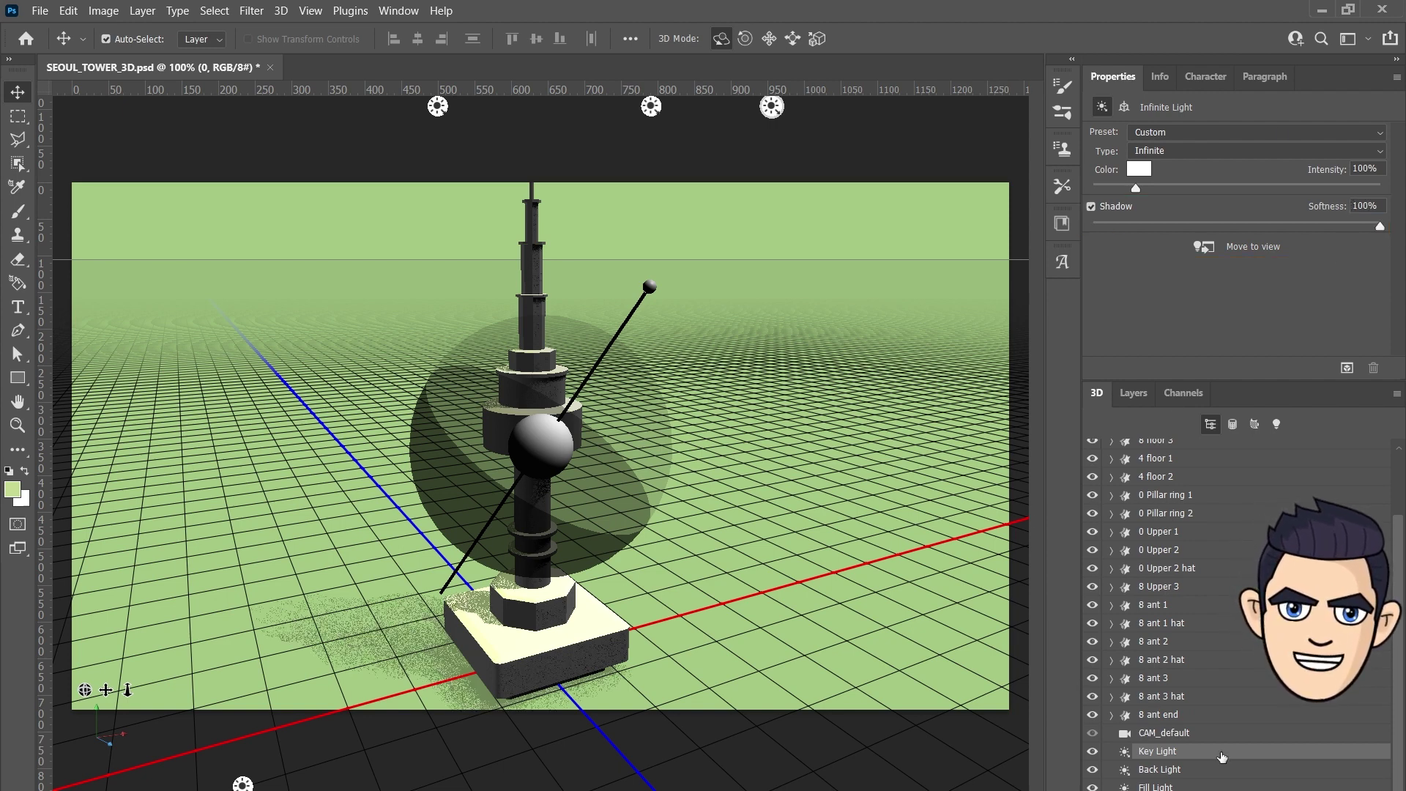
left_click(1204, 771)
left_click(1155, 786, "shift")
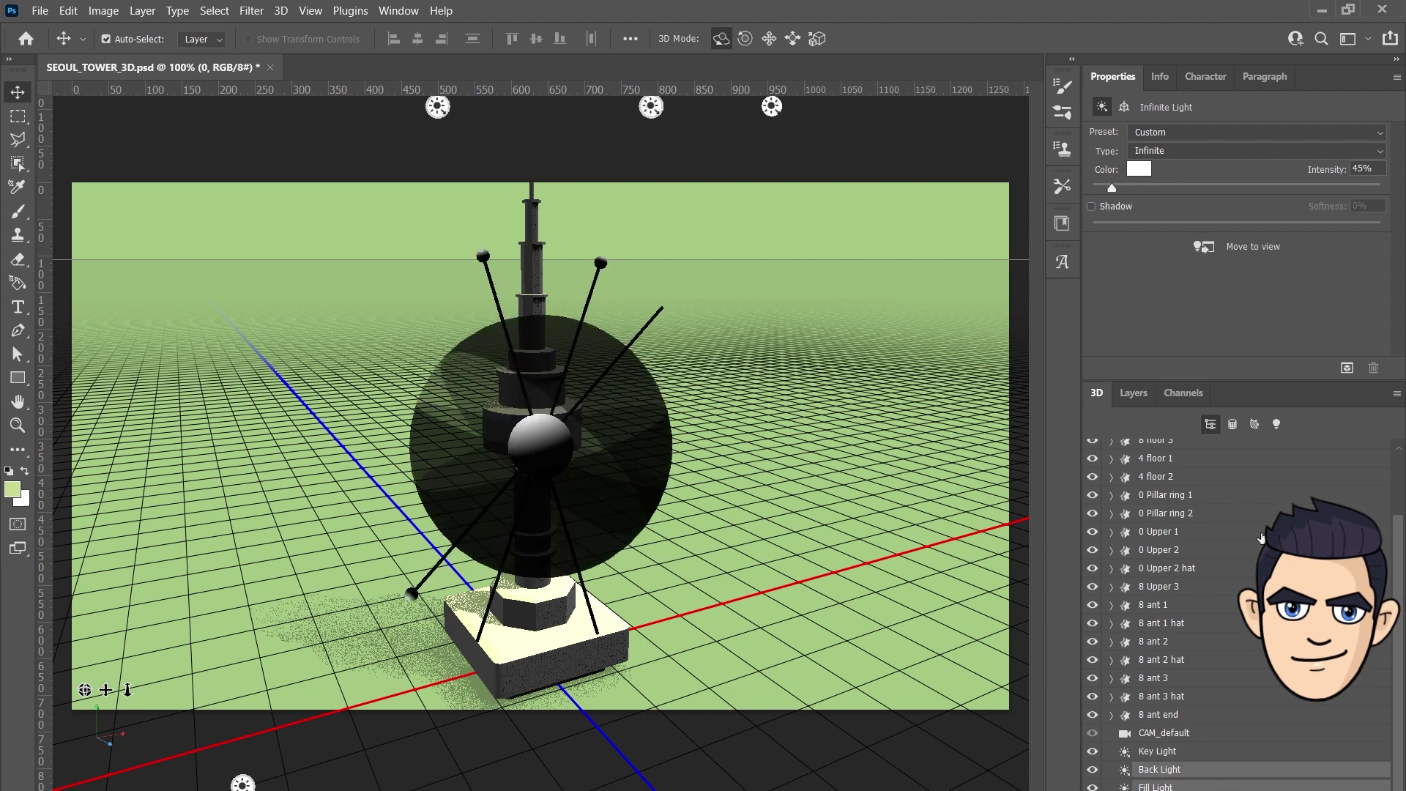
left_click(1092, 207)
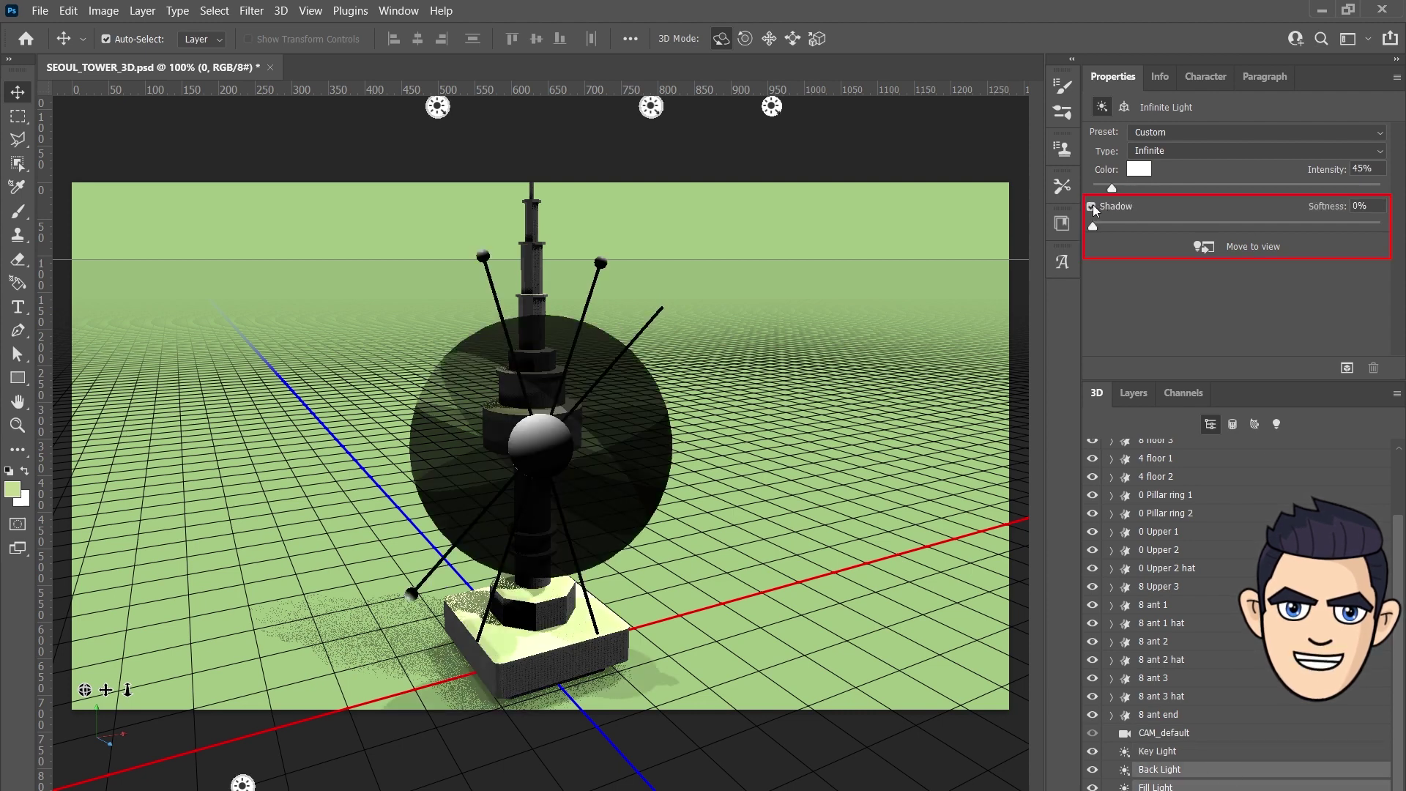
left_click(1371, 209)
type("100")
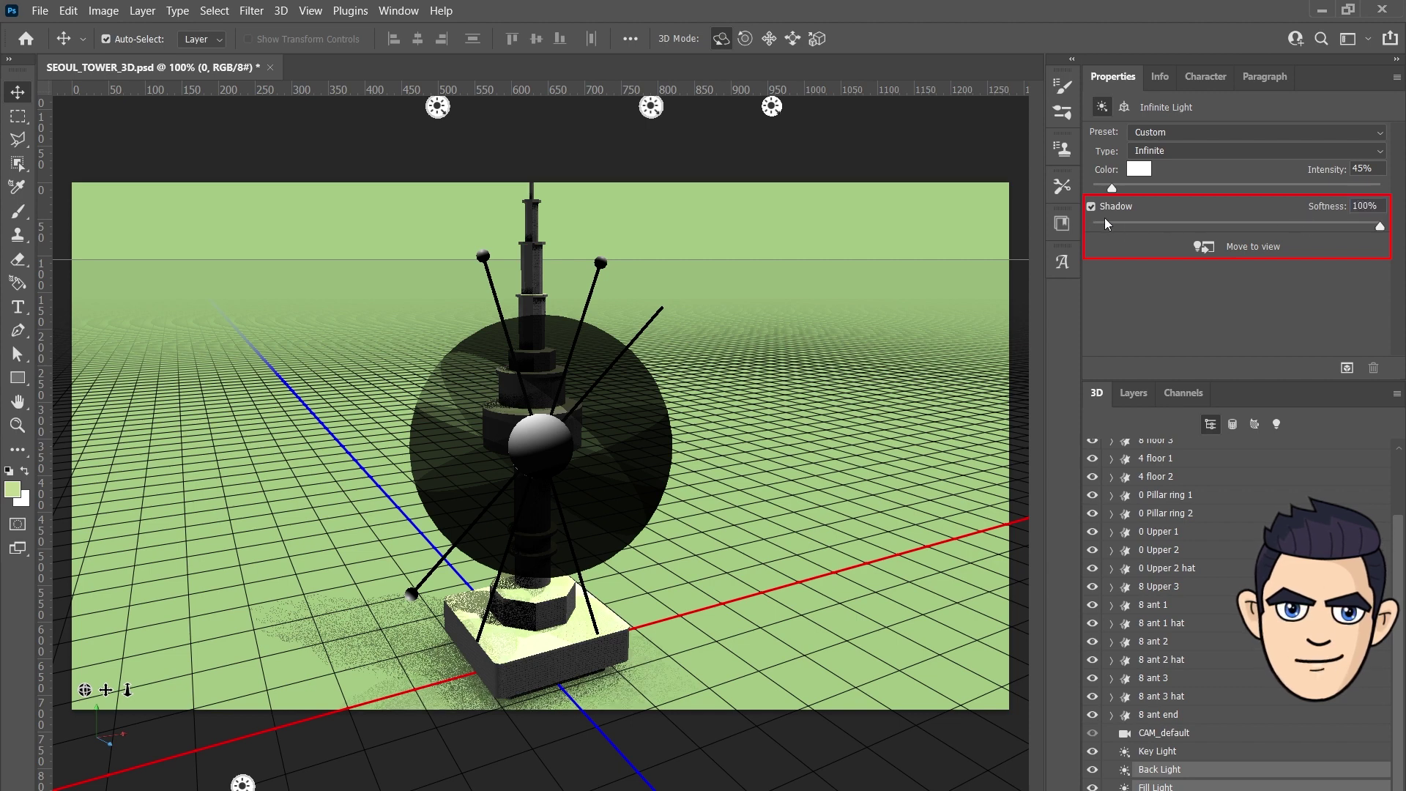
left_click(1092, 207)
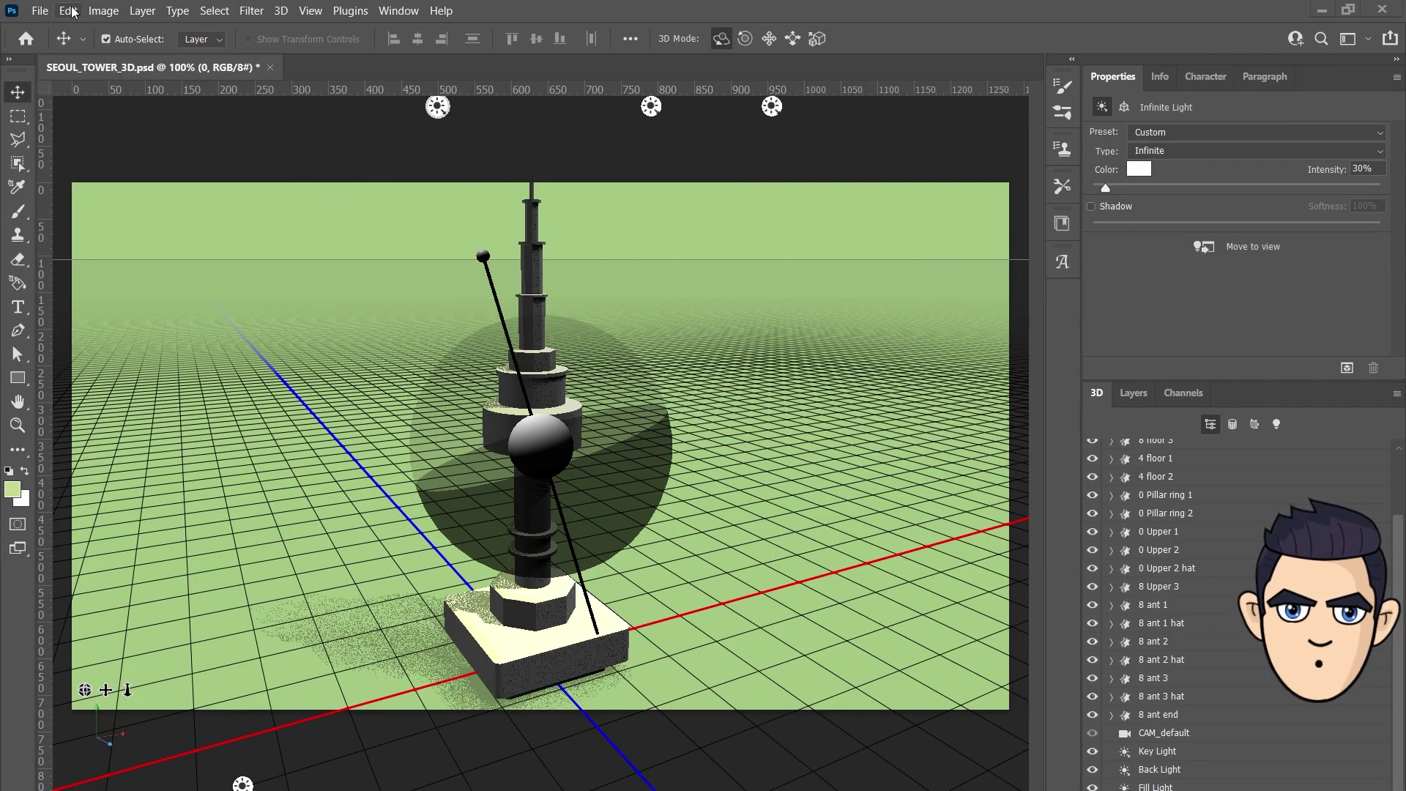
Step: Set the 3D Ray Tracer High Quality Threshold to 4 in Preferences and start a render
left_click(71, 13)
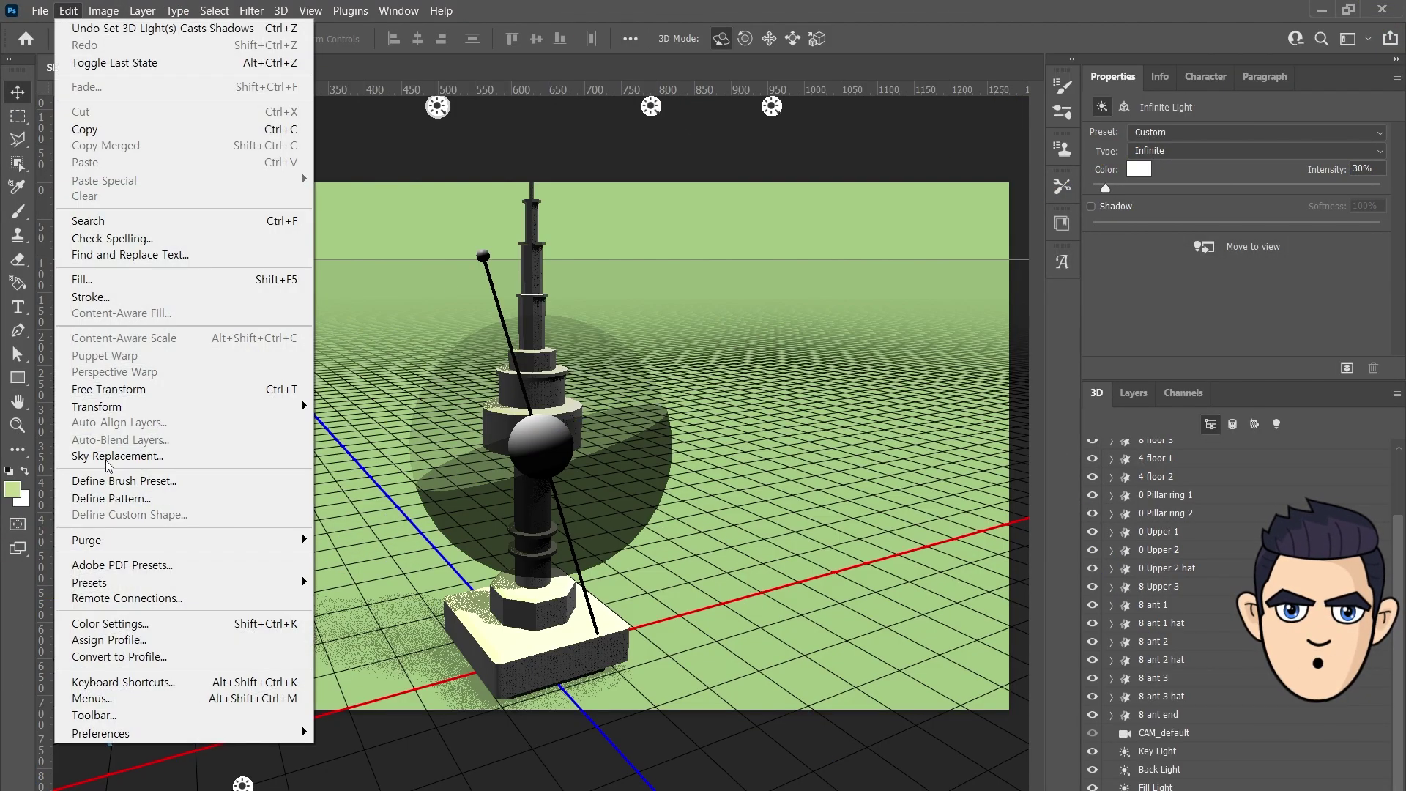
mouse_move(99, 732)
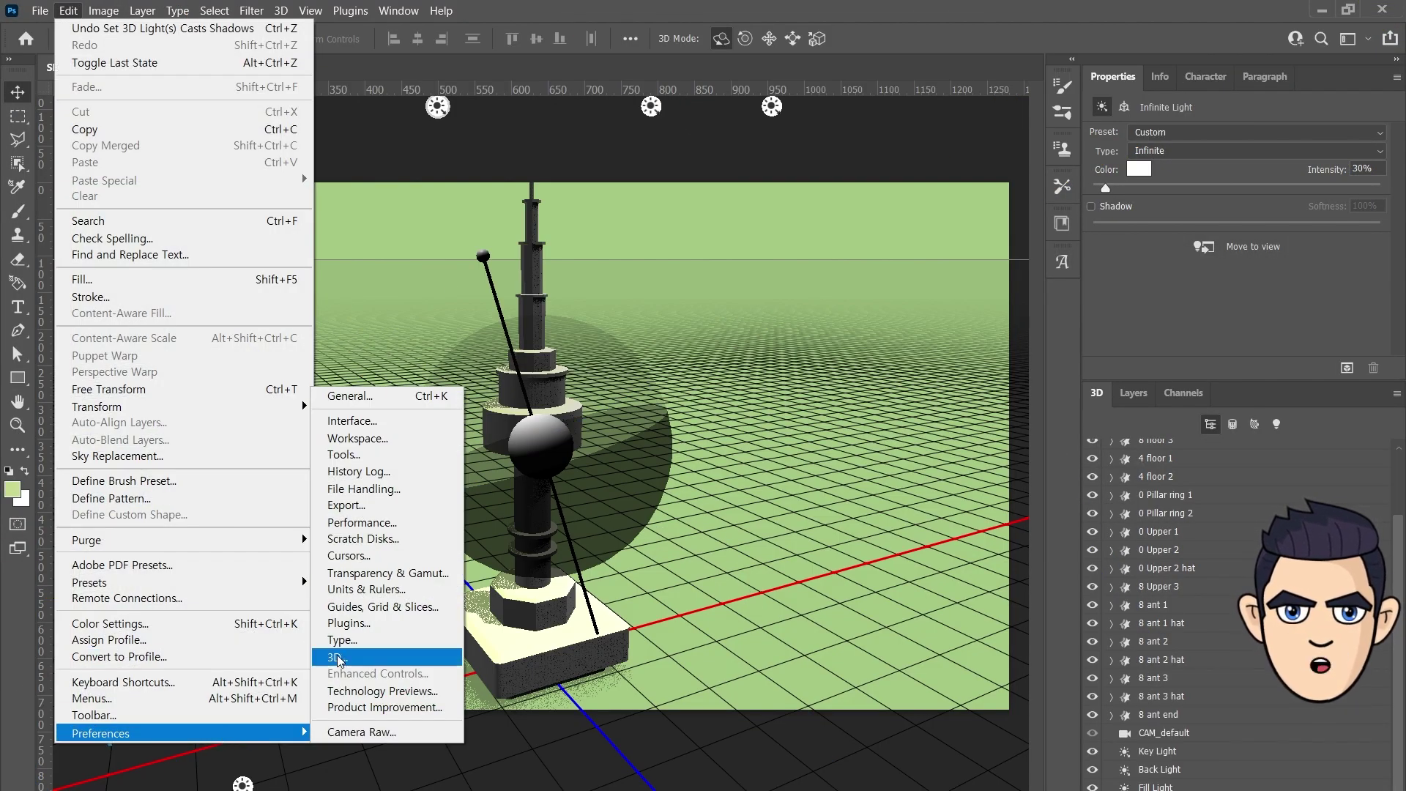
left_click(339, 657)
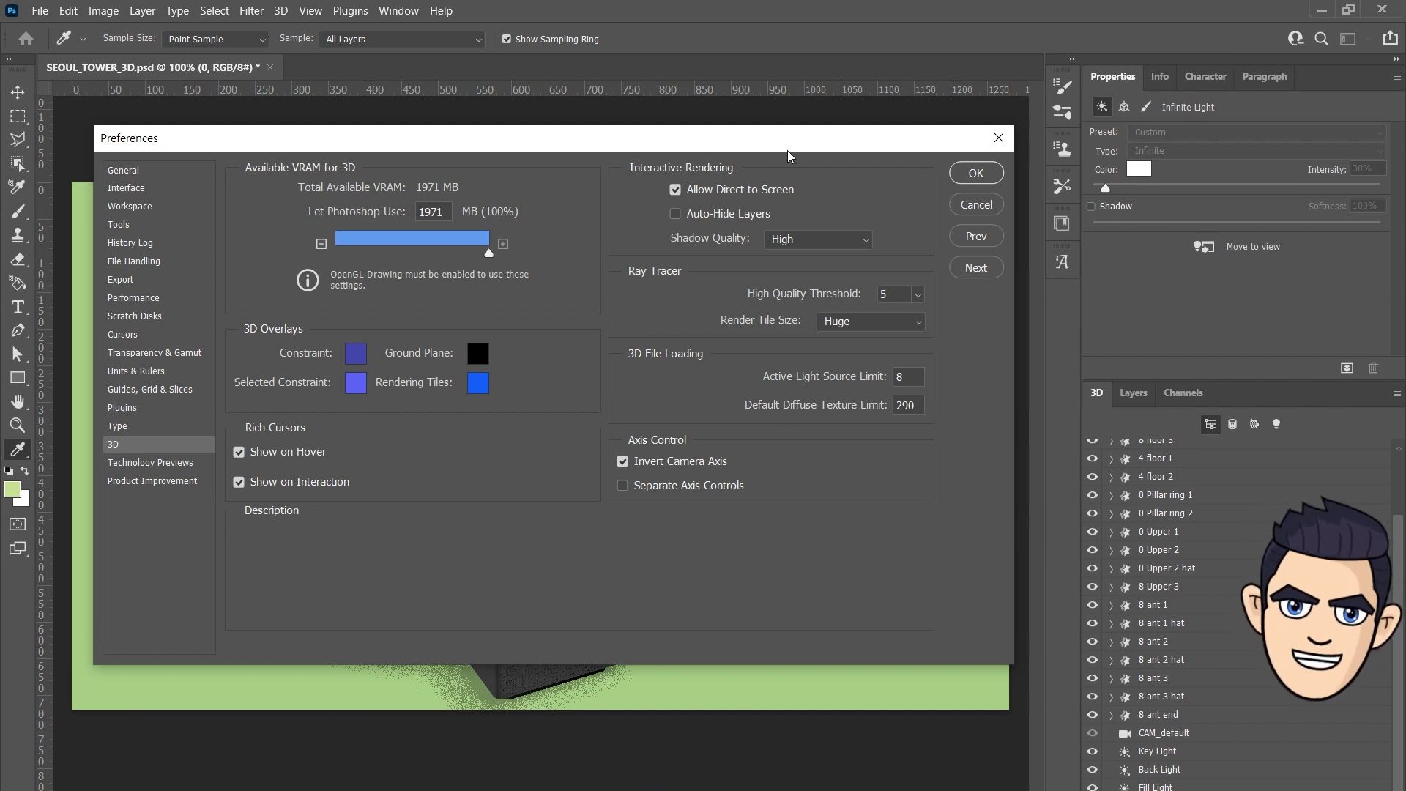
left_click(918, 297)
left_click(851, 300)
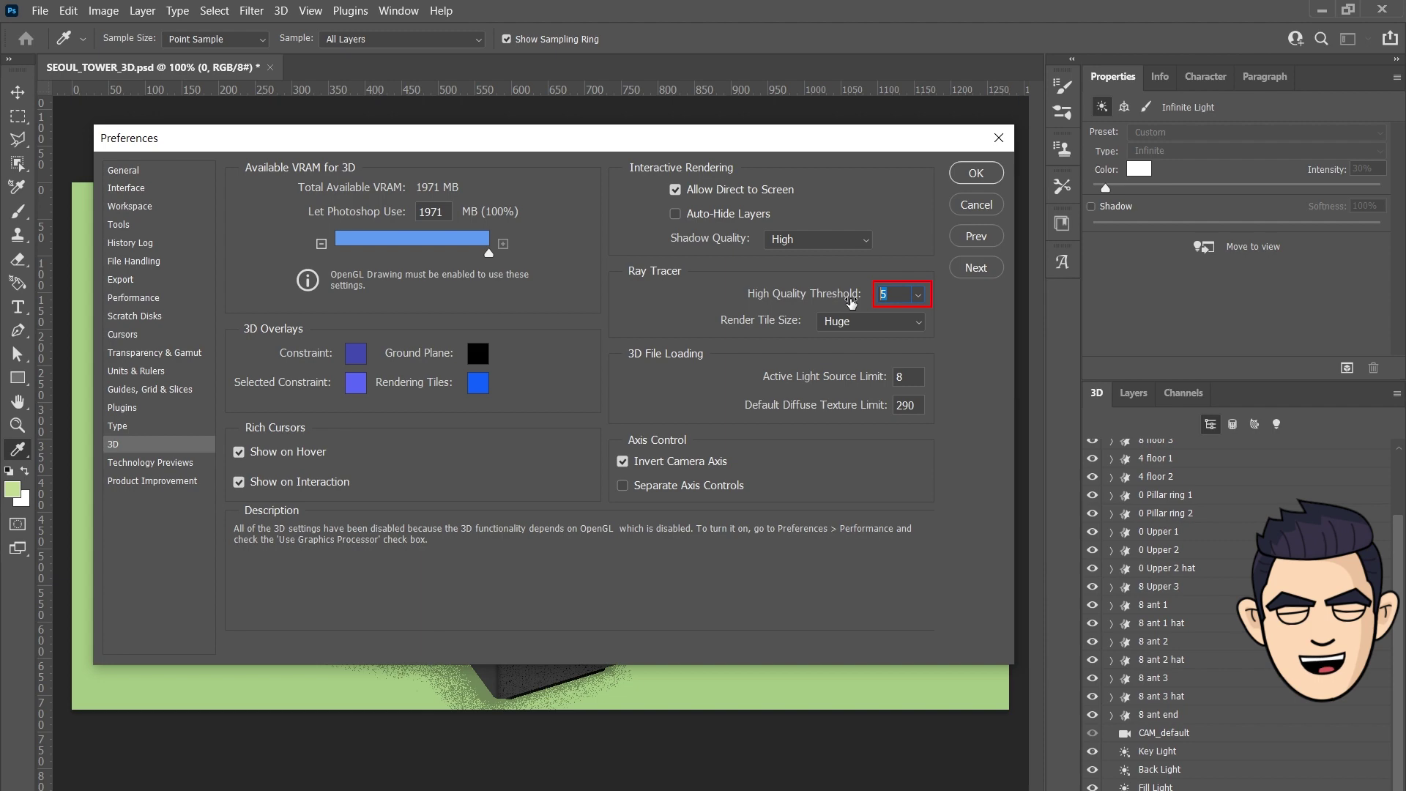
left_click(977, 176)
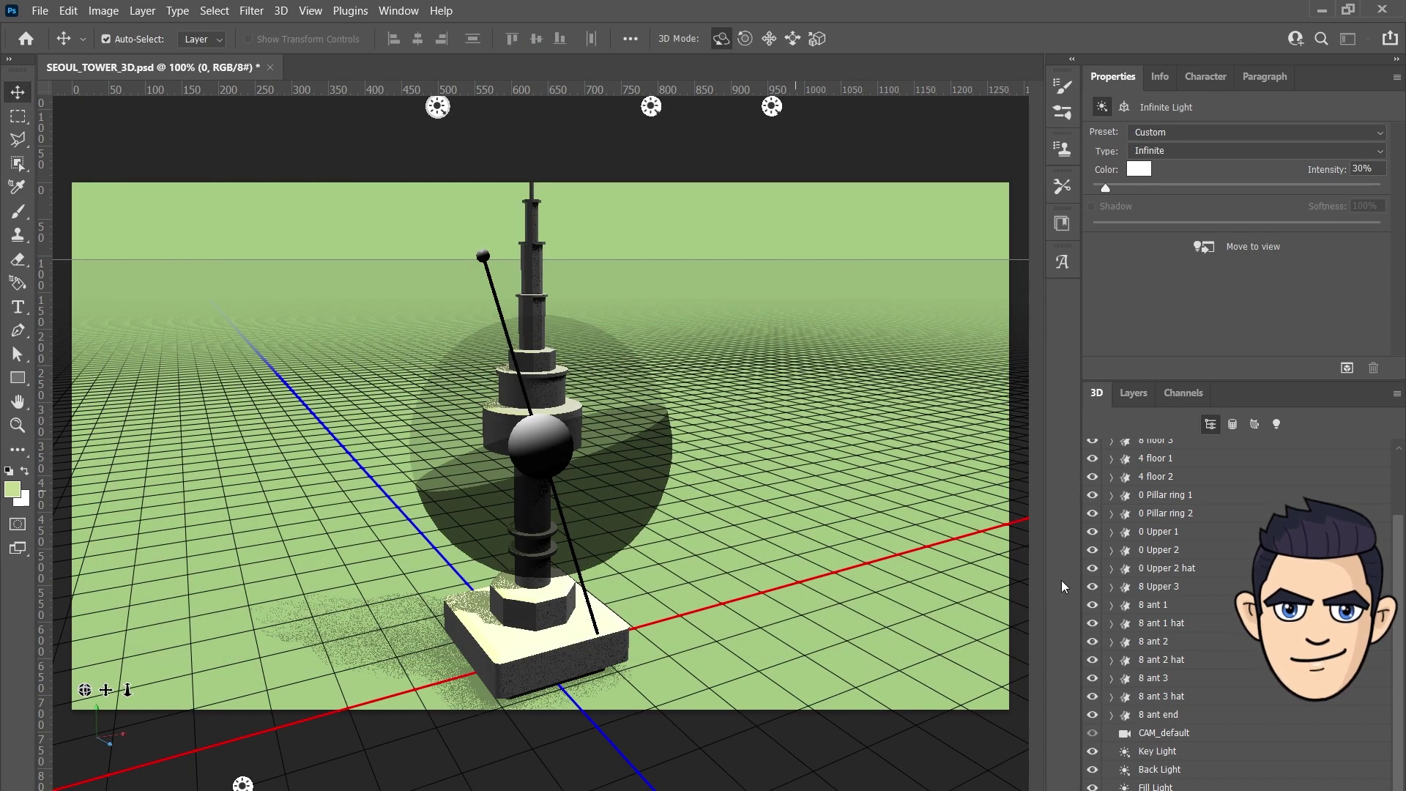
left_click(1347, 369)
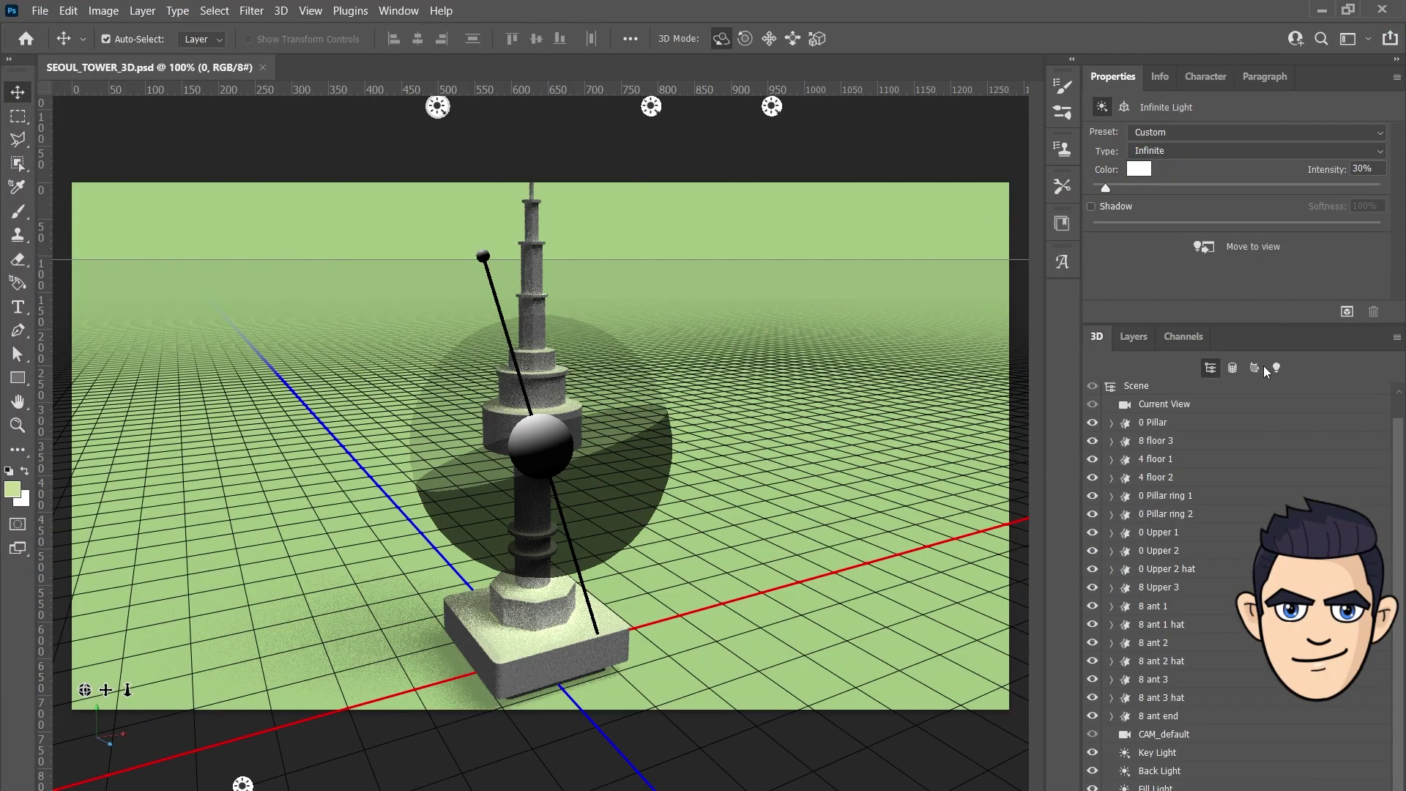
Step: Remove the material's base colour texture and set its metallic value to 0%
left_click(1255, 368)
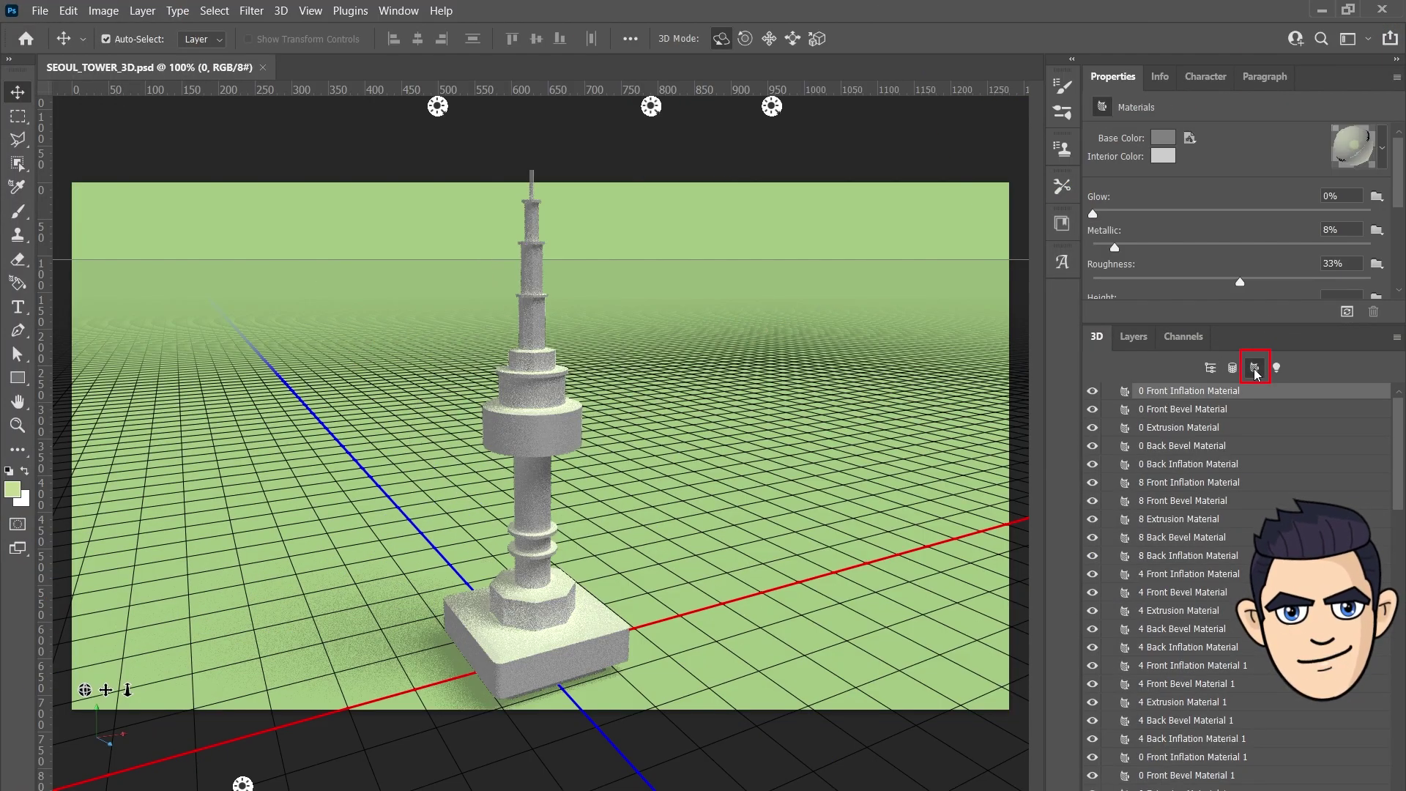
mouse_move(1396, 457)
left_mouse_down()
mouse_move(1397, 732)
mouse_move(1399, 395)
left_mouse_up()
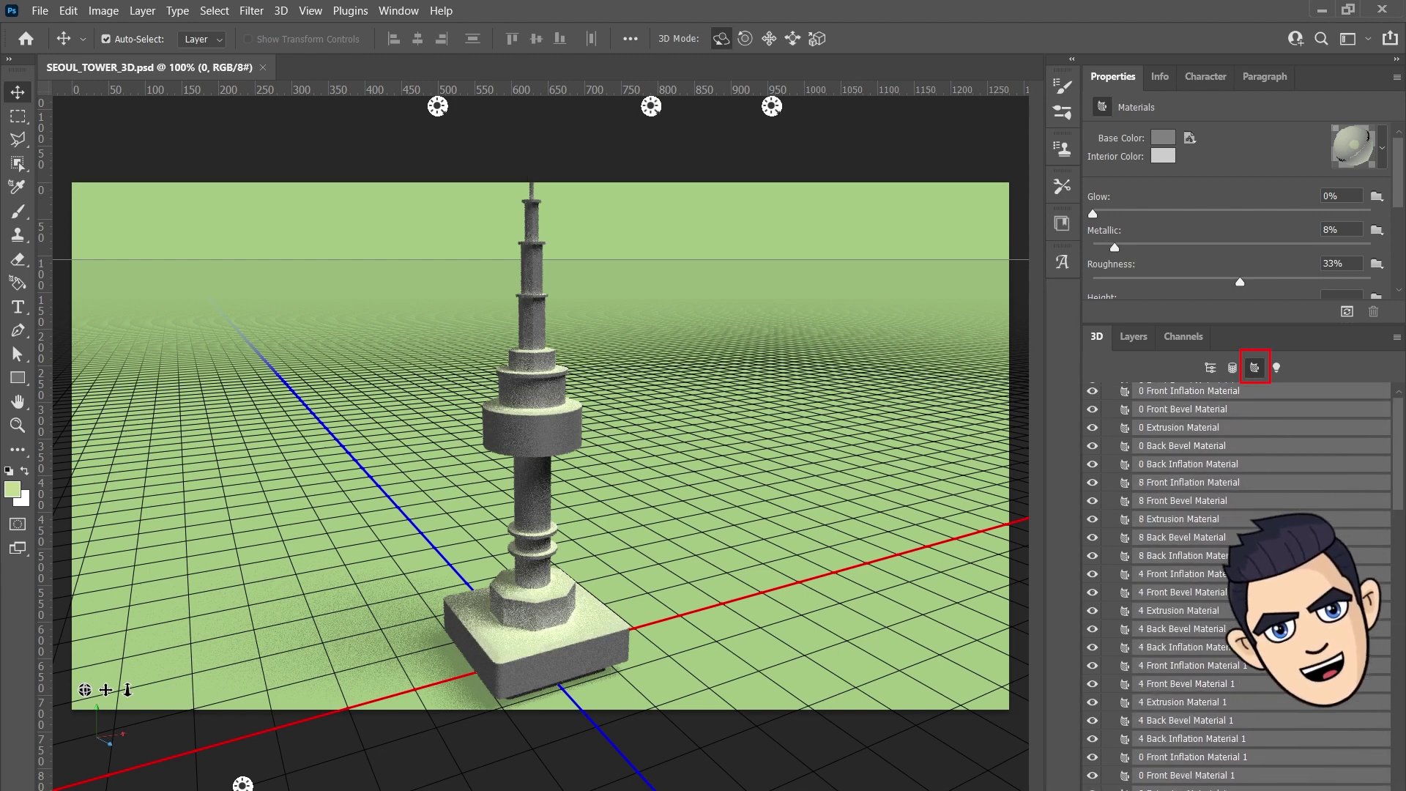
left_click_drag(1294, 322, 1295, 296)
left_click(1192, 138)
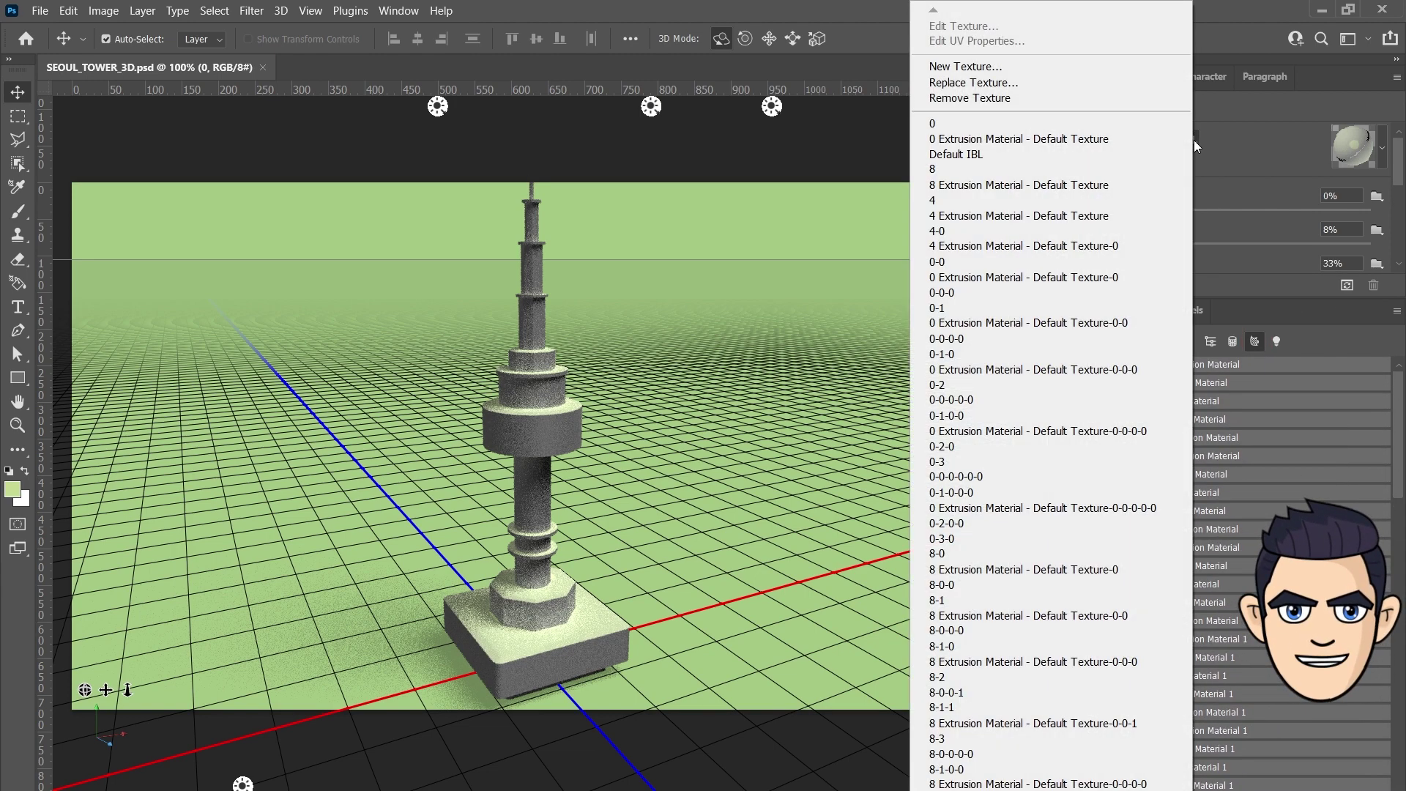
left_click(1030, 99)
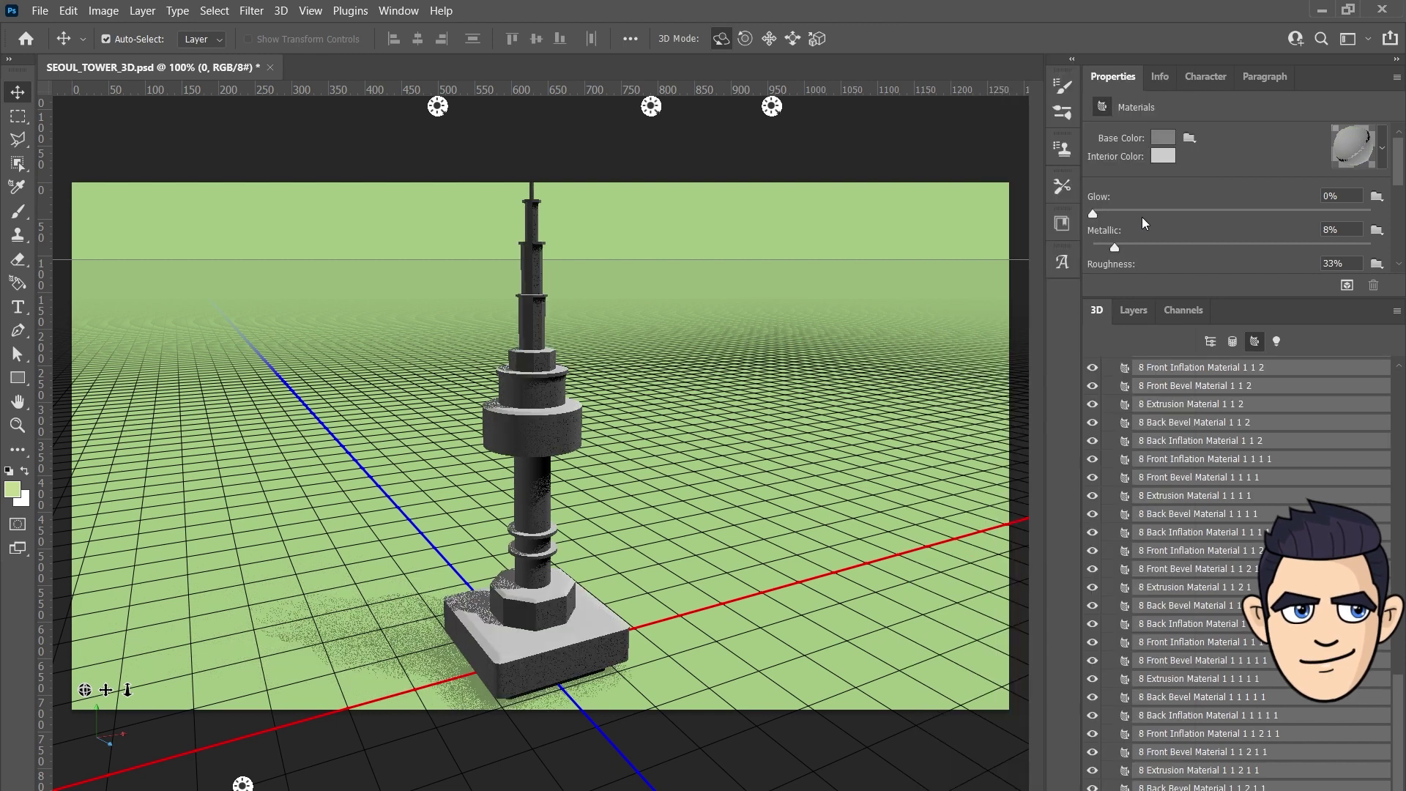
double_click(1344, 229)
type("0")
key("Return")
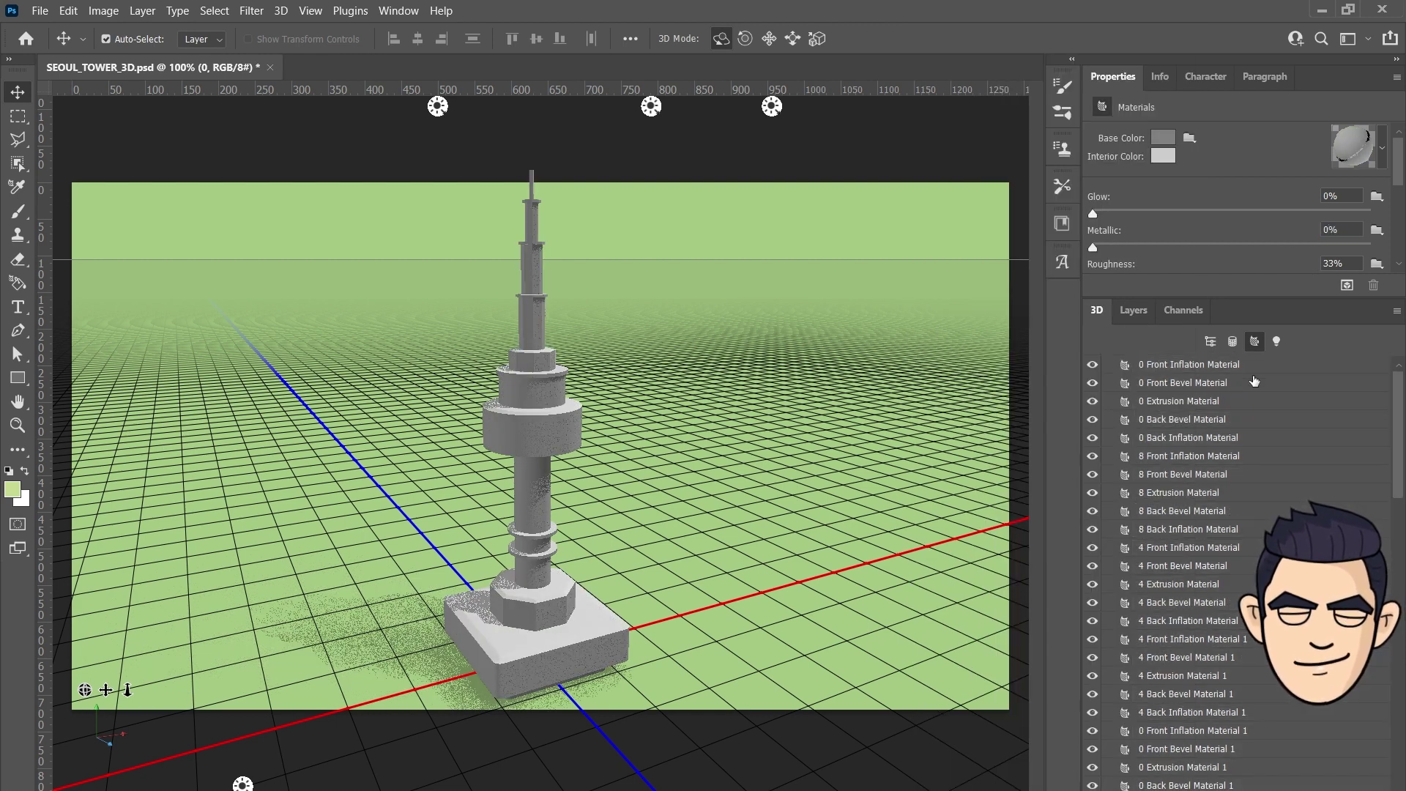
Step: Set roughness to 30% for all the tower materials
left_click(1277, 376)
key("ctrl+a")
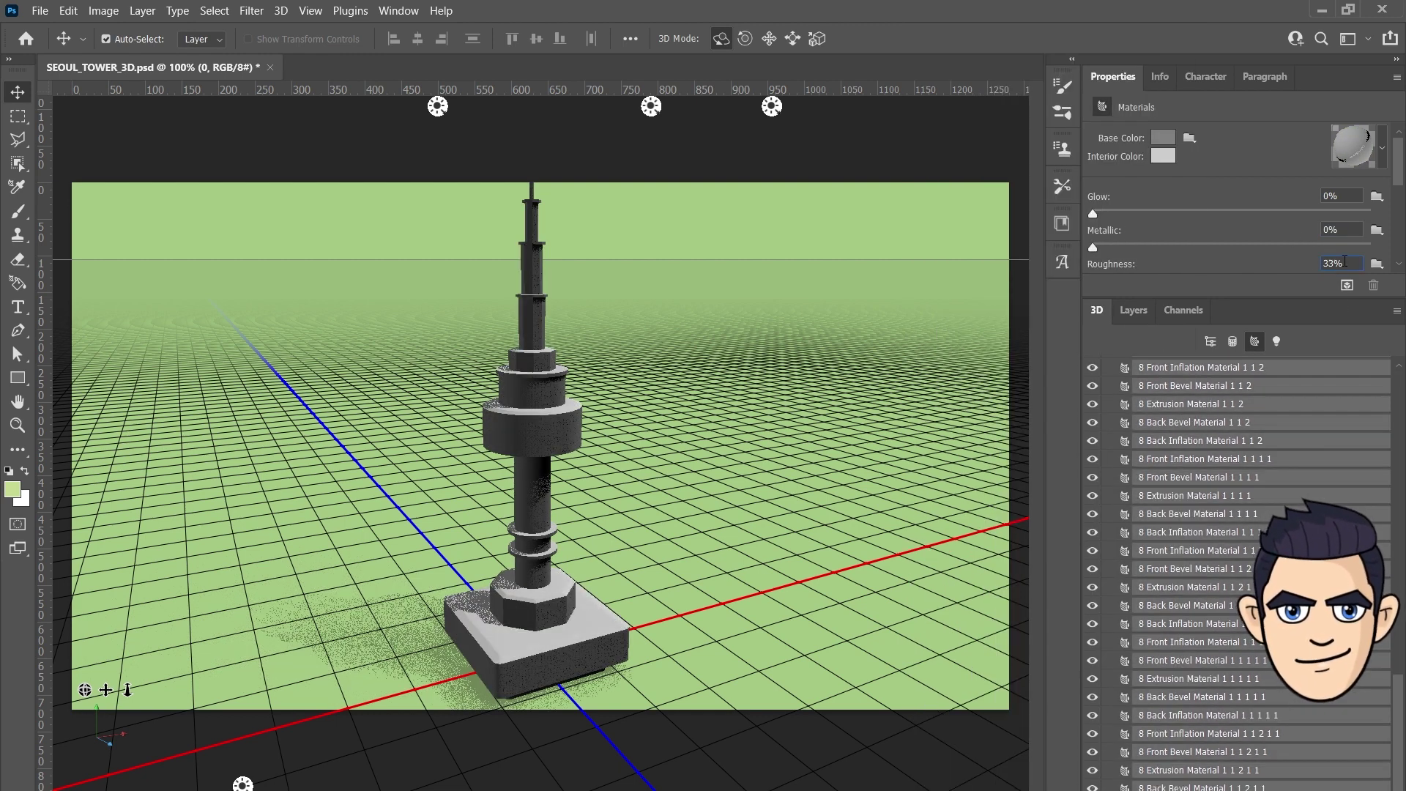
type("30")
key("Return")
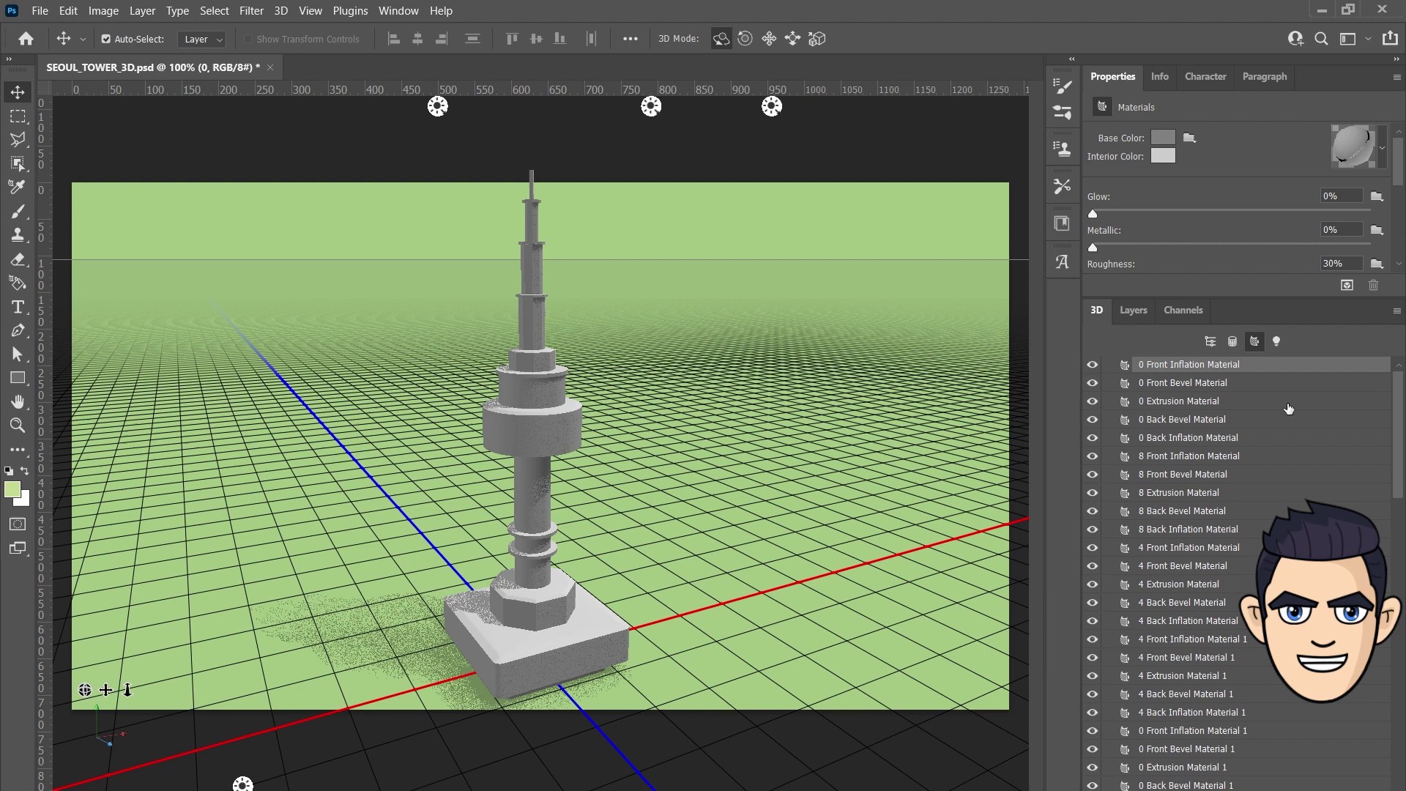
Step: Give all materials base colour RGB 200, 200, 200, then select the 4 floor 2 mesh
left_click_drag(1396, 469, 1396, 658)
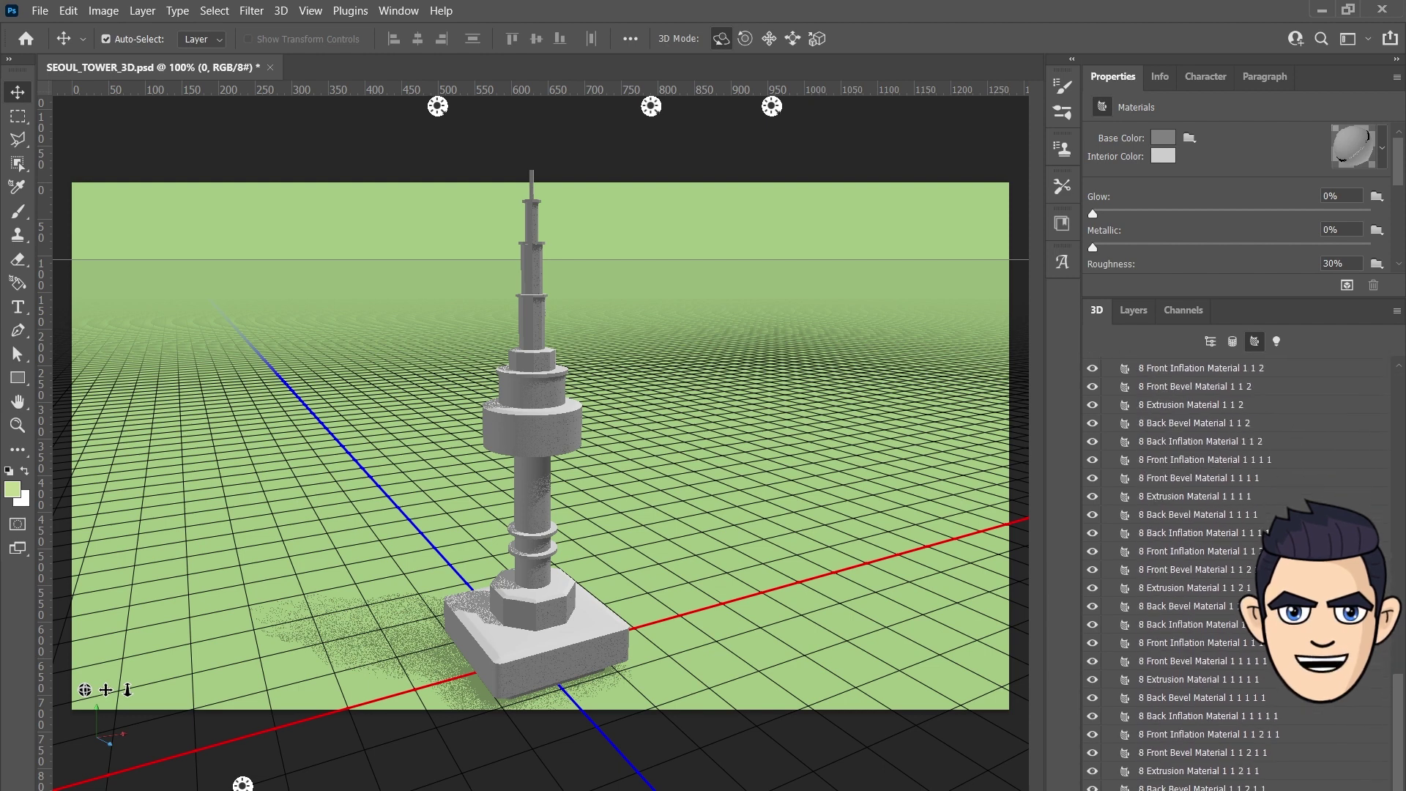
left_click(1362, 661, "shift")
left_click(1169, 141)
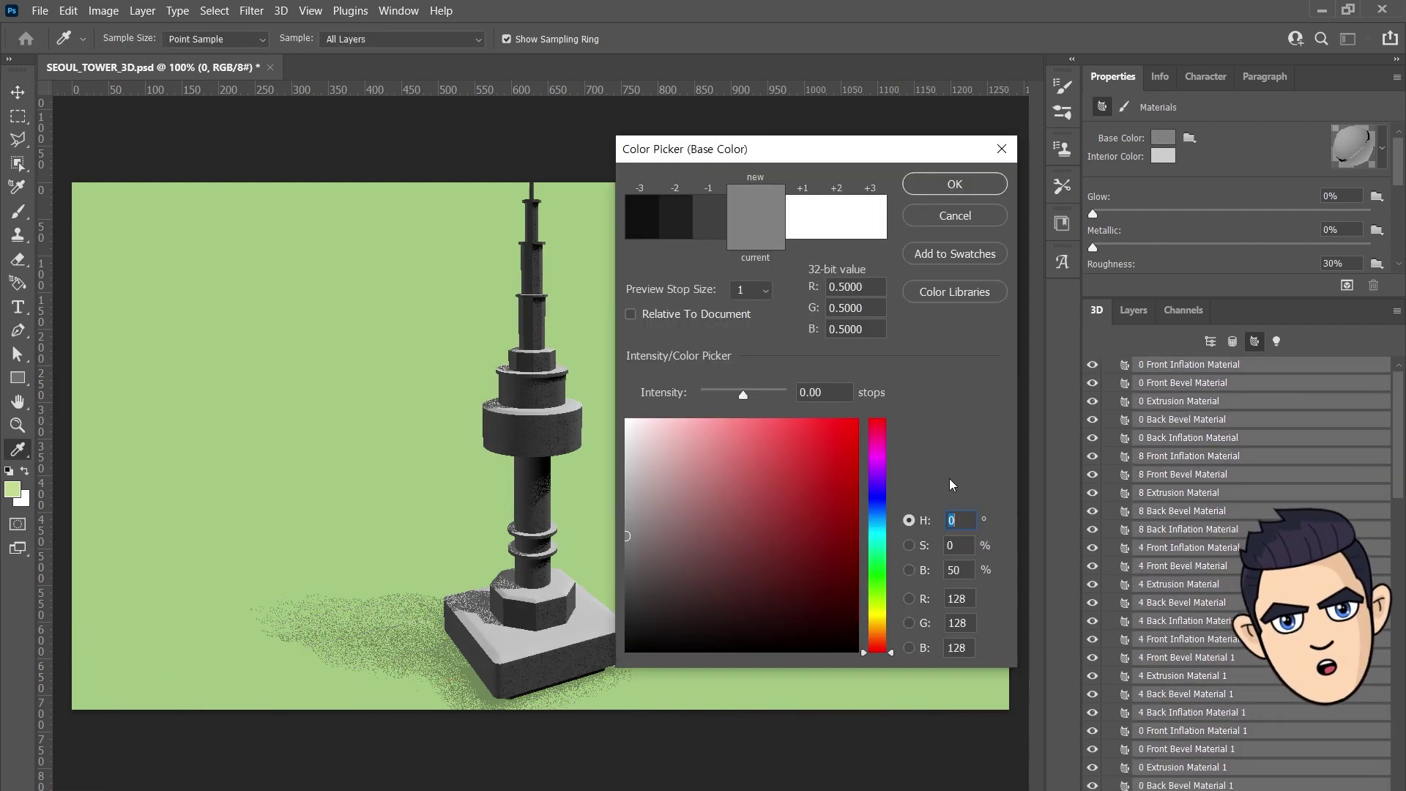
left_click(956, 599)
type("200")
key("Tab")
type("200")
key("Tab")
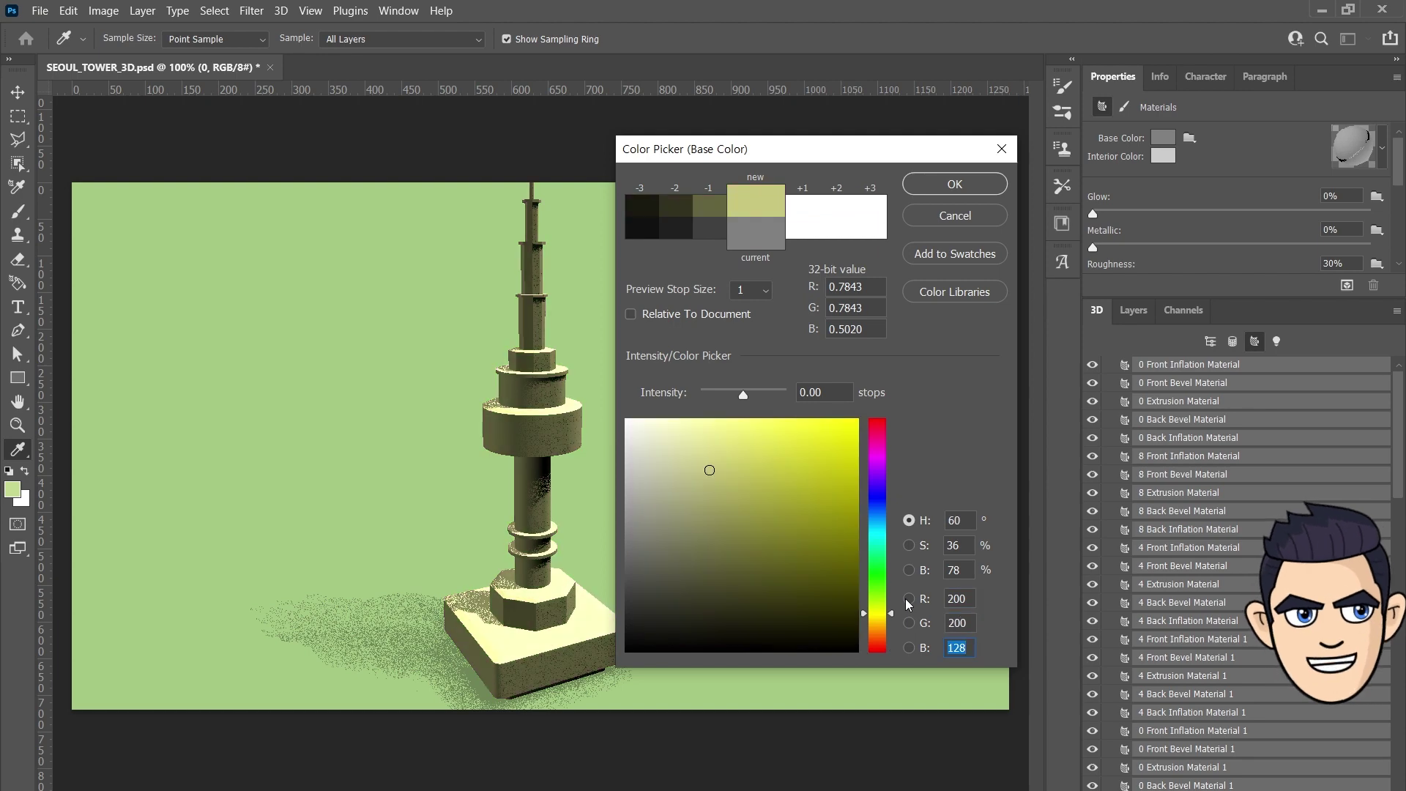
type("200")
key("Return")
left_click(1210, 342)
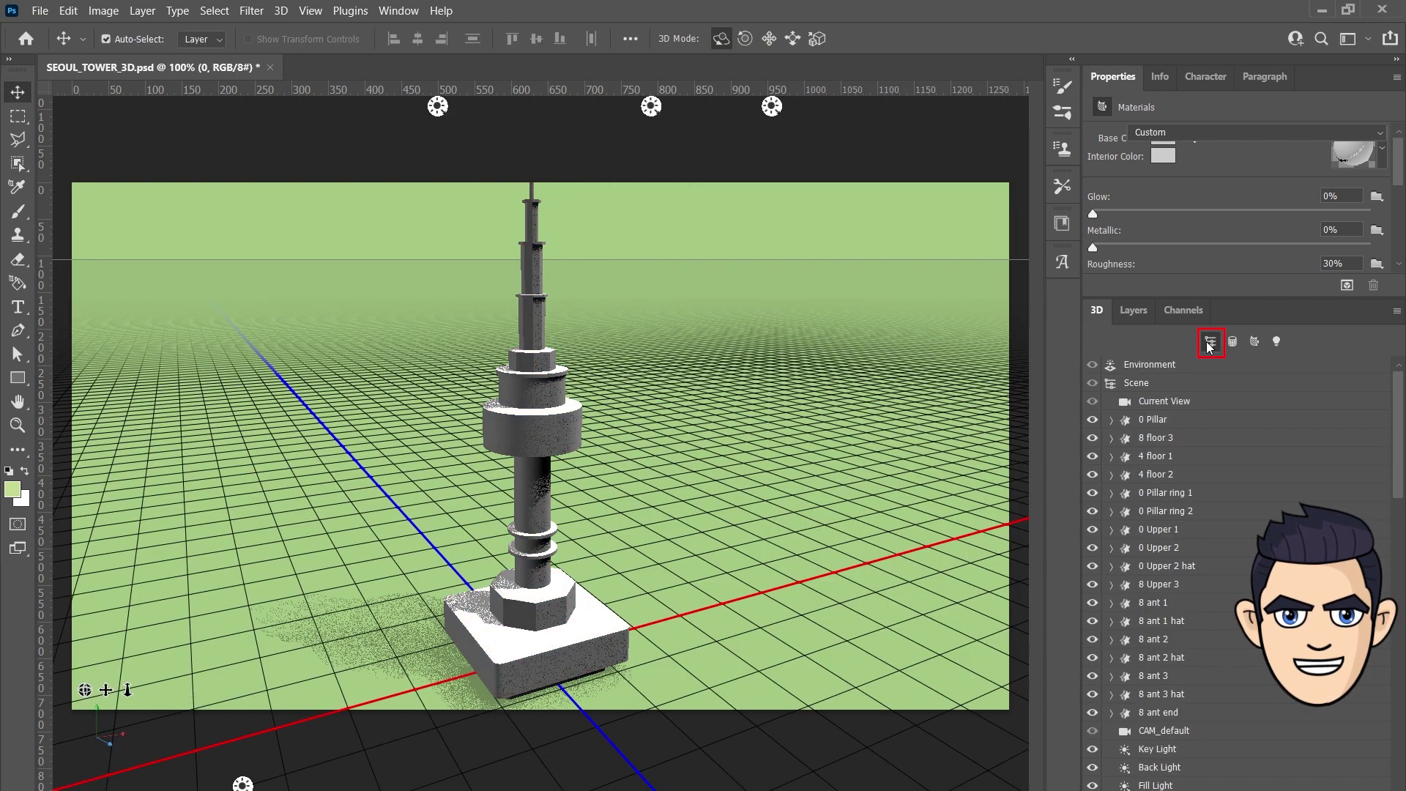
left_click(1155, 474)
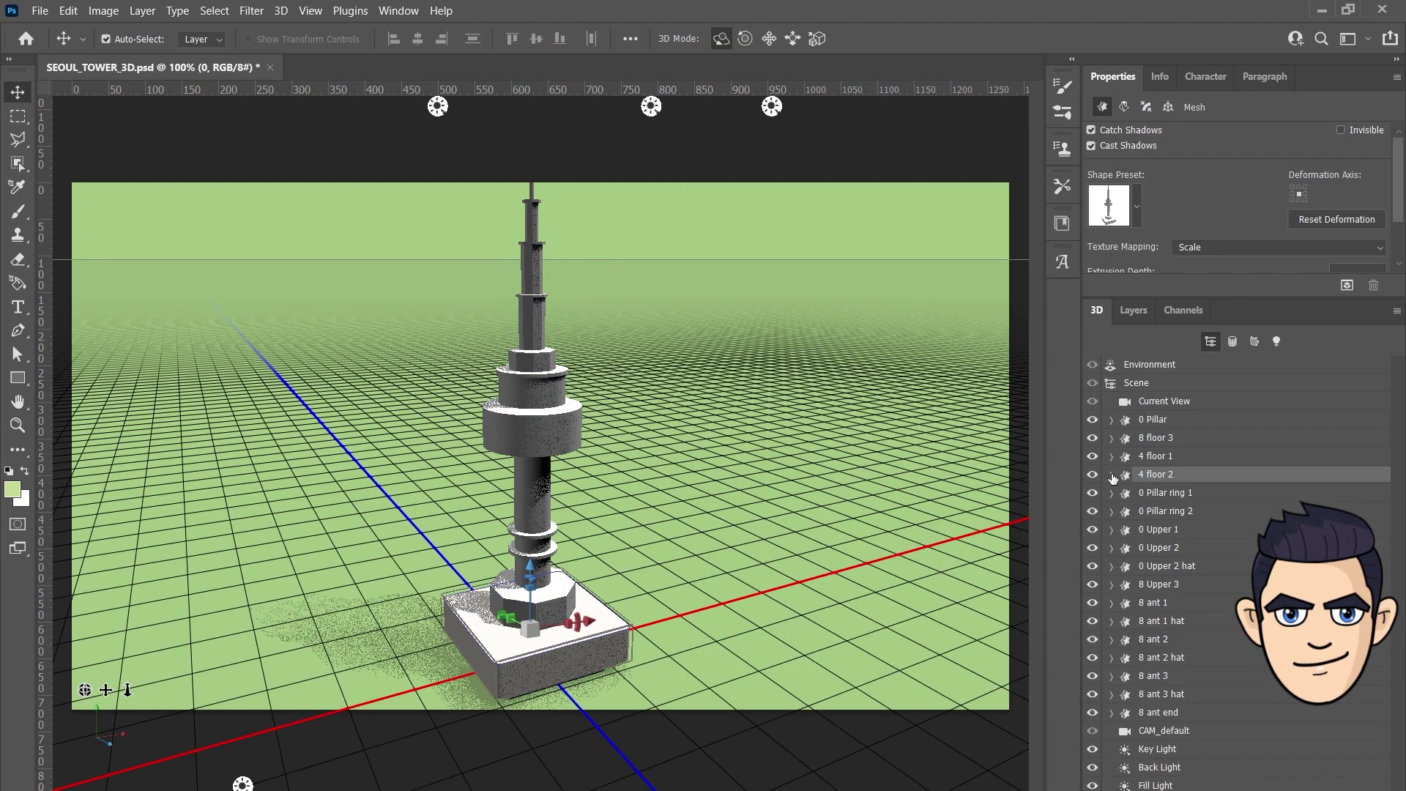
Step: Load floor 2.jpg as the base colour texture of the 4 Extrusion Material
left_click(1185, 530)
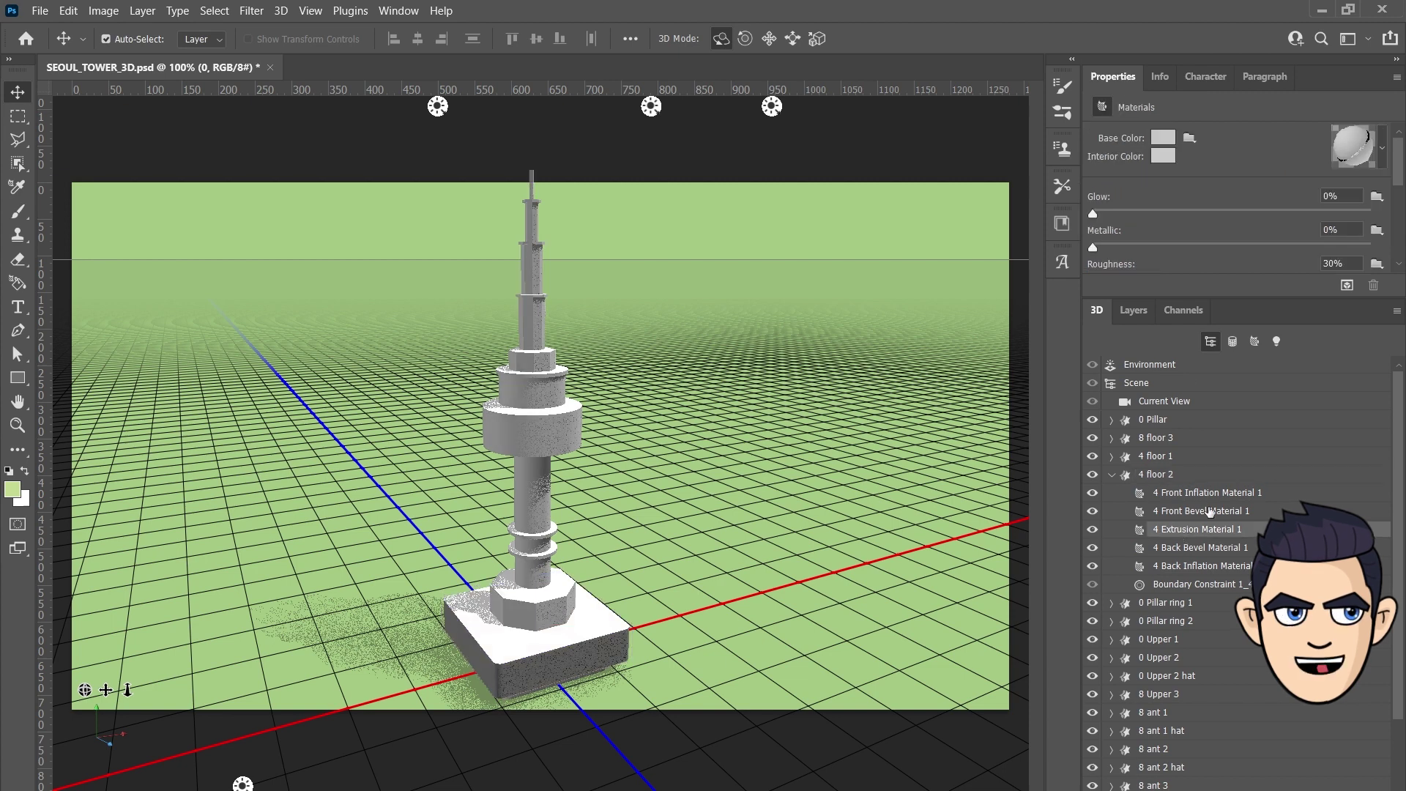
left_click(1186, 138)
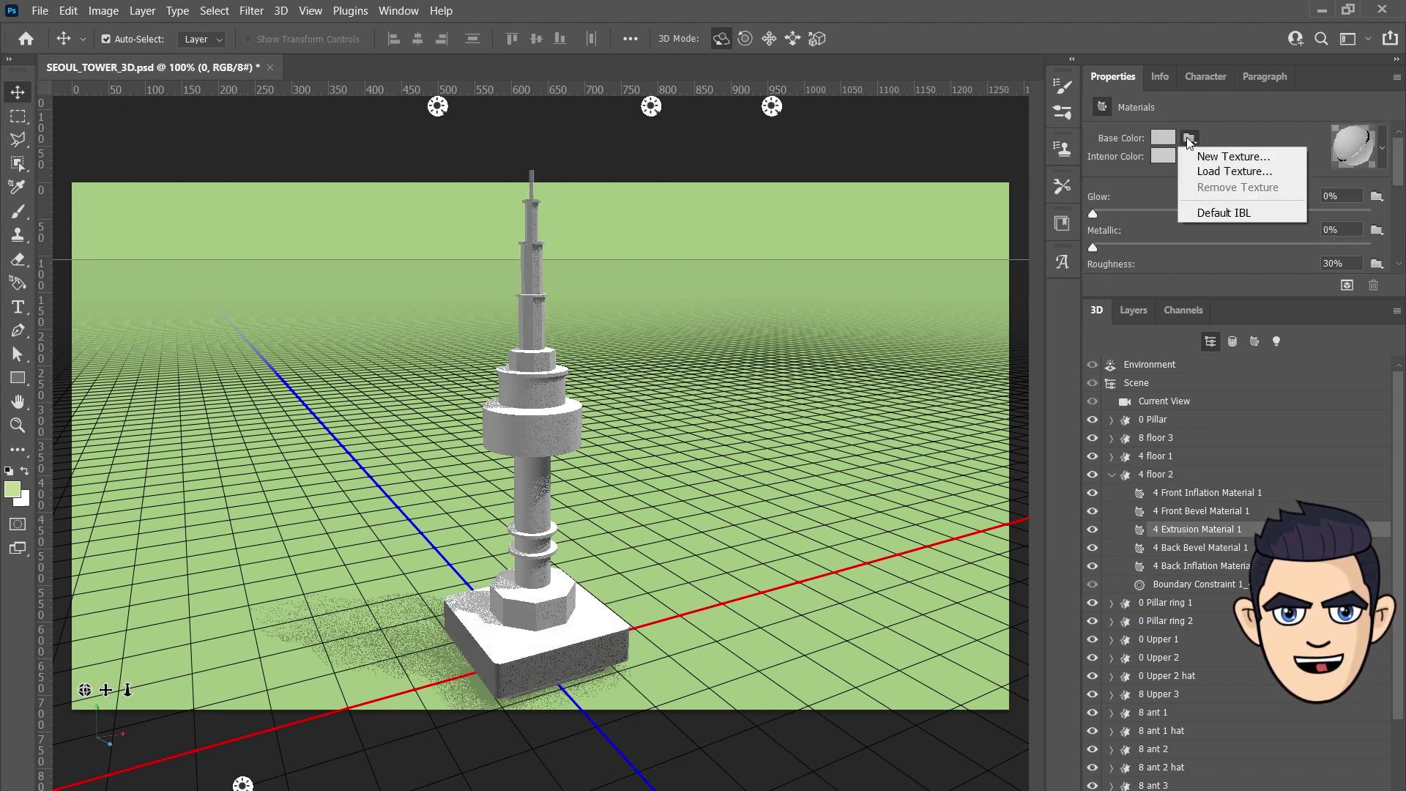
left_click(1208, 171)
left_click(553, 176)
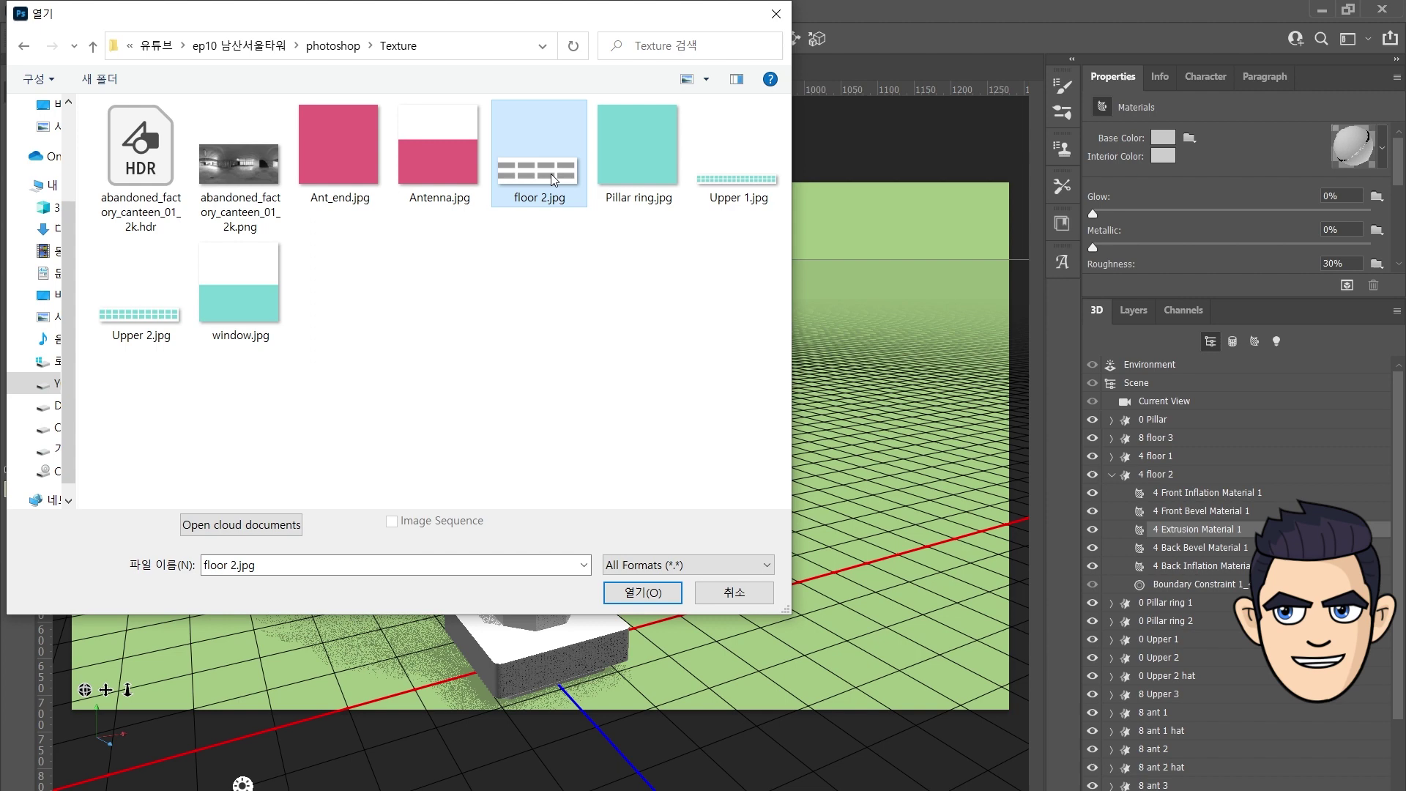
left_click(644, 592)
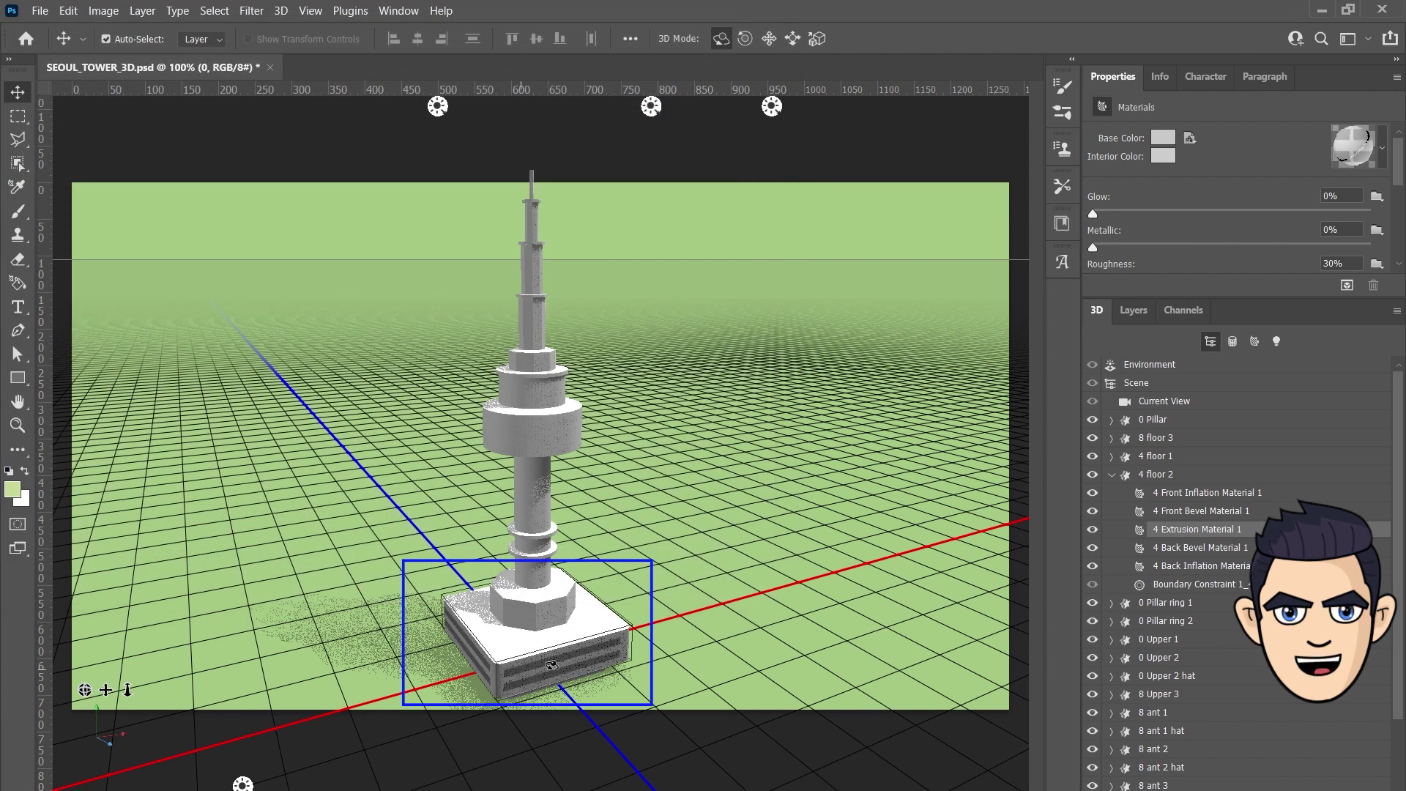
Step: Load window.jpg onto the 8 floor 3 extrusion material and collapse both parts
left_click(533, 608)
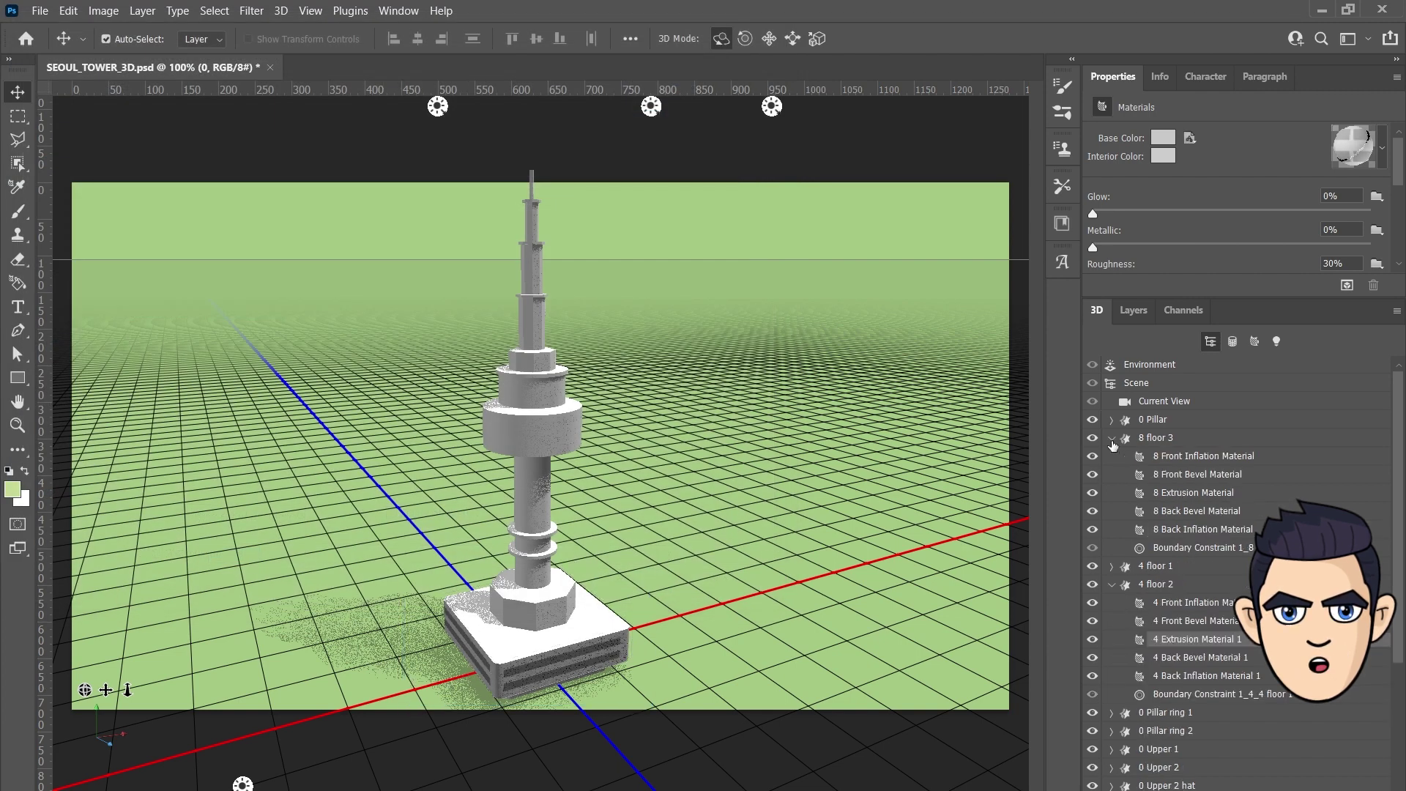
left_click(1190, 139)
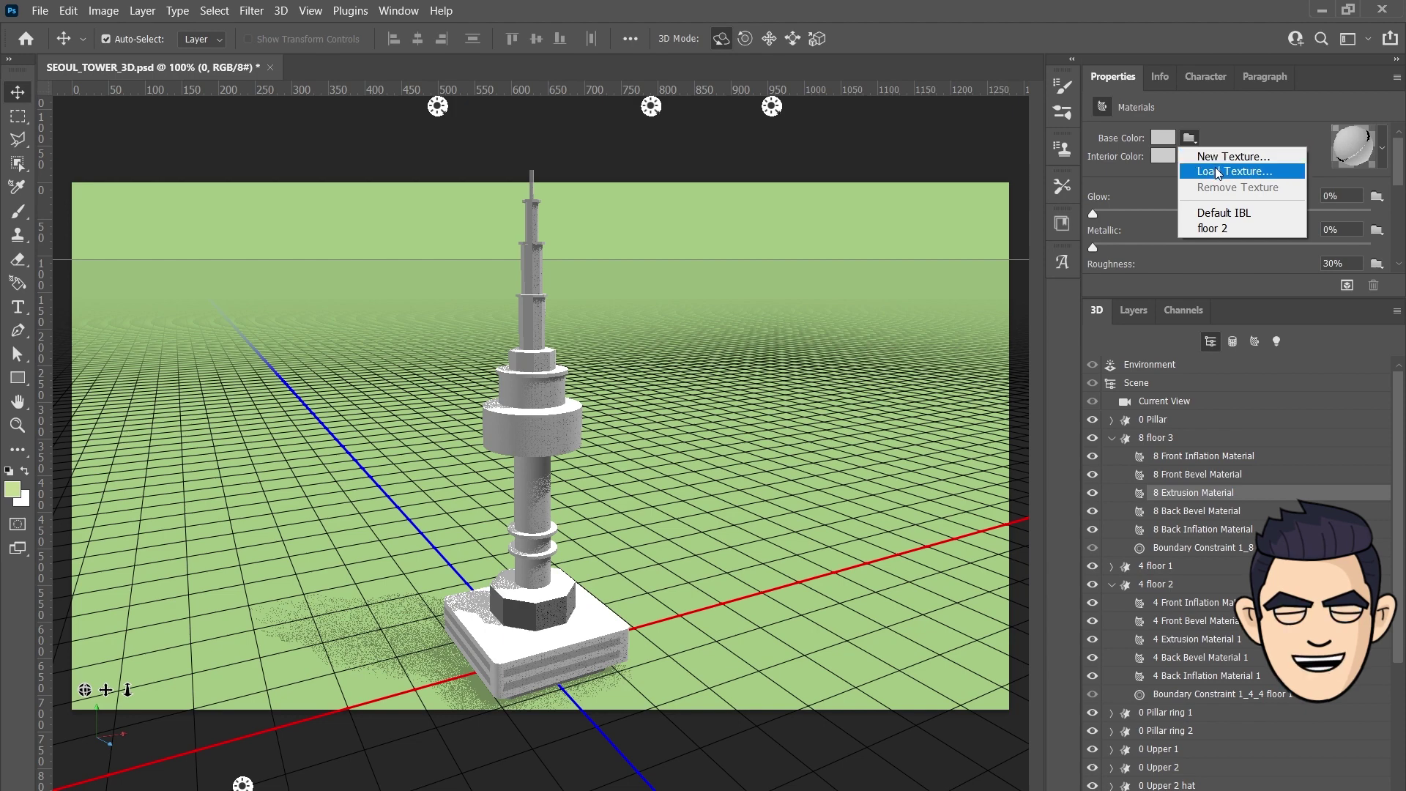
left_click(1201, 174)
left_click(643, 591)
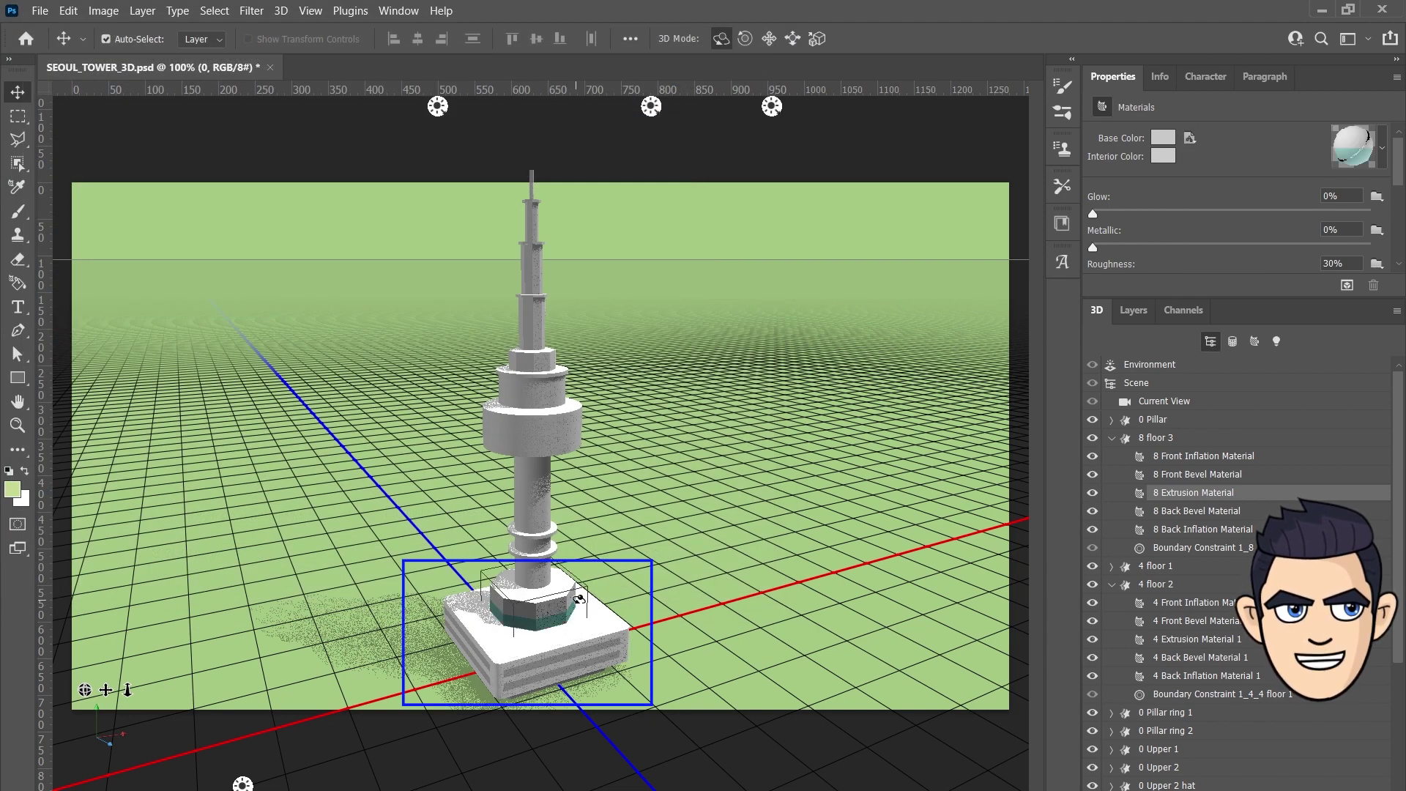
left_click(1111, 437)
left_click(1155, 437)
Step: Load the teal Pillar ring texture onto the pillar ring extrusion materials
left_click(1112, 473)
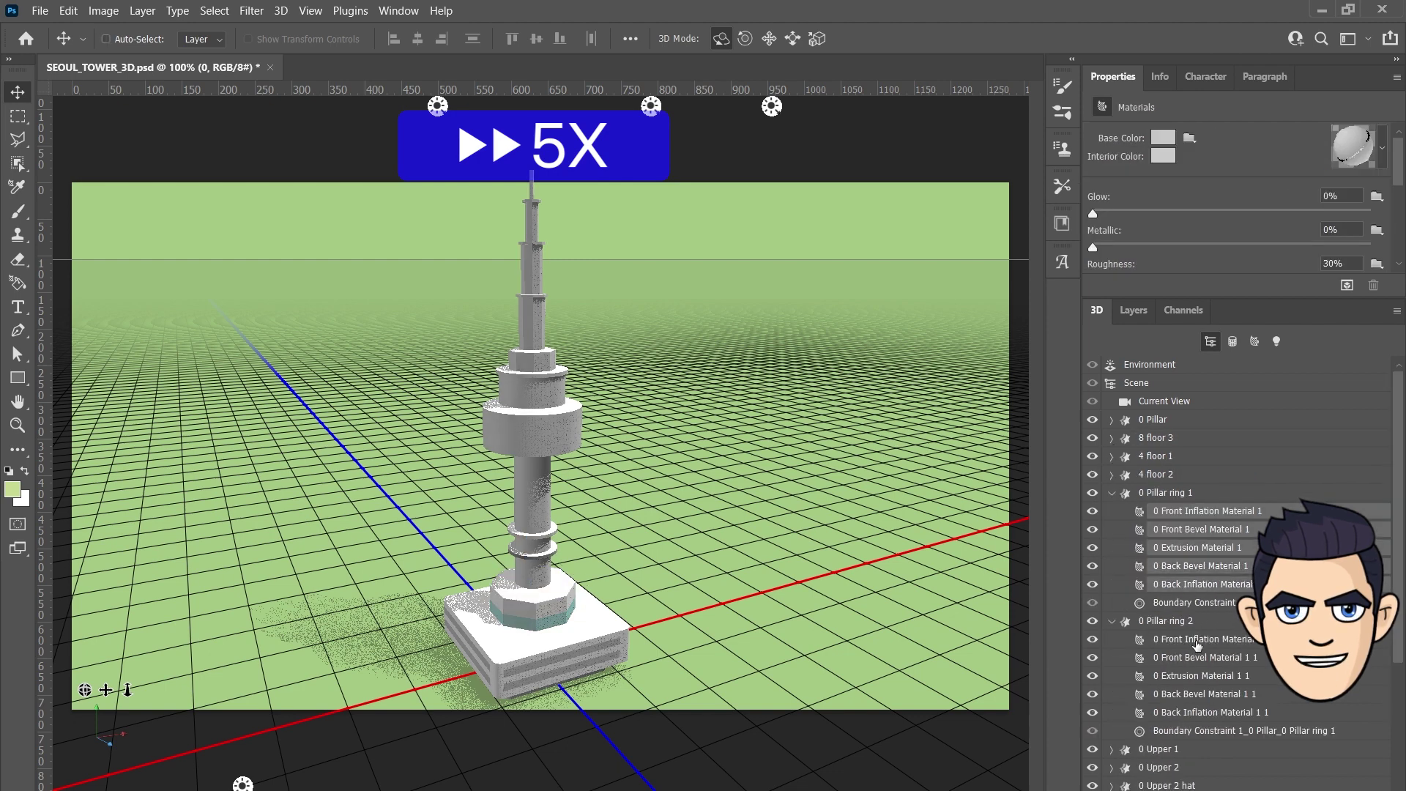
left_click(1112, 620)
left_click(1208, 712, "shift")
left_click(1191, 139)
left_click(1201, 174)
left_click(618, 586)
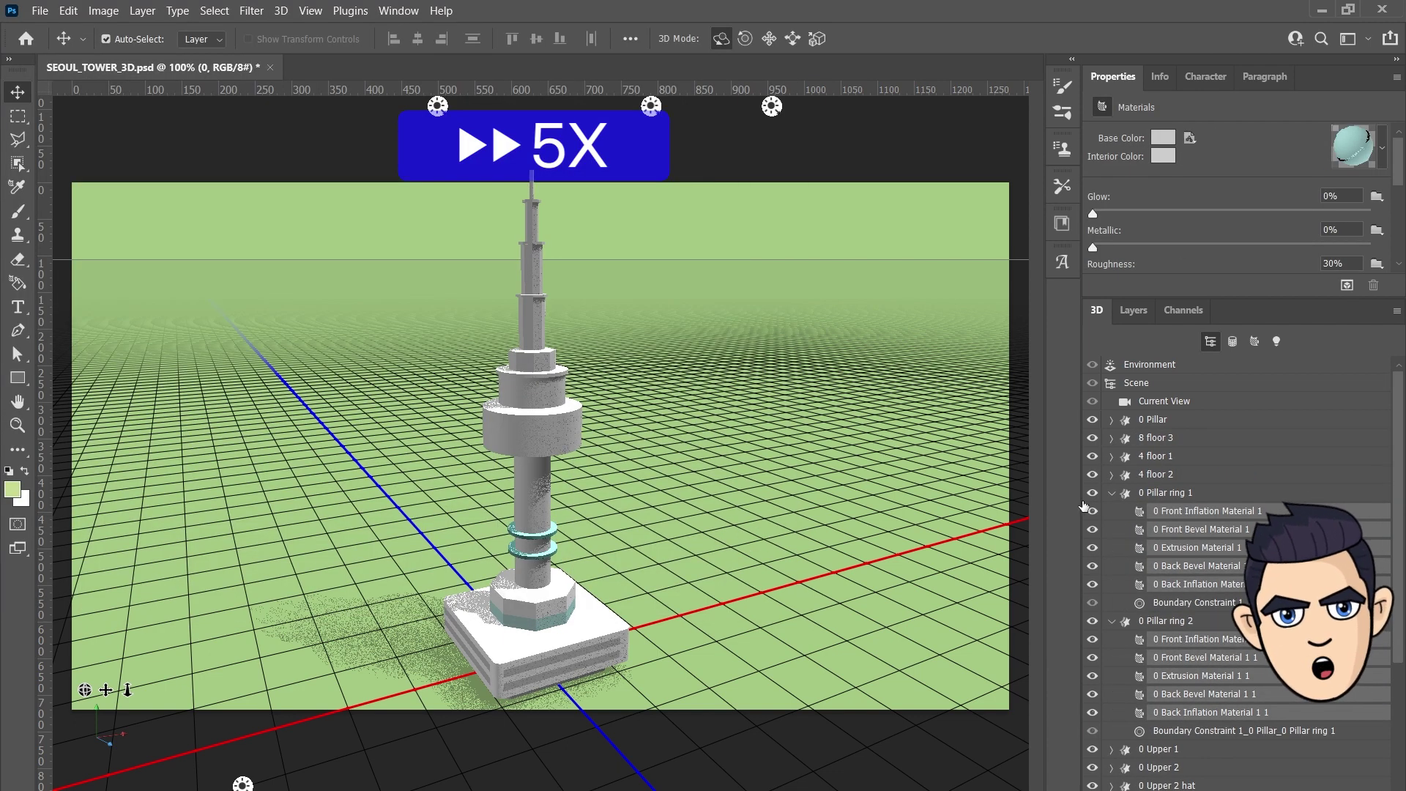
Step: Apply the window texture to the Upper deck extrusion materials
left_click(553, 522)
left_click(555, 527)
left_click(1189, 138)
left_click(1214, 228)
left_click(532, 432)
left_click(1189, 137)
left_click(1213, 228)
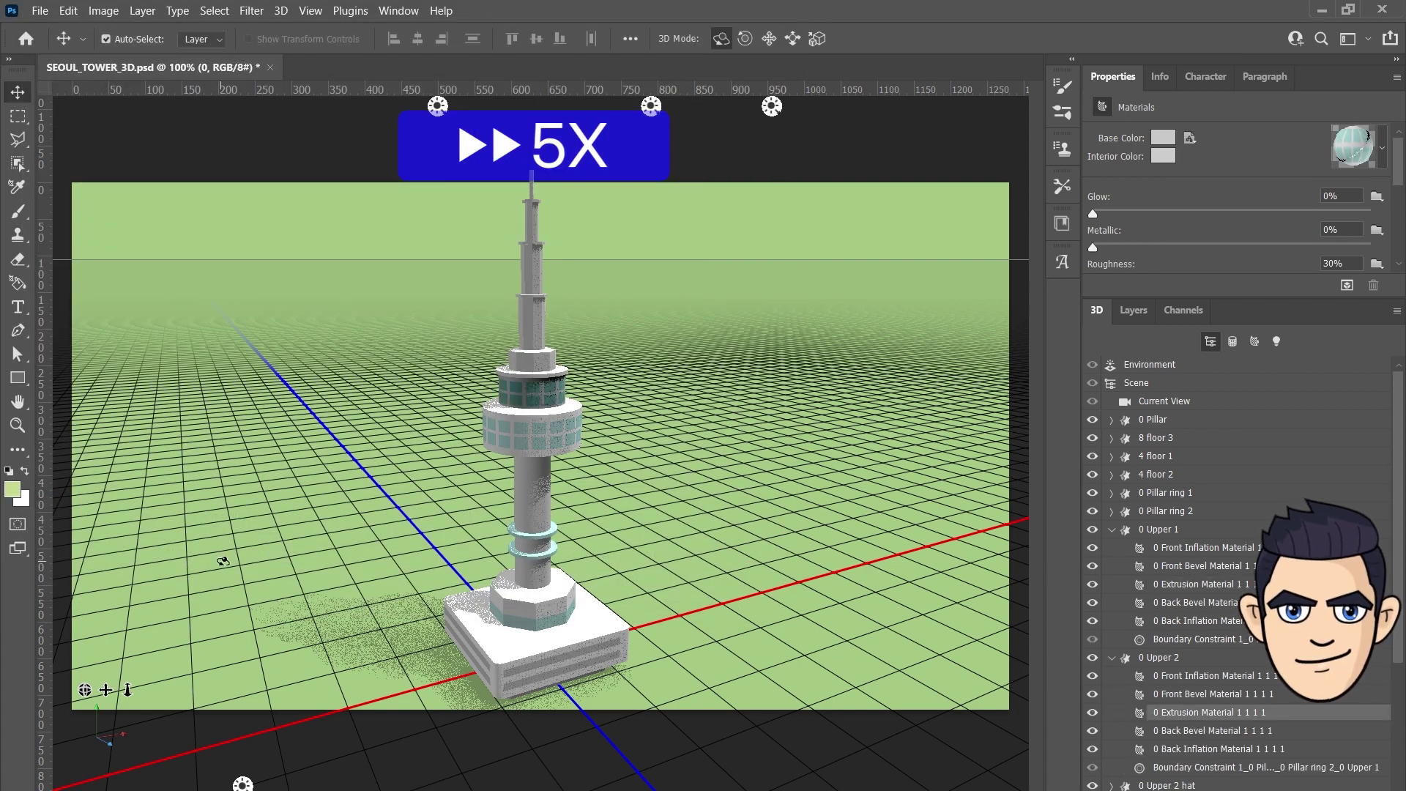
left_click(532, 360)
left_click(1110, 622)
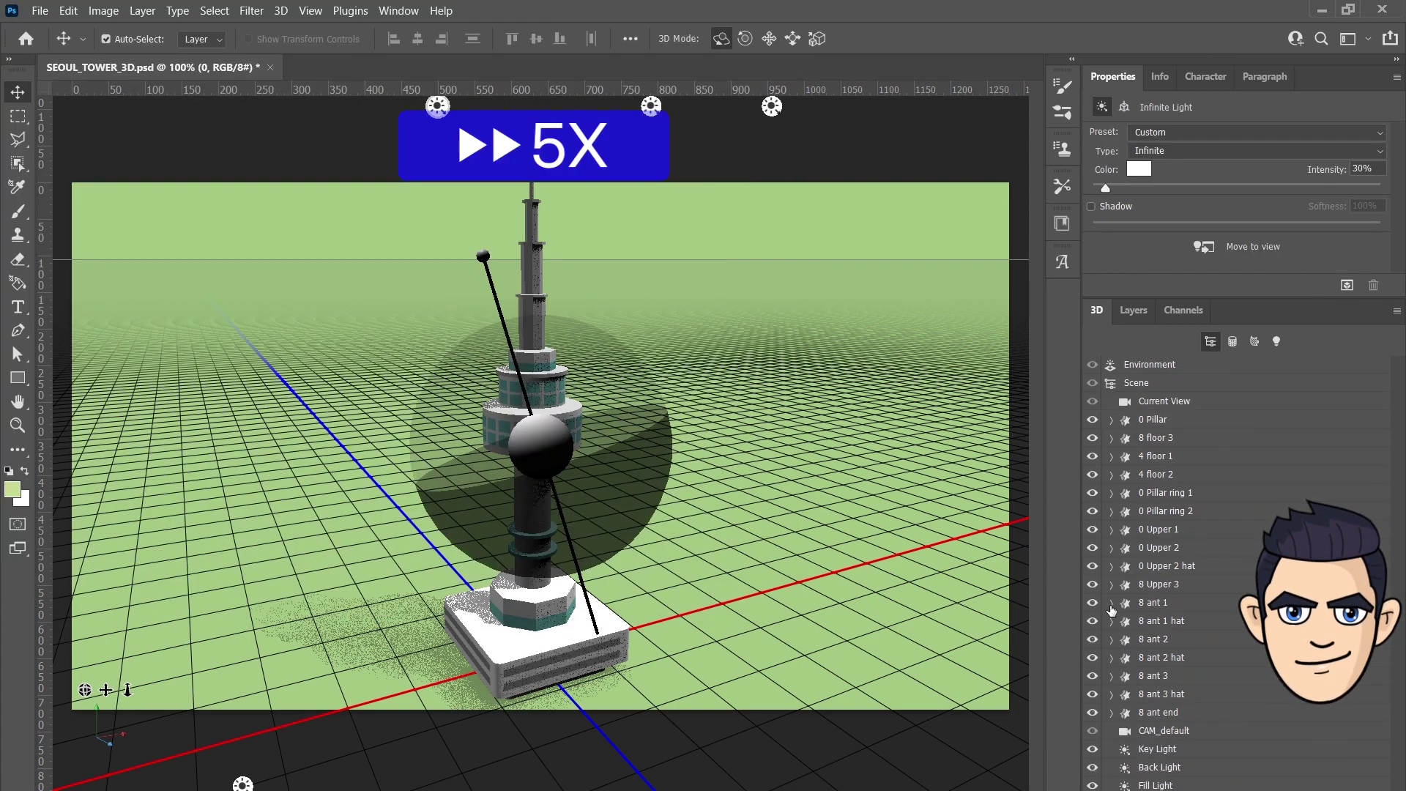
Step: Apply the Antenna stripe texture to the three antenna materials and render a preview
left_click(1218, 657)
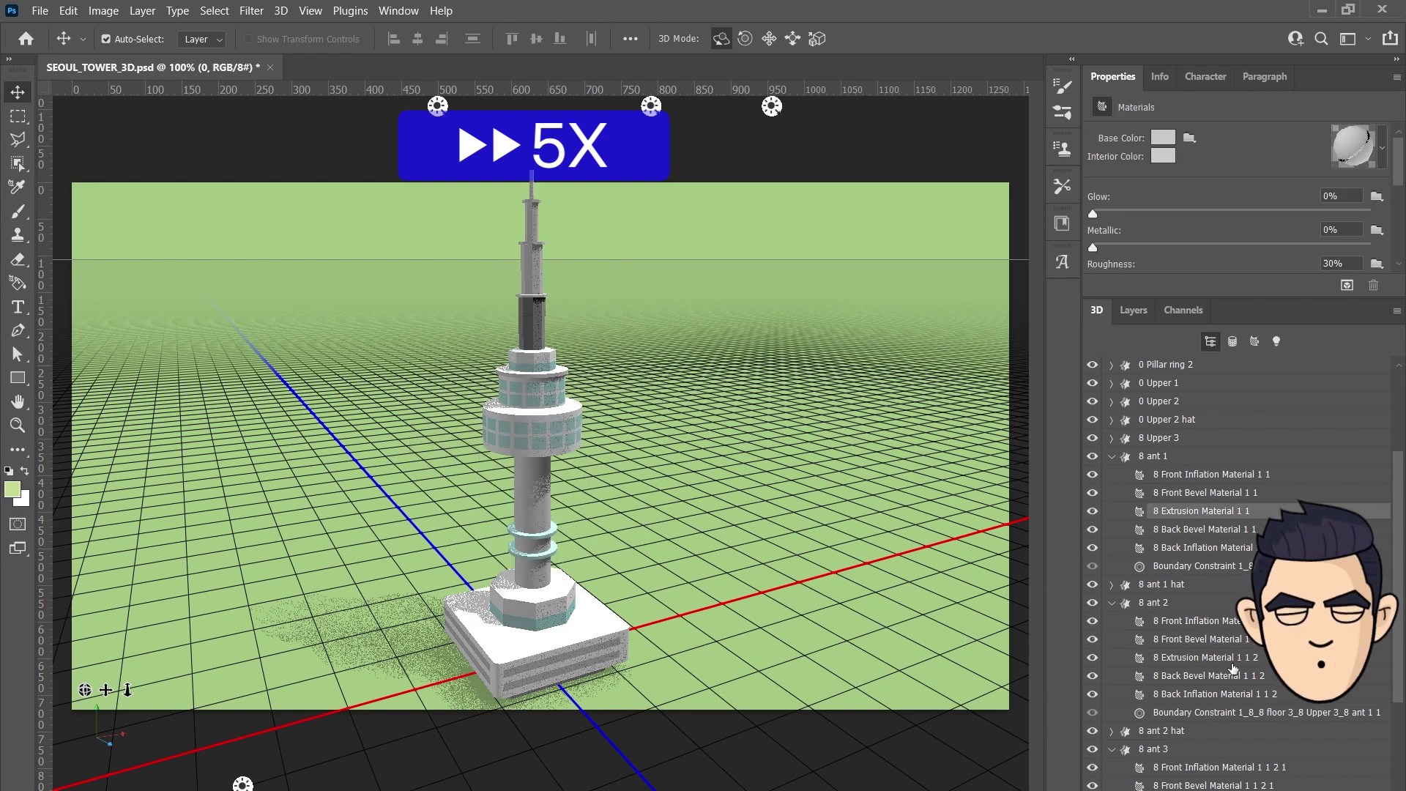
scroll(1217, 586, "down", 3)
left_click(1201, 402, "ctrl")
left_click(1201, 694, "ctrl")
left_click(1189, 138)
left_click(1214, 228)
double_click(437, 146)
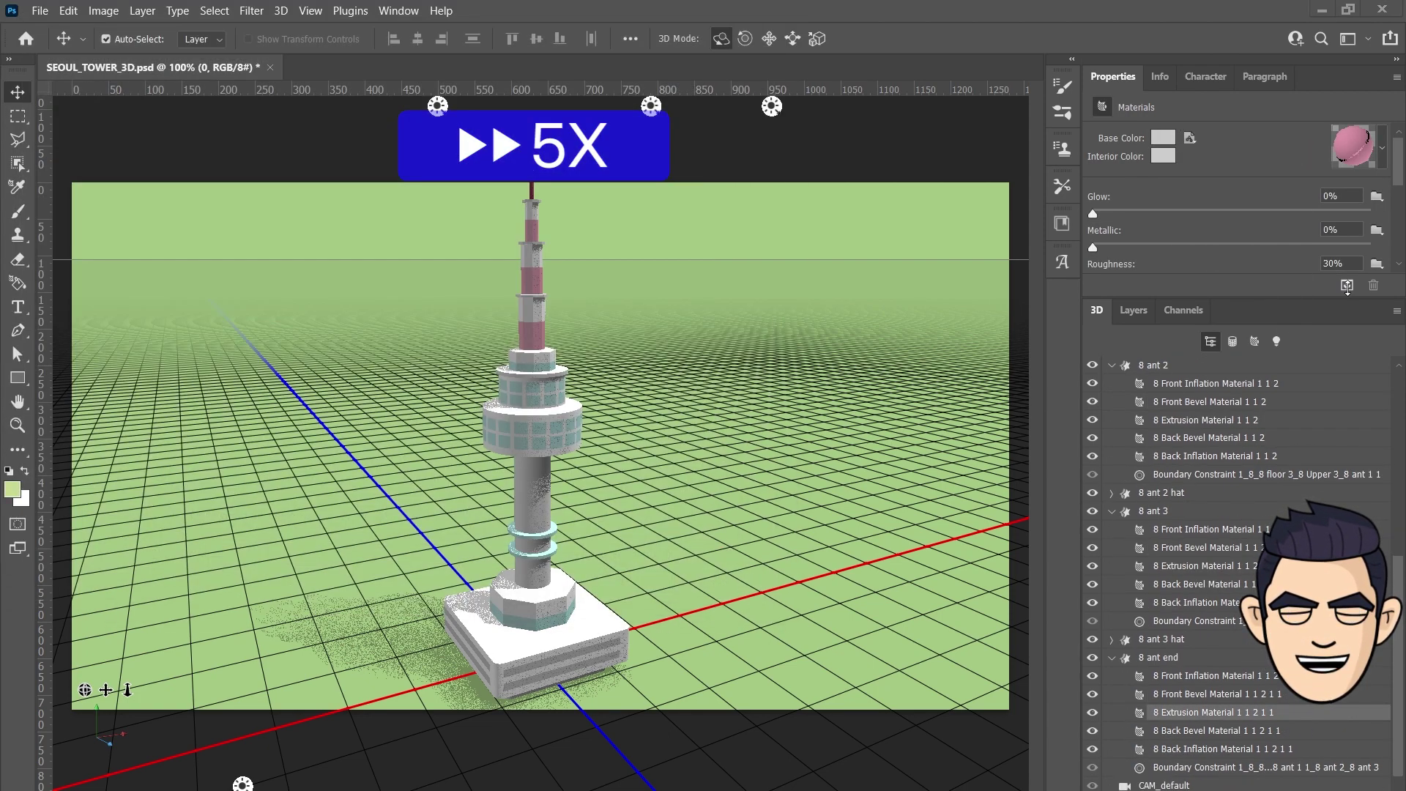
left_click(1347, 285)
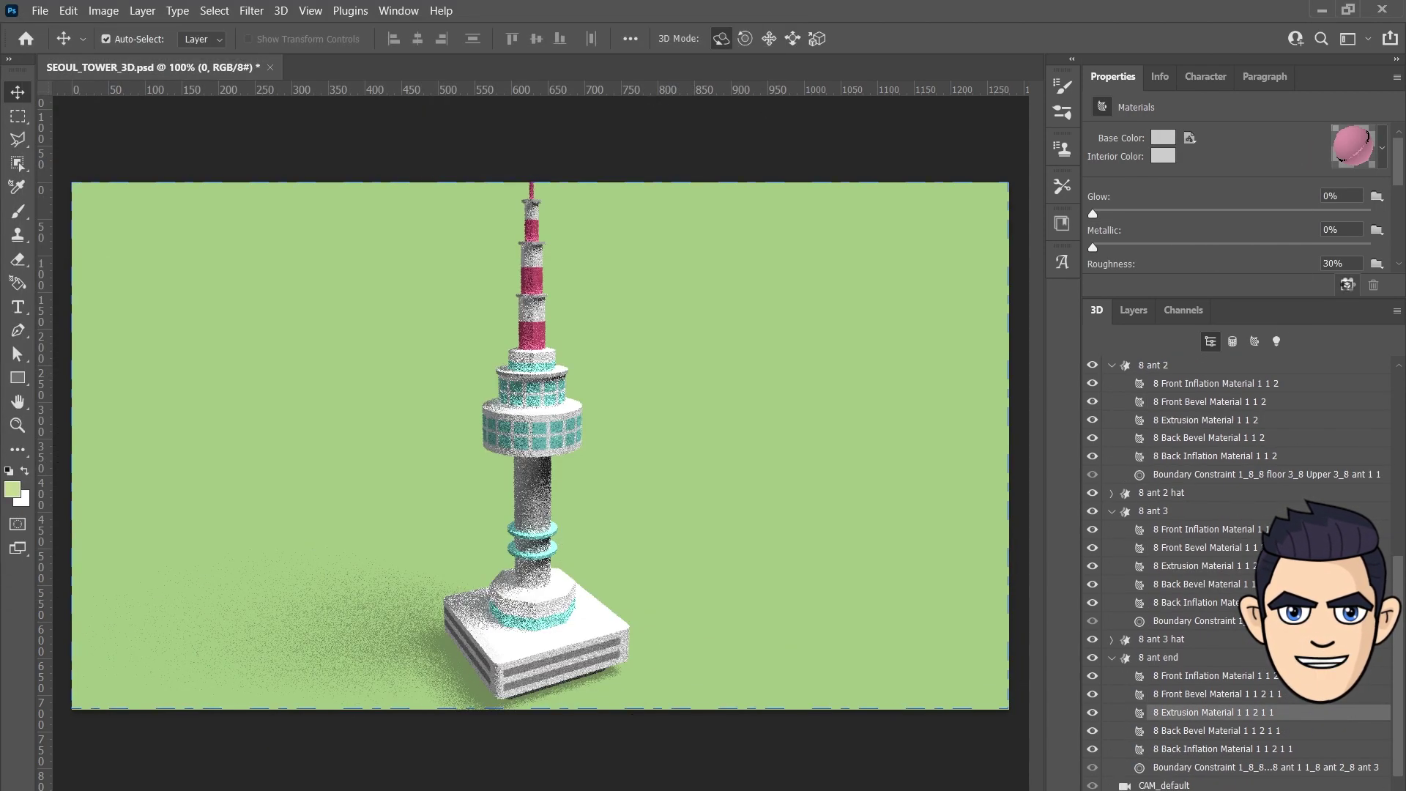
Step: Cancel the render and enable IBL in the Environment properties
key("Escape")
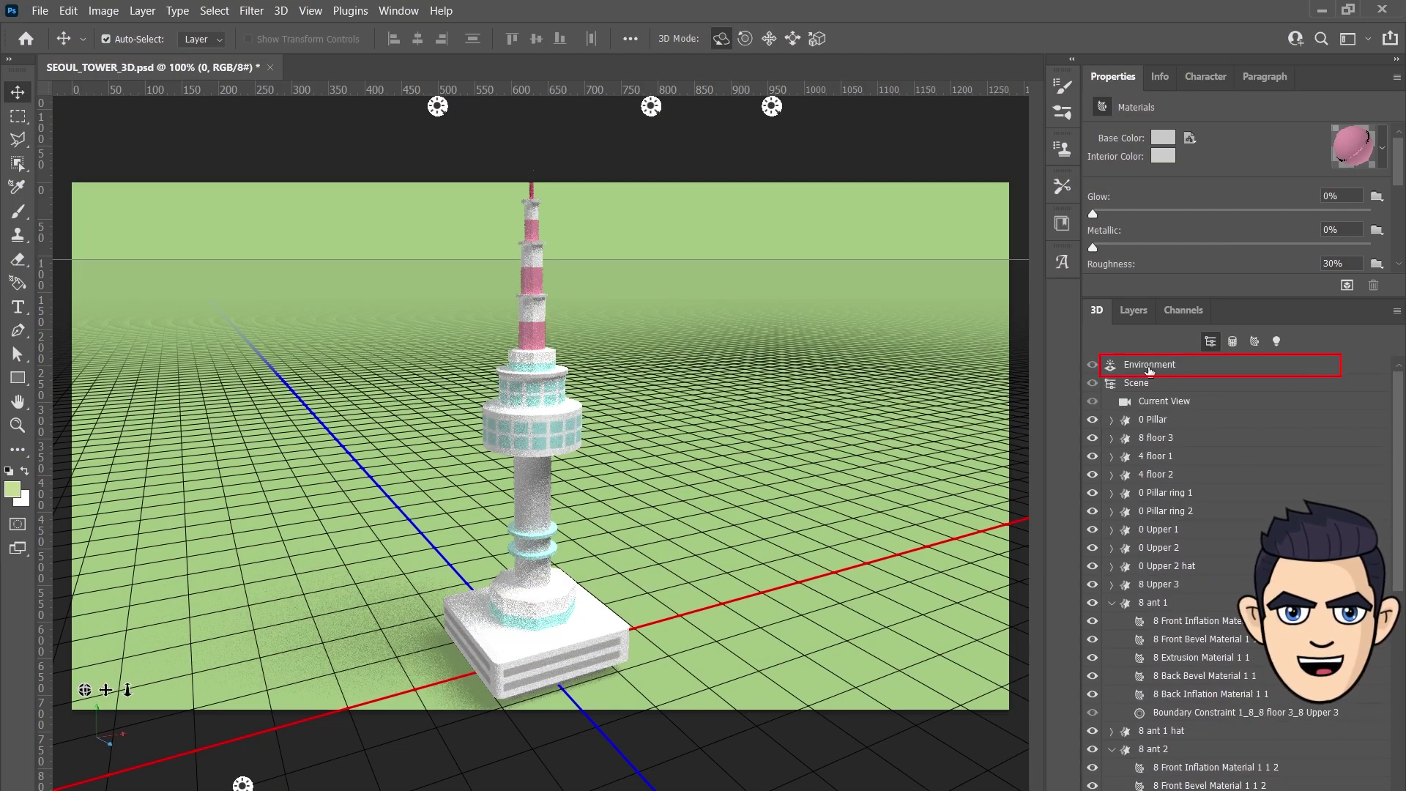
left_click(1149, 371)
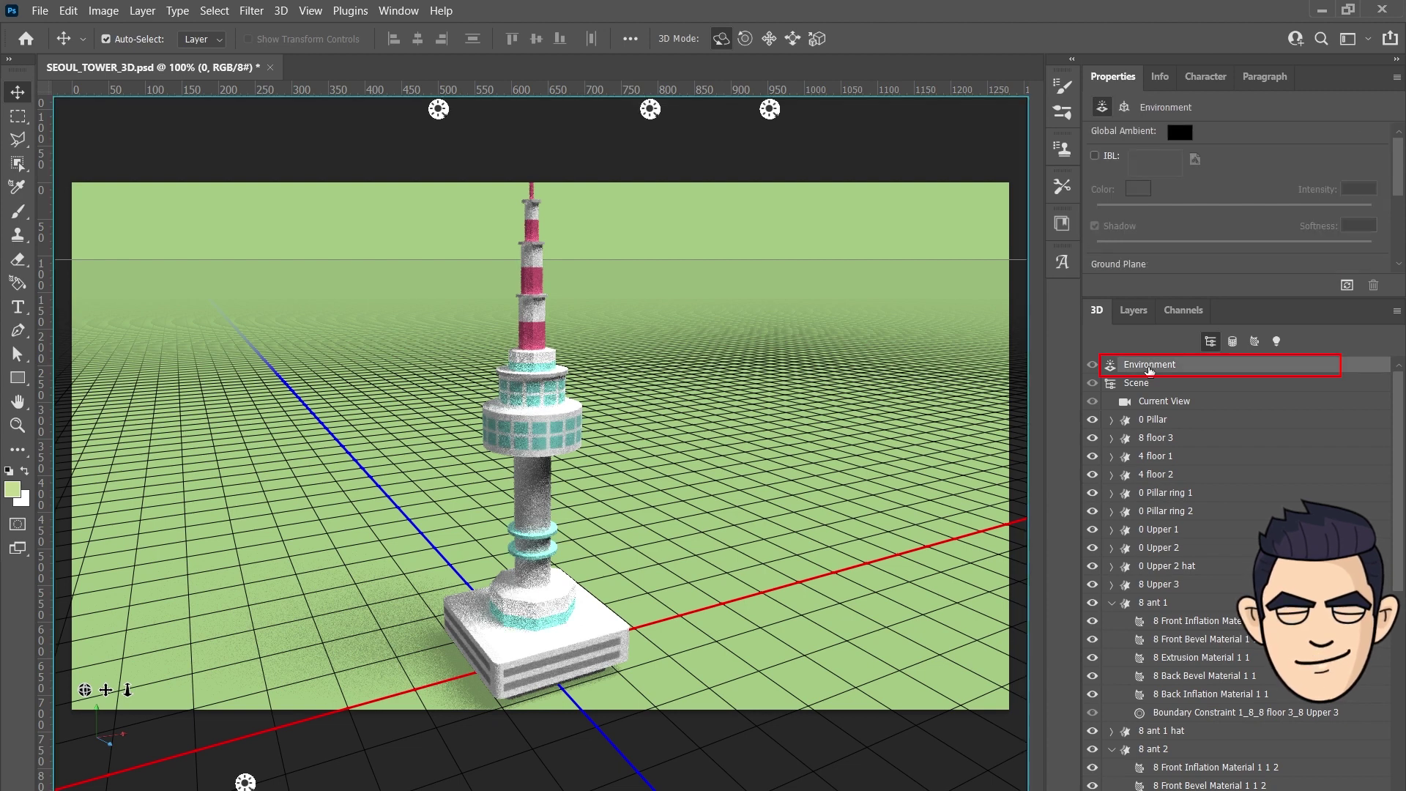
left_click(1095, 157)
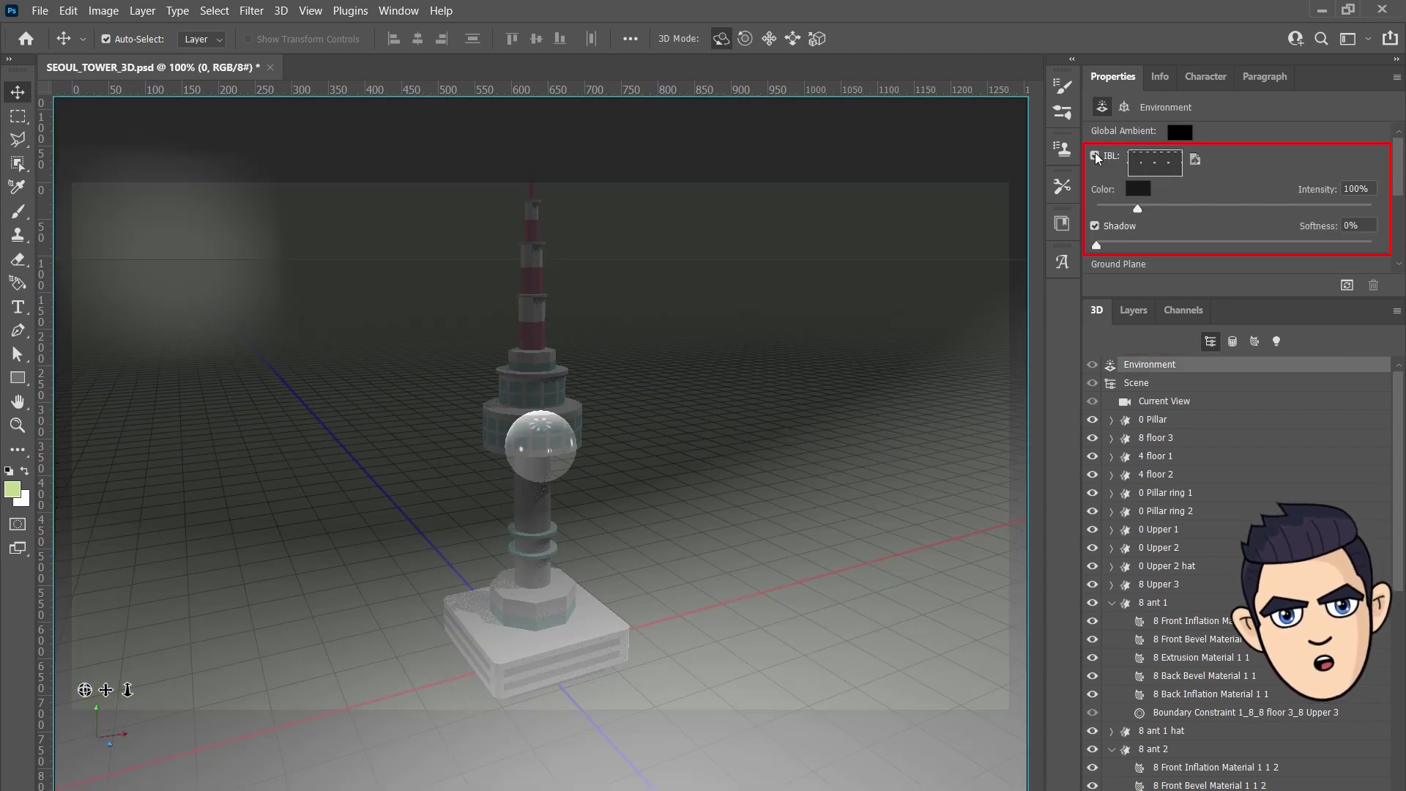
Step: Replace the IBL texture with abandoned_factory_canteen_01_2k.hdr at 80% intensity, shadow off
left_click(1195, 159)
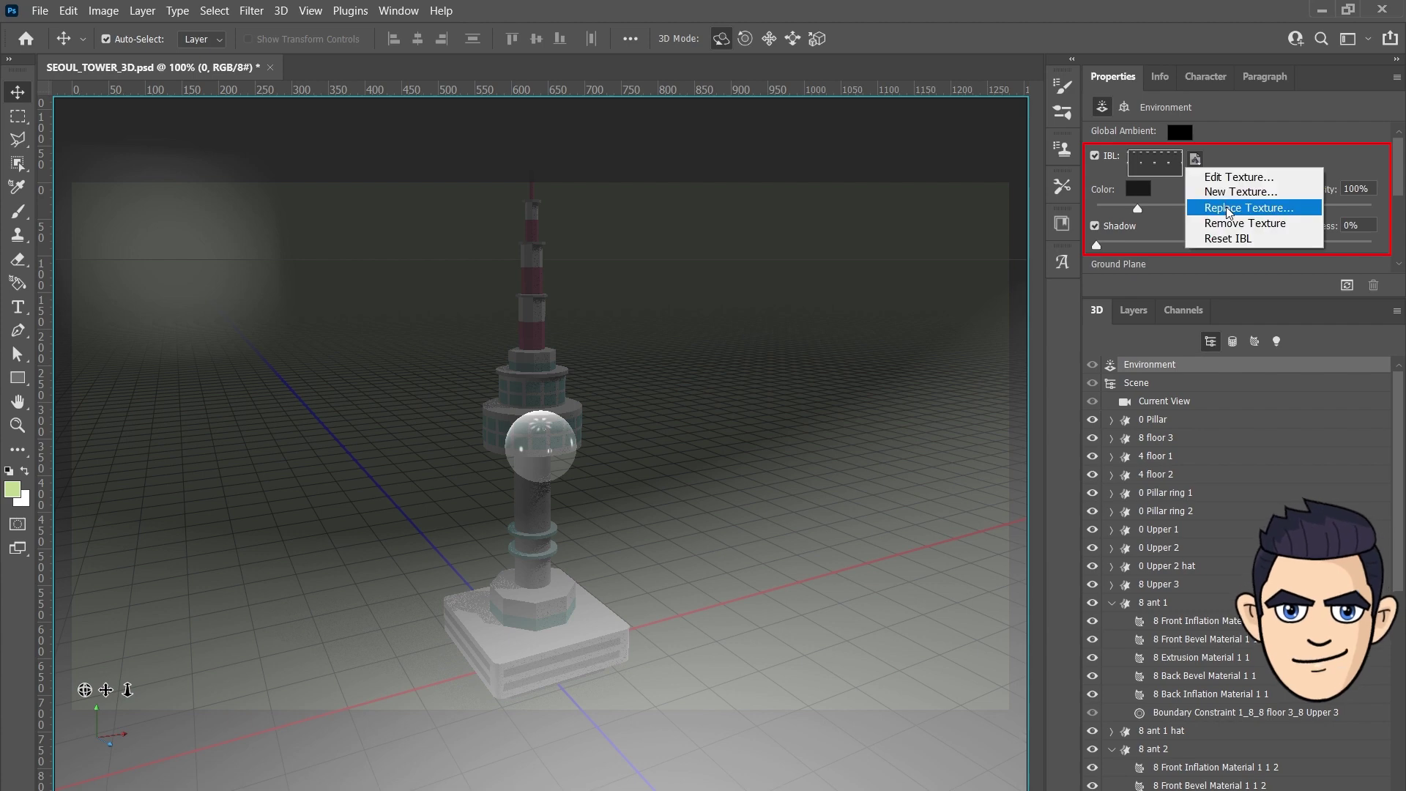
left_click(1161, 211)
left_click(139, 170)
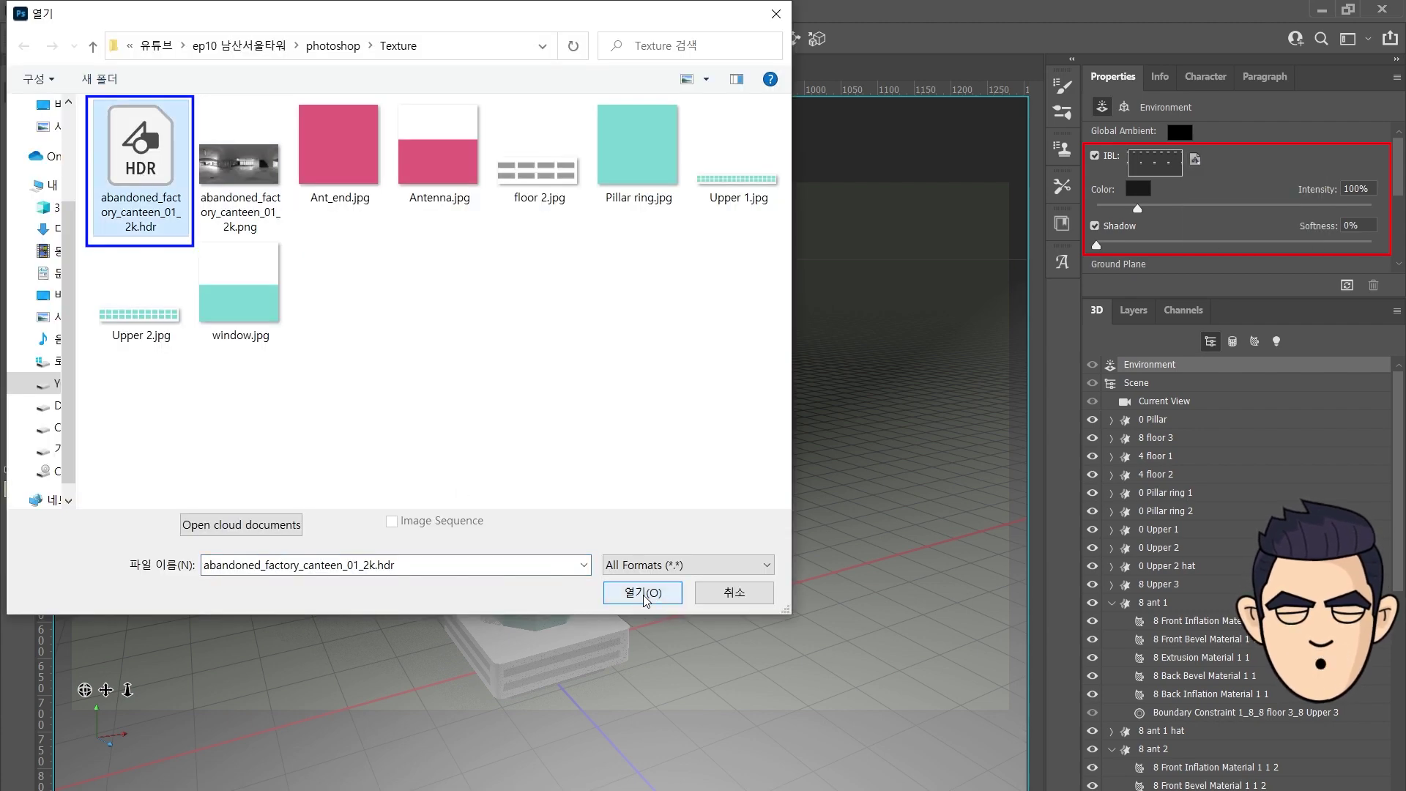
left_click(642, 591)
double_click(1355, 188)
type("80")
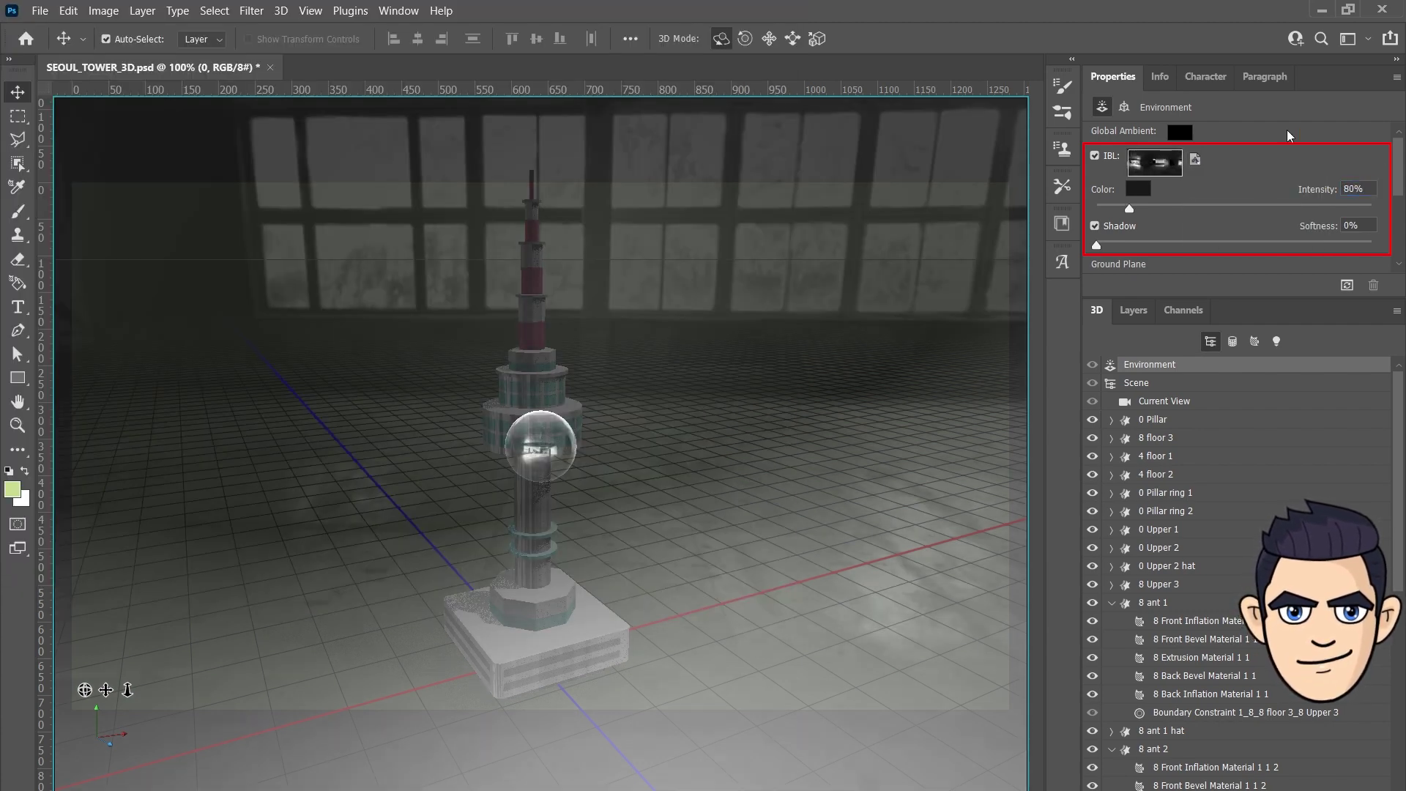
left_click(1094, 225)
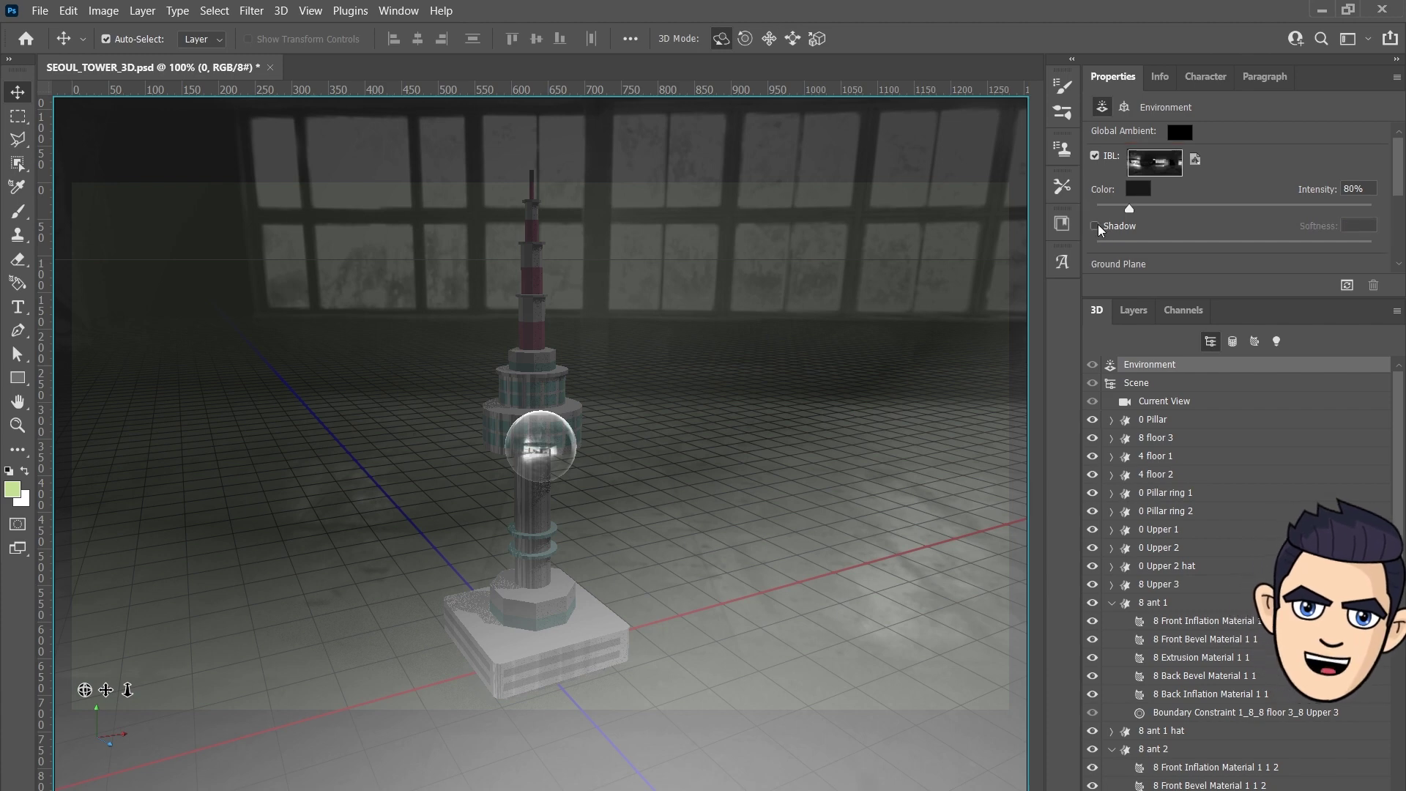
Step: Save the document and drag to rotate the environment lighting around the tower
key("ctrl+s")
mouse_move(562, 446)
left_mouse_down()
mouse_move(617, 452)
mouse_move(626, 418)
left_mouse_up()
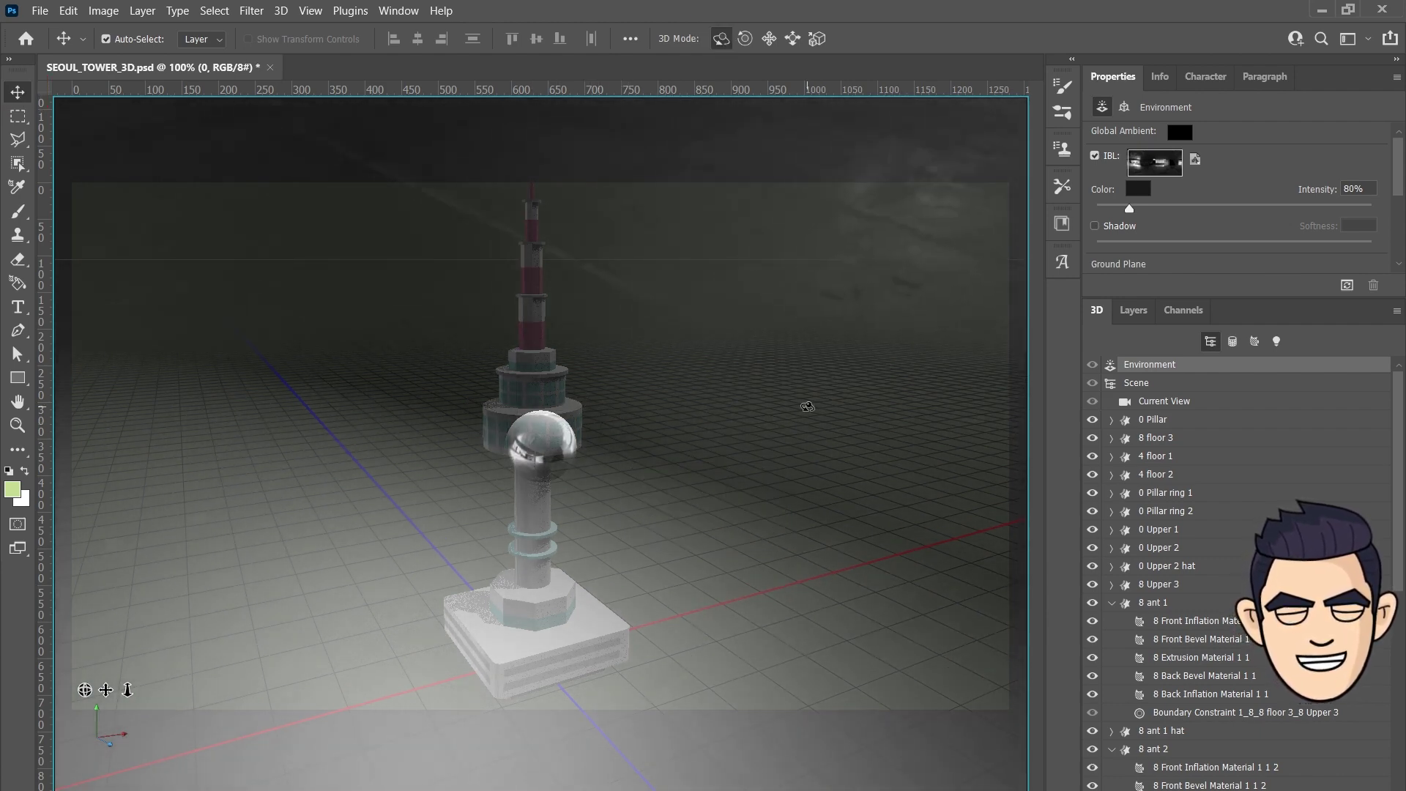
left_click(1128, 107)
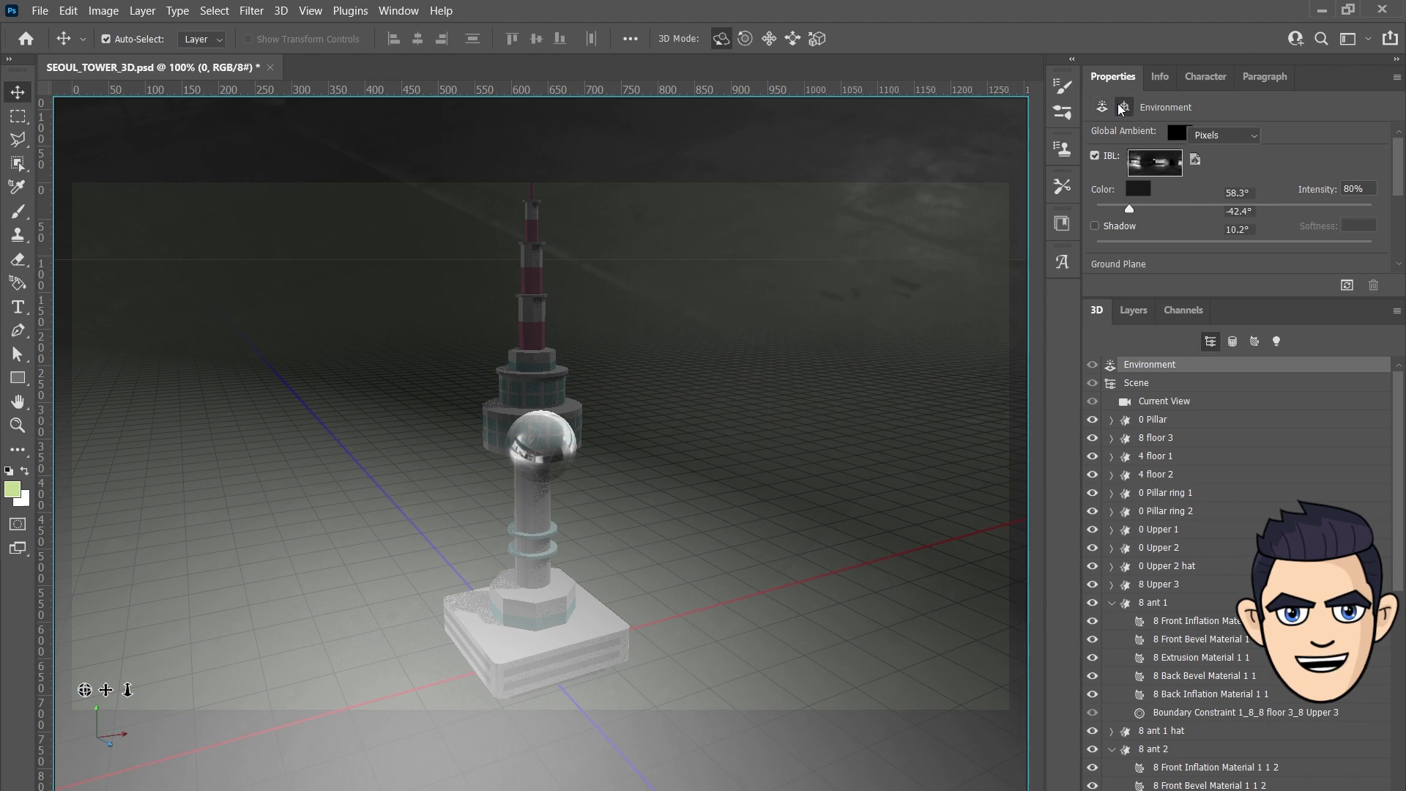
Step: Rotate the environment lighting to X 68° and Y -66°
left_click(1256, 196)
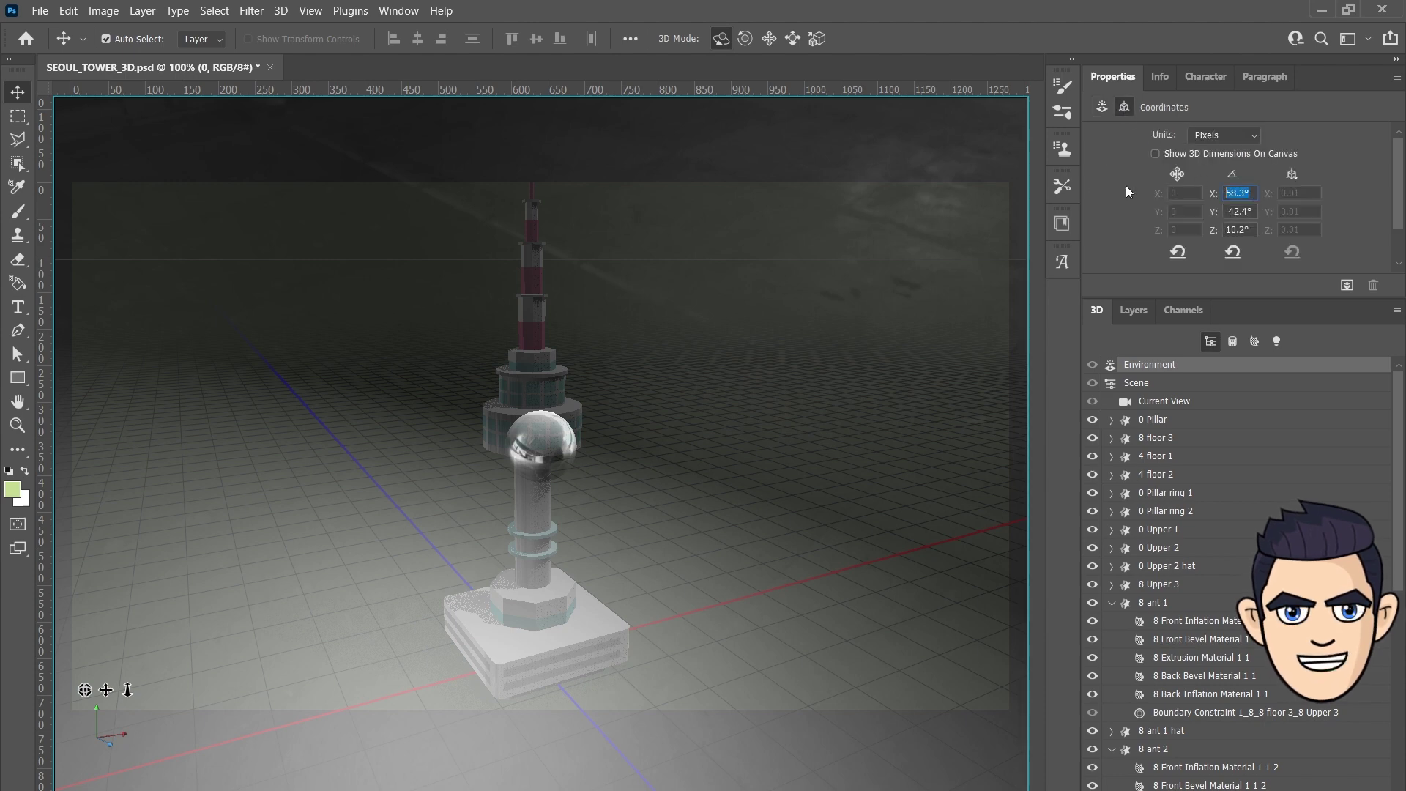
type("68")
key("Tab")
type("-66")
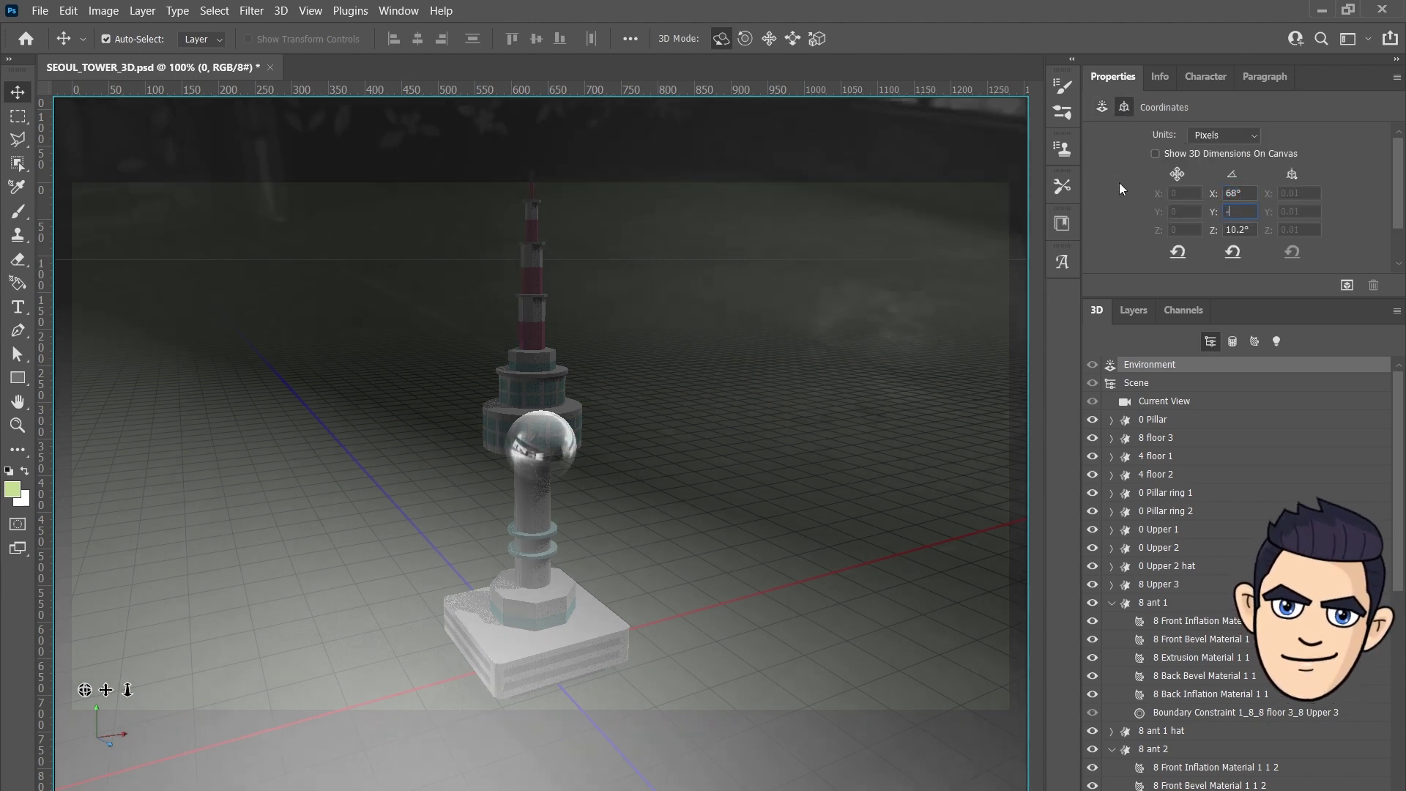
key("Tab")
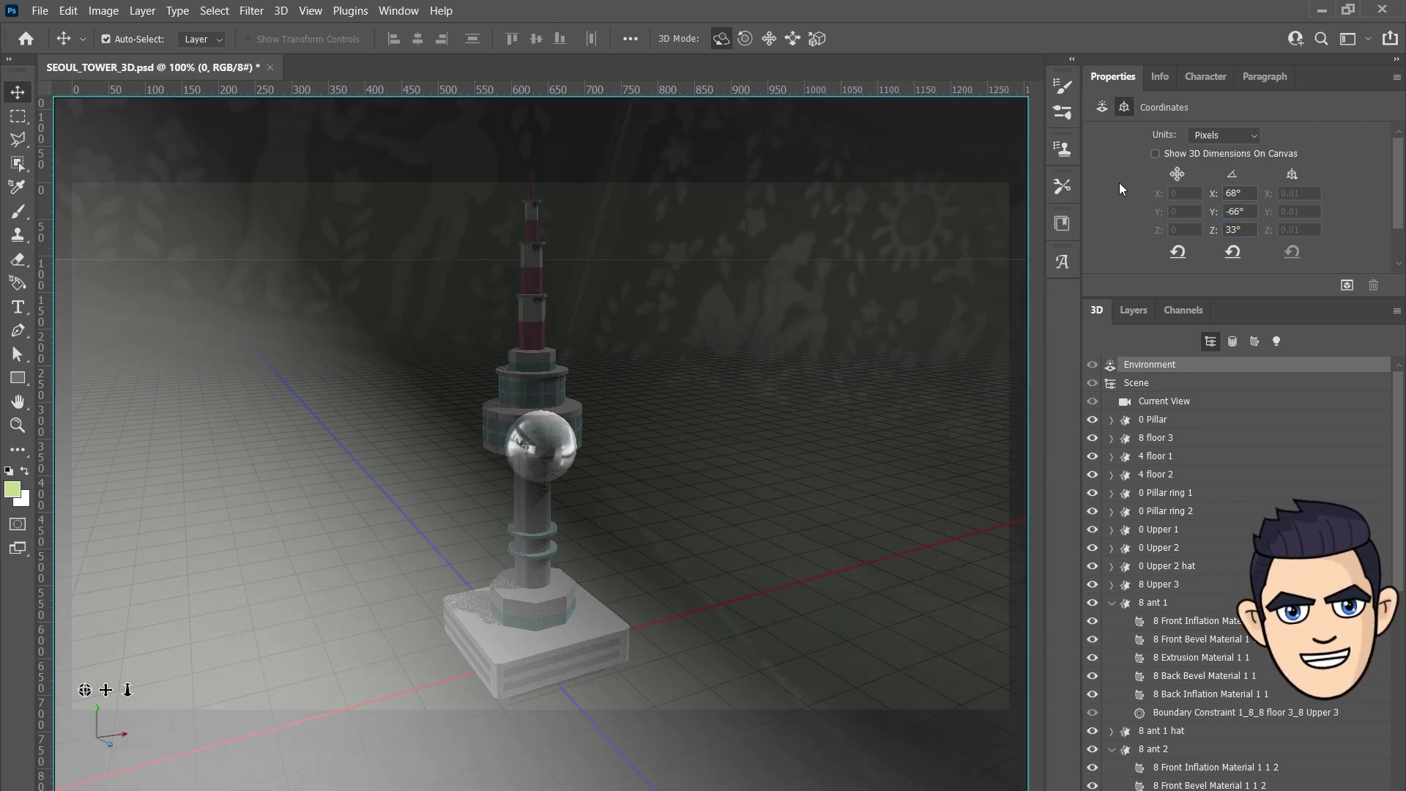
type("33")
Step: Set the ground plane shadow opacity to 50% and render the tower base area
left_click(1102, 108)
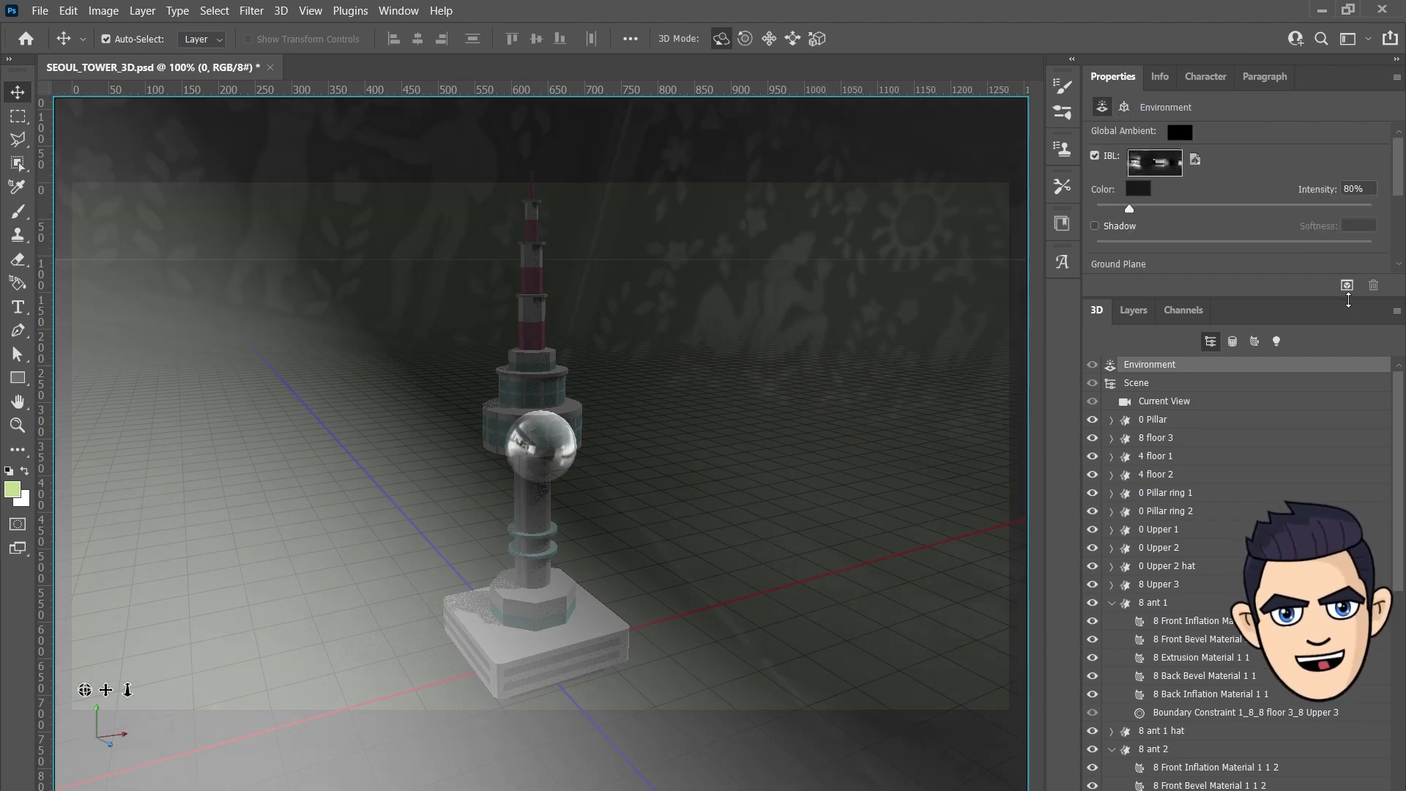
left_click(1295, 299)
type("50")
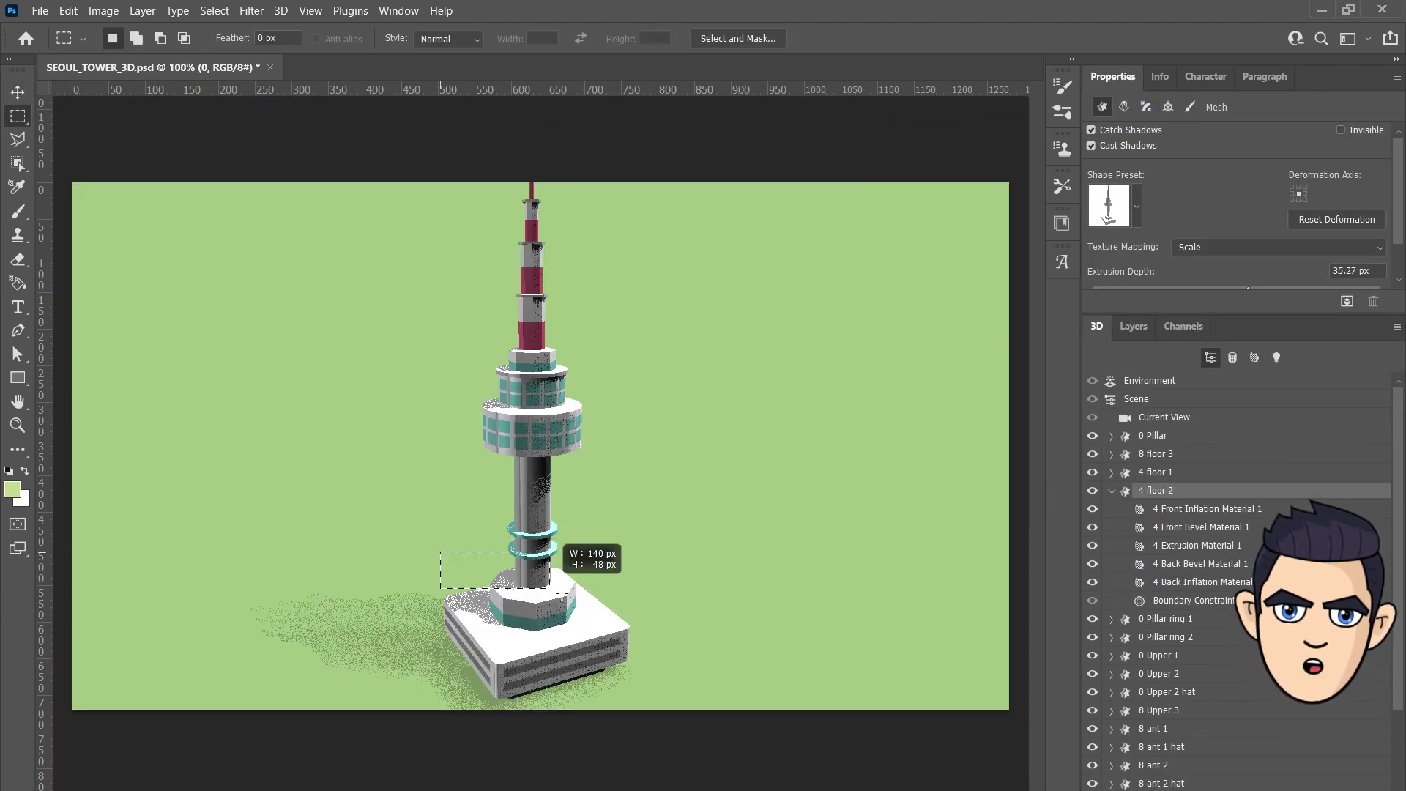
left_click_drag(439, 548, 648, 629)
left_click(1346, 297)
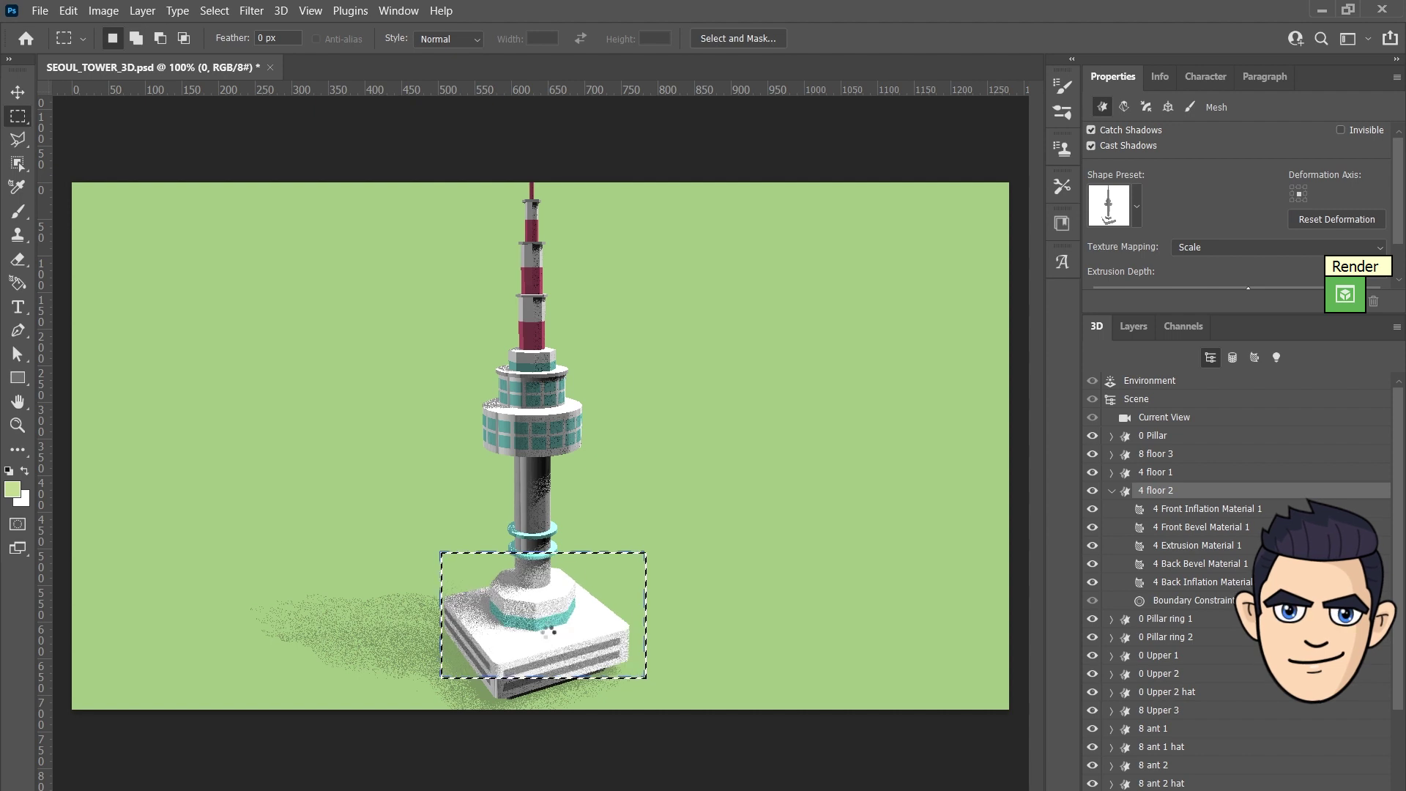
Step: Give 4 Front Inflation Material 1 a grey 160 base colour, 15% metallic, 70% roughness, and re-render
key("Escape")
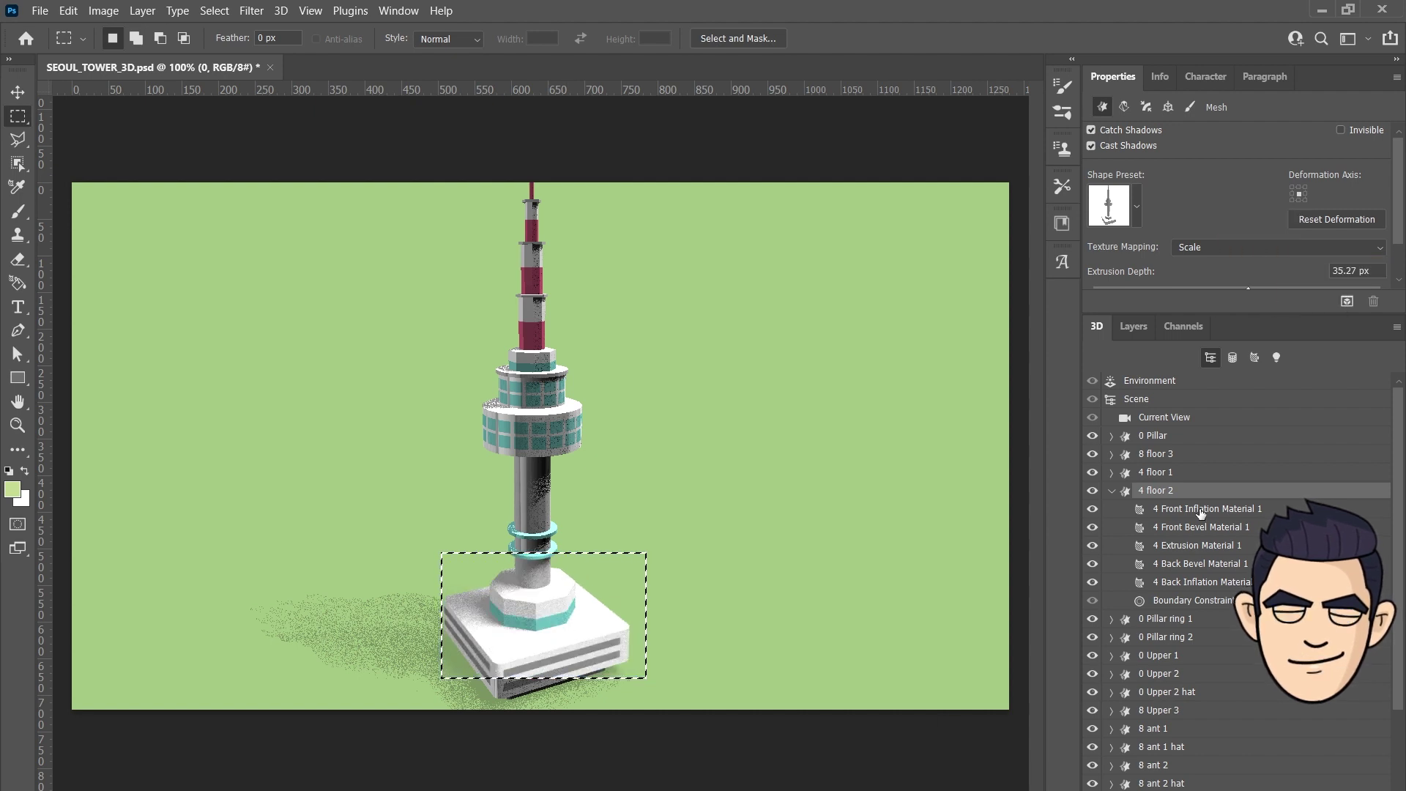
left_click(1204, 510)
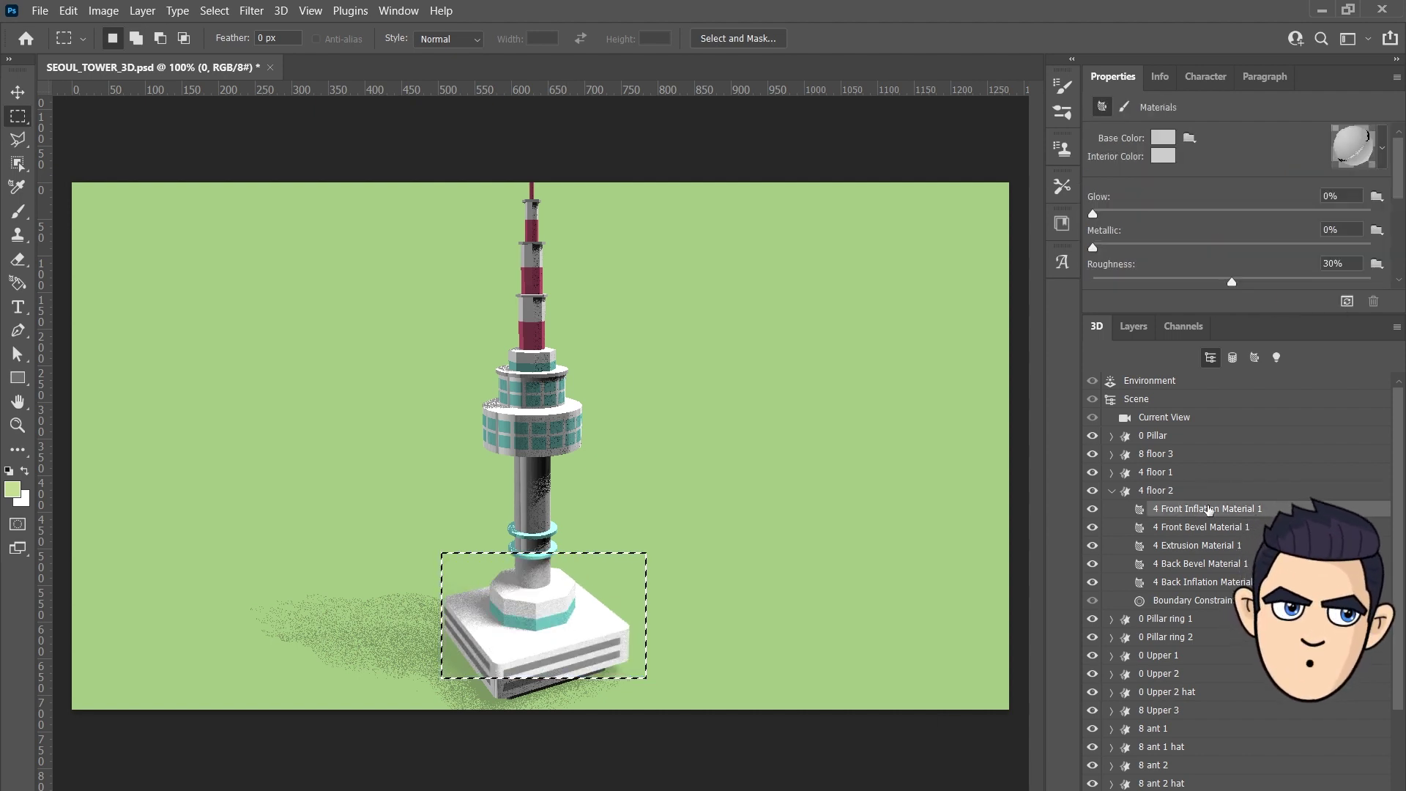
left_click(1163, 138)
type("160")
key("Tab")
type("160")
key("Return")
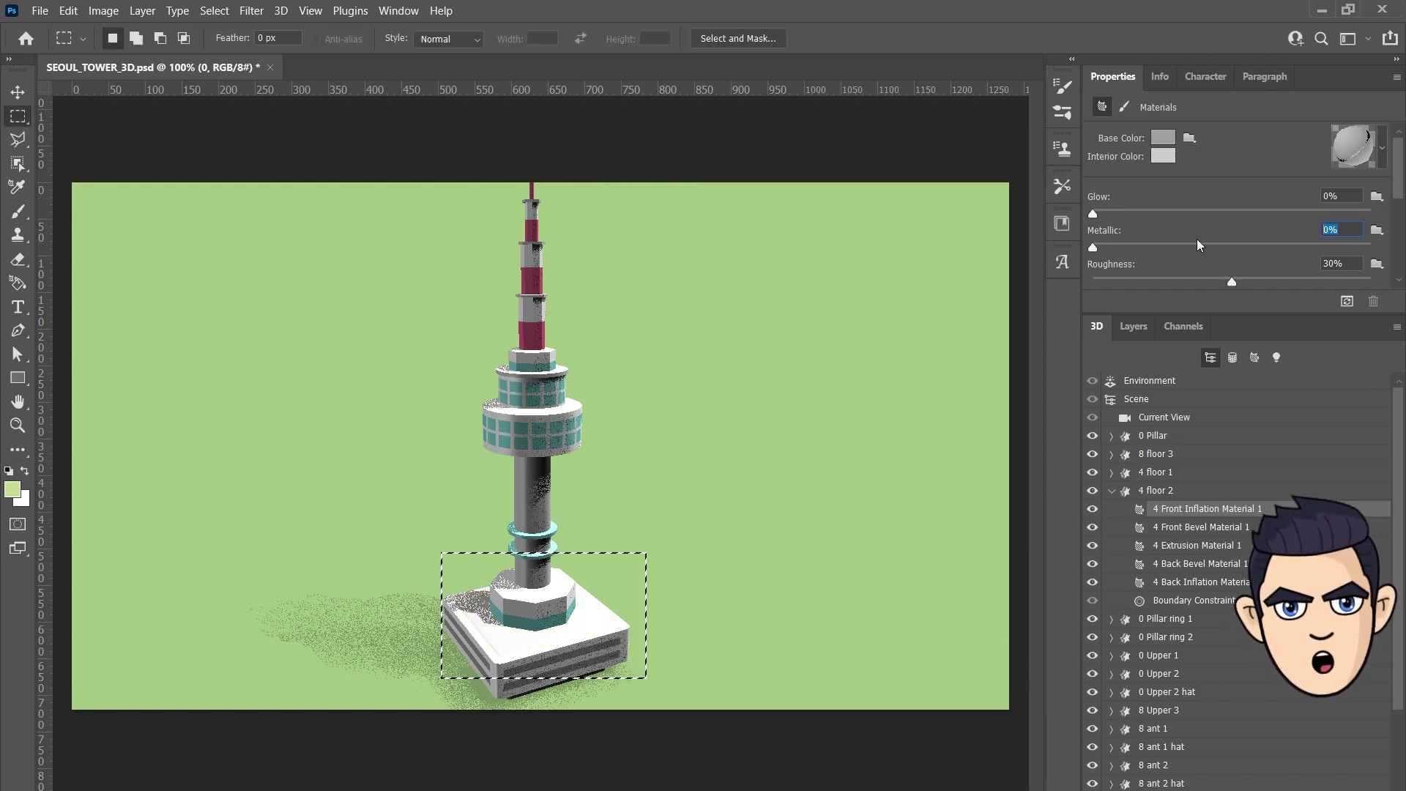
type("15")
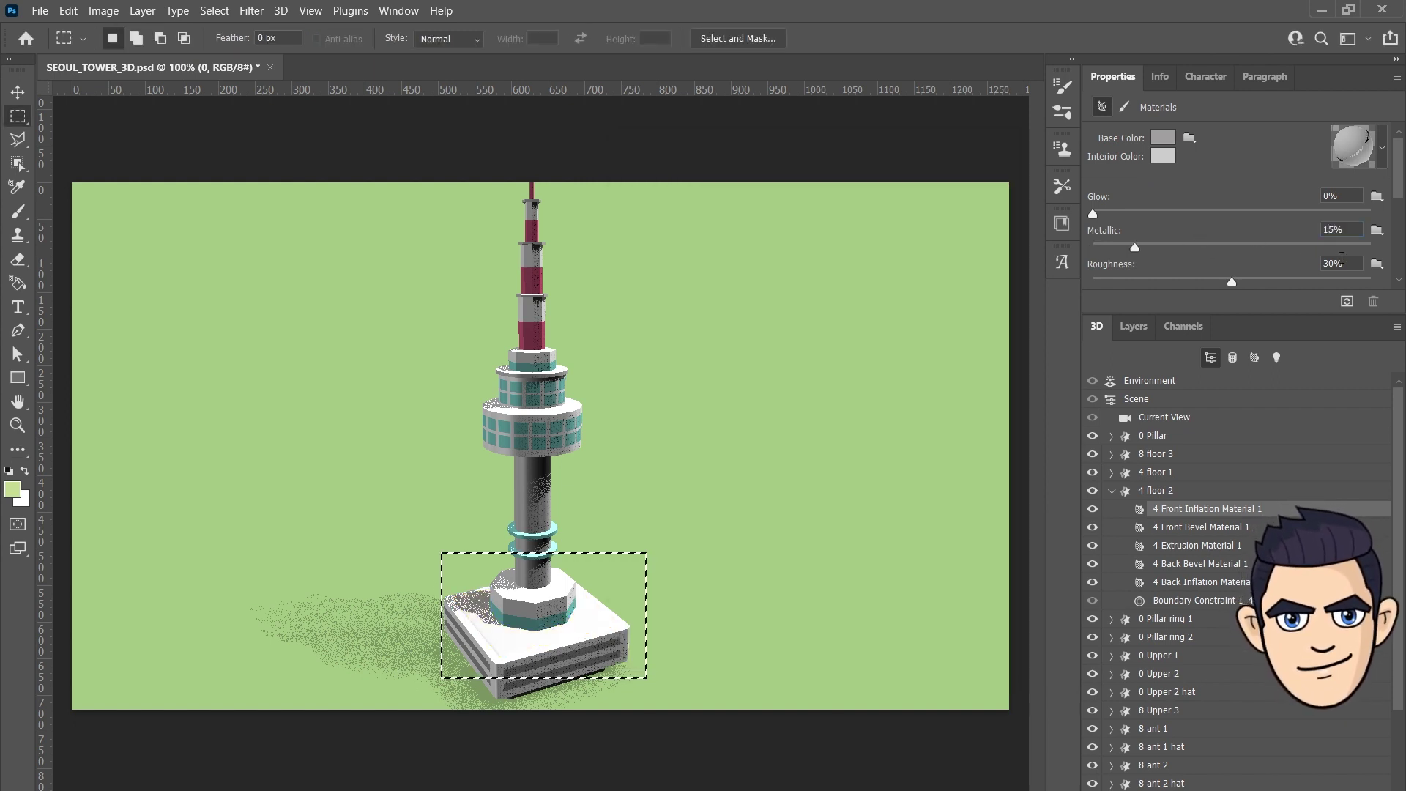
key("Tab")
type("70")
key("Return")
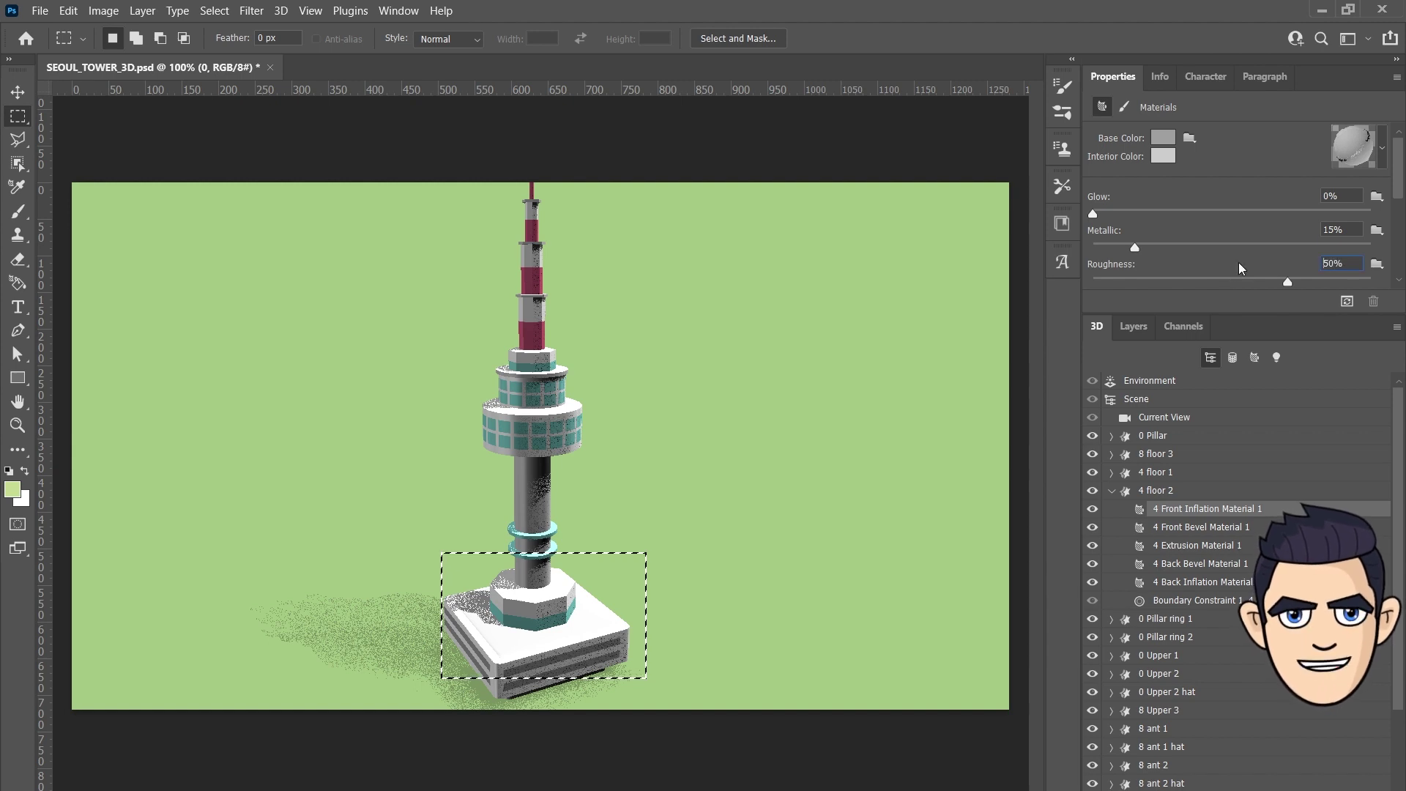
left_click(1345, 294)
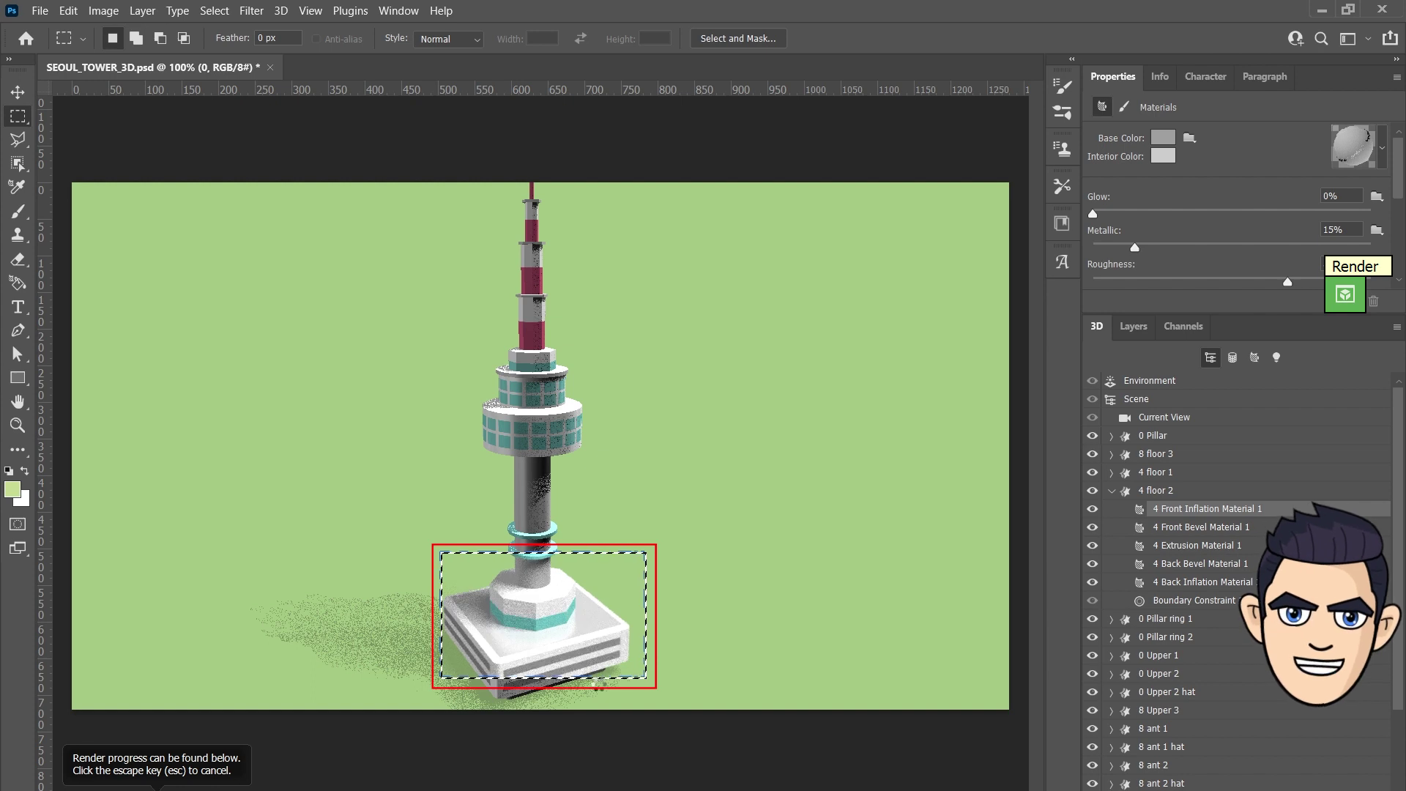
Step: Select 8 Front Inflation Material and 0 Front Inflation Material 1 1 1 and set their grey base colour
left_click(1112, 454)
left_click(1202, 472)
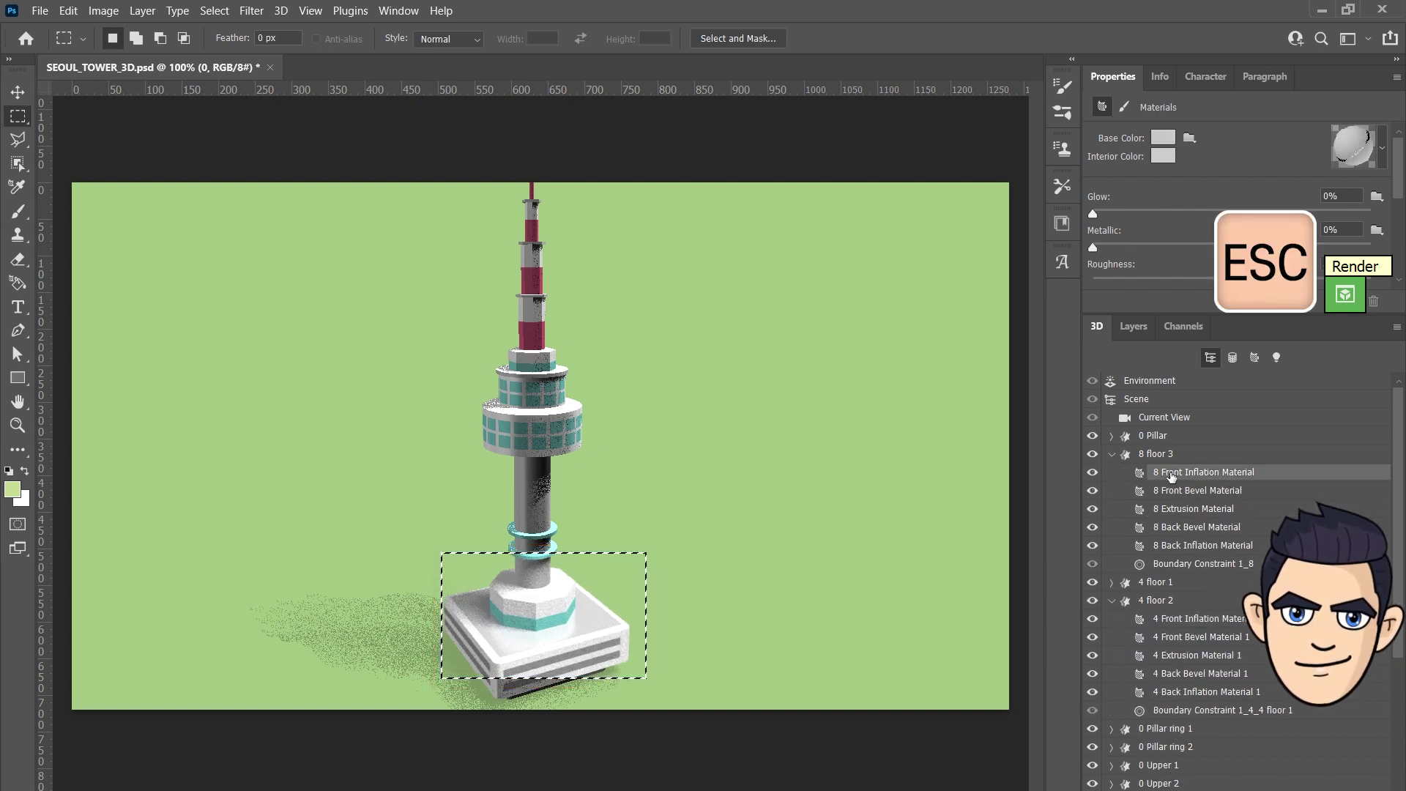
scroll(1191, 732, "down", 2)
left_click(1192, 748)
scroll(1118, 694, "down", 5)
scroll(1200, 513, "up", 5)
left_click(1163, 137)
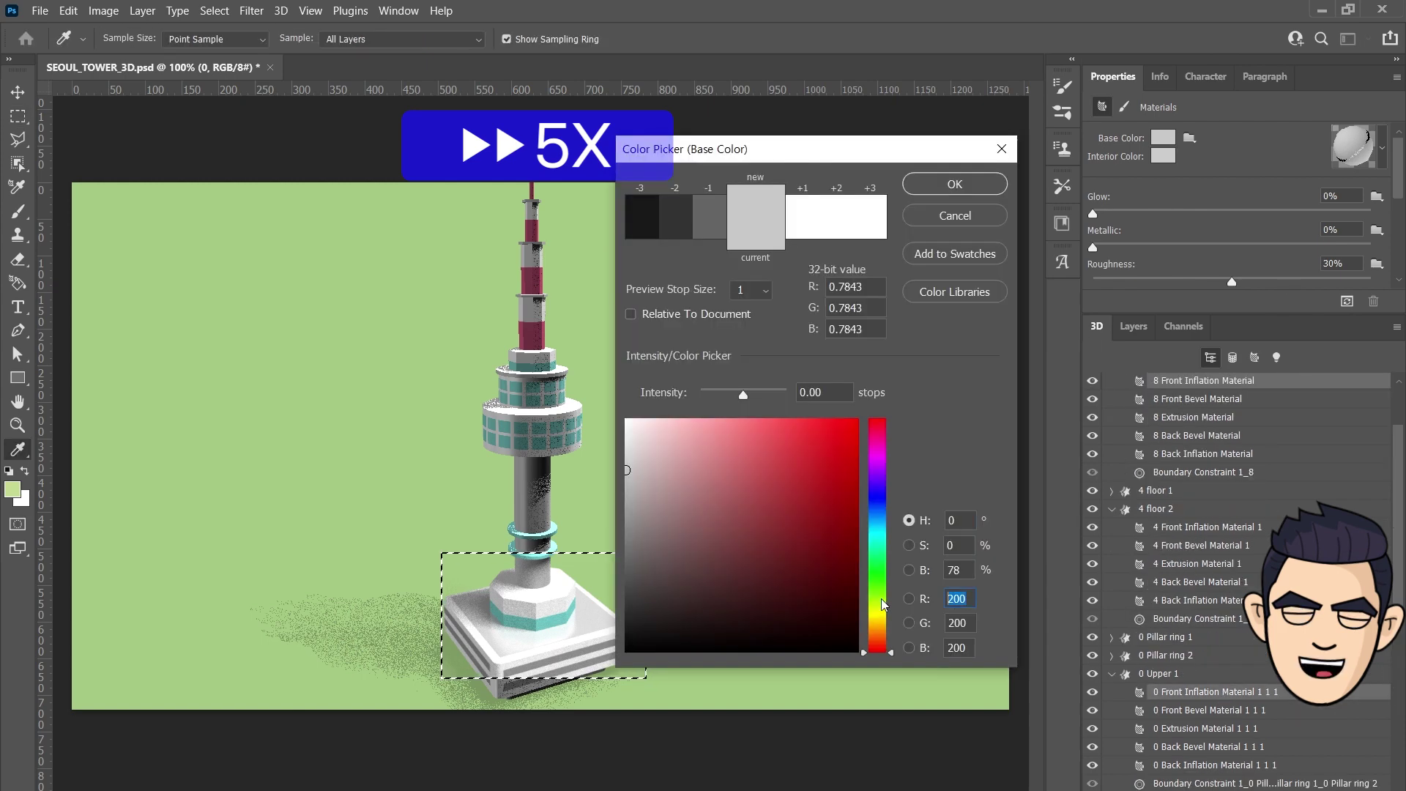
left_click_drag(884, 605, 876, 557)
left_click(955, 184)
Step: Set these materials to 15% metallic and 50% roughness, then render the tower base area
key("m")
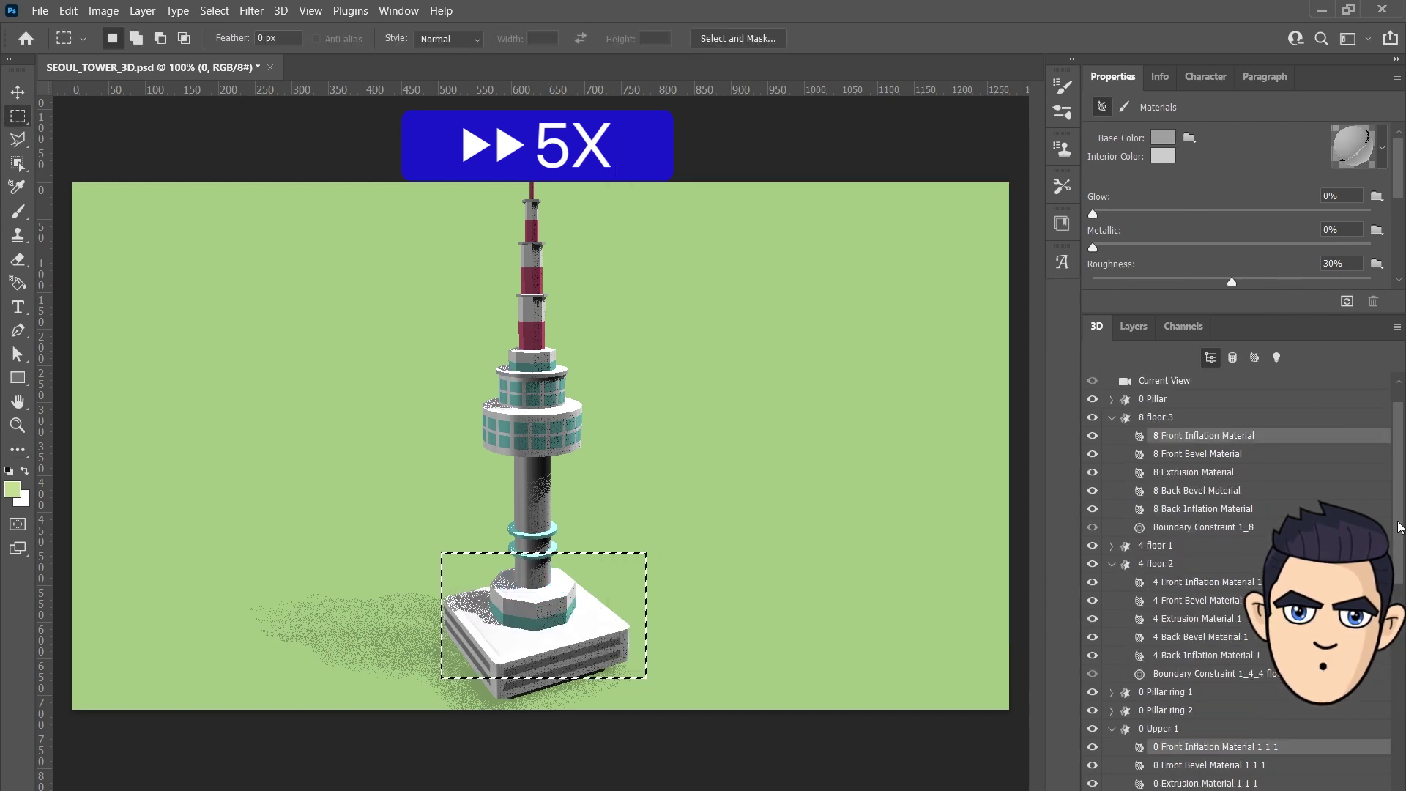
scroll(1244, 513, "up", 2)
type("15")
key("Return")
scroll(1205, 639, "down", 3)
scroll(1215, 639, "down", 2)
left_click_drag(1232, 282, 1287, 282)
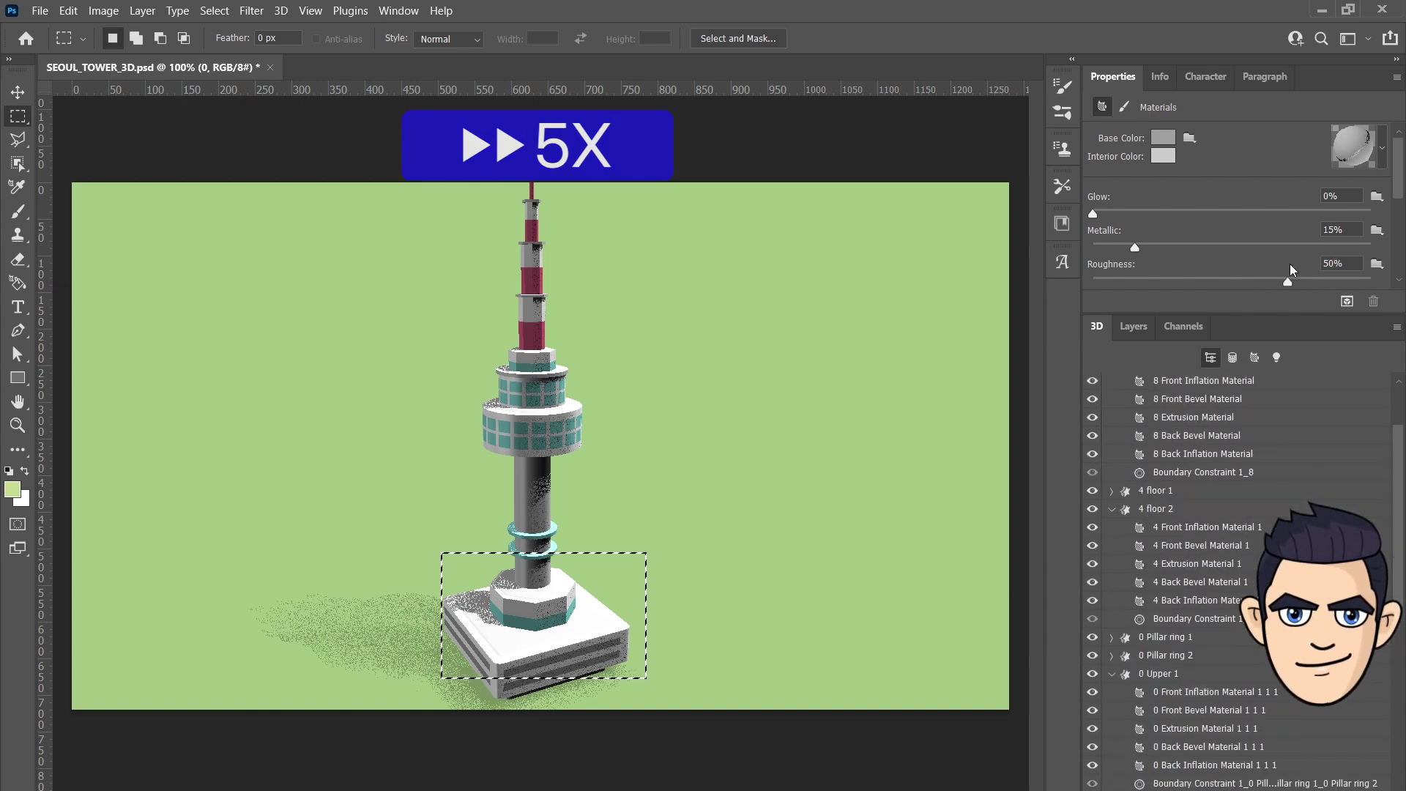
left_click(428, 191)
left_click_drag(624, 687, 636, 694)
left_click(1347, 300)
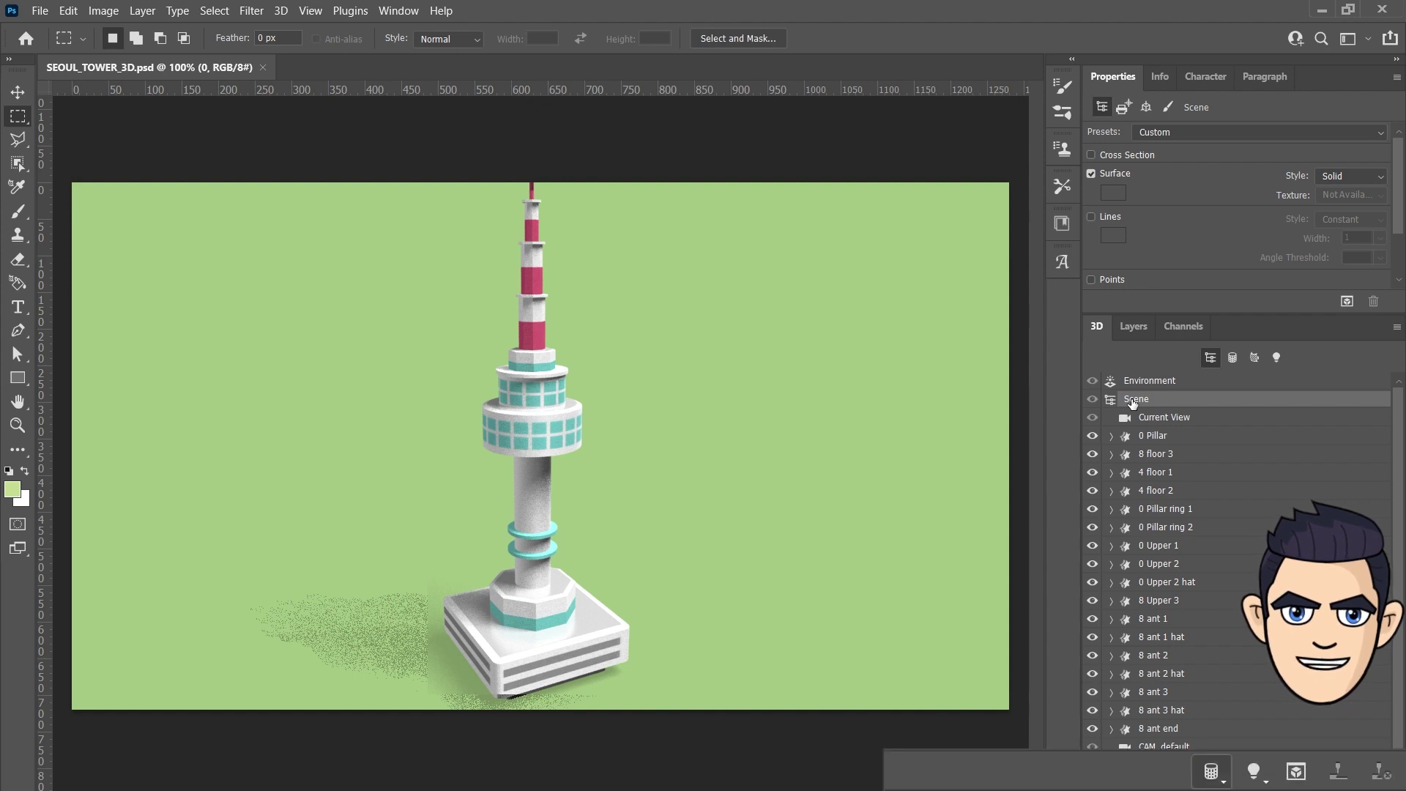
Step: Add a preset cone shape to the scene, scaled to 15
left_click(1212, 771)
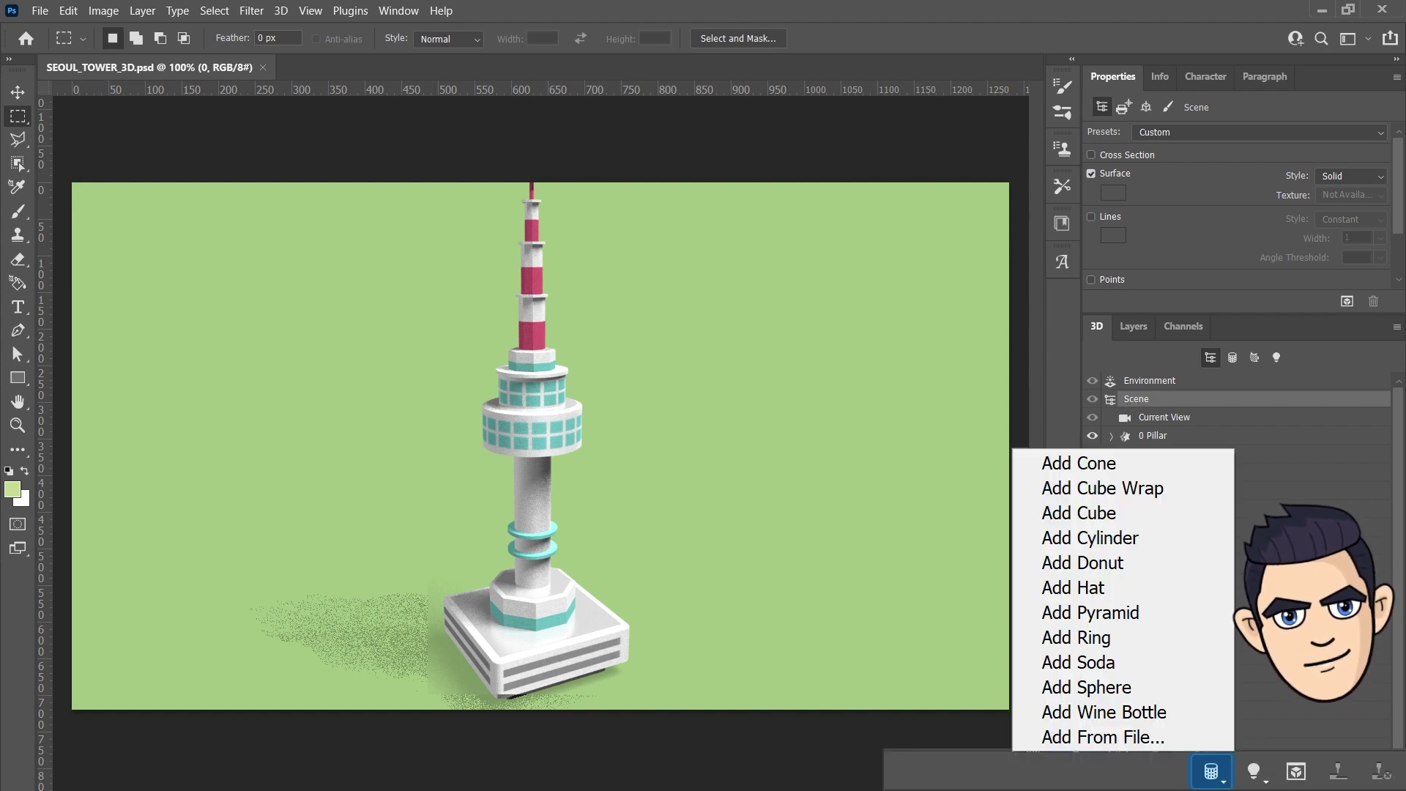
left_click(1160, 465)
type("22")
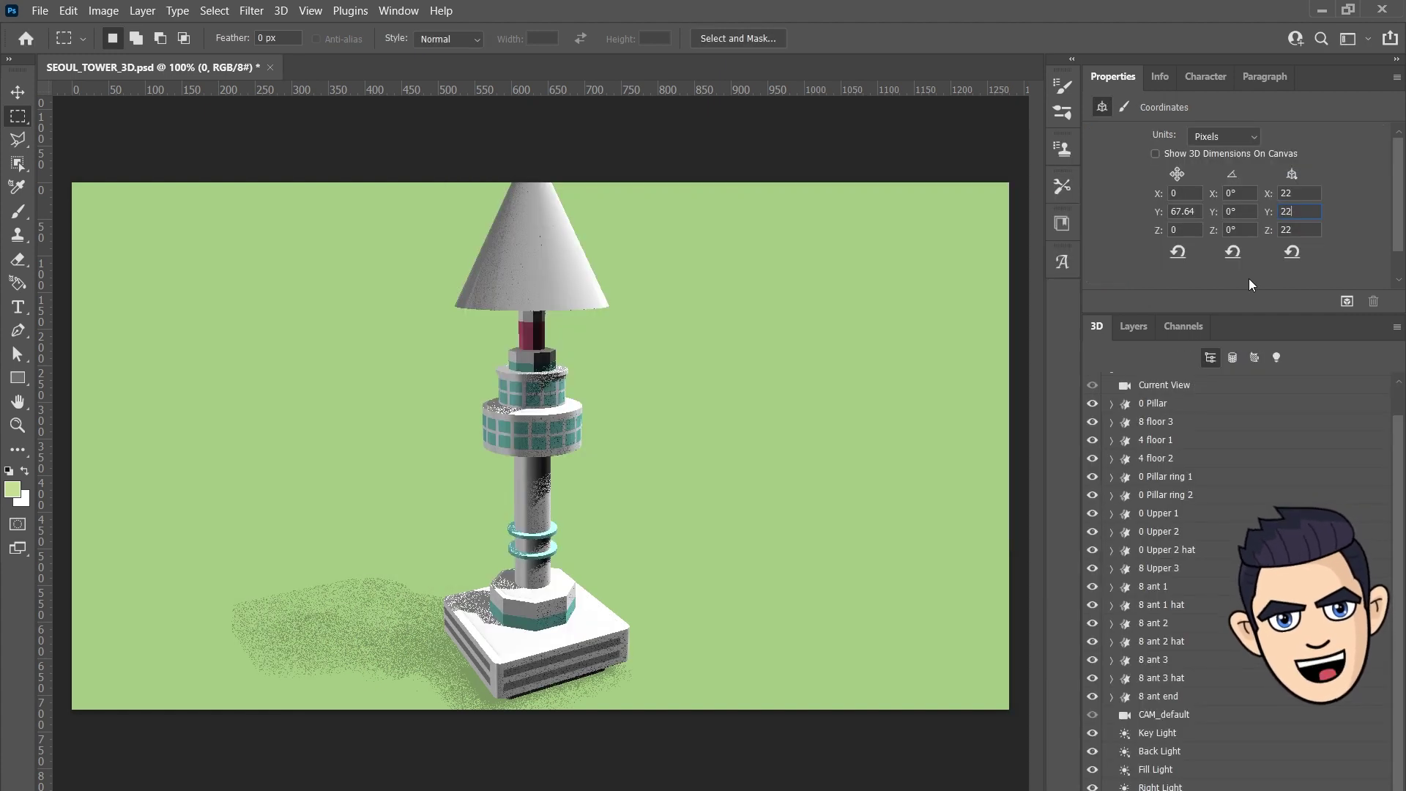
key("Return")
type("15")
key("Tab")
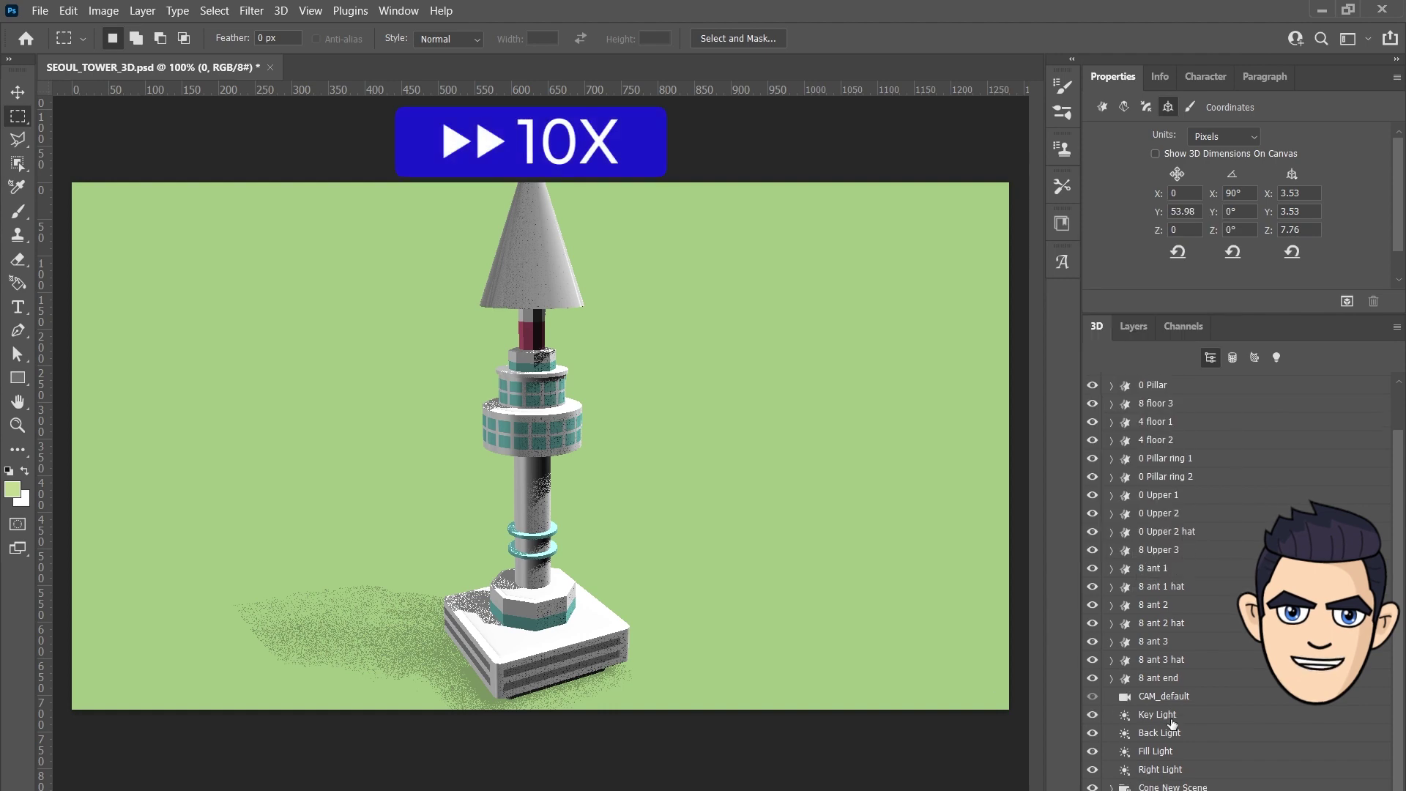
Step: Colour the cone green with the tower hidden, then shrink it and place it beside the tower
left_click_drag(1093, 571, 1092, 385)
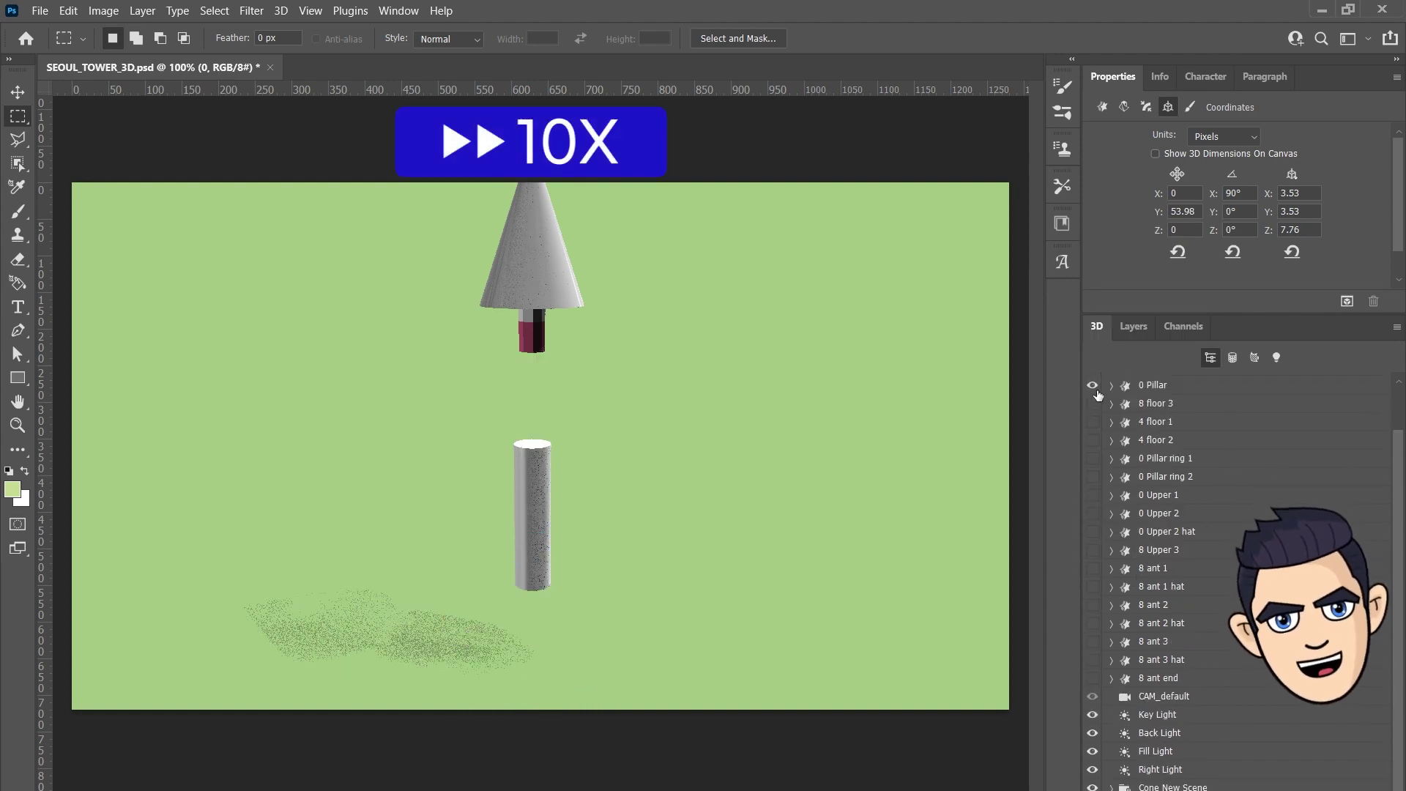
left_click(1171, 786)
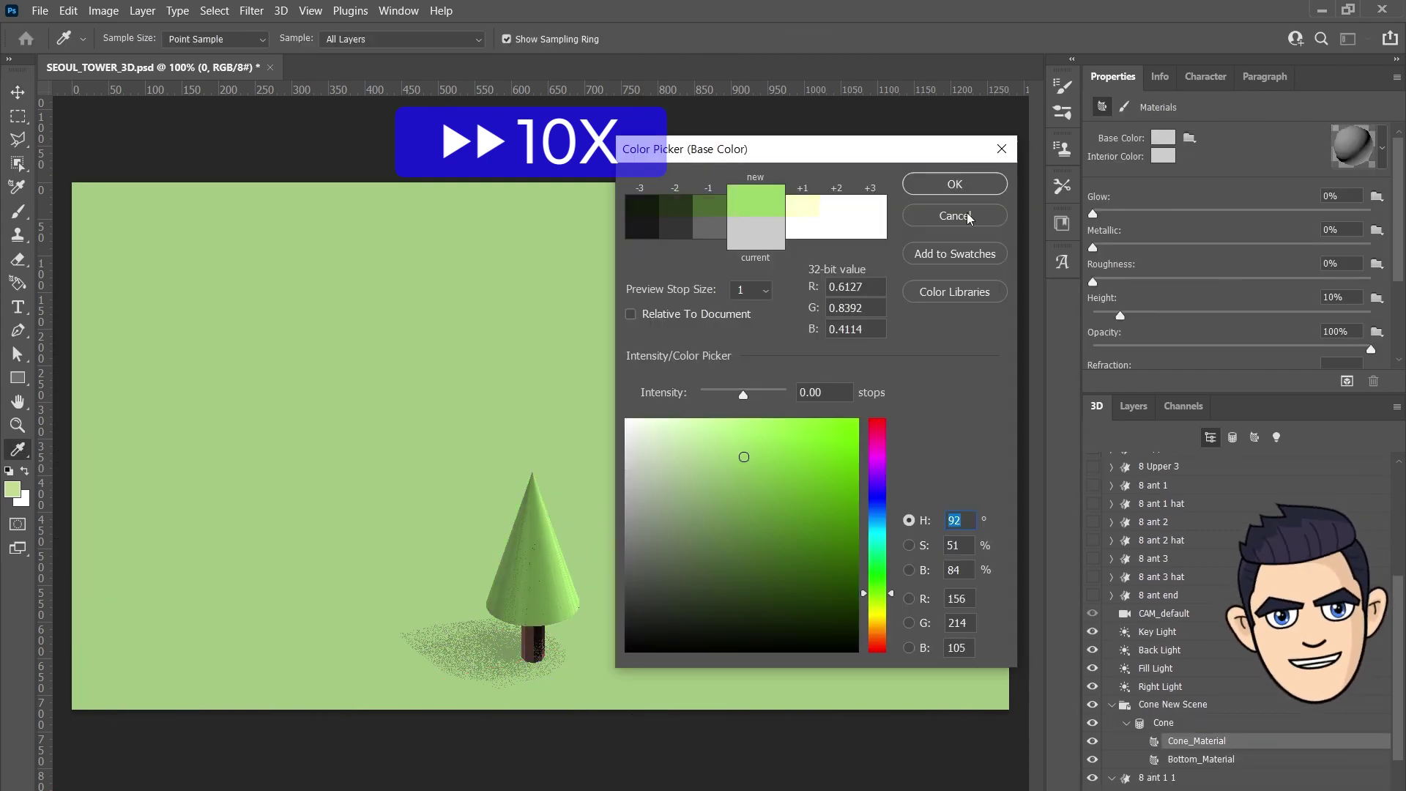
left_click(954, 184)
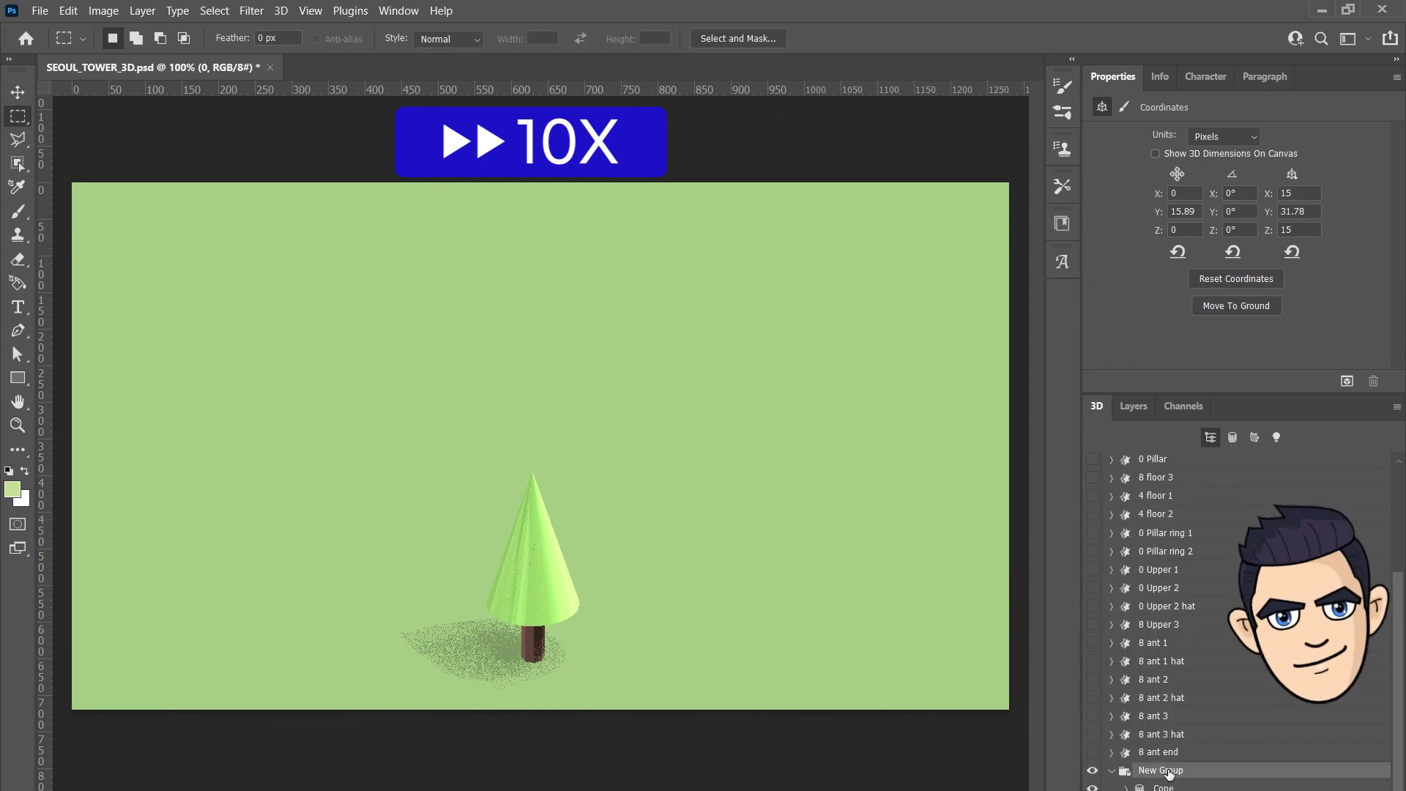
left_click_drag(1092, 752, 1092, 459)
left_click_drag(785, 471, 754, 579)
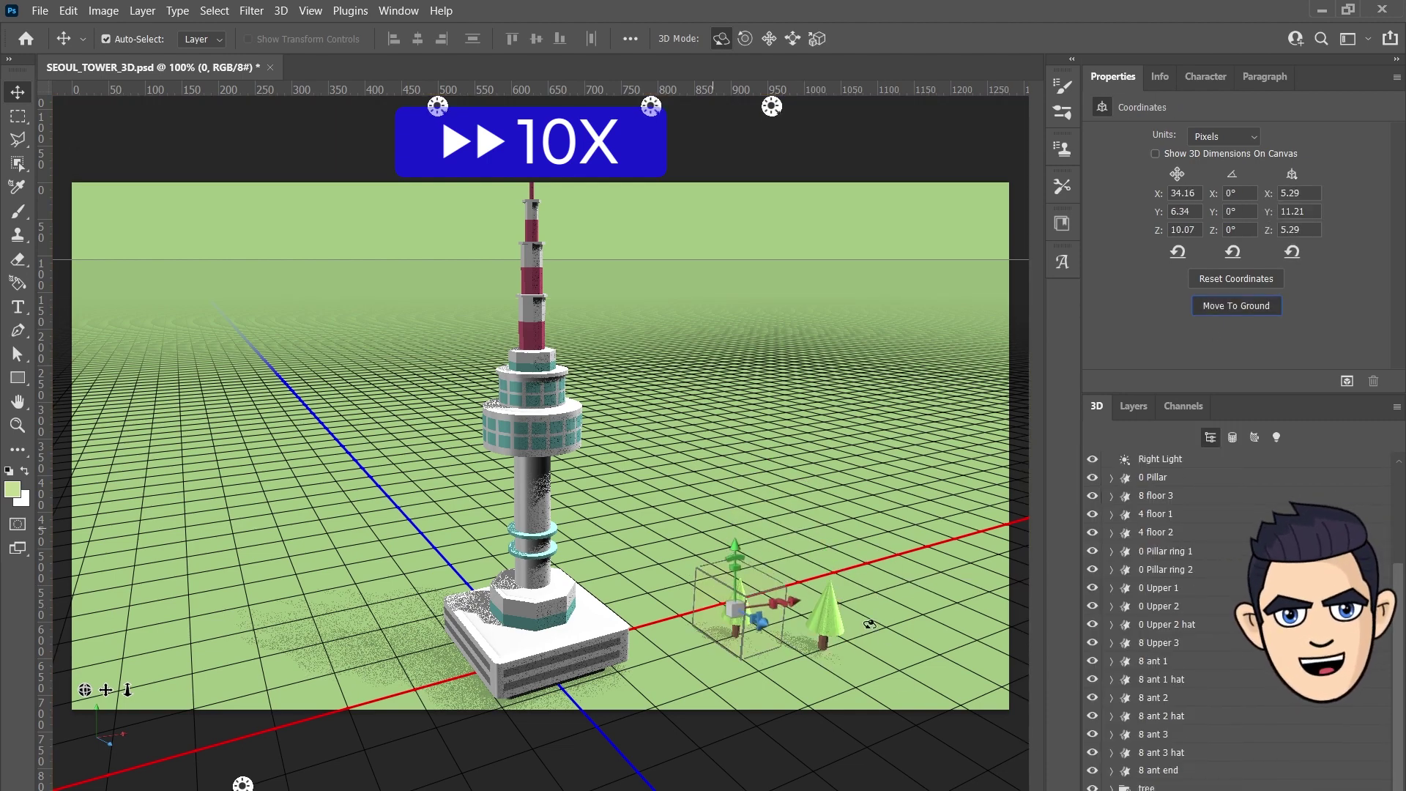
left_click_drag(799, 577, 383, 583)
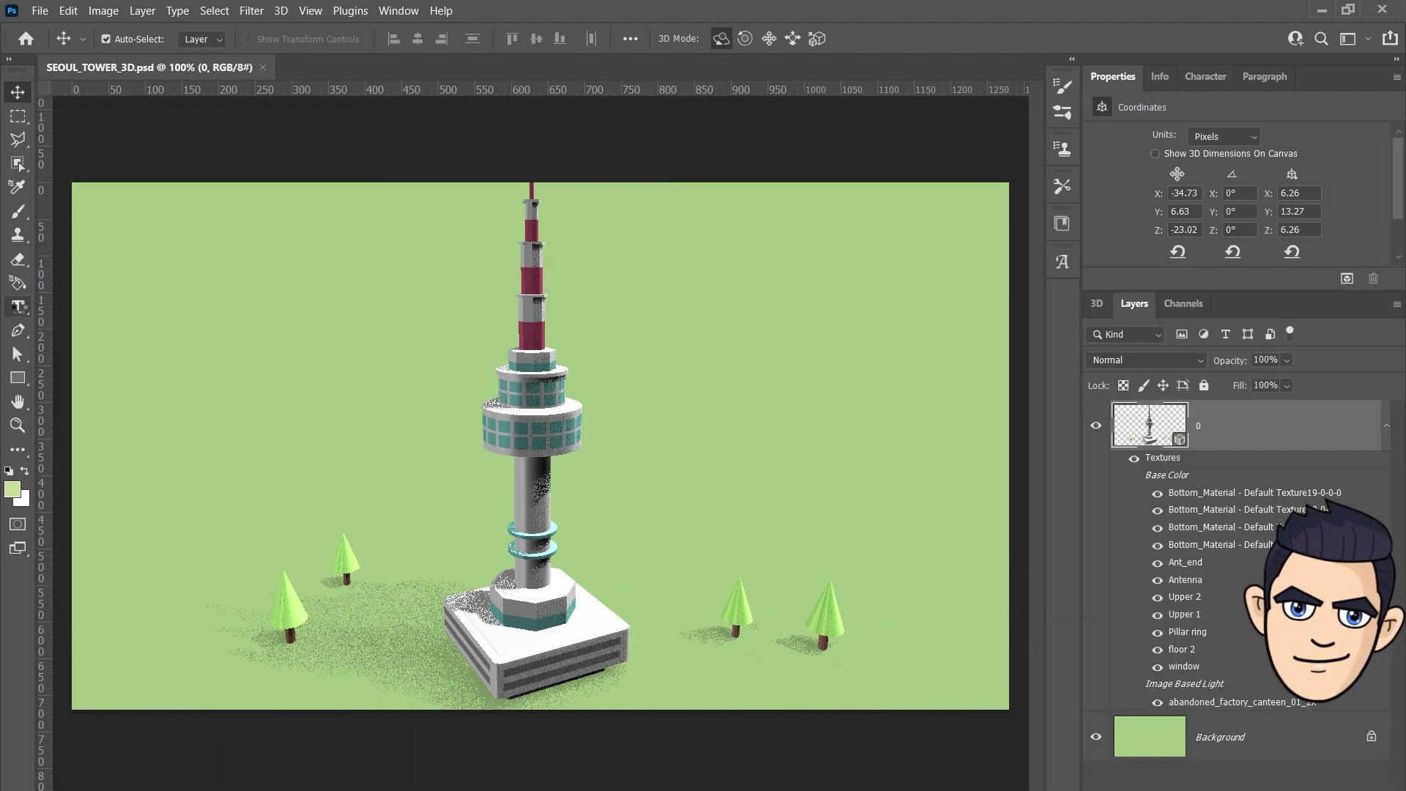
Step: Type the word SEOUL to the right of the tower
right_click(18, 307)
left_click(110, 301)
left_click(708, 397)
type("SEOUL")
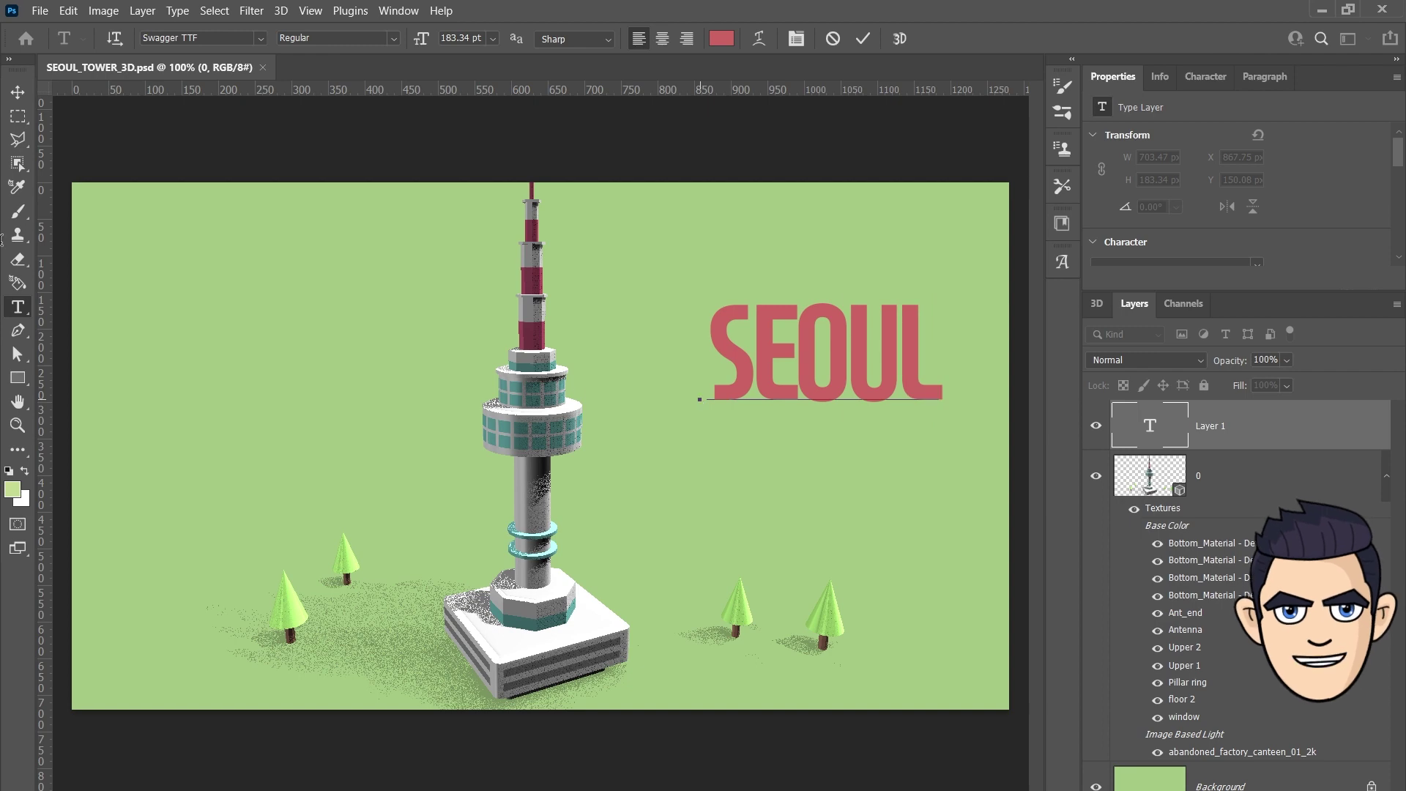
left_click(20, 99)
Step: Make SEOUL a 3D extrusion, then select the SEOUL and 0 layers together
left_click(280, 11)
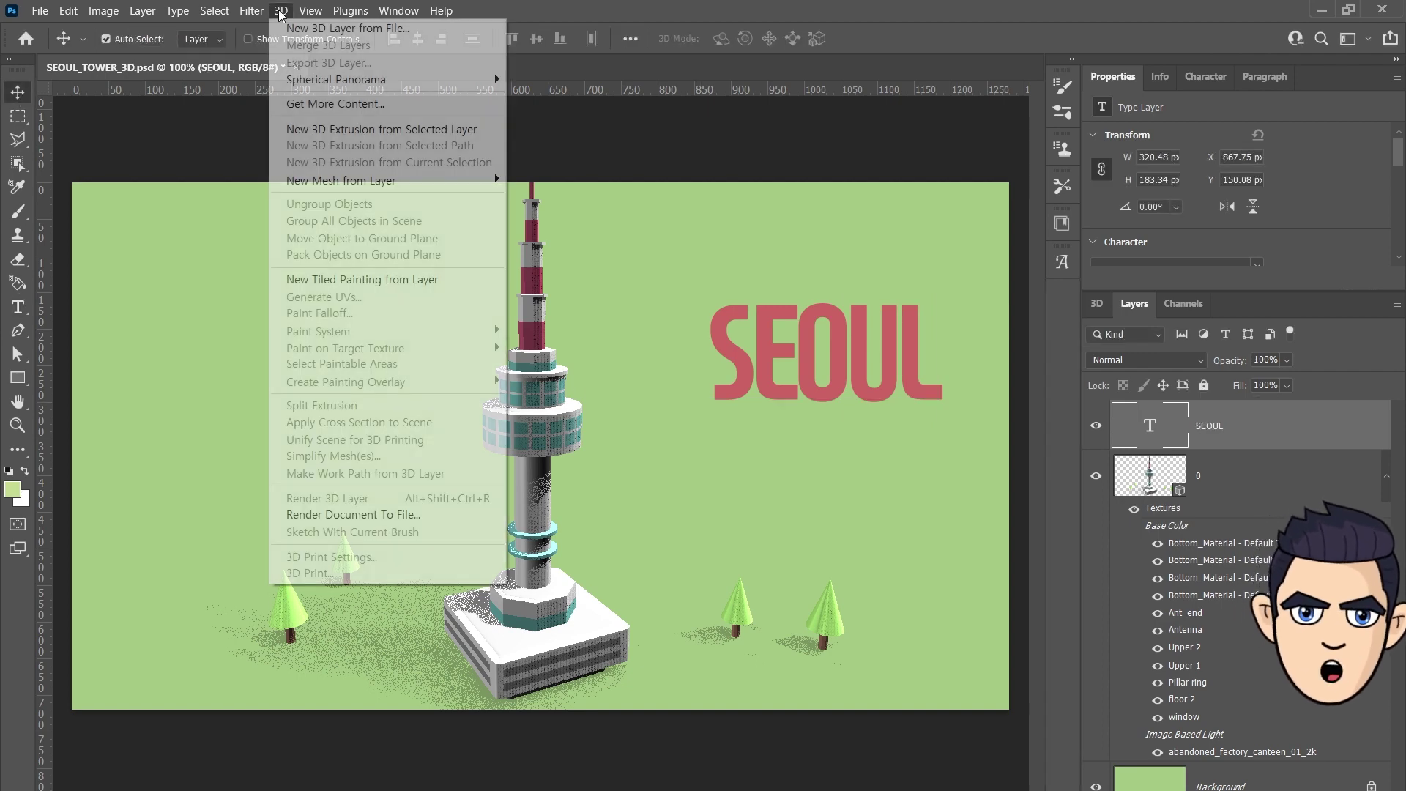
left_click(323, 126)
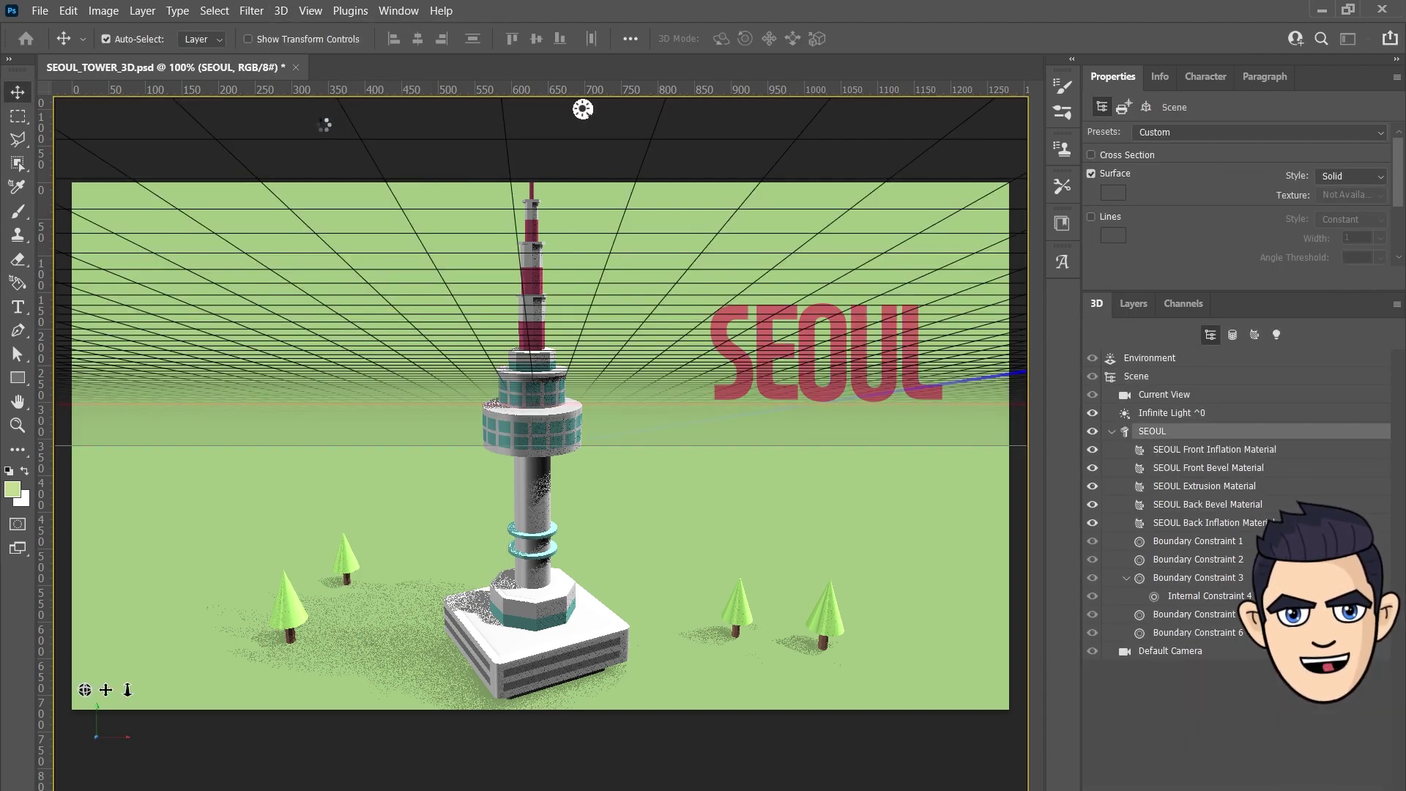
left_click(1146, 307)
left_click(932, 515)
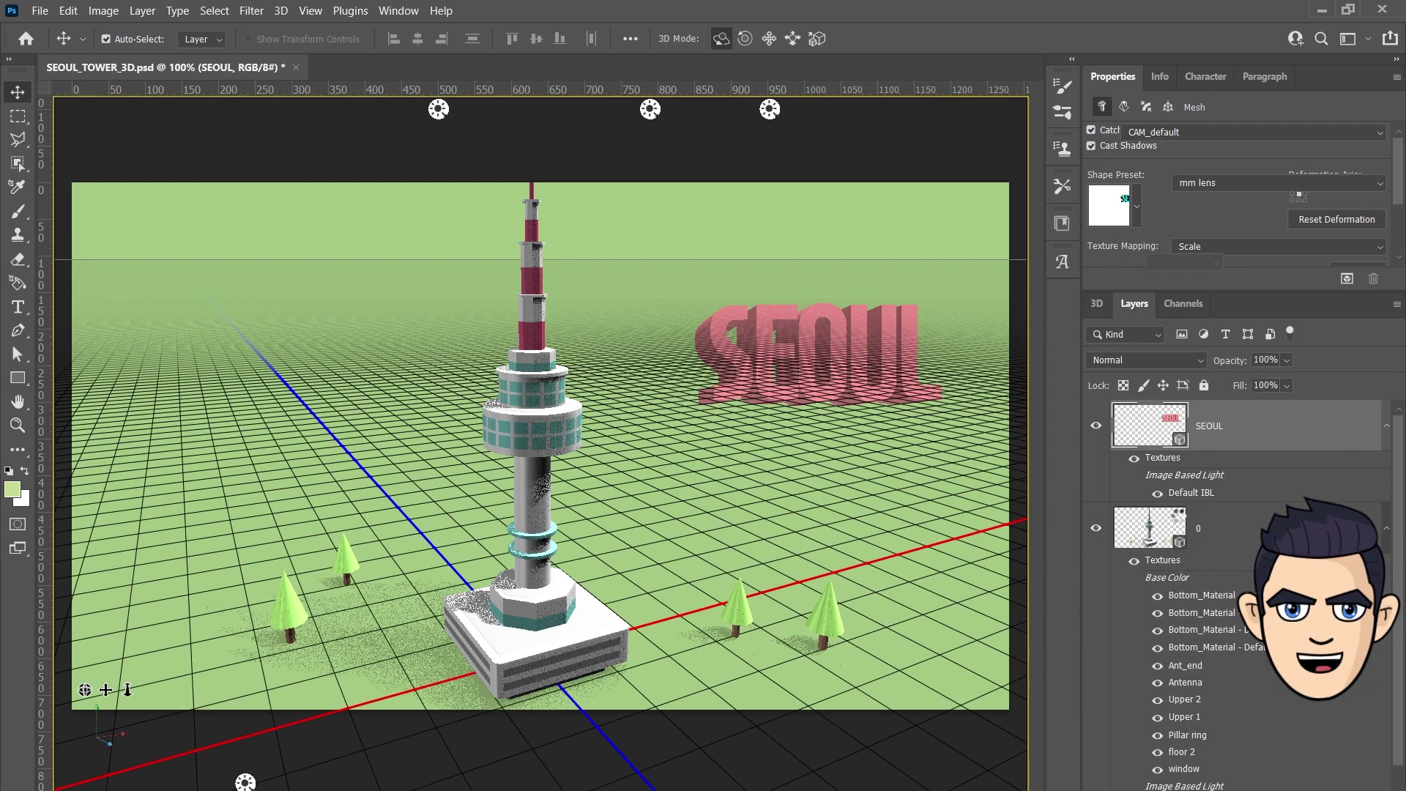
left_click(1218, 432)
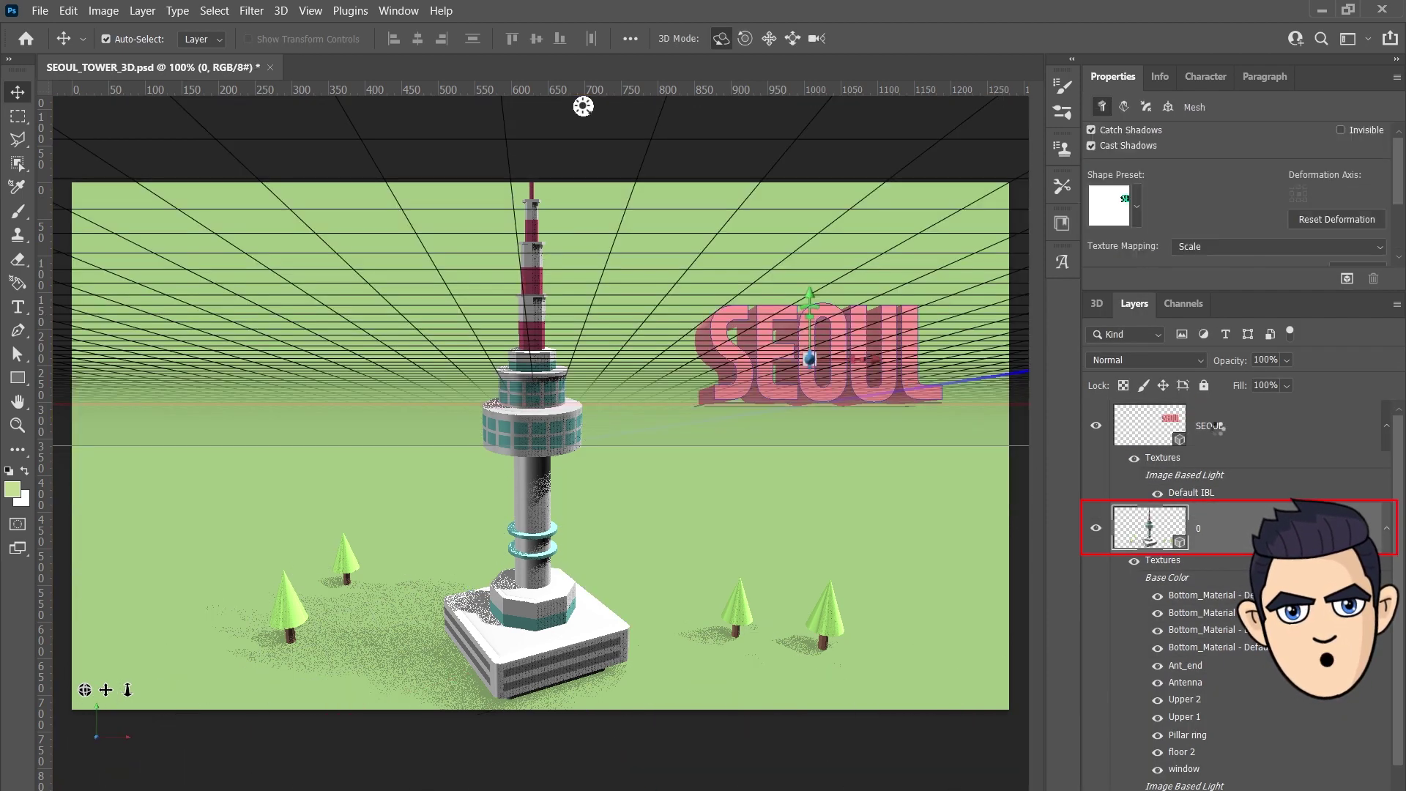
left_click(1219, 538, "shift")
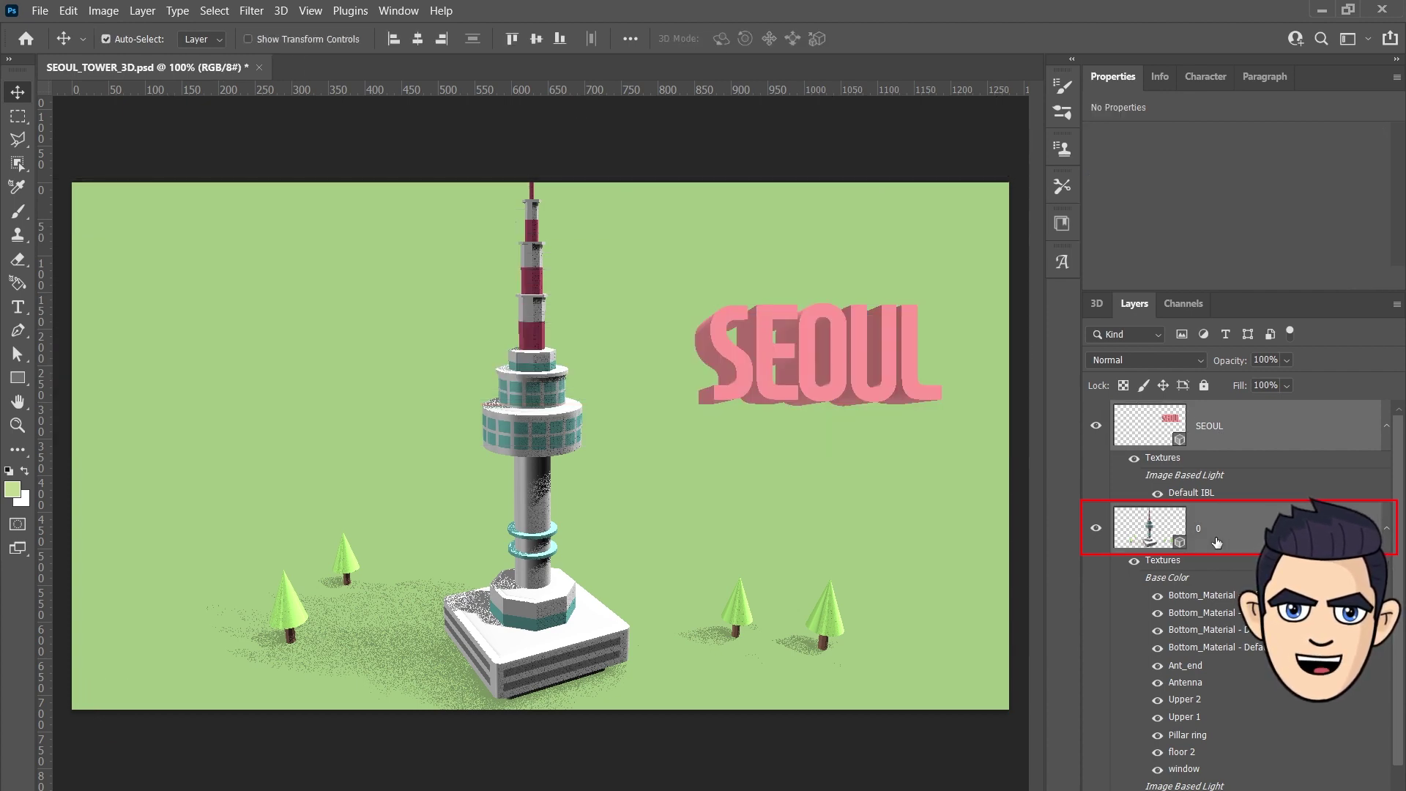
Step: Merge SEOUL into the tower's 3D scene and begin editing its base colour
left_click(281, 11)
left_click(306, 46)
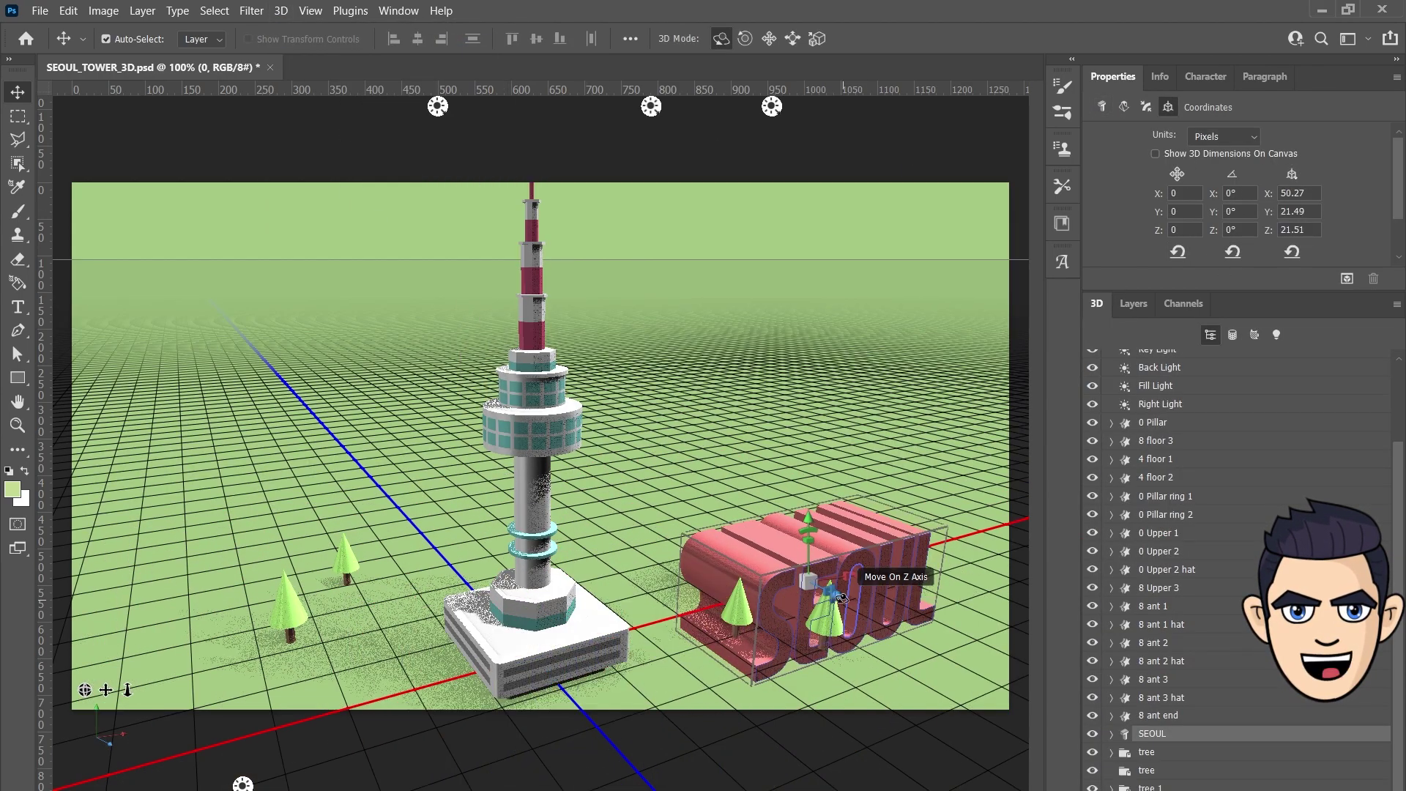
left_click(1163, 138)
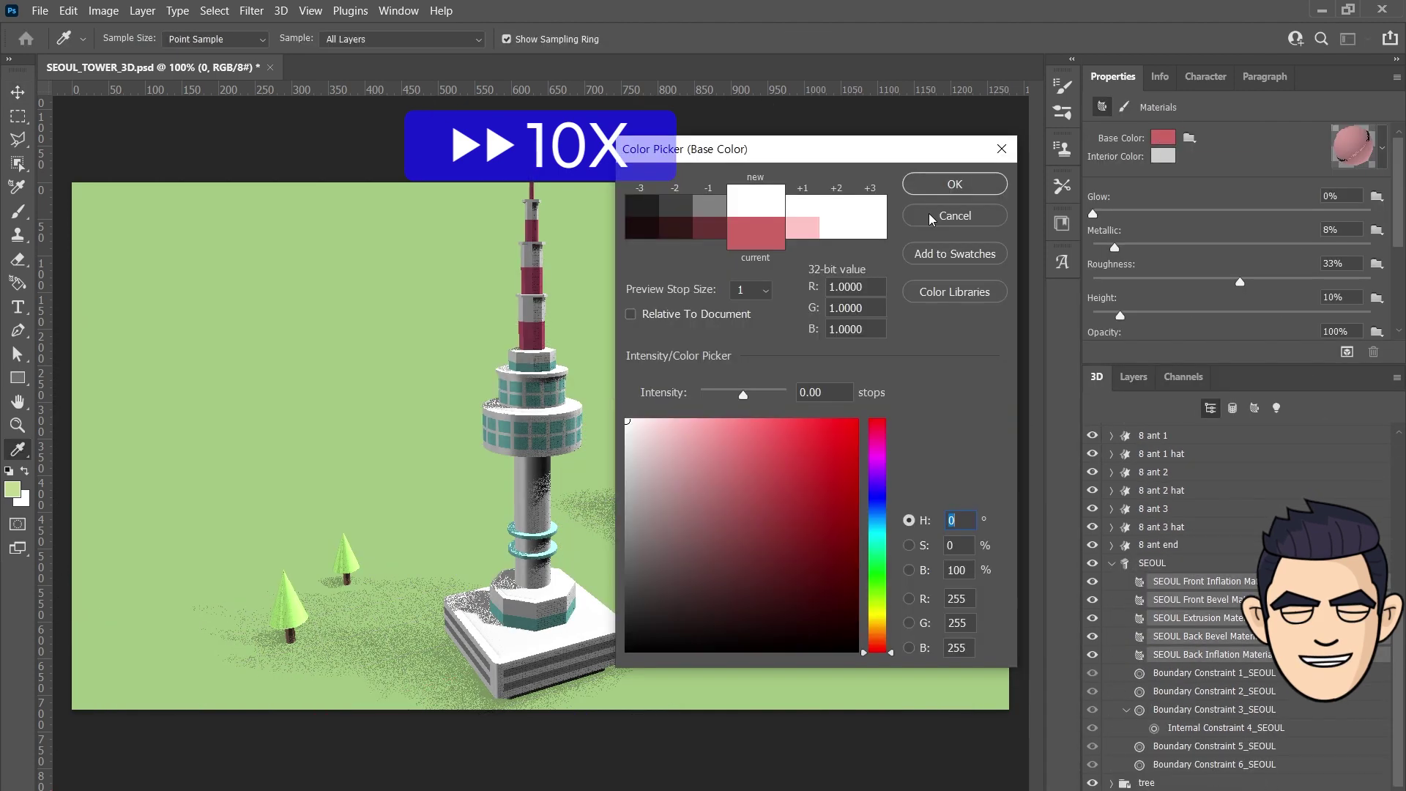